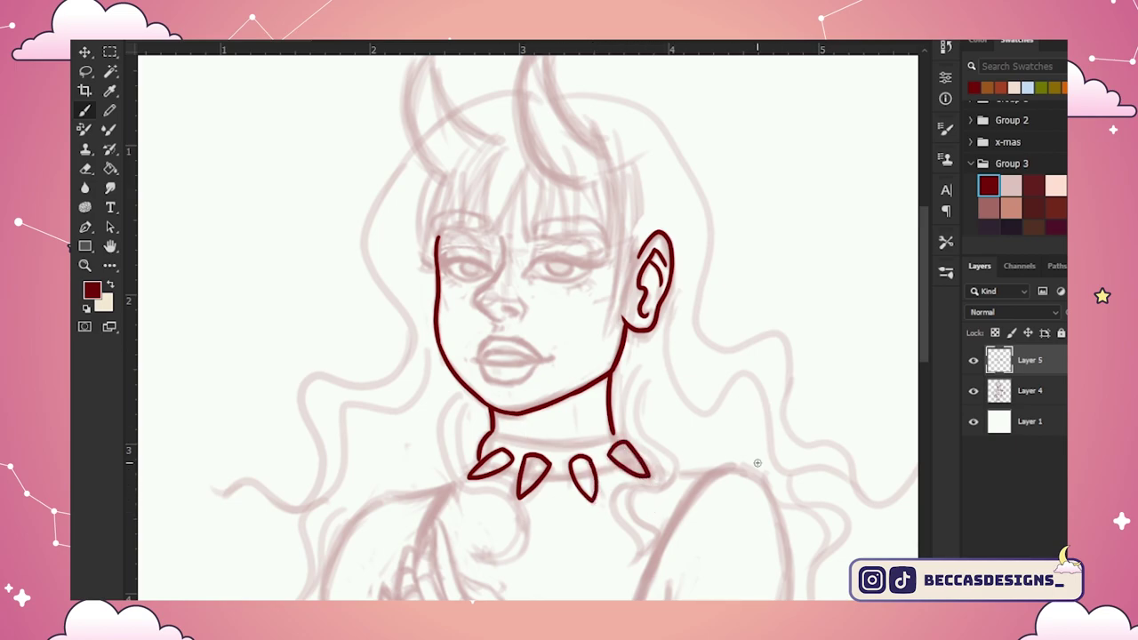
Step: Undo the last stroke, rotate the canvas and ink the choker's band between the spikes on a new layer
{"action": "key", "text": "ctrl+z"}
{"action": "key", "text": "r"}
{"action": "left_click_drag", "start_coordinate": [729, 549], "coordinate": [782, 355]}
{"action": "key", "text": "ctrl+shift+alt+n"}
{"action": "mouse_move", "coordinate": [684, 367]}
{"action": "left_mouse_down"}
{"action": "mouse_move", "coordinate": [617, 452]}
{"action": "mouse_move", "coordinate": [465, 462]}
{"action": "left_mouse_up"}
{"action": "key", "text": "r"}
{"action": "left_click_drag", "start_coordinate": [427, 427], "coordinate": [466, 466]}
{"action": "left_click_drag", "start_coordinate": [448, 404], "coordinate": [565, 471]}
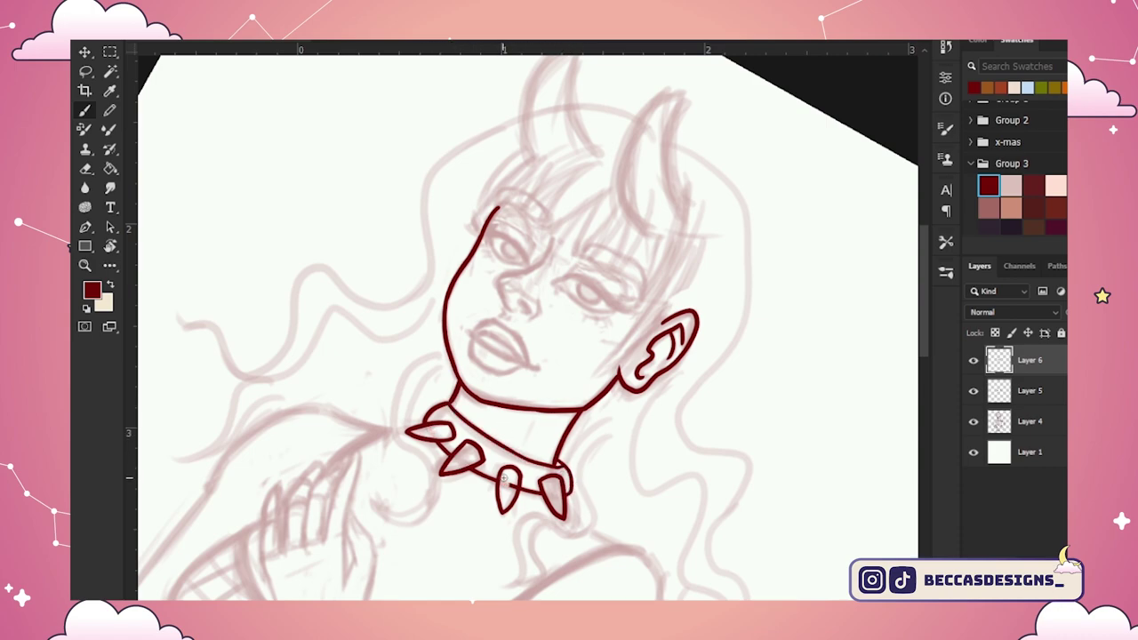
Step: Merge the new layer with the line art below and ink the curled hair strand hanging beneath the choker
{"action": "mouse_move", "coordinate": [576, 493]}
{"action": "left_mouse_down"}
{"action": "mouse_move", "coordinate": [583, 457]}
{"action": "mouse_move", "coordinate": [514, 557]}
{"action": "left_mouse_up"}
{"action": "key", "text": "ctrl+e"}
{"action": "left_click_drag", "start_coordinate": [584, 459], "coordinate": [580, 486]}
{"action": "mouse_move", "coordinate": [535, 520]}
{"action": "left_mouse_down"}
{"action": "mouse_move", "coordinate": [576, 490]}
{"action": "mouse_move", "coordinate": [514, 559]}
{"action": "left_mouse_up"}
Step: Ink the curved outlines of both horns over the sketch
{"action": "mouse_move", "coordinate": [677, 96]}
{"action": "left_mouse_down"}
{"action": "mouse_move", "coordinate": [649, 238]}
{"action": "mouse_move", "coordinate": [688, 222]}
{"action": "left_mouse_up"}
{"action": "left_click_drag", "start_coordinate": [613, 124], "coordinate": [623, 208]}
{"action": "left_click_drag", "start_coordinate": [600, 119], "coordinate": [542, 241]}
{"action": "left_click_drag", "start_coordinate": [600, 119], "coordinate": [610, 236]}
Step: Ink the outer hair outline from the horn down past the ear to the first wave
{"action": "mouse_move", "coordinate": [682, 223]}
{"action": "left_mouse_down"}
{"action": "mouse_move", "coordinate": [759, 311]}
{"action": "mouse_move", "coordinate": [748, 389]}
{"action": "mouse_move", "coordinate": [776, 327]}
{"action": "left_mouse_up"}
{"action": "key", "text": "ctrl+z"}
{"action": "key", "text": "ctrl+z"}
{"action": "mouse_move", "coordinate": [767, 213]}
{"action": "left_mouse_down"}
{"action": "mouse_move", "coordinate": [764, 339]}
{"action": "mouse_move", "coordinate": [705, 425]}
{"action": "left_mouse_up"}
{"action": "key", "text": "ctrl+z"}
{"action": "left_click_drag", "start_coordinate": [704, 411], "coordinate": [769, 468]}
{"action": "mouse_move", "coordinate": [691, 145]}
{"action": "left_mouse_down"}
{"action": "mouse_move", "coordinate": [660, 205]}
{"action": "mouse_move", "coordinate": [738, 273]}
{"action": "left_mouse_up"}
{"action": "left_click_drag", "start_coordinate": [731, 506], "coordinate": [771, 315]}
{"action": "left_click_drag", "start_coordinate": [756, 329], "coordinate": [764, 374]}
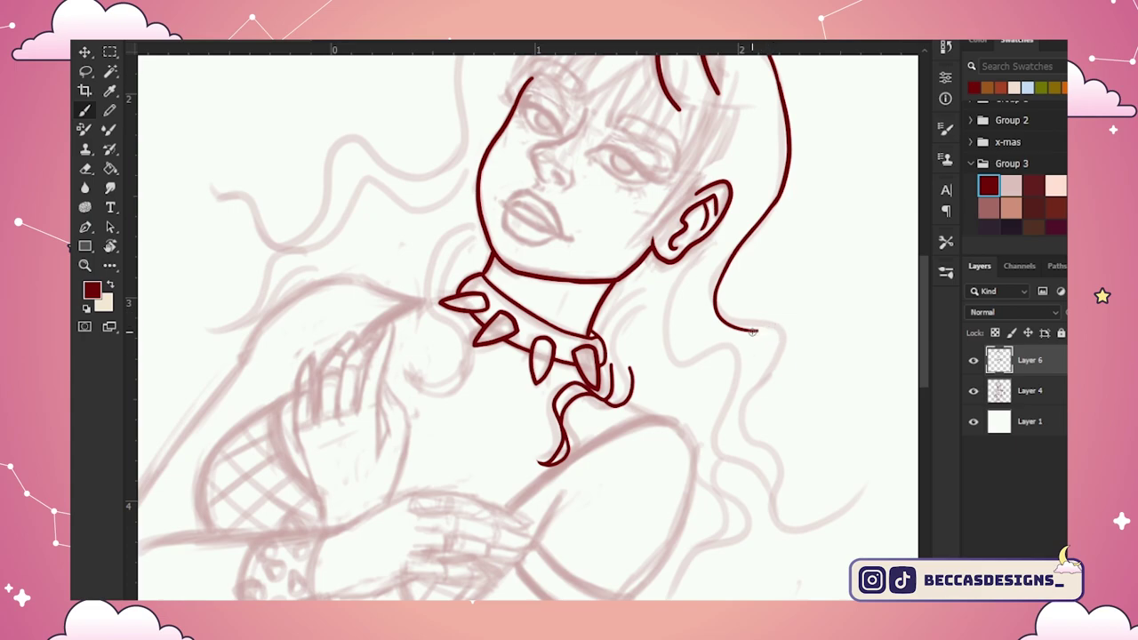
Step: Continue the ear-side hair outline through its lower waves, redoing the end of the strand
{"action": "left_click_drag", "start_coordinate": [754, 330], "coordinate": [736, 425]}
{"action": "left_click_drag", "start_coordinate": [737, 423], "coordinate": [795, 524]}
{"action": "left_click_drag", "start_coordinate": [791, 523], "coordinate": [877, 480]}
{"action": "key", "text": "ctrl+z"}
{"action": "left_click_drag", "start_coordinate": [810, 490], "coordinate": [774, 430]}
Step: Ink the inner hair waves and the shoulder line running out from the curl beside the choker
{"action": "left_click_drag", "start_coordinate": [699, 307], "coordinate": [714, 405]}
{"action": "mouse_move", "coordinate": [714, 403]}
{"action": "left_mouse_down"}
{"action": "mouse_move", "coordinate": [773, 474]}
{"action": "mouse_move", "coordinate": [808, 454]}
{"action": "mouse_move", "coordinate": [706, 467]}
{"action": "mouse_move", "coordinate": [654, 530]}
{"action": "left_mouse_up"}
{"action": "key", "text": "ctrl+z"}
{"action": "mouse_move", "coordinate": [654, 437]}
{"action": "left_mouse_down"}
{"action": "mouse_move", "coordinate": [648, 509]}
{"action": "mouse_move", "coordinate": [693, 551]}
{"action": "left_mouse_up"}
{"action": "left_click_drag", "start_coordinate": [654, 242], "coordinate": [732, 388]}
{"action": "key", "text": "ctrl+z"}
{"action": "left_click_drag", "start_coordinate": [767, 494], "coordinate": [765, 544]}
{"action": "left_click_drag", "start_coordinate": [836, 594], "coordinate": [783, 536]}
{"action": "left_click_drag", "start_coordinate": [627, 328], "coordinate": [684, 414]}
{"action": "mouse_move", "coordinate": [683, 414]}
{"action": "left_mouse_down"}
{"action": "mouse_move", "coordinate": [721, 464]}
{"action": "mouse_move", "coordinate": [685, 555]}
{"action": "left_mouse_up"}
{"action": "key", "text": "ctrl+z"}
Step: Ink the first pointed locks of the fringe over the far side of the forehead
{"action": "left_click_drag", "start_coordinate": [625, 260], "coordinate": [676, 378]}
{"action": "mouse_move", "coordinate": [631, 135]}
{"action": "left_mouse_down"}
{"action": "mouse_move", "coordinate": [587, 197]}
{"action": "mouse_move", "coordinate": [636, 158]}
{"action": "left_mouse_up"}
{"action": "key", "text": "ctrl+z"}
{"action": "left_click_drag", "start_coordinate": [588, 198], "coordinate": [618, 209]}
{"action": "mouse_move", "coordinate": [619, 209]}
{"action": "left_mouse_down"}
{"action": "mouse_move", "coordinate": [654, 216]}
{"action": "mouse_move", "coordinate": [680, 159]}
{"action": "left_mouse_up"}
{"action": "key", "text": "ctrl+z"}
{"action": "key", "text": "ctrl+z"}
{"action": "left_click_drag", "start_coordinate": [679, 158], "coordinate": [653, 237]}
{"action": "key", "text": "ctrl+z"}
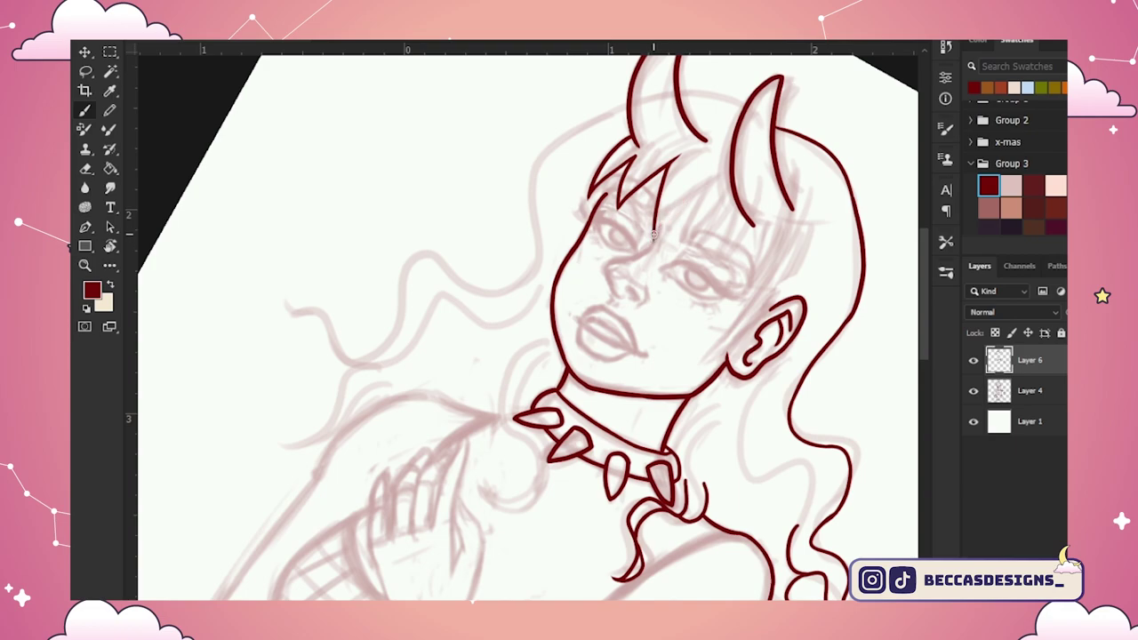
Step: Ink the remaining pointed fringe locks across the forehead toward the ear
{"action": "left_click_drag", "start_coordinate": [783, 226], "coordinate": [748, 292]}
{"action": "left_click_drag", "start_coordinate": [768, 228], "coordinate": [732, 281]}
{"action": "mouse_move", "coordinate": [749, 222]}
{"action": "left_mouse_down"}
{"action": "mouse_move", "coordinate": [714, 270]}
{"action": "mouse_move", "coordinate": [698, 260]}
{"action": "left_mouse_up"}
{"action": "key", "text": "ctrl+z"}
{"action": "mouse_move", "coordinate": [721, 201]}
{"action": "left_mouse_down"}
{"action": "mouse_move", "coordinate": [693, 211]}
{"action": "mouse_move", "coordinate": [704, 191]}
{"action": "mouse_move", "coordinate": [680, 253]}
{"action": "left_mouse_up"}
{"action": "left_click_drag", "start_coordinate": [703, 191], "coordinate": [679, 253]}
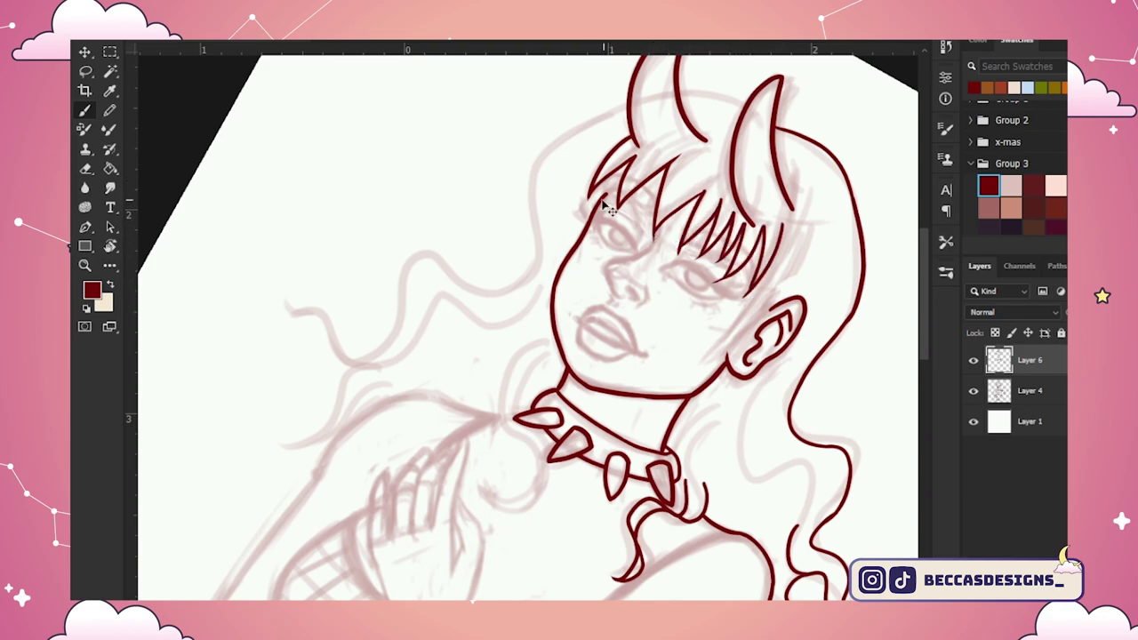
Step: Rotate the canvas and ink the hatched eyebrows between the fringe locks and the outline of the nose
{"action": "key", "text": "r"}
{"action": "left_click_drag", "start_coordinate": [630, 204], "coordinate": [514, 169]}
{"action": "left_click_drag", "start_coordinate": [485, 171], "coordinate": [518, 215]}
{"action": "key", "text": "ctrl+z"}
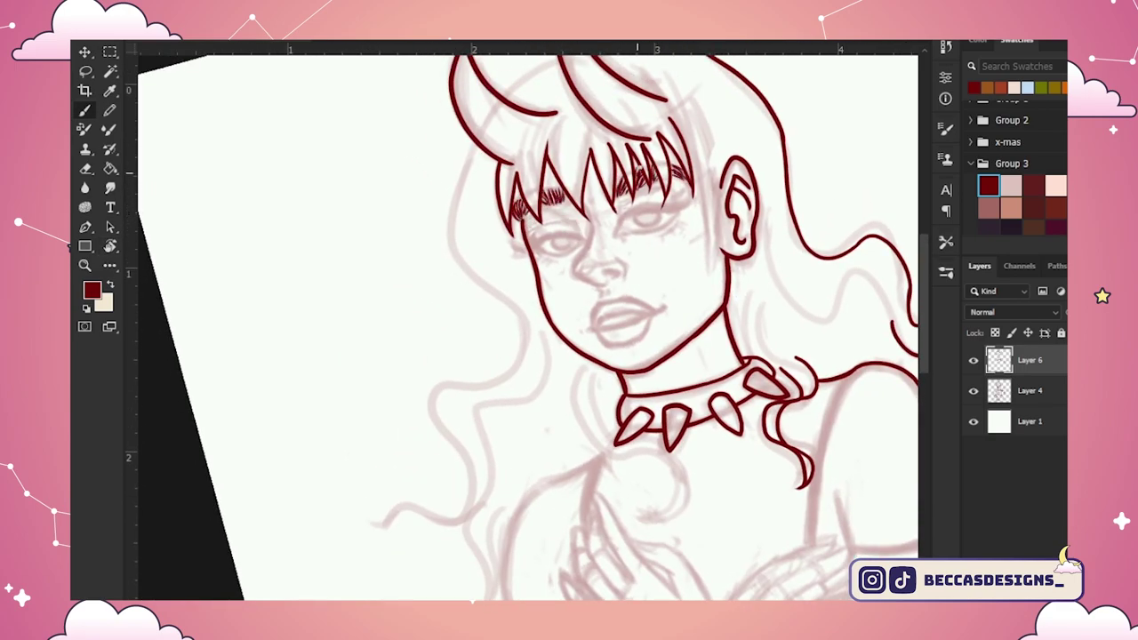
{"action": "left_click_drag", "start_coordinate": [588, 214], "coordinate": [597, 288]}
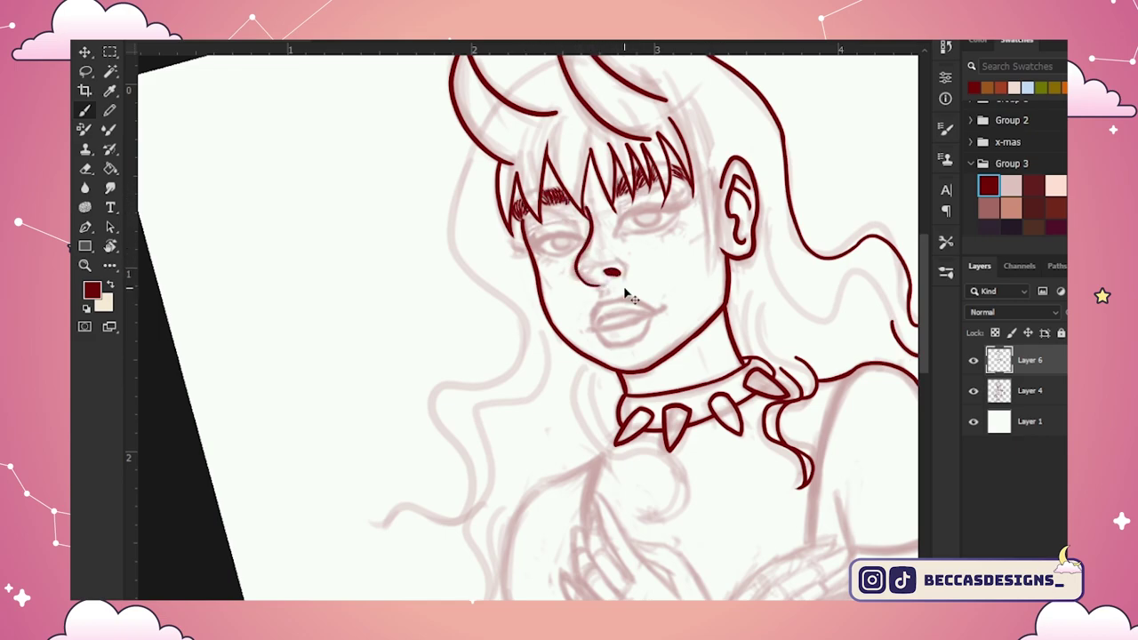
{"action": "left_click_drag", "start_coordinate": [585, 249], "coordinate": [605, 284]}
Step: Ink both eyes with winged upper lids, irises and lower lashes, and outline the lips
{"action": "left_click_drag", "start_coordinate": [660, 210], "coordinate": [640, 215]}
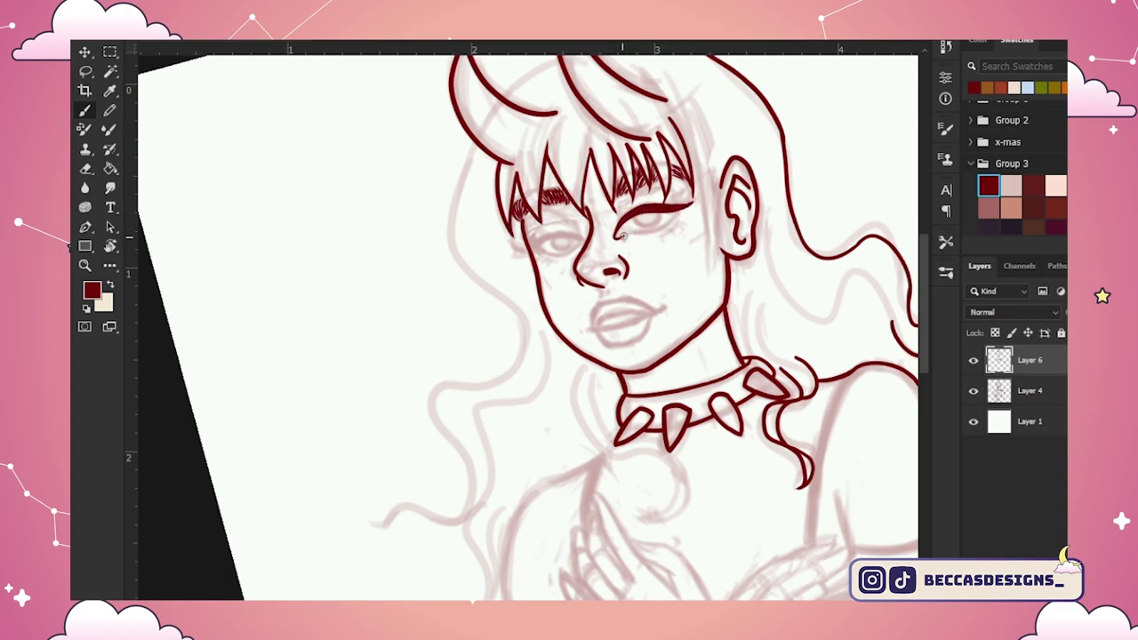
{"action": "scroll", "coordinate": [680, 212], "scroll_direction": "up", "scroll_amount": 2}
{"action": "key", "text": "ctrl+z"}
{"action": "key", "text": "r"}
{"action": "mouse_move", "coordinate": [647, 244]}
{"action": "left_mouse_down"}
{"action": "mouse_move", "coordinate": [647, 411]}
{"action": "mouse_move", "coordinate": [690, 467]}
{"action": "left_mouse_up"}
{"action": "left_click_drag", "start_coordinate": [608, 261], "coordinate": [633, 331]}
{"action": "mouse_move", "coordinate": [601, 237]}
{"action": "left_mouse_down"}
{"action": "mouse_move", "coordinate": [633, 302]}
{"action": "mouse_move", "coordinate": [597, 293]}
{"action": "mouse_move", "coordinate": [642, 261]}
{"action": "mouse_move", "coordinate": [643, 317]}
{"action": "left_mouse_up"}
{"action": "left_click_drag", "start_coordinate": [686, 372], "coordinate": [720, 430]}
{"action": "mouse_move", "coordinate": [569, 366]}
{"action": "left_mouse_down"}
{"action": "mouse_move", "coordinate": [558, 375]}
{"action": "mouse_move", "coordinate": [556, 458]}
{"action": "left_mouse_up"}
{"action": "left_click_drag", "start_coordinate": [497, 358], "coordinate": [560, 469]}
{"action": "mouse_move", "coordinate": [508, 375]}
{"action": "left_mouse_down"}
{"action": "mouse_move", "coordinate": [540, 444]}
{"action": "mouse_move", "coordinate": [498, 447]}
{"action": "mouse_move", "coordinate": [547, 460]}
{"action": "left_mouse_up"}
{"action": "key", "text": "r"}
{"action": "left_click_drag", "start_coordinate": [551, 464], "coordinate": [662, 370]}
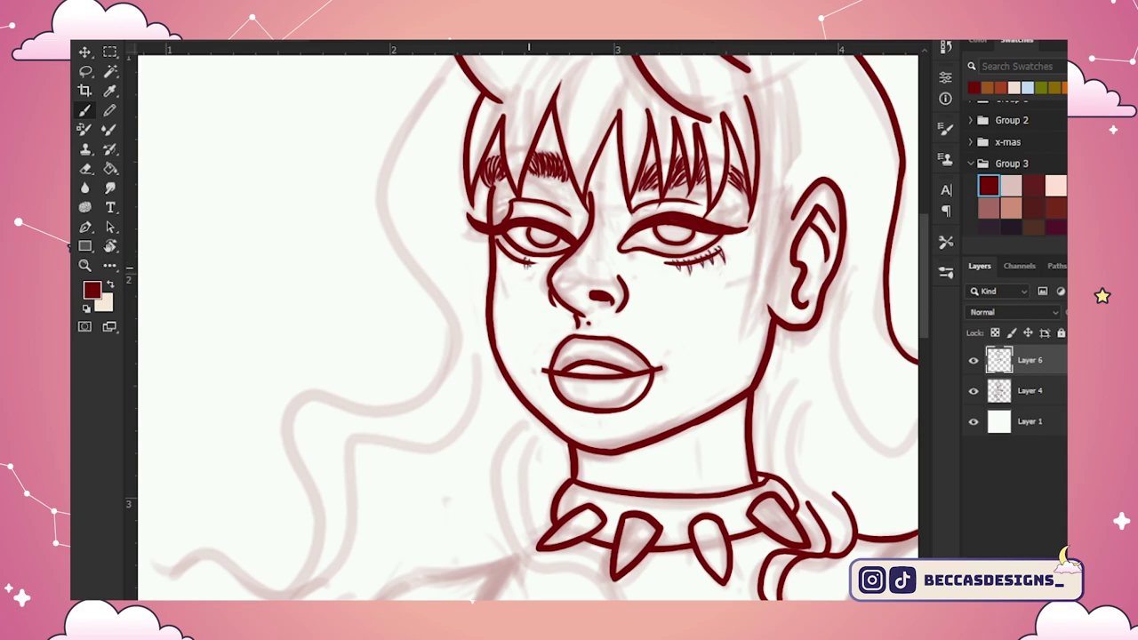
{"action": "left_click_drag", "start_coordinate": [500, 245], "coordinate": [506, 261]}
{"action": "left_click_drag", "start_coordinate": [508, 257], "coordinate": [511, 268]}
Step: Ink the ear jewellery: a hoop on the lobe, a ring on the upper edge and a round inner stud
{"action": "key", "text": "ctrl+minus"}
{"action": "key", "text": "ctrl+minus"}
{"action": "key", "text": "ctrl+plus"}
{"action": "key", "text": "ctrl+plus"}
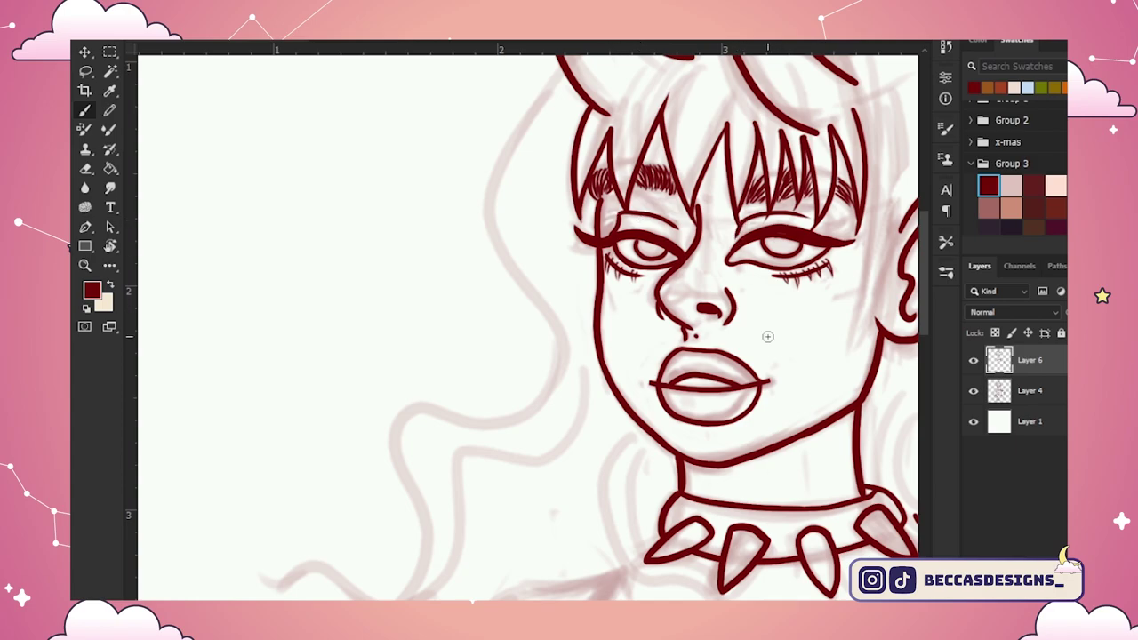
{"action": "key", "text": "ctrl+minus"}
{"action": "key", "text": "ctrl+plus"}
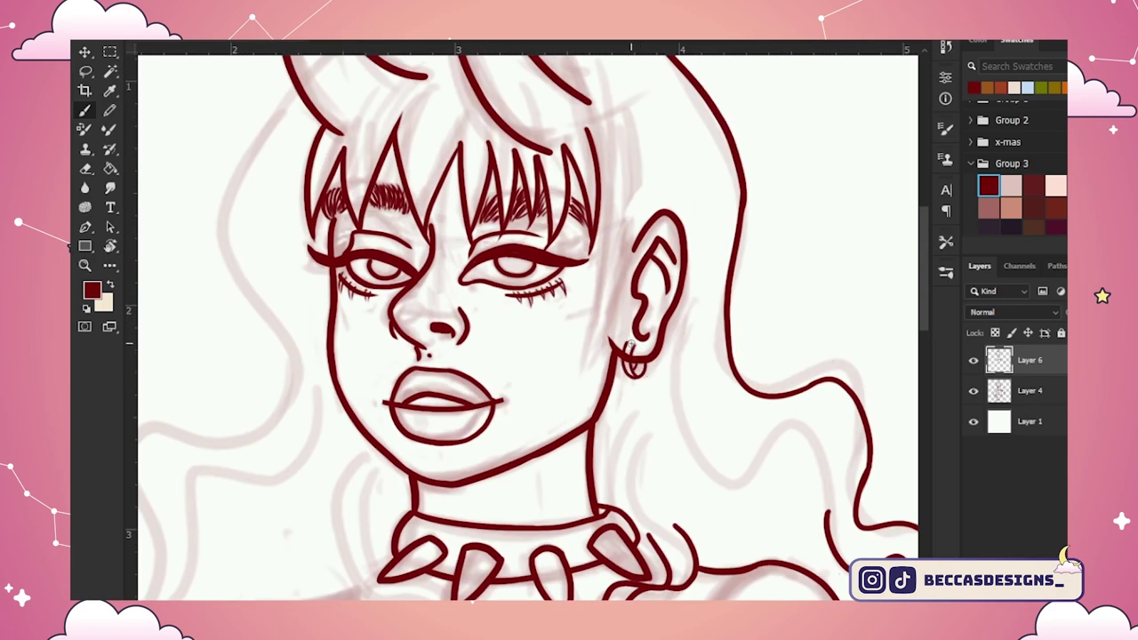
{"action": "left_click_drag", "start_coordinate": [667, 220], "coordinate": [683, 236]}
{"action": "key", "text": "ctrl+z"}
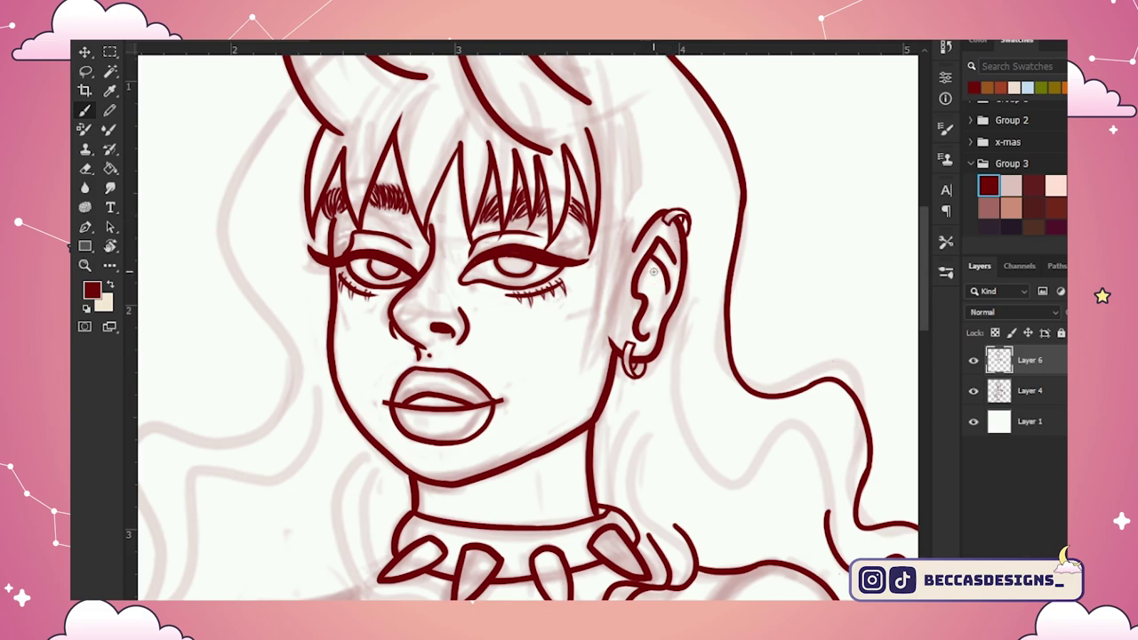
{"action": "key", "text": "ctrl+minus"}
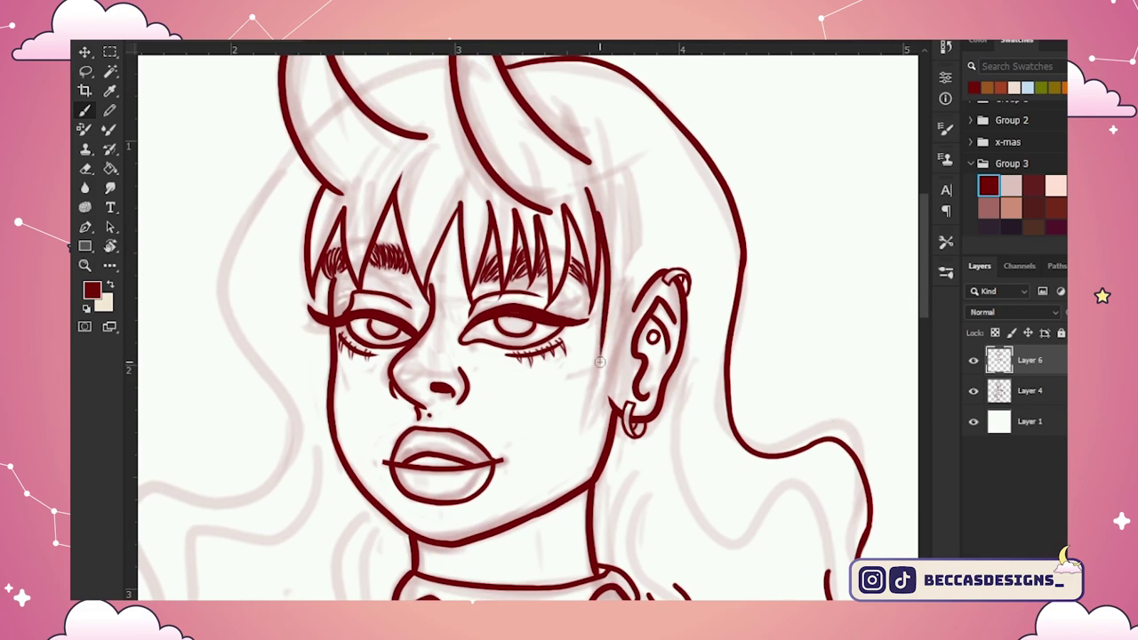
Step: Ink the long lock between the fringe and the ear and start the hair outline on the opposite side
{"action": "key", "text": "ctrl+plus"}
{"action": "left_click_drag", "start_coordinate": [523, 261], "coordinate": [496, 442]}
{"action": "left_click_drag", "start_coordinate": [487, 365], "coordinate": [492, 89]}
{"action": "mouse_move", "coordinate": [495, 166]}
{"action": "left_mouse_down"}
{"action": "mouse_move", "coordinate": [535, 282]}
{"action": "mouse_move", "coordinate": [550, 396]}
{"action": "left_mouse_up"}
{"action": "key", "text": "ctrl+z"}
{"action": "key", "text": "ctrl+z"}
{"action": "key", "text": "ctrl+z"}
{"action": "mouse_move", "coordinate": [513, 89]}
{"action": "left_mouse_down"}
{"action": "mouse_move", "coordinate": [502, 396]}
{"action": "mouse_move", "coordinate": [388, 431]}
{"action": "left_mouse_up"}
{"action": "key", "text": "ctrl+z"}
Step: Ink the wavy outer and inner edges of the large hair strand on the side opposite the ear
{"action": "mouse_move", "coordinate": [497, 404]}
{"action": "left_mouse_down"}
{"action": "mouse_move", "coordinate": [590, 213]}
{"action": "mouse_move", "coordinate": [444, 341]}
{"action": "left_mouse_up"}
{"action": "mouse_move", "coordinate": [444, 341]}
{"action": "left_mouse_down"}
{"action": "mouse_move", "coordinate": [524, 383]}
{"action": "mouse_move", "coordinate": [627, 381]}
{"action": "left_mouse_up"}
{"action": "key", "text": "ctrl+z"}
{"action": "mouse_move", "coordinate": [522, 381]}
{"action": "left_mouse_down"}
{"action": "mouse_move", "coordinate": [637, 368]}
{"action": "mouse_move", "coordinate": [662, 353]}
{"action": "left_mouse_up"}
{"action": "key", "text": "ctrl+z"}
{"action": "key", "text": "ctrl+z"}
{"action": "left_click_drag", "start_coordinate": [536, 408], "coordinate": [734, 407]}
{"action": "left_click_drag", "start_coordinate": [708, 308], "coordinate": [548, 508]}
{"action": "left_click_drag", "start_coordinate": [547, 508], "coordinate": [605, 418]}
{"action": "left_click_drag", "start_coordinate": [513, 437], "coordinate": [458, 486]}
Step: Ink the smaller wavy hair strand hanging below the large one beside the shoulder
{"action": "mouse_move", "coordinate": [609, 207]}
{"action": "left_mouse_down"}
{"action": "mouse_move", "coordinate": [584, 403]}
{"action": "mouse_move", "coordinate": [549, 440]}
{"action": "left_mouse_up"}
{"action": "left_click_drag", "start_coordinate": [577, 430], "coordinate": [647, 569]}
{"action": "left_click_drag", "start_coordinate": [621, 398], "coordinate": [648, 544]}
{"action": "left_click_drag", "start_coordinate": [625, 392], "coordinate": [649, 375]}
{"action": "left_click_drag", "start_coordinate": [709, 322], "coordinate": [676, 423]}
{"action": "left_click_drag", "start_coordinate": [675, 376], "coordinate": [693, 369]}
Step: Ink the curled strand beside the neck and the outer line of the upper arm beneath the hair
{"action": "left_click_drag", "start_coordinate": [667, 180], "coordinate": [647, 304]}
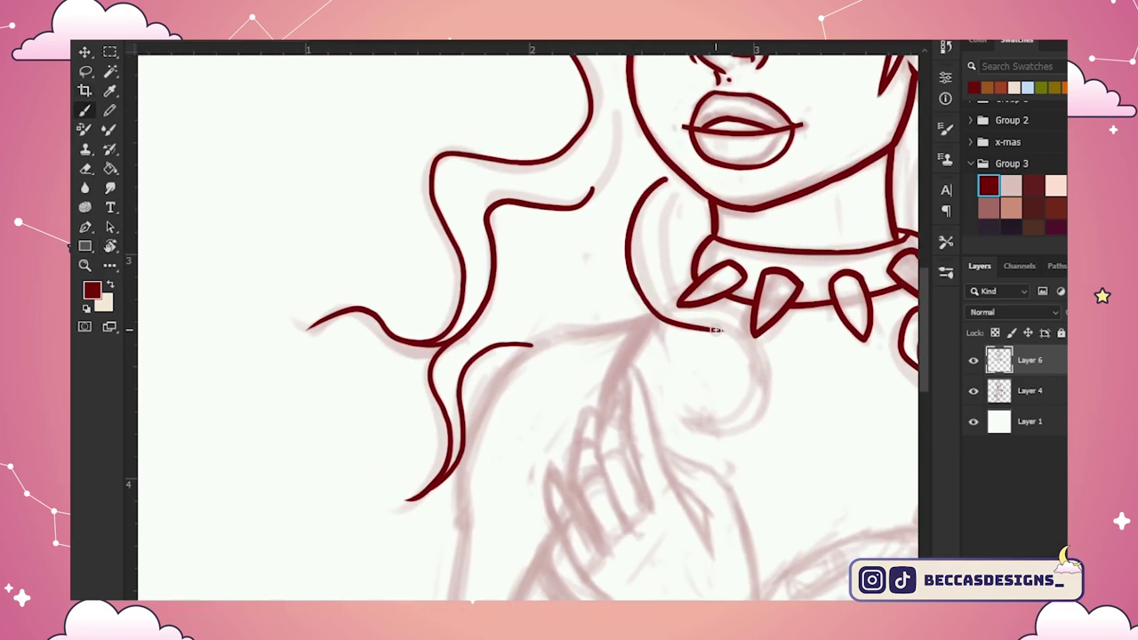
{"action": "left_click_drag", "start_coordinate": [667, 192], "coordinate": [661, 300]}
{"action": "left_click_drag", "start_coordinate": [678, 306], "coordinate": [702, 427]}
{"action": "mouse_move", "coordinate": [559, 517]}
{"action": "left_mouse_down"}
{"action": "mouse_move", "coordinate": [688, 435]}
{"action": "mouse_move", "coordinate": [797, 424]}
{"action": "left_mouse_up"}
{"action": "mouse_move", "coordinate": [528, 263]}
{"action": "left_mouse_down"}
{"action": "mouse_move", "coordinate": [585, 582]}
{"action": "mouse_move", "coordinate": [535, 483]}
{"action": "left_mouse_up"}
{"action": "mouse_move", "coordinate": [458, 403]}
{"action": "left_mouse_down"}
{"action": "mouse_move", "coordinate": [566, 523]}
{"action": "mouse_move", "coordinate": [478, 401]}
{"action": "left_mouse_up"}
{"action": "left_click_drag", "start_coordinate": [464, 356], "coordinate": [663, 584]}
{"action": "mouse_move", "coordinate": [798, 444]}
{"action": "left_mouse_down"}
{"action": "mouse_move", "coordinate": [739, 394]}
{"action": "mouse_move", "coordinate": [633, 521]}
{"action": "left_mouse_up"}
{"action": "left_click_drag", "start_coordinate": [633, 521], "coordinate": [638, 408]}
Step: Ink the wrist cuff's outline and its triangular studs, including those projecting past the edges
{"action": "left_click_drag", "start_coordinate": [710, 148], "coordinate": [752, 242]}
{"action": "mouse_move", "coordinate": [629, 210]}
{"action": "left_mouse_down"}
{"action": "mouse_move", "coordinate": [683, 335]}
{"action": "mouse_move", "coordinate": [710, 148]}
{"action": "left_mouse_up"}
{"action": "left_click_drag", "start_coordinate": [685, 334], "coordinate": [753, 240]}
{"action": "left_click_drag", "start_coordinate": [645, 192], "coordinate": [667, 171]}
{"action": "left_click_drag", "start_coordinate": [697, 188], "coordinate": [691, 217]}
{"action": "left_click_drag", "start_coordinate": [657, 245], "coordinate": [680, 268]}
{"action": "left_click_drag", "start_coordinate": [670, 279], "coordinate": [653, 306]}
{"action": "left_click_drag", "start_coordinate": [688, 235], "coordinate": [680, 268]}
{"action": "left_click_drag", "start_coordinate": [729, 243], "coordinate": [714, 260]}
{"action": "left_click_drag", "start_coordinate": [628, 213], "coordinate": [653, 229]}
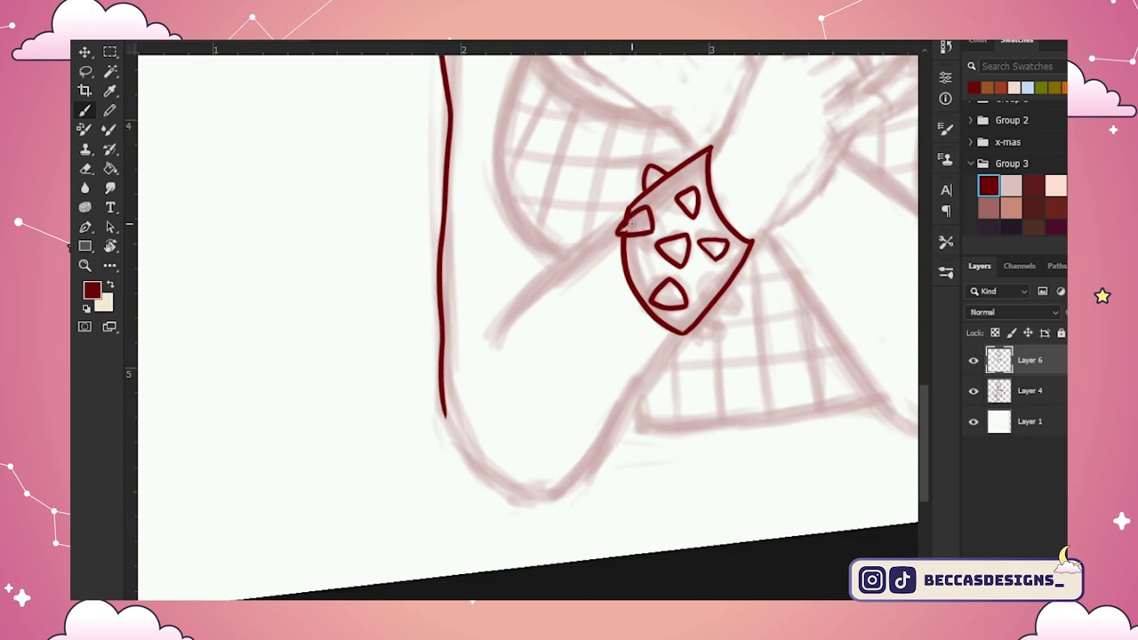
{"action": "left_click_drag", "start_coordinate": [717, 302], "coordinate": [732, 282]}
Step: Ink the forearm below the cuff and round off the elbow to meet the upper arm line
{"action": "mouse_move", "coordinate": [626, 213]}
{"action": "left_mouse_down"}
{"action": "mouse_move", "coordinate": [499, 318]}
{"action": "mouse_move", "coordinate": [506, 326]}
{"action": "left_mouse_up"}
{"action": "key", "text": "ctrl+z"}
{"action": "left_click_drag", "start_coordinate": [677, 336], "coordinate": [562, 489]}
{"action": "mouse_move", "coordinate": [444, 410]}
{"action": "left_mouse_down"}
{"action": "mouse_move", "coordinate": [544, 495]}
{"action": "mouse_move", "coordinate": [577, 476]}
{"action": "left_mouse_up"}
Step: Ink the hand extending from the studded cuff, with its knuckle line, fingers and fingernails
{"action": "left_click_drag", "start_coordinate": [708, 353], "coordinate": [575, 576]}
{"action": "left_click_drag", "start_coordinate": [571, 384], "coordinate": [802, 205]}
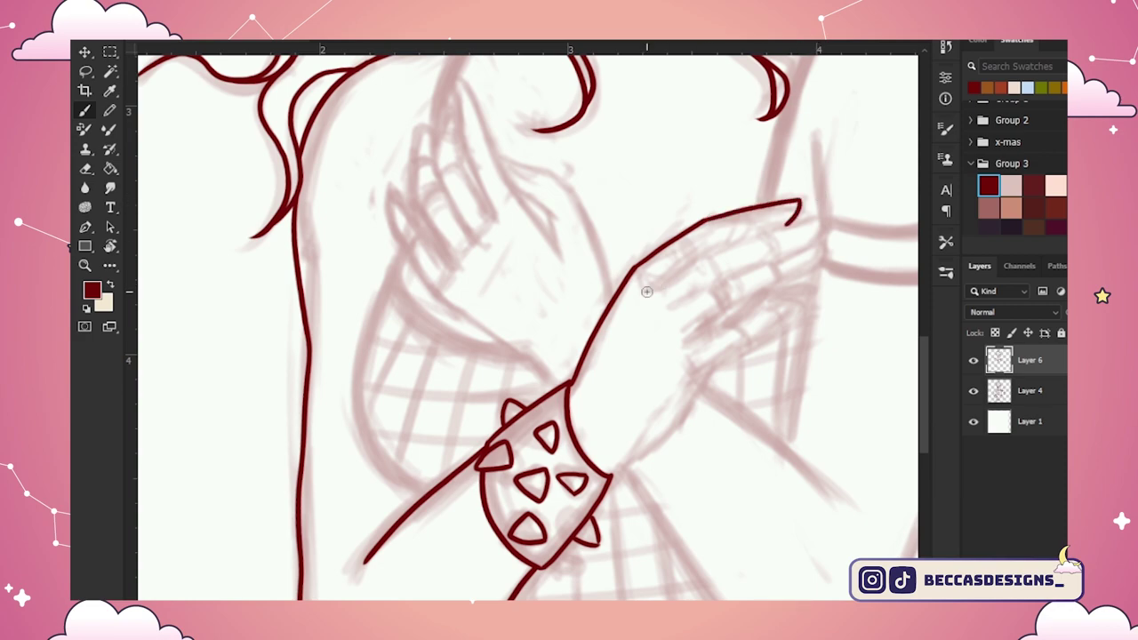
{"action": "left_click_drag", "start_coordinate": [647, 290], "coordinate": [820, 246]}
{"action": "left_click_drag", "start_coordinate": [672, 311], "coordinate": [822, 242]}
{"action": "mouse_move", "coordinate": [696, 332]}
{"action": "left_mouse_down"}
{"action": "mouse_move", "coordinate": [796, 280]}
{"action": "mouse_move", "coordinate": [692, 343]}
{"action": "left_mouse_up"}
{"action": "key", "text": "ctrl+z"}
{"action": "left_click_drag", "start_coordinate": [797, 295], "coordinate": [692, 343]}
{"action": "left_click_drag", "start_coordinate": [611, 472], "coordinate": [800, 298]}
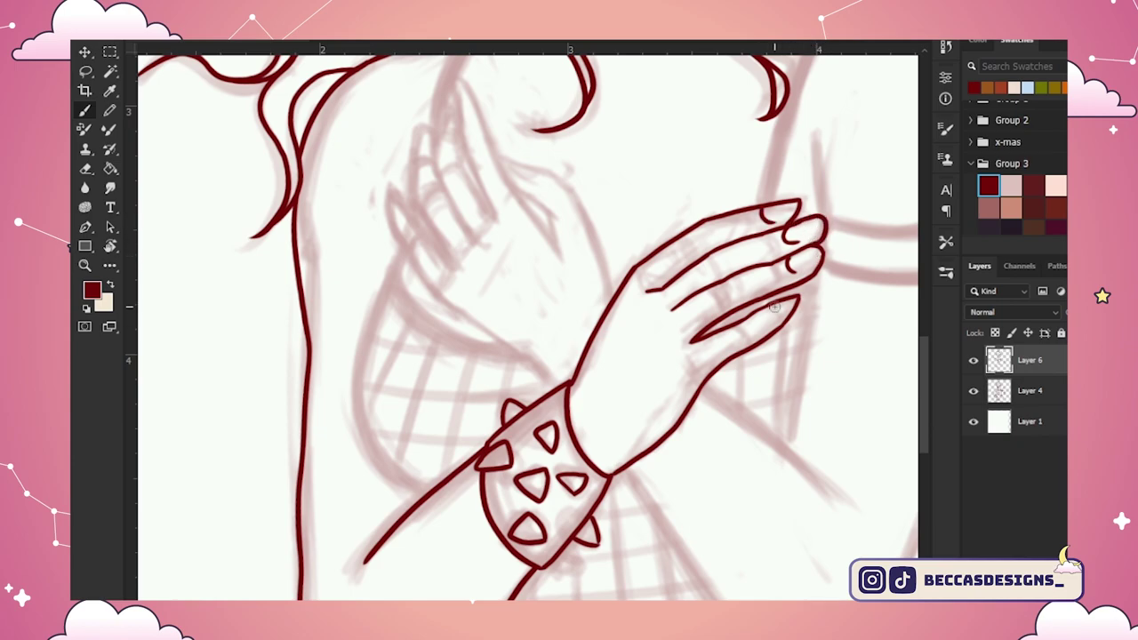
Step: Ink the raised hand's palm, thumb and finger lines, plus the fishnet sleeve's edge and lengthwise strands
{"action": "left_click_drag", "start_coordinate": [765, 378], "coordinate": [862, 591]}
{"action": "mouse_move", "coordinate": [427, 417]}
{"action": "left_mouse_down"}
{"action": "mouse_move", "coordinate": [404, 471]}
{"action": "mouse_move", "coordinate": [502, 597]}
{"action": "left_mouse_up"}
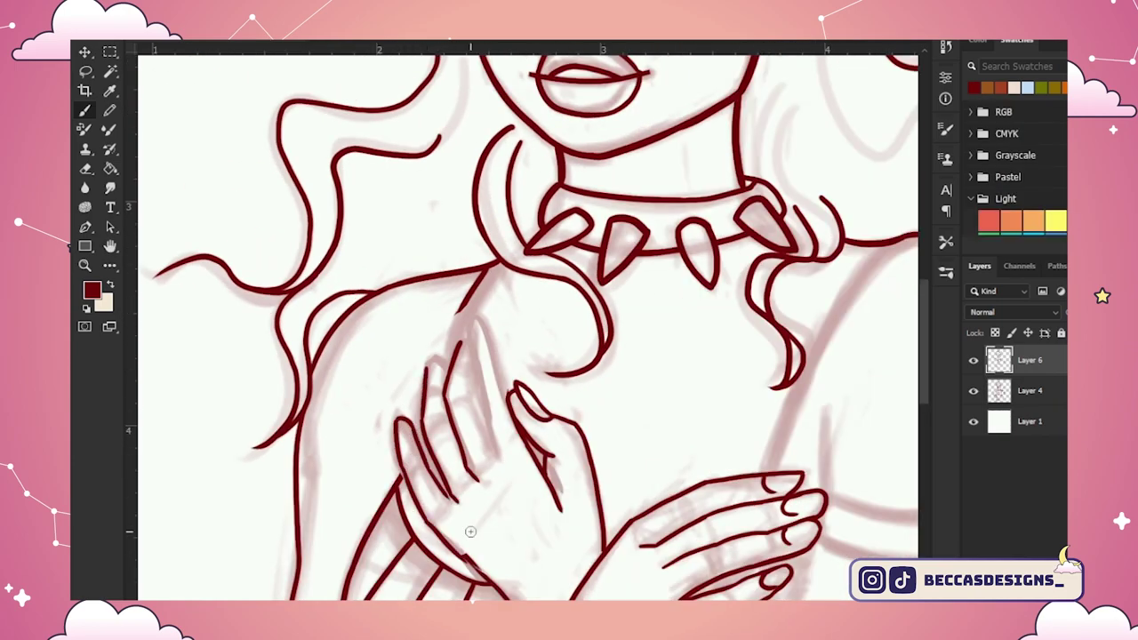
{"action": "scroll", "coordinate": [420, 457], "scroll_direction": "down", "scroll_amount": 2}
Step: Close the raised hand's fingertips and ink the fingernails on each finger
{"action": "left_click_drag", "start_coordinate": [420, 455], "coordinate": [480, 515]}
{"action": "left_click_drag", "start_coordinate": [418, 301], "coordinate": [441, 298]}
{"action": "mouse_move", "coordinate": [459, 277]}
{"action": "left_mouse_down"}
{"action": "mouse_move", "coordinate": [478, 265]}
{"action": "mouse_move", "coordinate": [501, 329]}
{"action": "left_mouse_up"}
{"action": "left_click_drag", "start_coordinate": [460, 266], "coordinate": [487, 387]}
{"action": "left_click_drag", "start_coordinate": [466, 306], "coordinate": [468, 339]}
{"action": "left_click_drag", "start_coordinate": [462, 278], "coordinate": [475, 265]}
{"action": "left_click_drag", "start_coordinate": [449, 297], "coordinate": [459, 284]}
{"action": "left_click_drag", "start_coordinate": [425, 316], "coordinate": [426, 293]}
{"action": "left_click_drag", "start_coordinate": [395, 359], "coordinate": [394, 385]}
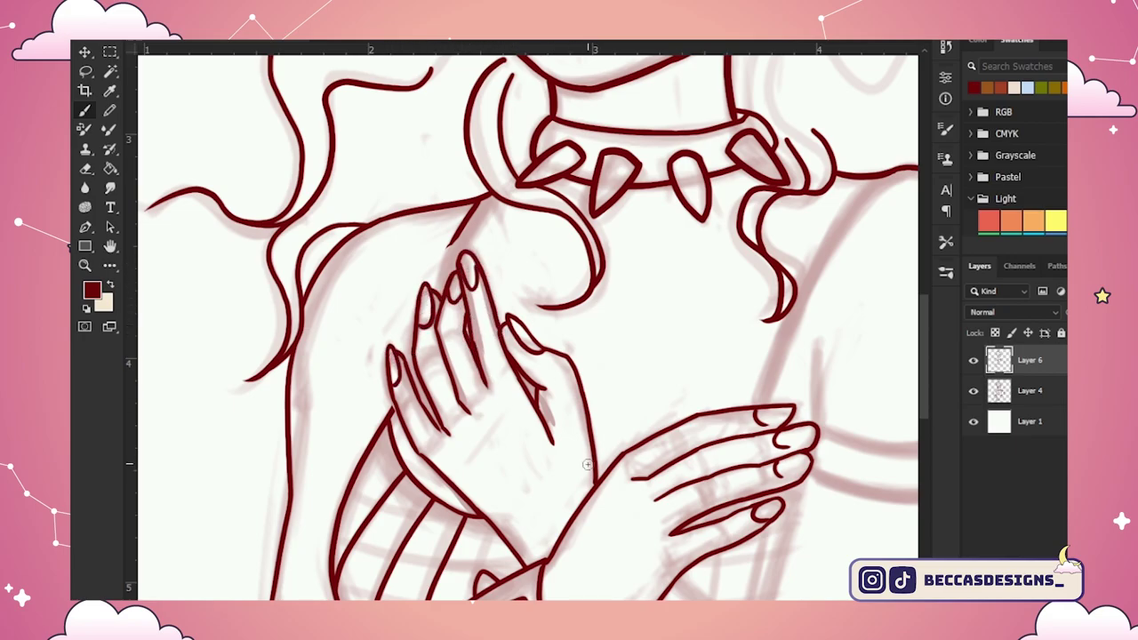
Step: Ink both edges of the top's two shoulder straps over the chest and shoulders
{"action": "scroll", "coordinate": [579, 468], "scroll_direction": "down", "scroll_amount": 3}
{"action": "scroll", "coordinate": [500, 413], "scroll_direction": "up", "scroll_amount": 3}
{"action": "mouse_move", "coordinate": [391, 292]}
{"action": "left_mouse_down"}
{"action": "mouse_move", "coordinate": [391, 326]}
{"action": "mouse_move", "coordinate": [437, 377]}
{"action": "left_mouse_up"}
{"action": "key", "text": "ctrl+z"}
{"action": "left_click_drag", "start_coordinate": [405, 223], "coordinate": [388, 280]}
{"action": "mouse_move", "coordinate": [820, 167]}
{"action": "left_mouse_down"}
{"action": "mouse_move", "coordinate": [754, 270]}
{"action": "mouse_move", "coordinate": [708, 389]}
{"action": "left_mouse_up"}
{"action": "key", "text": "ctrl+z"}
{"action": "left_click_drag", "start_coordinate": [447, 186], "coordinate": [416, 237]}
{"action": "left_click_drag", "start_coordinate": [839, 162], "coordinate": [795, 219]}
{"action": "left_click_drag", "start_coordinate": [717, 390], "coordinate": [812, 191]}
Step: Ink the armpit crease, the upper-arm band and the outer contour of the arm down to the elbow
{"action": "left_click_drag", "start_coordinate": [764, 328], "coordinate": [762, 413]}
{"action": "mouse_move", "coordinate": [729, 462]}
{"action": "left_mouse_down"}
{"action": "mouse_move", "coordinate": [703, 382]}
{"action": "mouse_move", "coordinate": [605, 280]}
{"action": "left_mouse_up"}
{"action": "left_click_drag", "start_coordinate": [807, 133], "coordinate": [747, 401]}
{"action": "mouse_move", "coordinate": [787, 272]}
{"action": "left_mouse_down"}
{"action": "mouse_move", "coordinate": [640, 540]}
{"action": "mouse_move", "coordinate": [548, 552]}
{"action": "left_mouse_up"}
{"action": "left_click_drag", "start_coordinate": [433, 330], "coordinate": [560, 544]}
{"action": "left_click_drag", "start_coordinate": [523, 260], "coordinate": [633, 388]}
{"action": "key", "text": "ctrl+z"}
Step: Ink the bottom hem of the fishnet top below the forearm and add further lengthwise net strands
{"action": "mouse_move", "coordinate": [417, 525]}
{"action": "left_mouse_down"}
{"action": "mouse_move", "coordinate": [525, 552]}
{"action": "mouse_move", "coordinate": [433, 539]}
{"action": "left_mouse_up"}
{"action": "left_click_drag", "start_coordinate": [647, 418], "coordinate": [433, 540]}
{"action": "left_click_drag", "start_coordinate": [321, 250], "coordinate": [333, 304]}
{"action": "left_click_drag", "start_coordinate": [428, 439], "coordinate": [469, 525]}
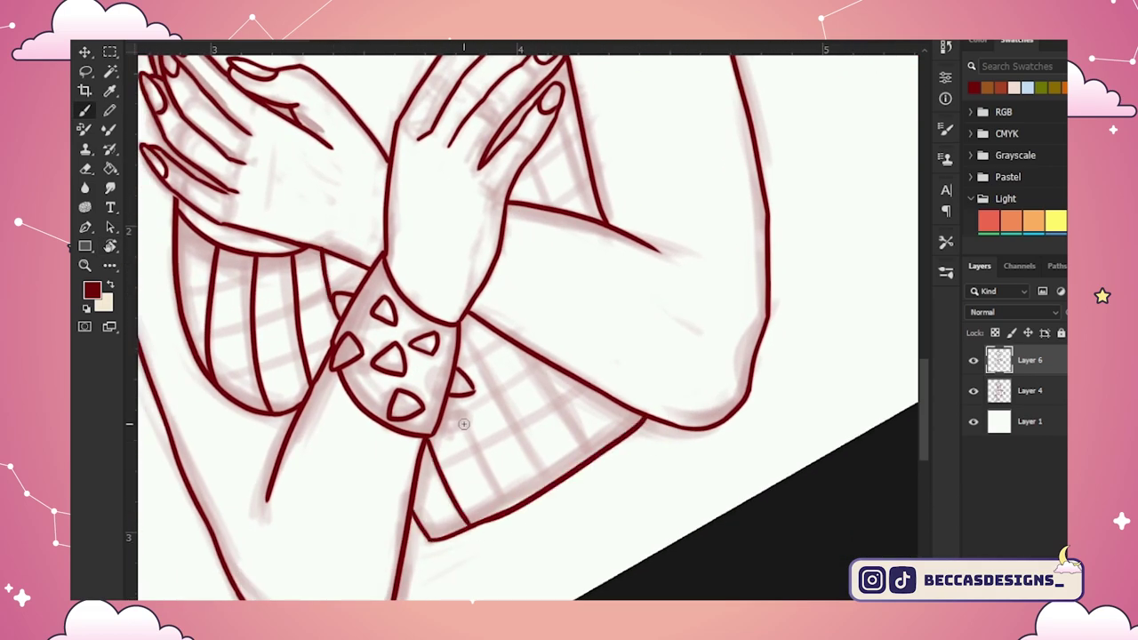
Step: Ink the lengthwise fishnet strands across the waist section below the studded cuff
{"action": "left_click_drag", "start_coordinate": [456, 397], "coordinate": [514, 507]}
{"action": "left_click_drag", "start_coordinate": [464, 318], "coordinate": [547, 486]}
{"action": "left_click_drag", "start_coordinate": [532, 356], "coordinate": [594, 456]}
{"action": "left_click_drag", "start_coordinate": [604, 394], "coordinate": [632, 434]}
Step: Add the remaining strands on the chest part of the fishnet top beside the crossed arms
{"action": "left_click_drag", "start_coordinate": [552, 207], "coordinate": [528, 162]}
{"action": "mouse_move", "coordinate": [559, 116]}
{"action": "left_mouse_down"}
{"action": "mouse_move", "coordinate": [603, 221]}
{"action": "mouse_move", "coordinate": [572, 411]}
{"action": "left_mouse_up"}
{"action": "left_click_drag", "start_coordinate": [523, 212], "coordinate": [670, 142]}
{"action": "mouse_move", "coordinate": [690, 214]}
{"action": "left_mouse_down"}
{"action": "mouse_move", "coordinate": [553, 275]}
{"action": "mouse_move", "coordinate": [690, 213]}
{"action": "left_mouse_up"}
{"action": "key", "text": "ctrl+z"}
{"action": "left_click_drag", "start_coordinate": [605, 256], "coordinate": [691, 210]}
{"action": "key", "text": "ctrl+plus"}
{"action": "mouse_move", "coordinate": [520, 115]}
{"action": "left_mouse_down"}
{"action": "mouse_move", "coordinate": [535, 236]}
{"action": "mouse_move", "coordinate": [523, 241]}
{"action": "left_mouse_up"}
{"action": "key", "text": "ctrl+minus"}
{"action": "scroll", "coordinate": [782, 328], "scroll_direction": "down", "scroll_amount": 3}
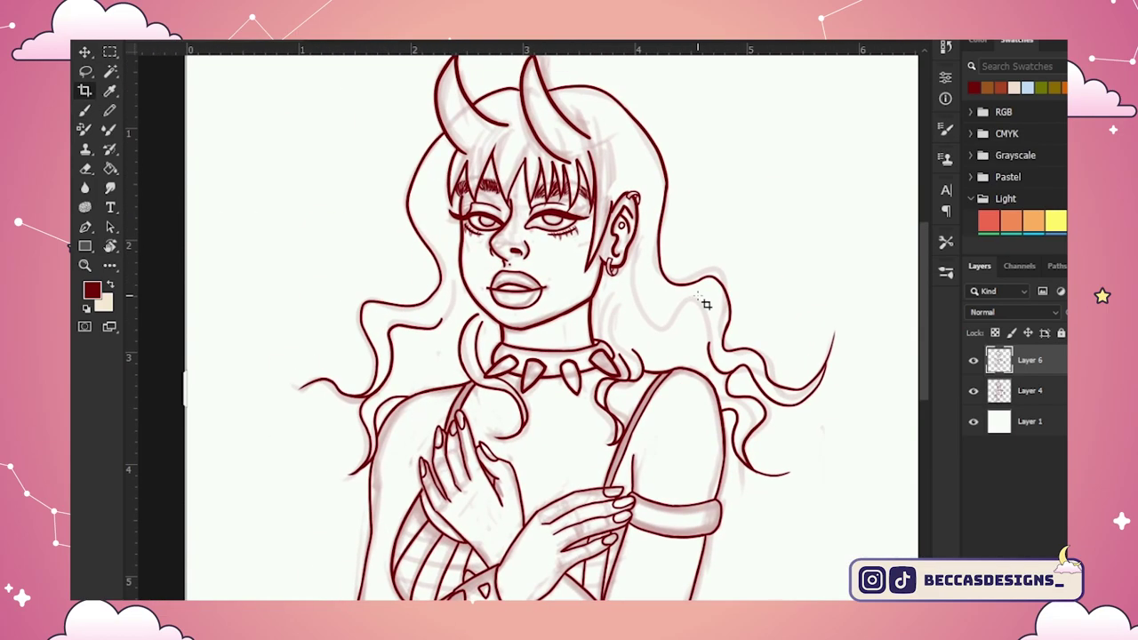
Step: Redraw the lower eyelashes beneath both eyes as short, separate strokes
{"action": "scroll", "coordinate": [696, 303], "scroll_direction": "up", "scroll_amount": 2}
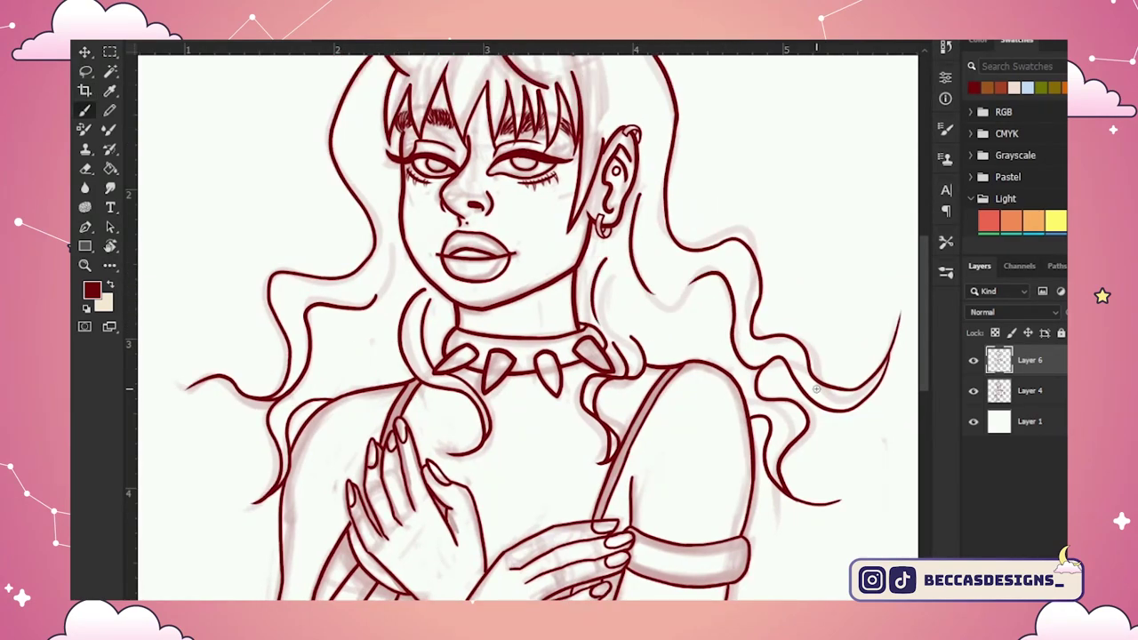
{"action": "scroll", "coordinate": [720, 373], "scroll_direction": "down", "scroll_amount": 1}
{"action": "scroll", "coordinate": [654, 384], "scroll_direction": "up", "scroll_amount": 2}
{"action": "scroll", "coordinate": [620, 337], "scroll_direction": "up", "scroll_amount": 1}
{"action": "left_click_drag", "start_coordinate": [631, 336], "coordinate": [668, 343]}
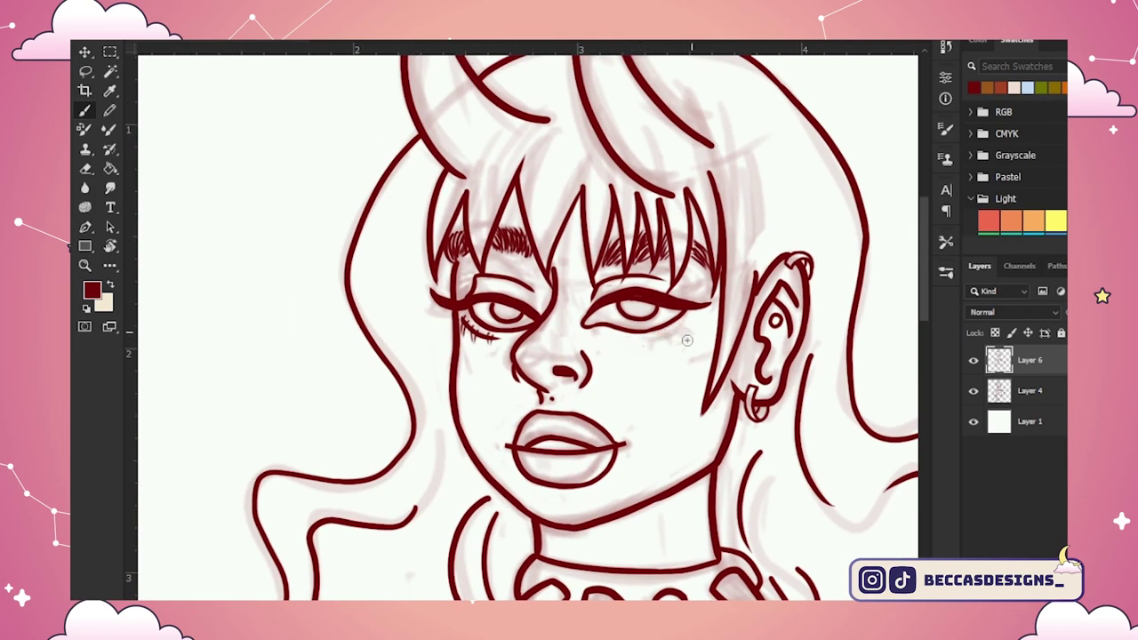
{"action": "left_click_drag", "start_coordinate": [466, 349], "coordinate": [502, 331]}
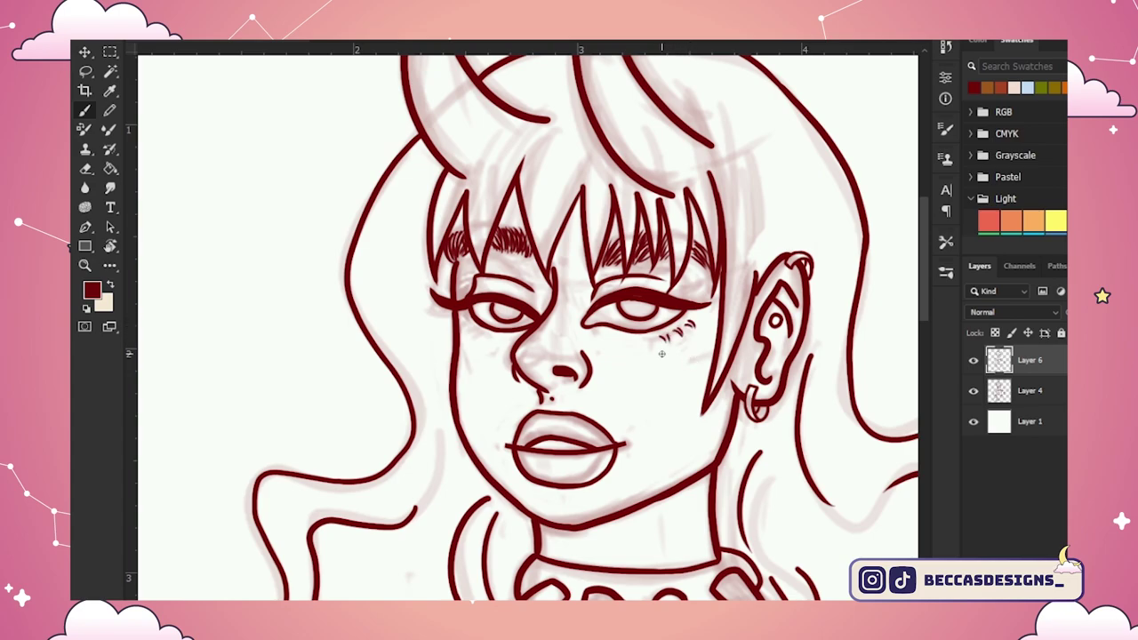
{"action": "scroll", "coordinate": [496, 410], "scroll_direction": "down", "scroll_amount": 2}
{"action": "scroll", "coordinate": [542, 403], "scroll_direction": "up", "scroll_amount": 3}
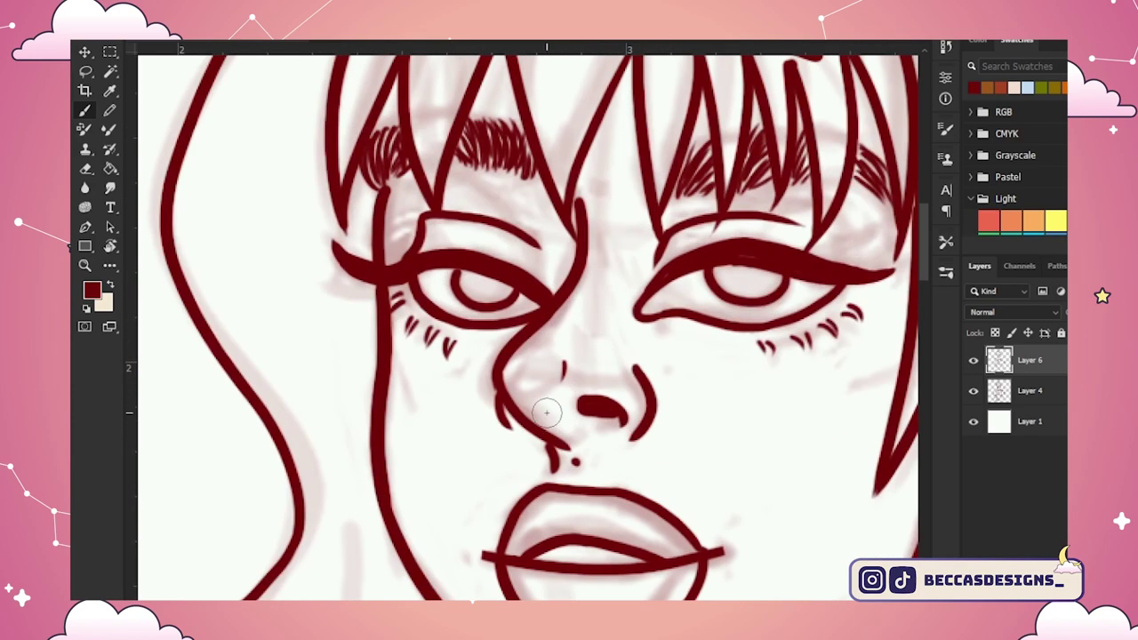
{"action": "mouse_move", "coordinate": [542, 403]}
{"action": "left_mouse_down"}
{"action": "mouse_move", "coordinate": [532, 420]}
{"action": "mouse_move", "coordinate": [556, 391]}
{"action": "mouse_move", "coordinate": [547, 348]}
{"action": "mouse_move", "coordinate": [557, 386]}
{"action": "left_mouse_up"}
{"action": "key", "text": "ctrl+z"}
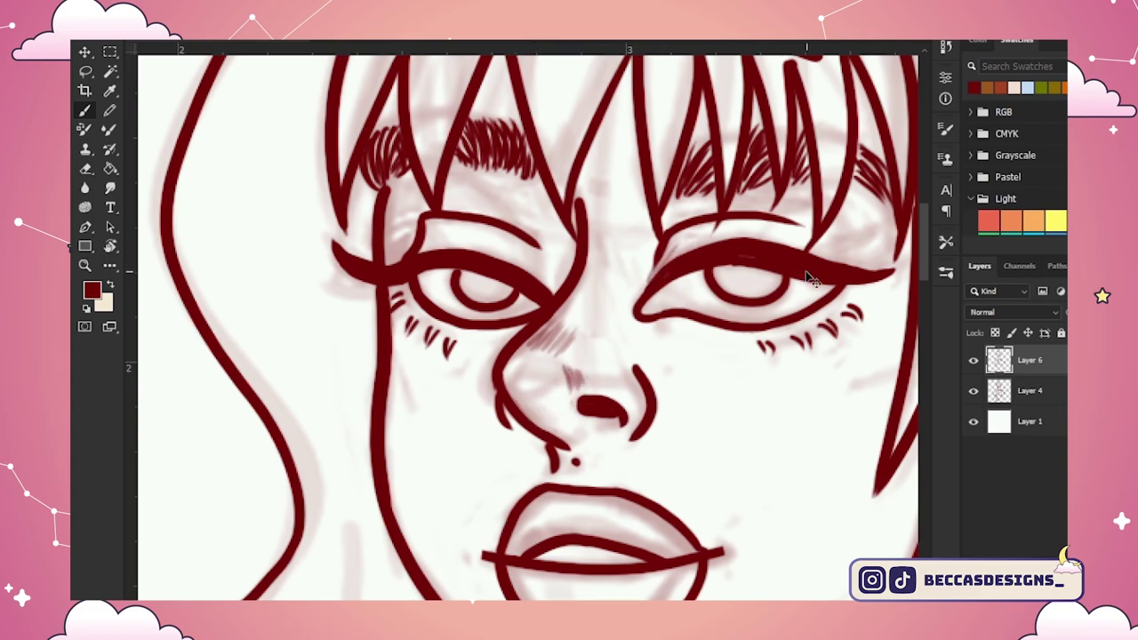
{"action": "key", "text": "ctrl+z"}
{"action": "key", "text": "ctrl+z"}
Step: Add a new layer and ink the curved cross strands that complete the grid of the fishnet top
{"action": "key", "text": "ctrl+minus"}
{"action": "key", "text": "ctrl+minus"}
{"action": "left_click_drag", "start_coordinate": [927, 258], "coordinate": [926, 375]}
{"action": "key", "text": "r"}
{"action": "mouse_move", "coordinate": [418, 379]}
{"action": "left_mouse_down"}
{"action": "mouse_move", "coordinate": [473, 435]}
{"action": "mouse_move", "coordinate": [544, 411]}
{"action": "left_mouse_up"}
{"action": "key", "text": "ctrl+alt+shift+n"}
{"action": "left_click_drag", "start_coordinate": [471, 484], "coordinate": [560, 446]}
{"action": "left_click_drag", "start_coordinate": [489, 509], "coordinate": [560, 477]}
{"action": "mouse_move", "coordinate": [692, 359]}
{"action": "left_mouse_down"}
{"action": "mouse_move", "coordinate": [717, 332]}
{"action": "mouse_move", "coordinate": [706, 298]}
{"action": "left_mouse_up"}
{"action": "left_click_drag", "start_coordinate": [633, 562], "coordinate": [743, 473]}
{"action": "left_click_drag", "start_coordinate": [632, 532], "coordinate": [701, 459]}
{"action": "left_click_drag", "start_coordinate": [645, 476], "coordinate": [676, 448]}
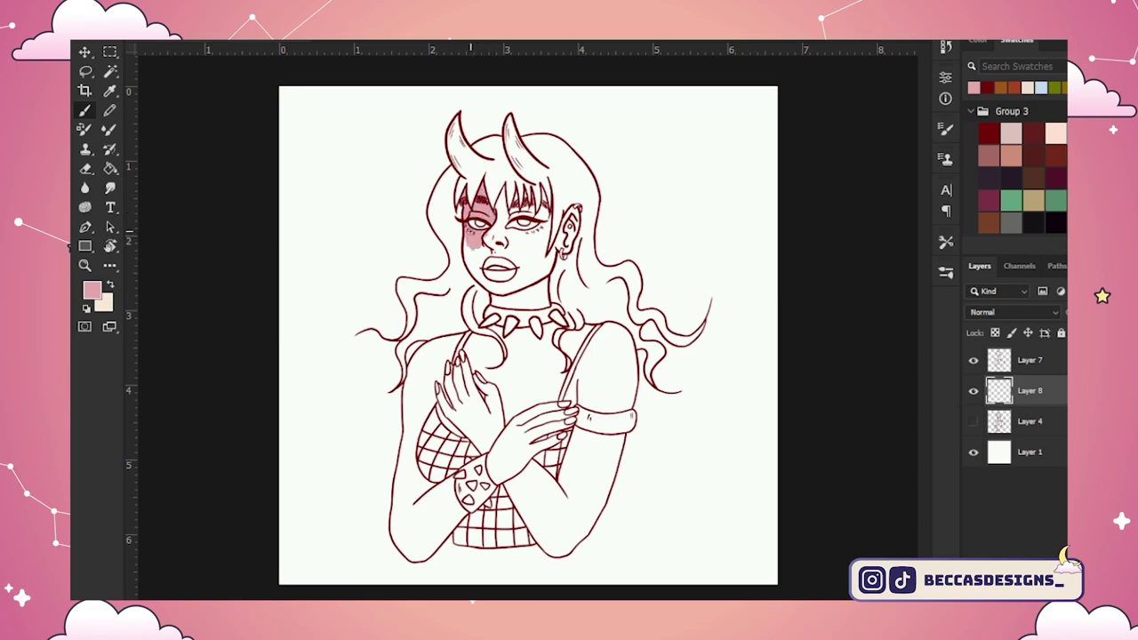
Step: Block in the whole figure with flat pink on Layer 8 and recolour the Layer 7 line art pink
{"action": "mouse_move", "coordinate": [470, 238]}
{"action": "left_mouse_down"}
{"action": "mouse_move", "coordinate": [488, 260]}
{"action": "mouse_move", "coordinate": [519, 263]}
{"action": "mouse_move", "coordinate": [488, 208]}
{"action": "mouse_move", "coordinate": [542, 203]}
{"action": "mouse_move", "coordinate": [502, 297]}
{"action": "mouse_move", "coordinate": [533, 329]}
{"action": "mouse_move", "coordinate": [427, 355]}
{"action": "mouse_move", "coordinate": [398, 521]}
{"action": "mouse_move", "coordinate": [466, 498]}
{"action": "mouse_move", "coordinate": [493, 444]}
{"action": "mouse_move", "coordinate": [418, 347]}
{"action": "mouse_move", "coordinate": [481, 443]}
{"action": "mouse_move", "coordinate": [516, 529]}
{"action": "mouse_move", "coordinate": [560, 352]}
{"action": "mouse_move", "coordinate": [627, 422]}
{"action": "mouse_move", "coordinate": [574, 531]}
{"action": "mouse_move", "coordinate": [533, 471]}
{"action": "mouse_move", "coordinate": [577, 355]}
{"action": "mouse_move", "coordinate": [614, 400]}
{"action": "left_mouse_up"}
{"action": "mouse_move", "coordinate": [480, 174]}
{"action": "left_mouse_down"}
{"action": "mouse_move", "coordinate": [453, 129]}
{"action": "mouse_move", "coordinate": [516, 165]}
{"action": "mouse_move", "coordinate": [560, 213]}
{"action": "mouse_move", "coordinate": [573, 142]}
{"action": "mouse_move", "coordinate": [596, 267]}
{"action": "mouse_move", "coordinate": [447, 249]}
{"action": "mouse_move", "coordinate": [409, 328]}
{"action": "mouse_move", "coordinate": [480, 302]}
{"action": "left_mouse_up"}
{"action": "left_click_drag", "start_coordinate": [588, 235], "coordinate": [622, 264]}
{"action": "mouse_move", "coordinate": [592, 213]}
{"action": "left_mouse_down"}
{"action": "mouse_move", "coordinate": [568, 274]}
{"action": "mouse_move", "coordinate": [630, 269]}
{"action": "mouse_move", "coordinate": [649, 329]}
{"action": "mouse_move", "coordinate": [703, 338]}
{"action": "mouse_move", "coordinate": [658, 391]}
{"action": "left_mouse_up"}
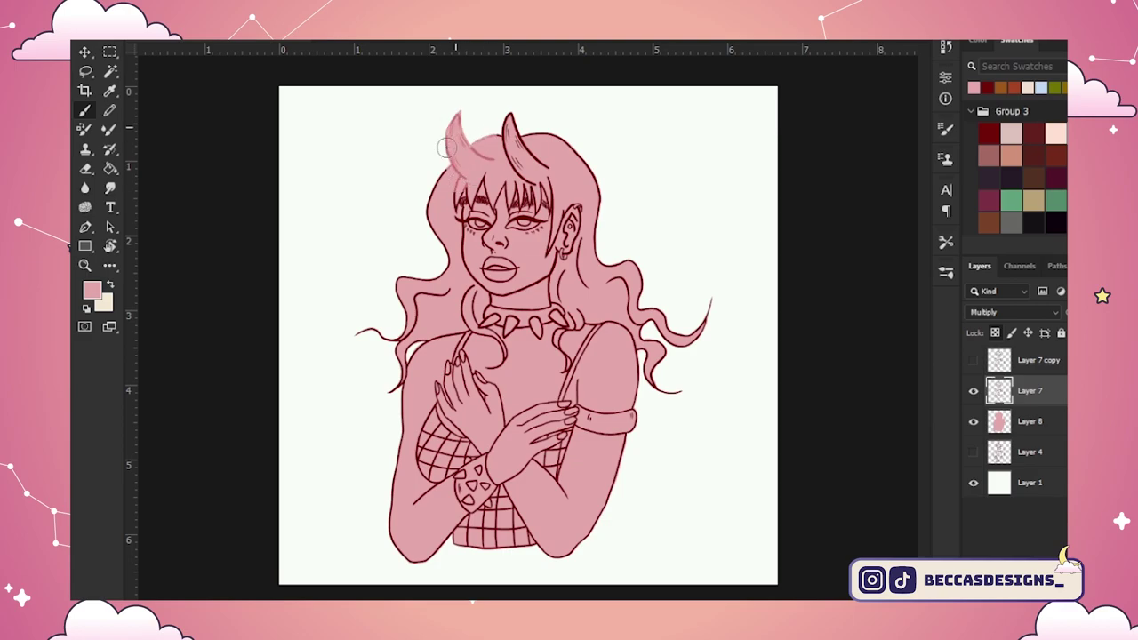
{"action": "mouse_move", "coordinate": [445, 148]}
{"action": "left_mouse_down"}
{"action": "mouse_move", "coordinate": [394, 376]}
{"action": "mouse_move", "coordinate": [489, 324]}
{"action": "mouse_move", "coordinate": [571, 175]}
{"action": "mouse_move", "coordinate": [654, 325]}
{"action": "mouse_move", "coordinate": [662, 391]}
{"action": "mouse_move", "coordinate": [520, 343]}
{"action": "mouse_move", "coordinate": [458, 428]}
{"action": "mouse_move", "coordinate": [560, 489]}
{"action": "mouse_move", "coordinate": [526, 548]}
{"action": "left_mouse_up"}
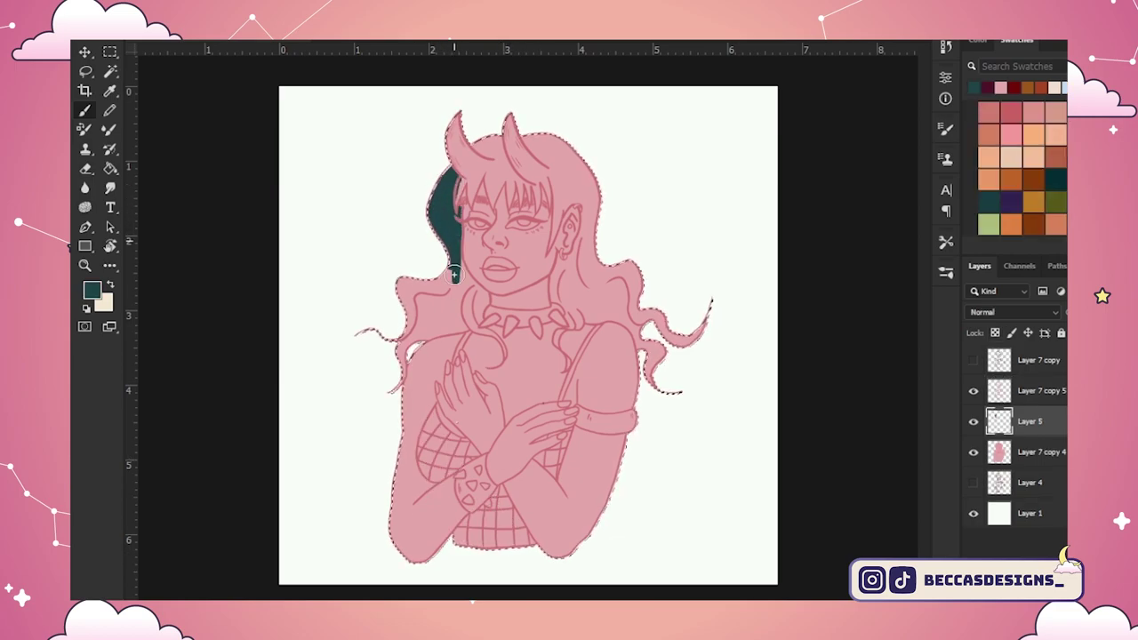
Step: Change the blend mode of the Layer 7 copy 5 line art
{"action": "left_click", "coordinate": [1038, 391]}
{"action": "left_click", "coordinate": [1014, 312]}
{"action": "left_click", "coordinate": [997, 344]}
Step: Paint the hair flat dark teal on Layer 5 and the two horns deep red on a new layer
{"action": "mouse_move", "coordinate": [454, 275]}
{"action": "left_mouse_down"}
{"action": "mouse_move", "coordinate": [444, 290]}
{"action": "mouse_move", "coordinate": [466, 244]}
{"action": "left_mouse_up"}
{"action": "left_click", "coordinate": [1031, 421]}
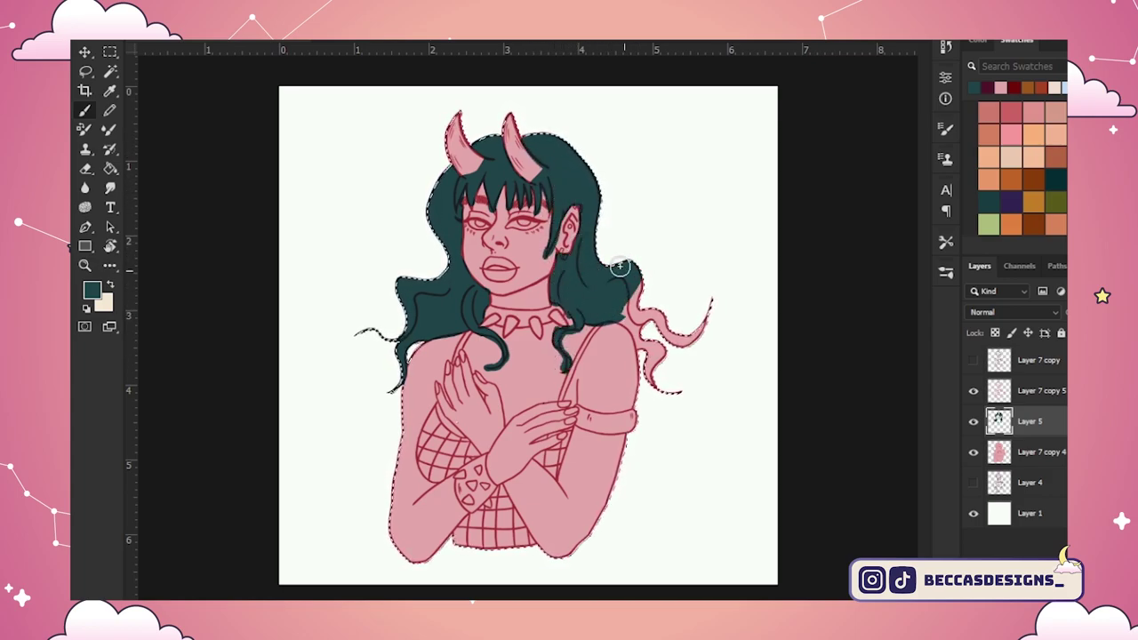
{"action": "left_click_drag", "start_coordinate": [642, 345], "coordinate": [656, 378]}
{"action": "key", "text": "ctrl+shift+n"}
{"action": "left_click_drag", "start_coordinate": [457, 121], "coordinate": [457, 164]}
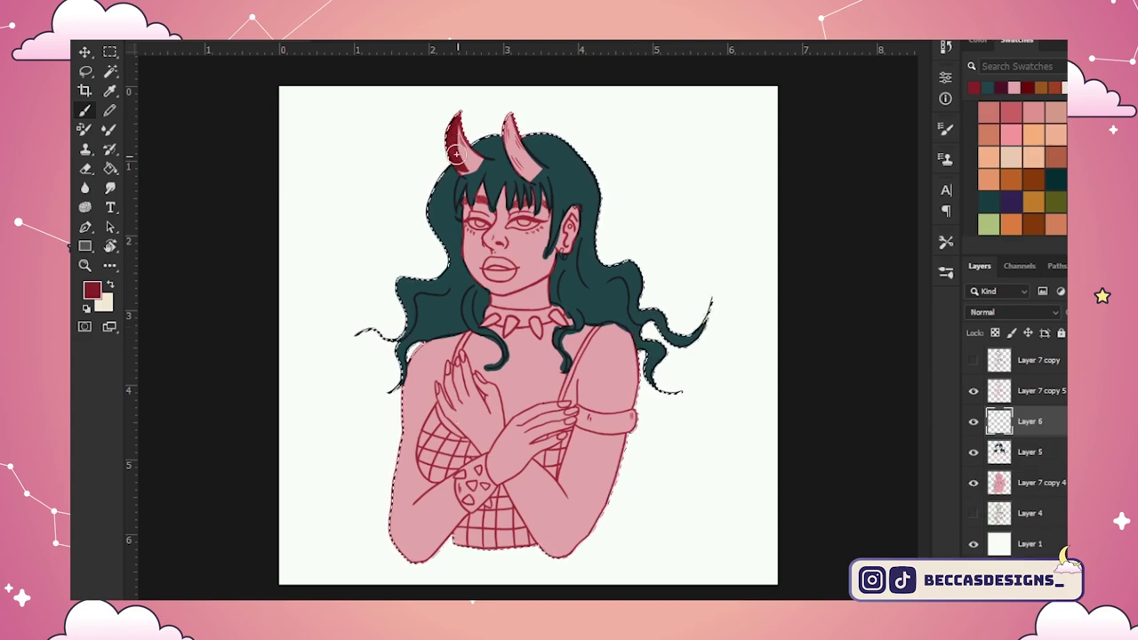
Step: Add a layer beneath the hair and horn layers and paint the face, neck and shoulder rose red
{"action": "scroll", "coordinate": [1022, 169], "scroll_direction": "up", "scroll_amount": 2}
{"action": "left_click", "coordinate": [1010, 167]}
{"action": "key", "text": "ctrl+shift+alt+n"}
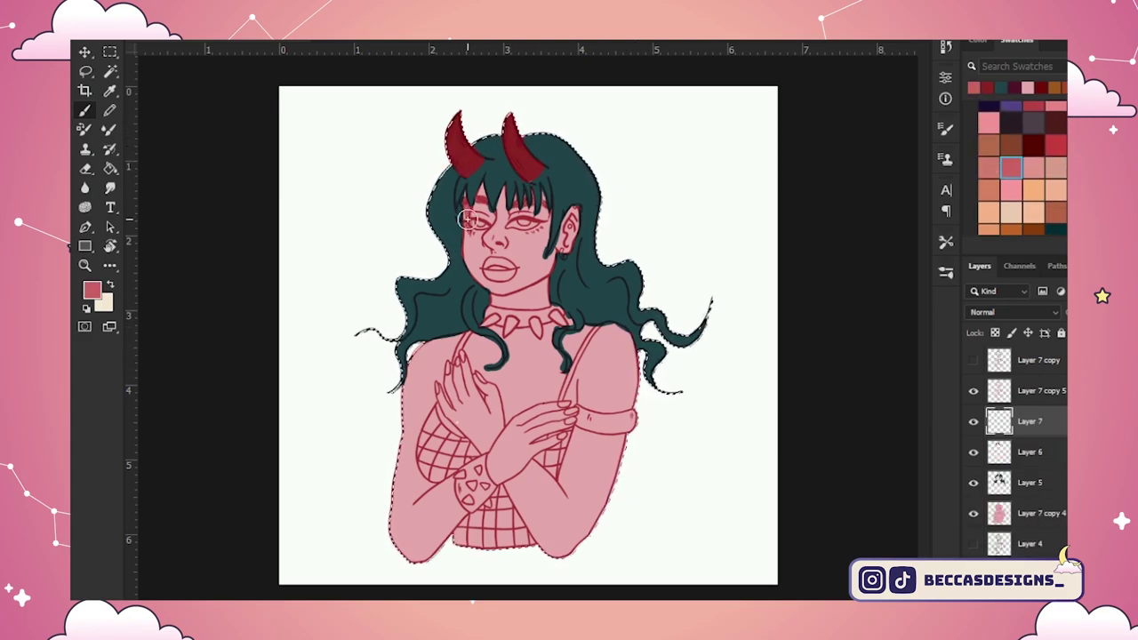
{"action": "key", "text": "ctrl+bracketleft"}
{"action": "key", "text": "ctrl+bracketleft"}
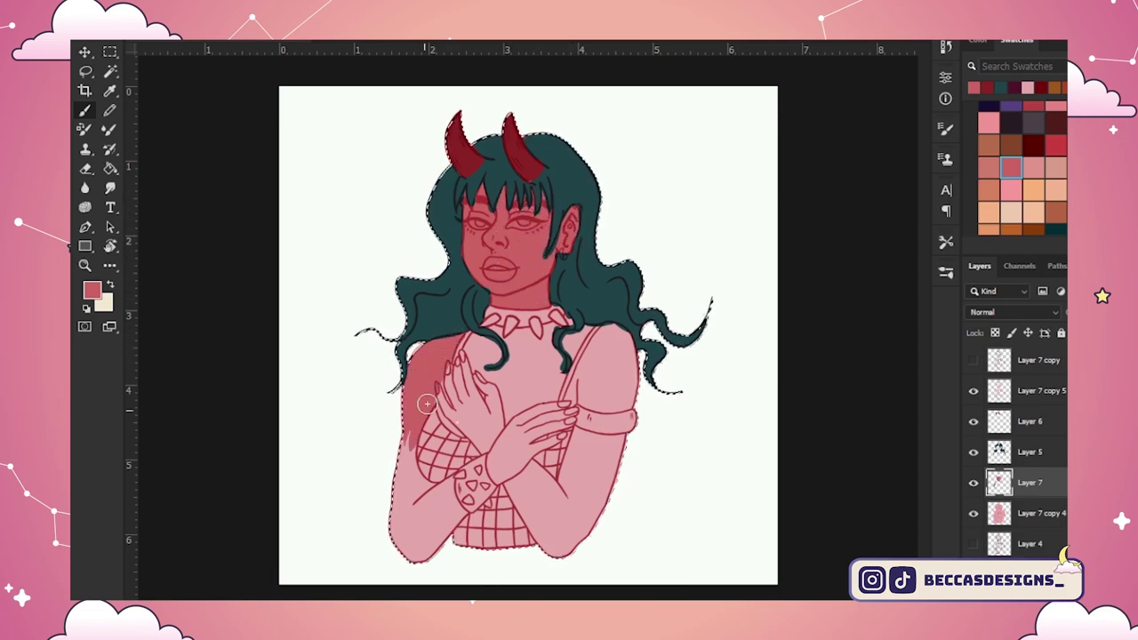
{"action": "left_click_drag", "start_coordinate": [432, 397], "coordinate": [403, 524]}
Step: Reload the figure's selection from Layer 7 copy 4 and finish painting the chest, hands and arms rose red on Layer 7
{"action": "left_click", "coordinate": [1023, 513]}
{"action": "key", "text": "m"}
{"action": "key", "text": "x"}
{"action": "key", "text": "b"}
{"action": "left_click", "coordinate": [1000, 513], "text": "ctrl"}
{"action": "left_click", "coordinate": [1022, 483]}
{"action": "key", "text": "x"}
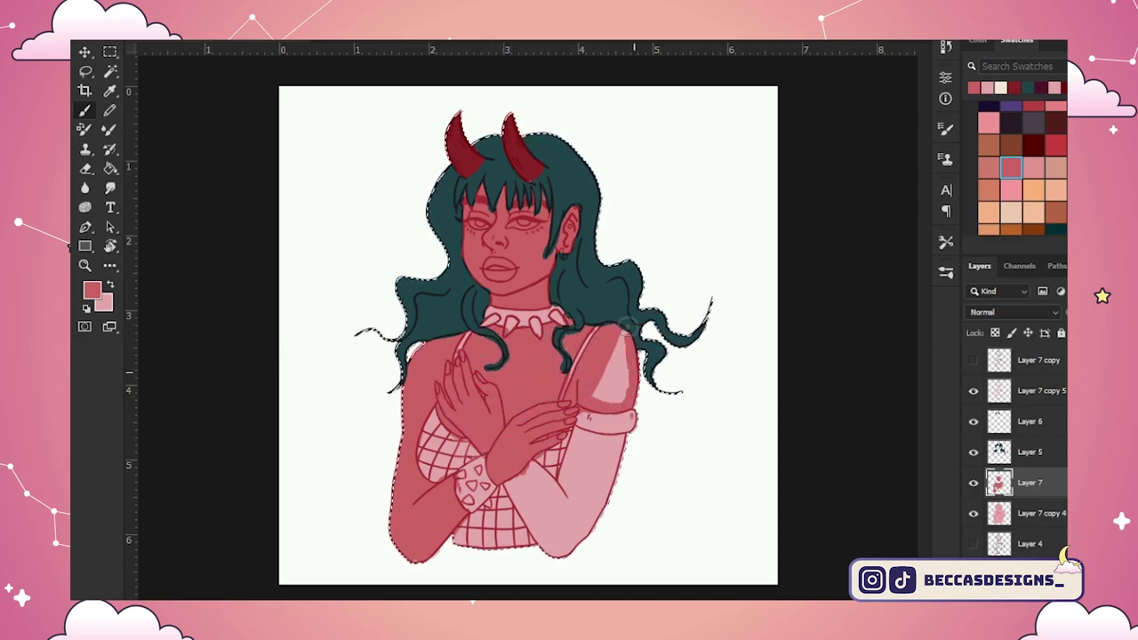
{"action": "left_click_drag", "start_coordinate": [593, 507], "coordinate": [611, 457]}
Step: Add a layer above the skin and paint the fishnet top and its straps purple
{"action": "left_click", "coordinate": [1054, 594]}
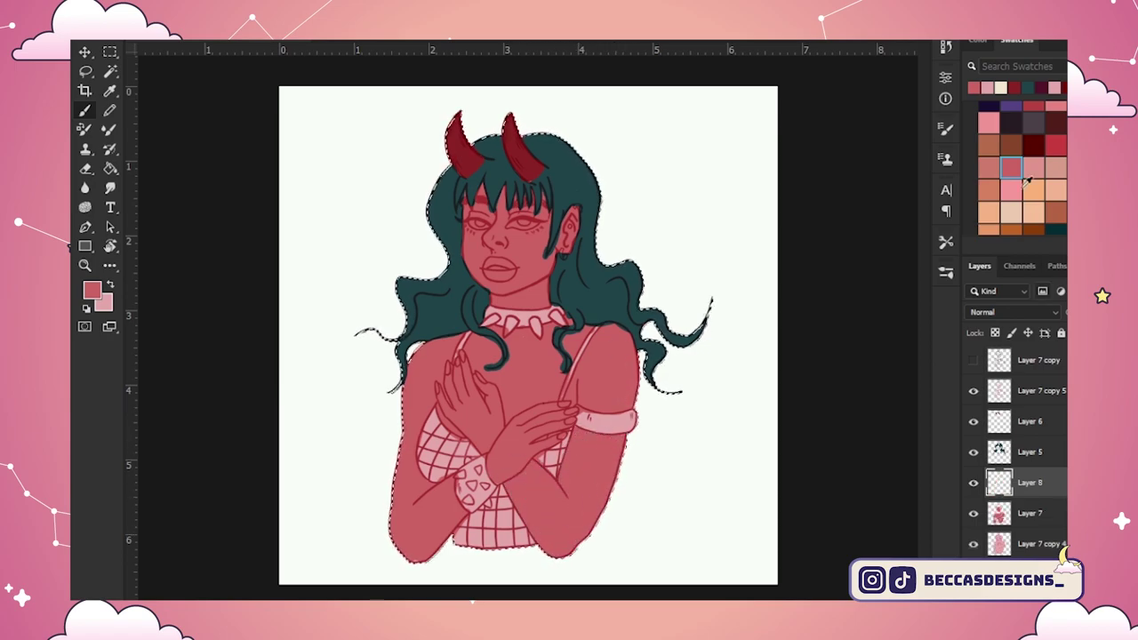
{"action": "scroll", "coordinate": [1059, 183], "scroll_direction": "down", "scroll_amount": 2}
{"action": "left_click", "coordinate": [1058, 183]}
{"action": "mouse_move", "coordinate": [433, 426]}
{"action": "left_mouse_down"}
{"action": "mouse_move", "coordinate": [432, 444]}
{"action": "mouse_move", "coordinate": [427, 435]}
{"action": "left_mouse_up"}
{"action": "scroll", "coordinate": [1022, 169], "scroll_direction": "up", "scroll_amount": 3}
{"action": "left_click", "coordinate": [1011, 139]}
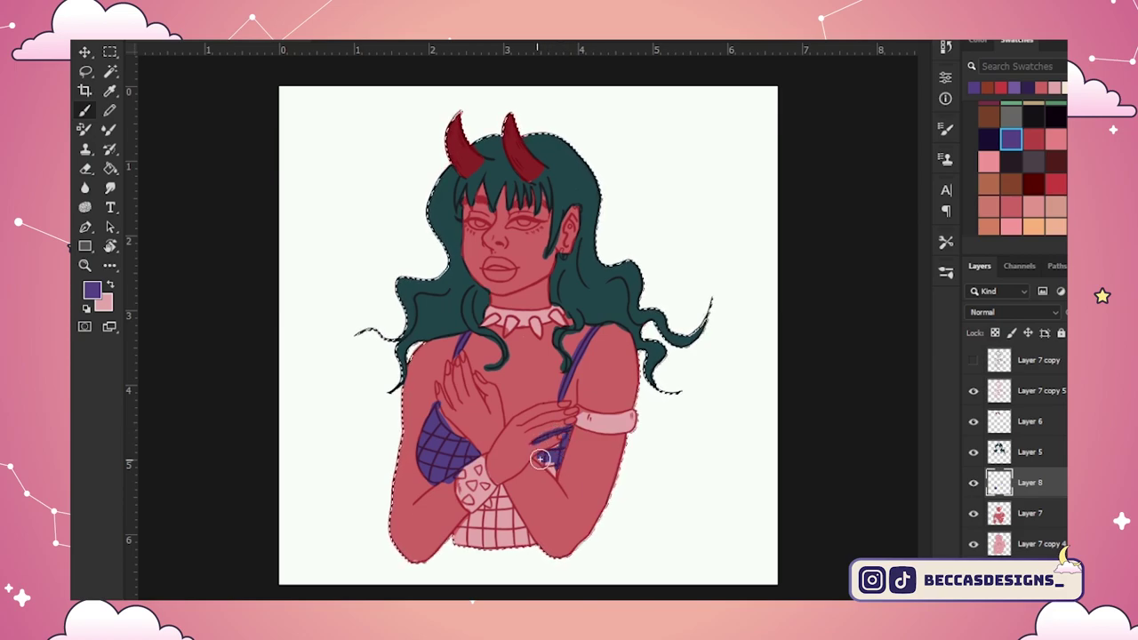
Step: Add another layer and paint the studded cuff and spiked choker dark plum
{"action": "left_click", "coordinate": [1053, 594]}
{"action": "scroll", "coordinate": [1022, 169], "scroll_direction": "up", "scroll_amount": 2}
{"action": "left_click", "coordinate": [1010, 205]}
{"action": "mouse_move", "coordinate": [461, 467]}
{"action": "left_mouse_down"}
{"action": "mouse_move", "coordinate": [481, 475]}
{"action": "mouse_move", "coordinate": [464, 485]}
{"action": "mouse_move", "coordinate": [476, 474]}
{"action": "left_mouse_up"}
{"action": "left_click", "coordinate": [92, 290]}
{"action": "left_click", "coordinate": [757, 346]}
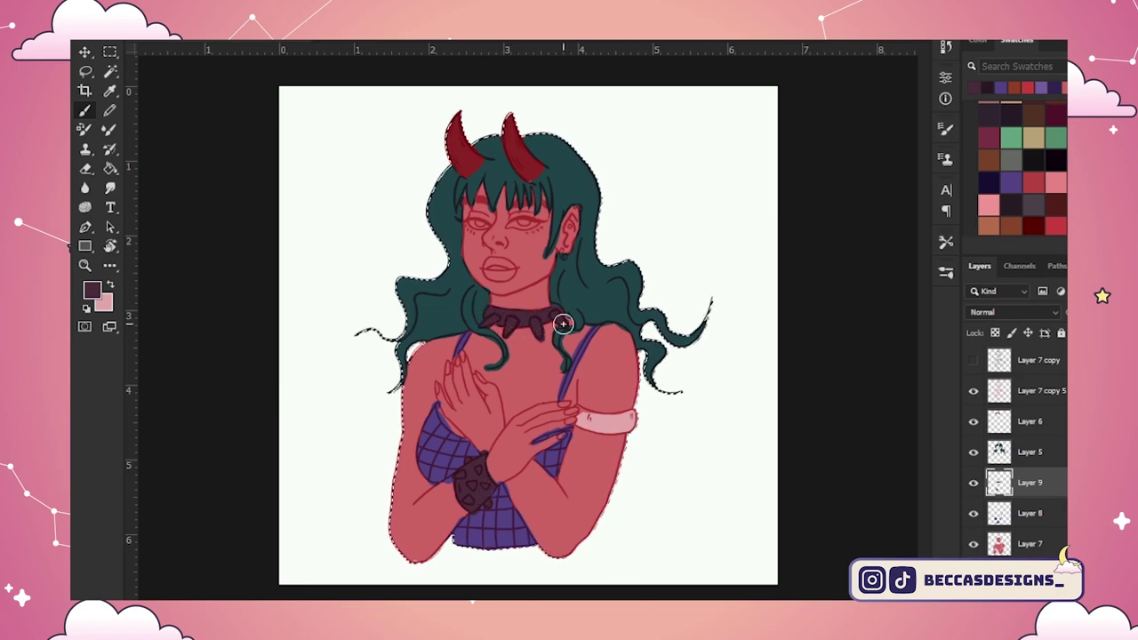
Step: Paint the upper-arm band golden yellow
{"action": "scroll", "coordinate": [1022, 168], "scroll_direction": "up", "scroll_amount": 2}
{"action": "scroll", "coordinate": [1022, 169], "scroll_direction": "down", "scroll_amount": 1}
{"action": "left_click", "coordinate": [1034, 187]}
{"action": "mouse_move", "coordinate": [628, 426]}
{"action": "left_mouse_down"}
{"action": "mouse_move", "coordinate": [580, 422]}
{"action": "mouse_move", "coordinate": [629, 417]}
{"action": "left_mouse_up"}
{"action": "left_click", "coordinate": [92, 290]}
{"action": "key", "text": "b"}
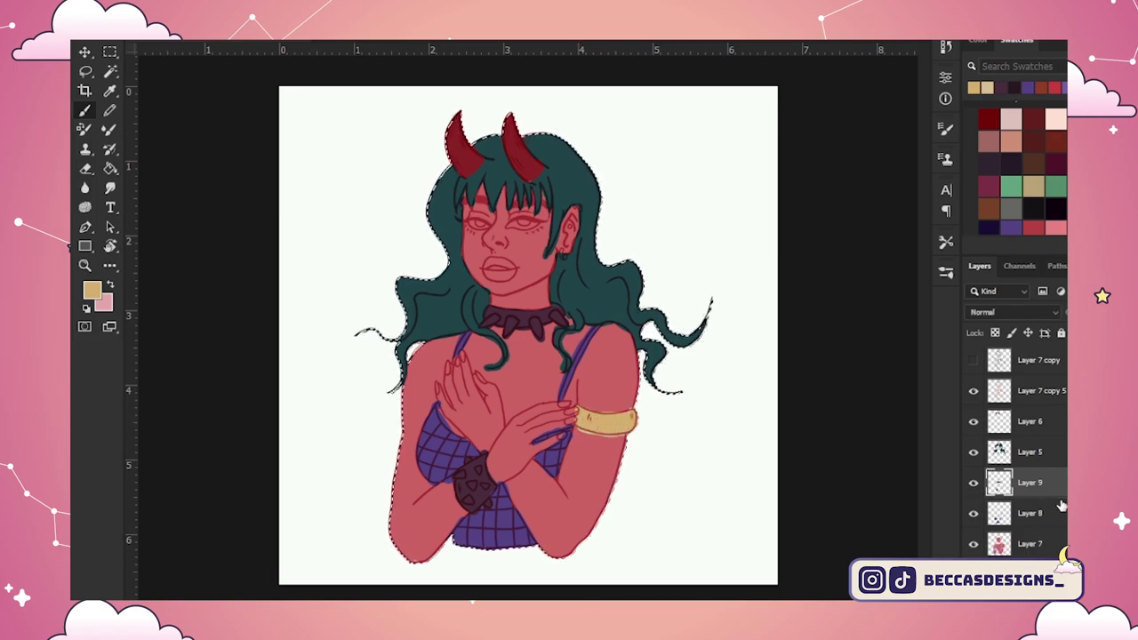
Step: Brush deep red shading onto the forehead, nose bridge, sides of the face and neck below the jaw
{"action": "left_click", "coordinate": [1029, 513]}
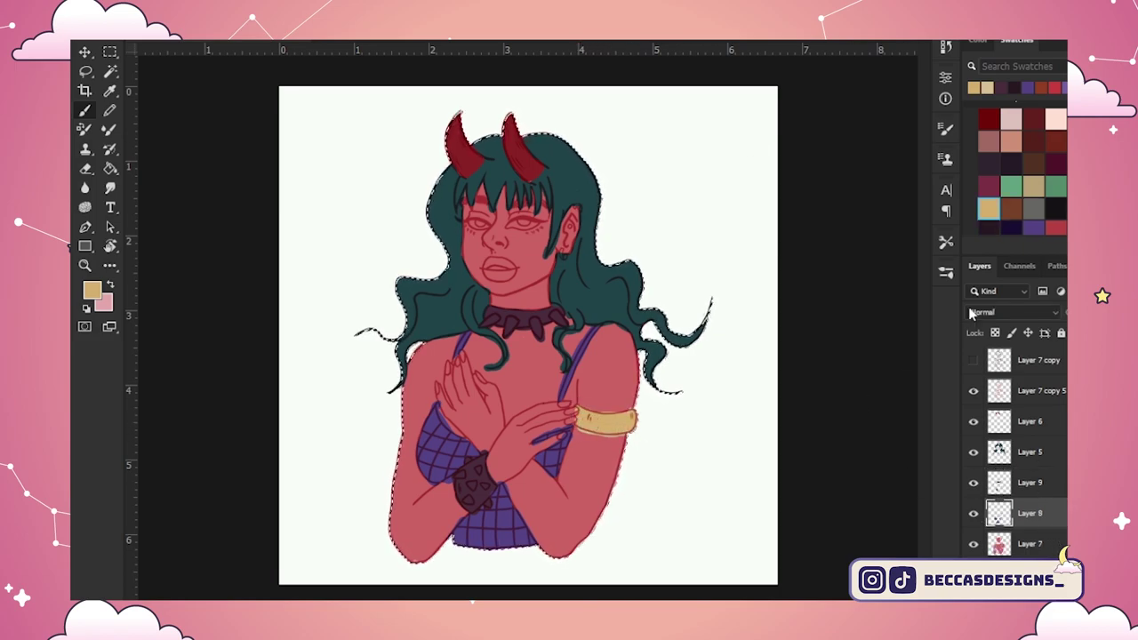
{"action": "left_click", "coordinate": [422, 443], "text": "alt"}
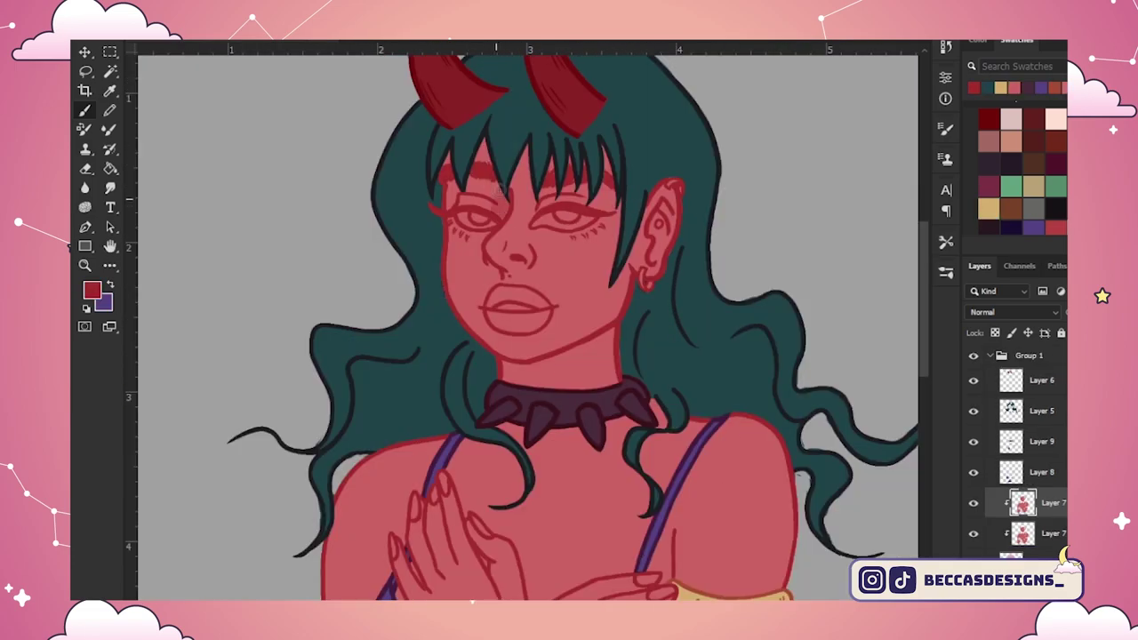
{"action": "mouse_move", "coordinate": [445, 177]}
{"action": "left_mouse_down"}
{"action": "mouse_move", "coordinate": [458, 315]}
{"action": "mouse_move", "coordinate": [465, 224]}
{"action": "mouse_move", "coordinate": [501, 271]}
{"action": "mouse_move", "coordinate": [502, 283]}
{"action": "mouse_move", "coordinate": [480, 255]}
{"action": "mouse_move", "coordinate": [495, 355]}
{"action": "mouse_move", "coordinate": [489, 345]}
{"action": "mouse_move", "coordinate": [508, 339]}
{"action": "mouse_move", "coordinate": [504, 372]}
{"action": "mouse_move", "coordinate": [498, 364]}
{"action": "mouse_move", "coordinate": [527, 378]}
{"action": "mouse_move", "coordinate": [591, 353]}
{"action": "left_mouse_up"}
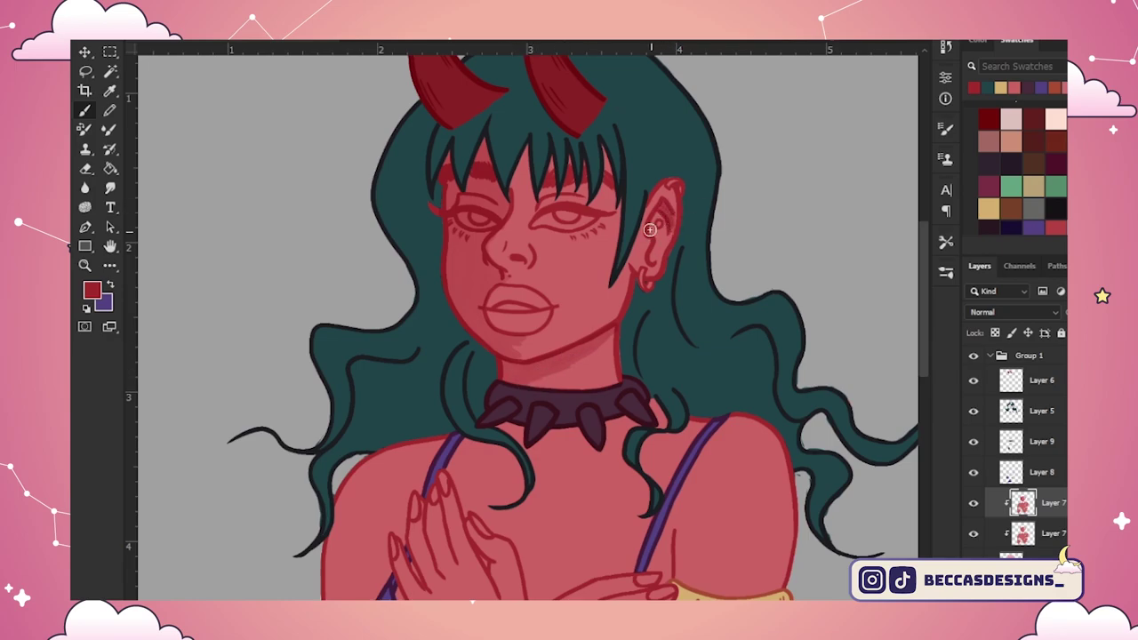
{"action": "mouse_move", "coordinate": [525, 176]}
{"action": "left_mouse_down"}
{"action": "mouse_move", "coordinate": [533, 223]}
{"action": "mouse_move", "coordinate": [550, 166]}
{"action": "mouse_move", "coordinate": [558, 185]}
{"action": "mouse_move", "coordinate": [587, 187]}
{"action": "mouse_move", "coordinate": [615, 210]}
{"action": "mouse_move", "coordinate": [611, 259]}
{"action": "mouse_move", "coordinate": [605, 215]}
{"action": "left_mouse_up"}
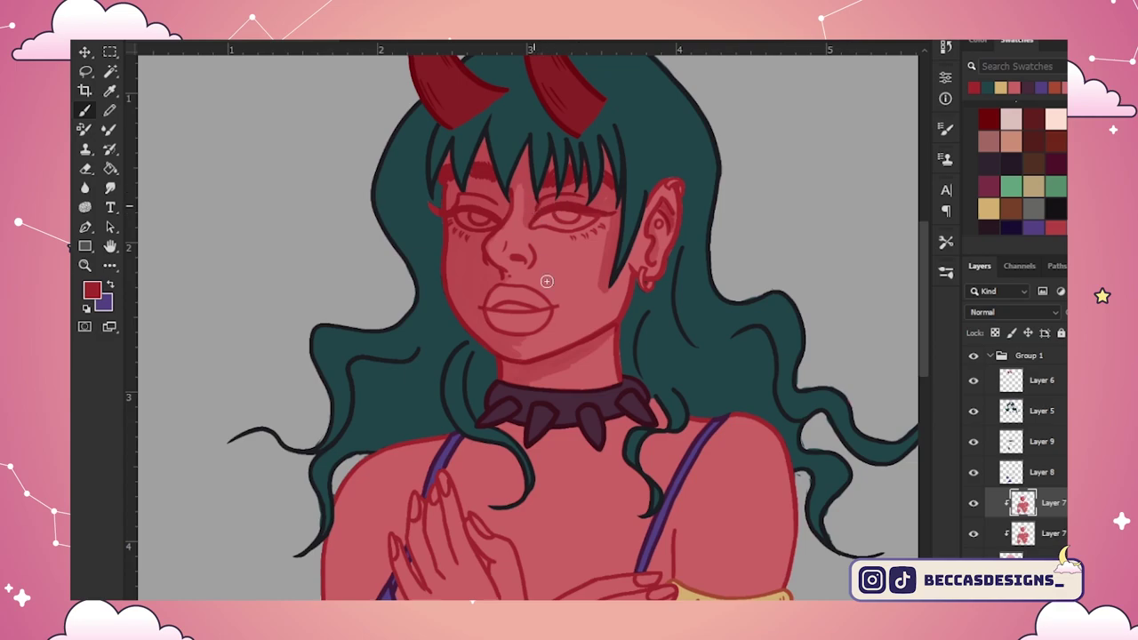
Step: Smooth the face and neck shading with the Mixer Brush and touch up the earlobe with the sampled skin colour
{"action": "left_click", "coordinate": [110, 130]}
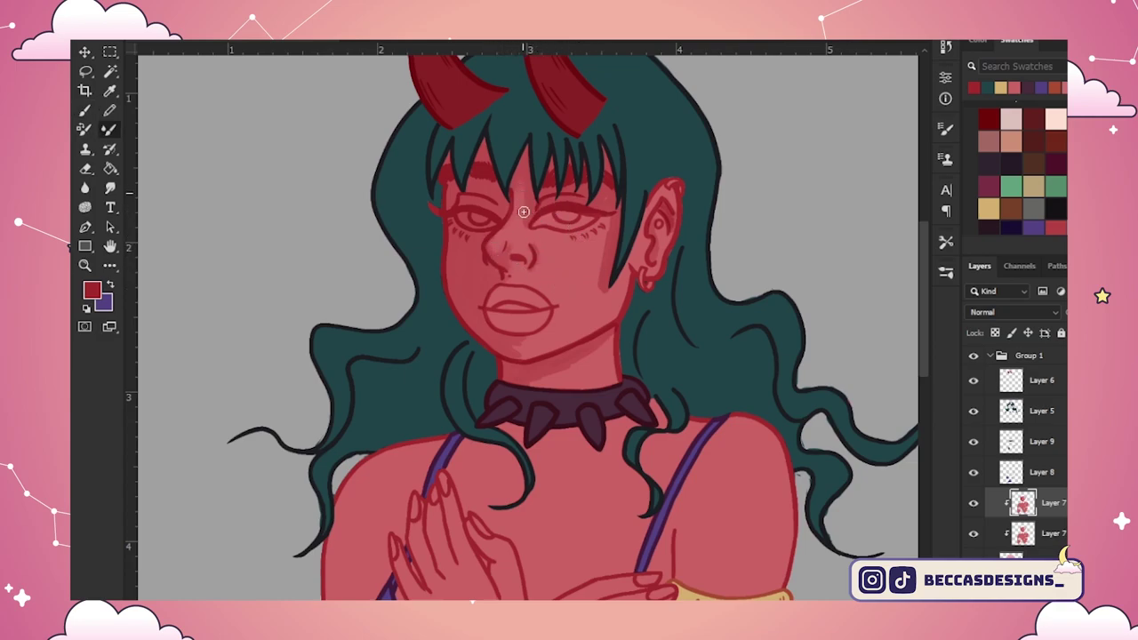
{"action": "key", "text": "b"}
{"action": "key", "text": "x"}
{"action": "left_click", "coordinate": [642, 276], "text": "alt"}
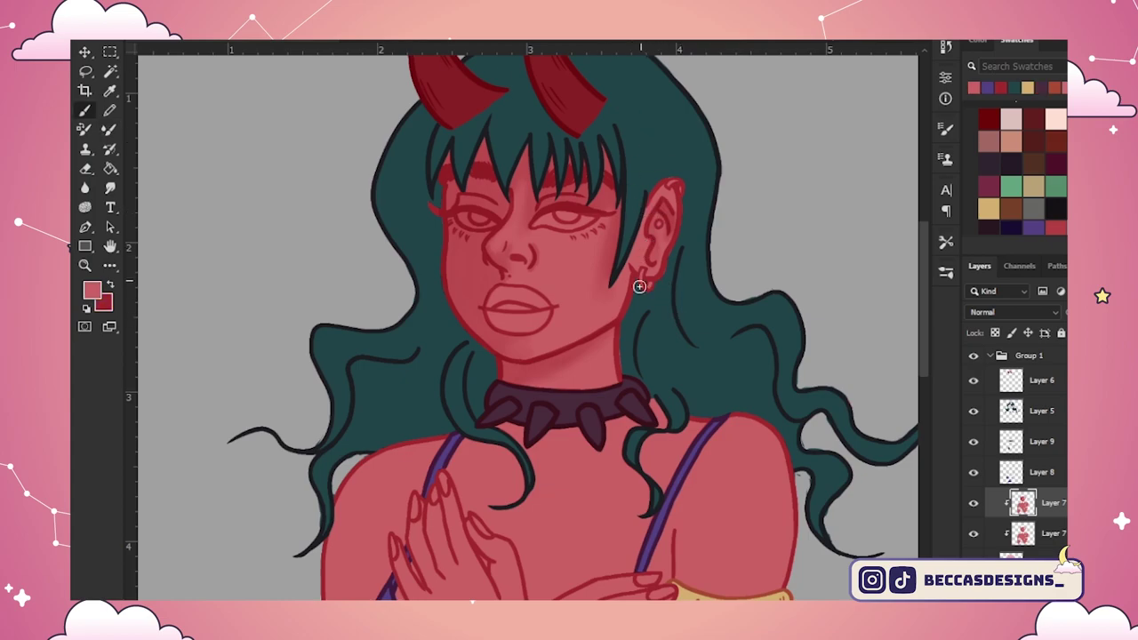
{"action": "left_click", "coordinate": [1056, 418]}
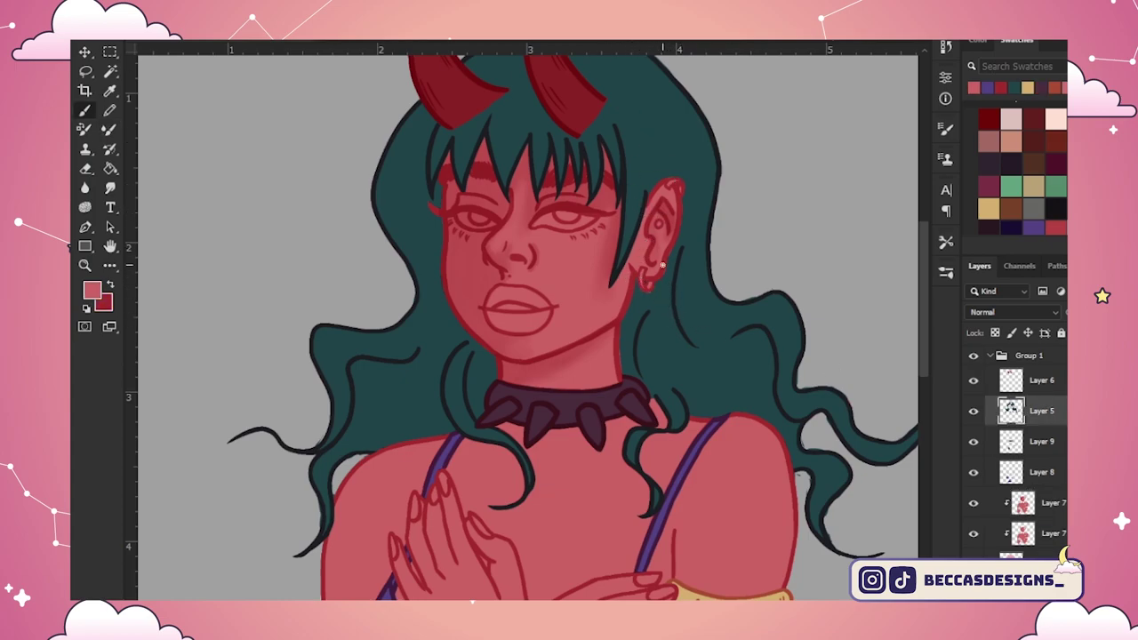
{"action": "left_click", "coordinate": [1024, 502]}
Step: Deepen the shadows under the jaw and around the eyelids with deep red and blend them with the Mixer Brush
{"action": "key", "text": "x"}
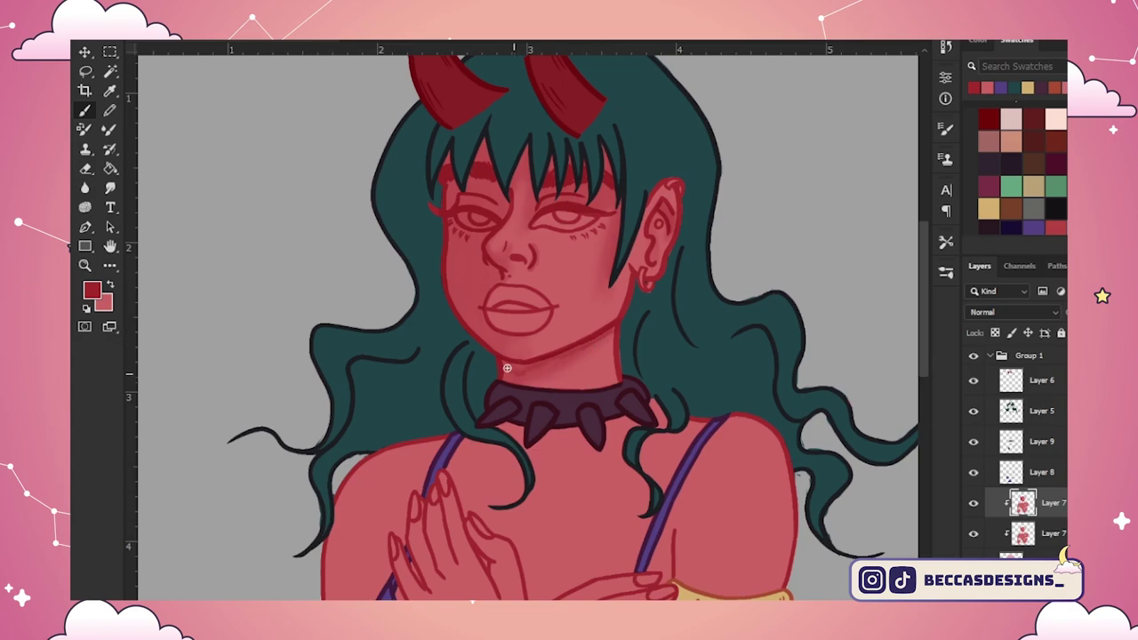
{"action": "key", "text": "shift+b"}
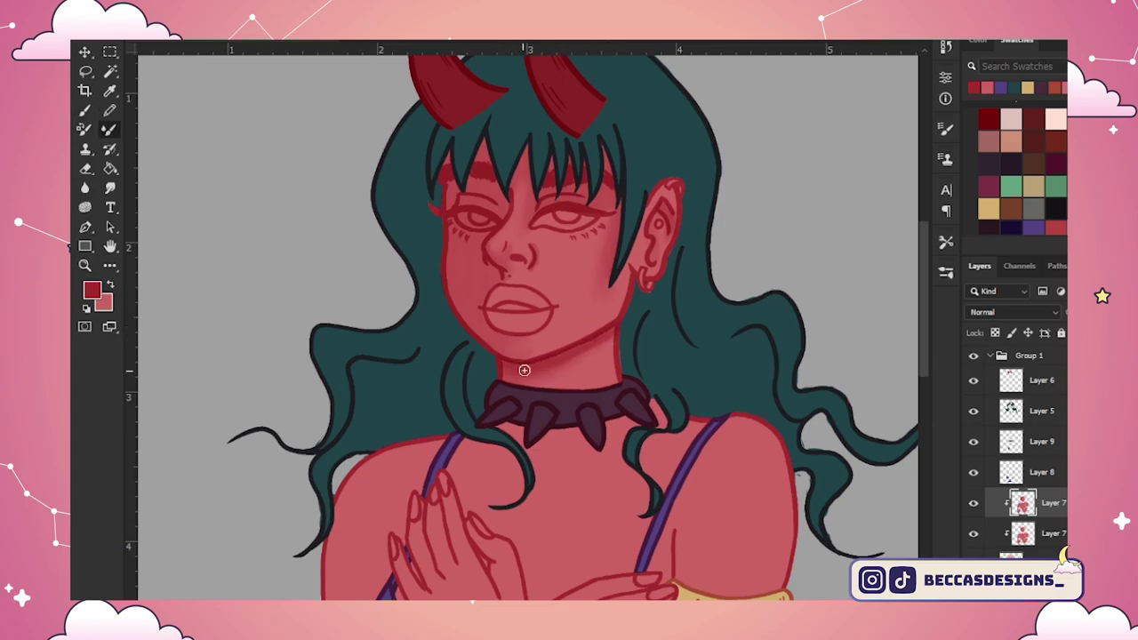
{"action": "key", "text": "b"}
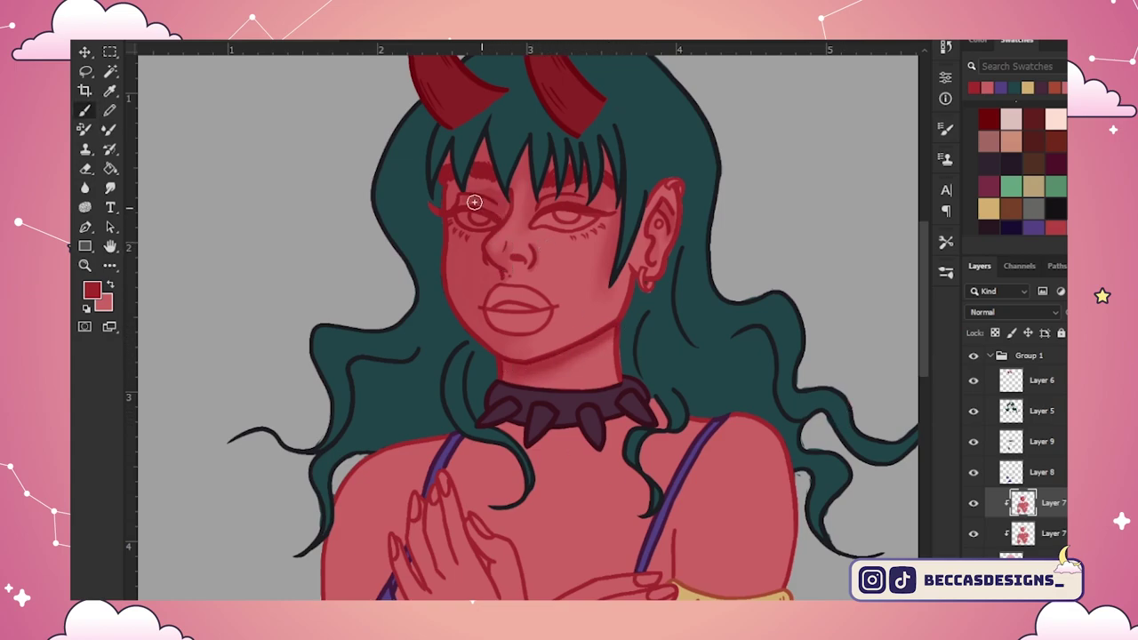
{"action": "key", "text": "shift+b"}
{"action": "key", "text": "b"}
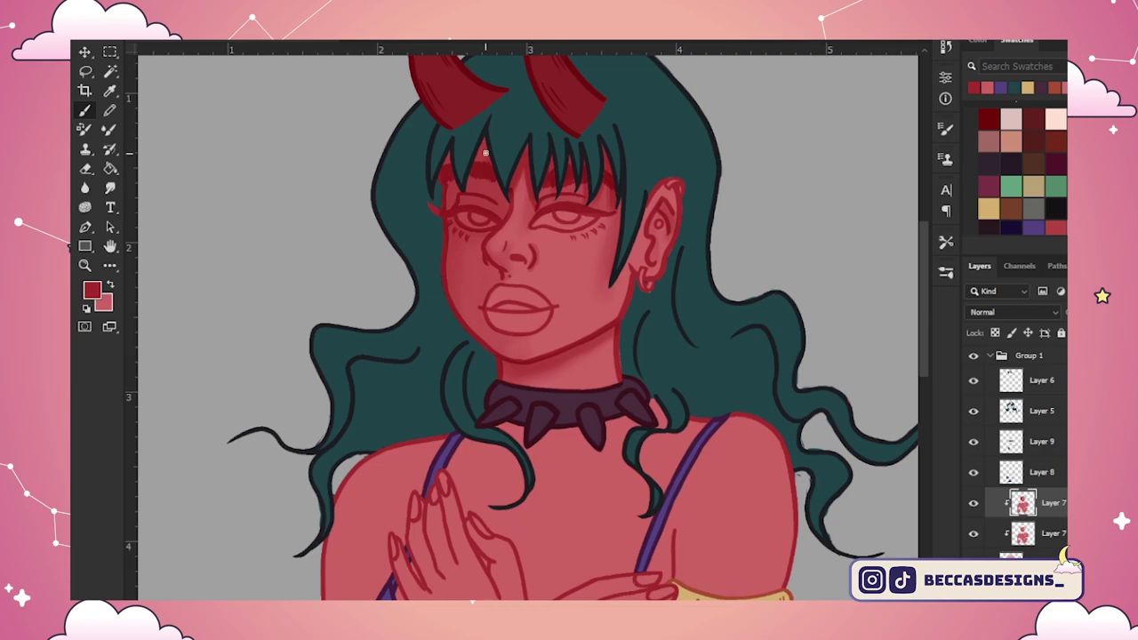
Step: Add deep red shading around the nose and blend it softly into the skin
{"action": "left_click_drag", "start_coordinate": [536, 246], "coordinate": [531, 271]}
{"action": "key", "text": "shift+b"}
{"action": "key", "text": "b"}
{"action": "key", "text": "shift+b"}
{"action": "key", "text": "b"}
Step: Fill the nostril with dark plum sampled from the choker
{"action": "left_click", "coordinate": [561, 394], "text": "alt"}
{"action": "key", "text": "ctrl+plus"}
{"action": "mouse_move", "coordinate": [525, 188]}
{"action": "left_mouse_down"}
{"action": "mouse_move", "coordinate": [588, 260]}
{"action": "mouse_move", "coordinate": [591, 308]}
{"action": "left_mouse_up"}
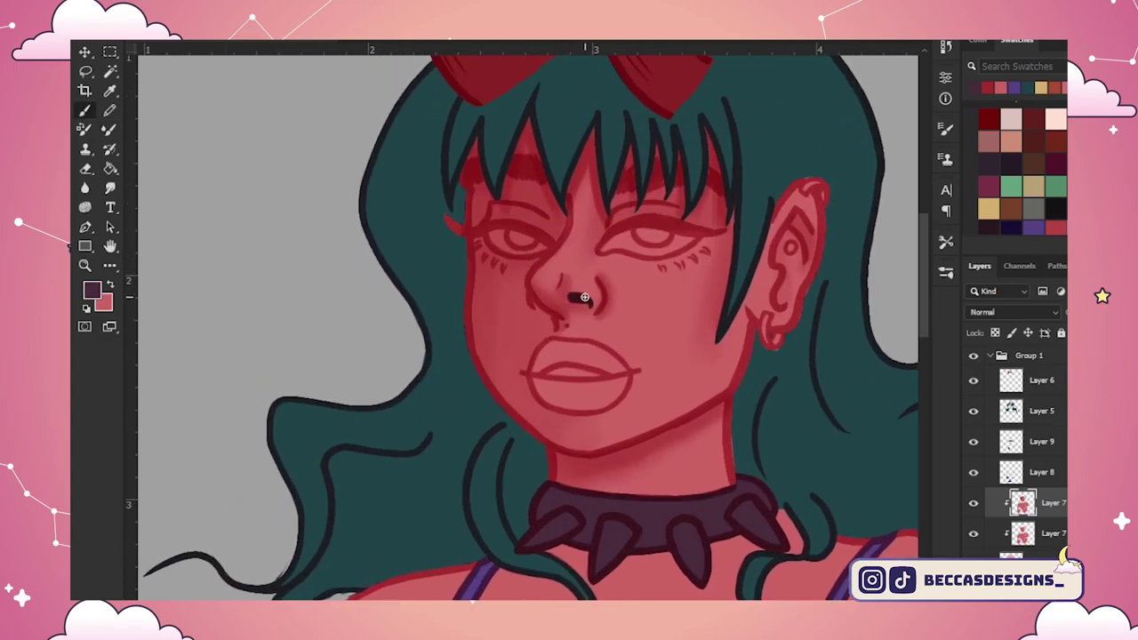
Step: Paint the irises of both eyes green
{"action": "scroll", "coordinate": [1014, 196], "scroll_direction": "down", "scroll_amount": 1}
{"action": "left_click", "coordinate": [1010, 166]}
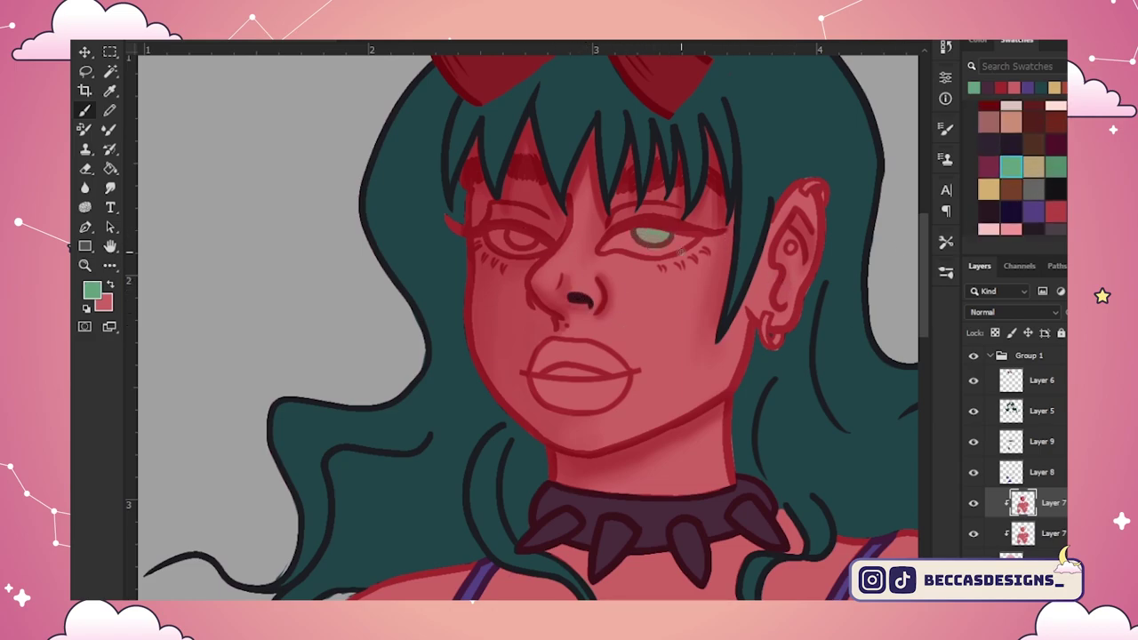
{"action": "mouse_move", "coordinate": [524, 249]}
{"action": "left_mouse_down"}
{"action": "mouse_move", "coordinate": [505, 239]}
{"action": "mouse_move", "coordinate": [535, 240]}
{"action": "left_mouse_up"}
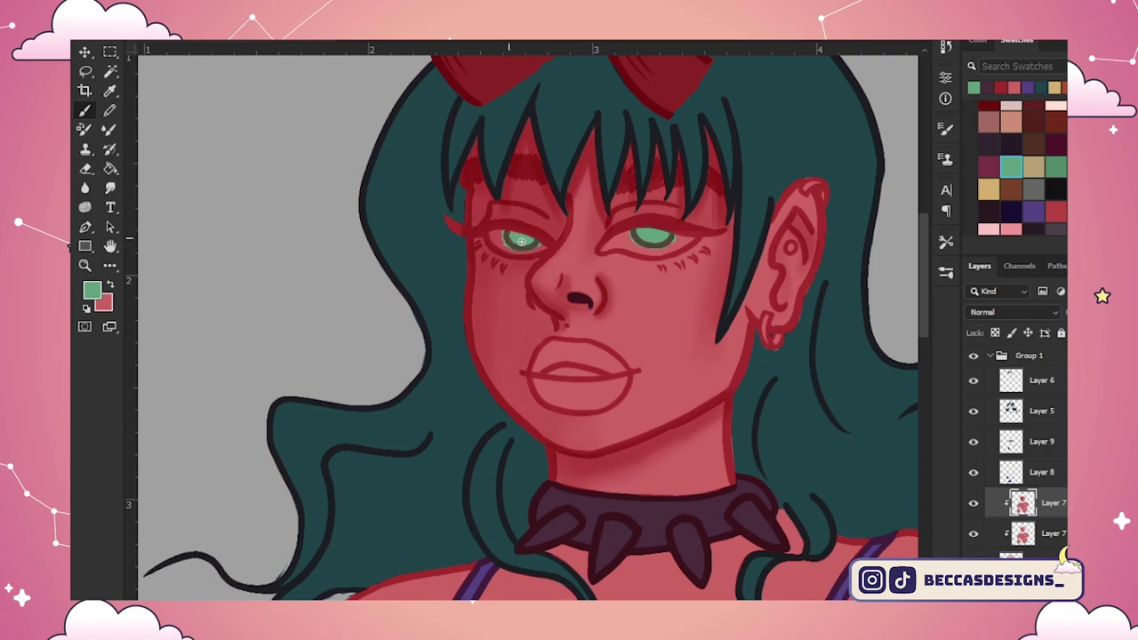
Step: Clip Layer 6, Layer 5, Layer 9 and Layer 8 to the figure's base layer
{"action": "scroll", "coordinate": [1014, 187], "scroll_direction": "up", "scroll_amount": 3}
{"action": "key", "text": "ctrl+0"}
{"action": "key", "text": "ctrl+plus"}
{"action": "key", "text": "ctrl+plus"}
{"action": "key", "text": "ctrl+plus"}
{"action": "left_click_drag", "start_coordinate": [925, 370], "coordinate": [922, 317]}
{"action": "left_click", "coordinate": [1041, 472]}
{"action": "left_click", "coordinate": [1042, 380]}
{"action": "left_click", "coordinate": [1042, 472], "text": "shift"}
{"action": "key", "text": "ctrl+alt+g"}
Step: Paint the whites of both eyes pale pink on the upper skin layer, keeping the green irises
{"action": "left_click", "coordinate": [1042, 503]}
{"action": "left_click", "coordinate": [1054, 164]}
{"action": "mouse_move", "coordinate": [485, 232]}
{"action": "left_mouse_down"}
{"action": "mouse_move", "coordinate": [528, 248]}
{"action": "mouse_move", "coordinate": [506, 247]}
{"action": "mouse_move", "coordinate": [537, 235]}
{"action": "left_mouse_up"}
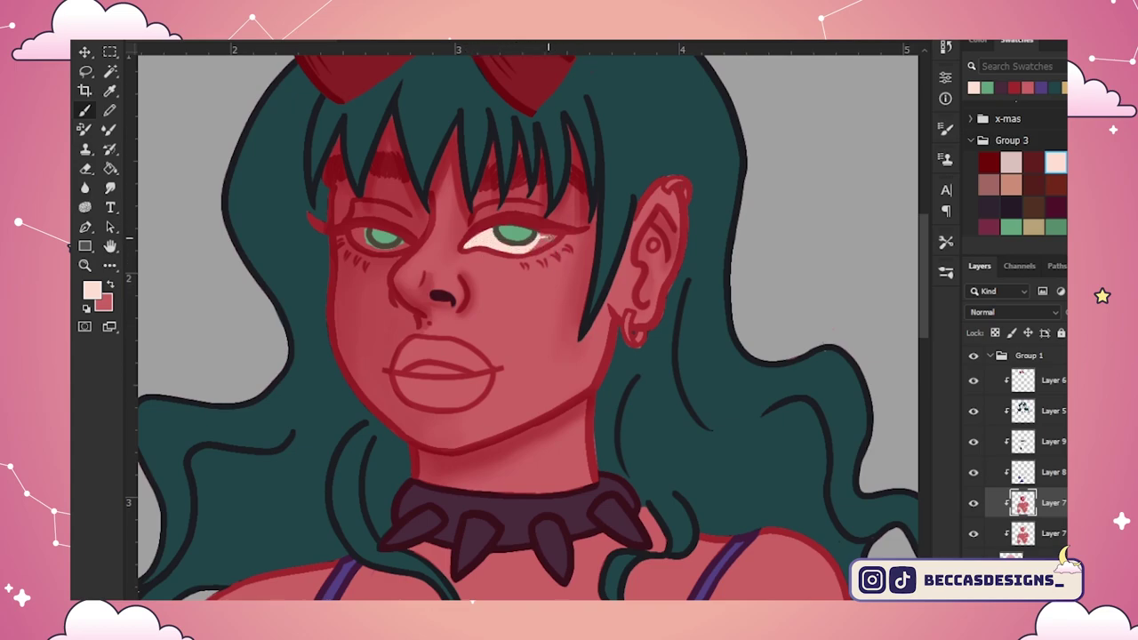
{"action": "left_click", "coordinate": [518, 242], "text": "alt"}
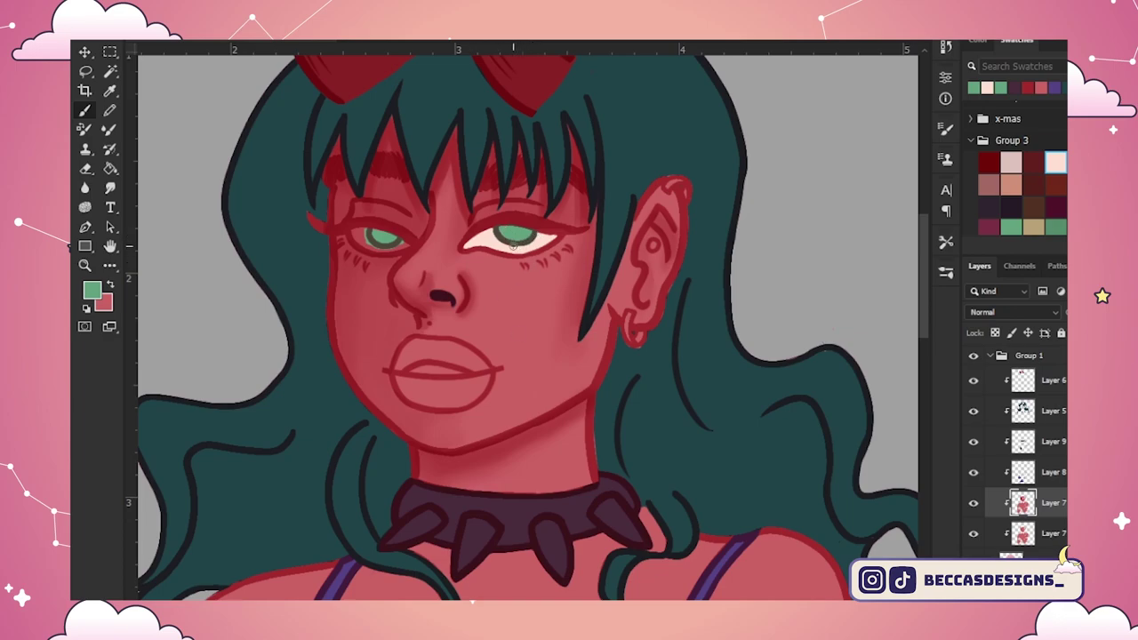
{"action": "left_click", "coordinate": [488, 231], "text": "alt"}
{"action": "left_click_drag", "start_coordinate": [364, 229], "coordinate": [382, 250]}
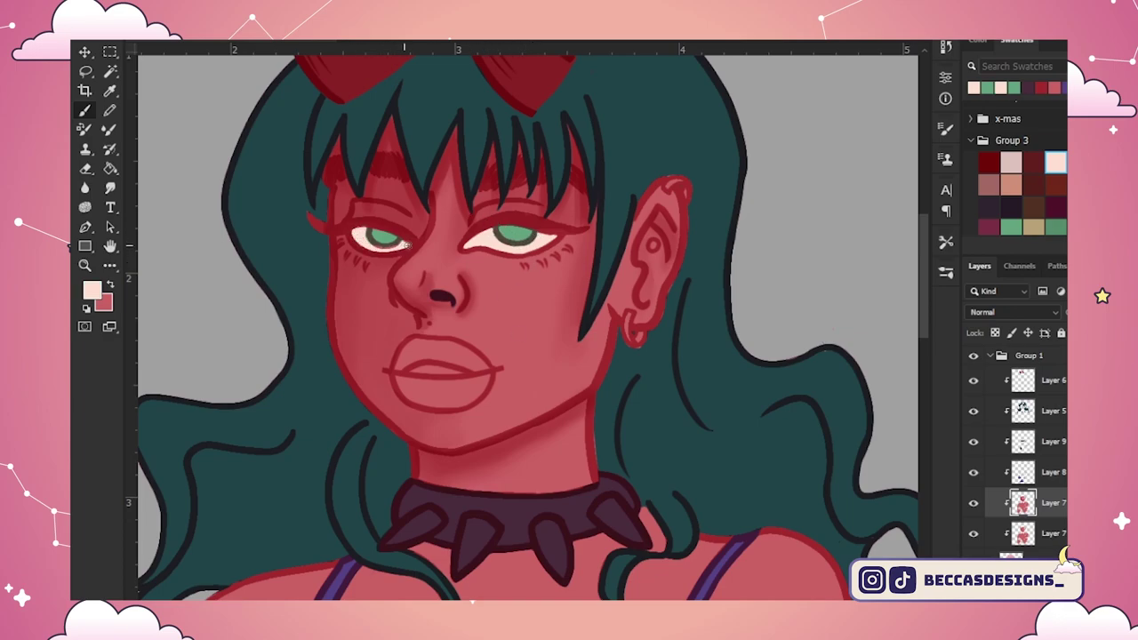
Step: Shade the upper part of both irises with a darker green and blend it into the lighter green
{"action": "left_click", "coordinate": [385, 245], "text": "alt"}
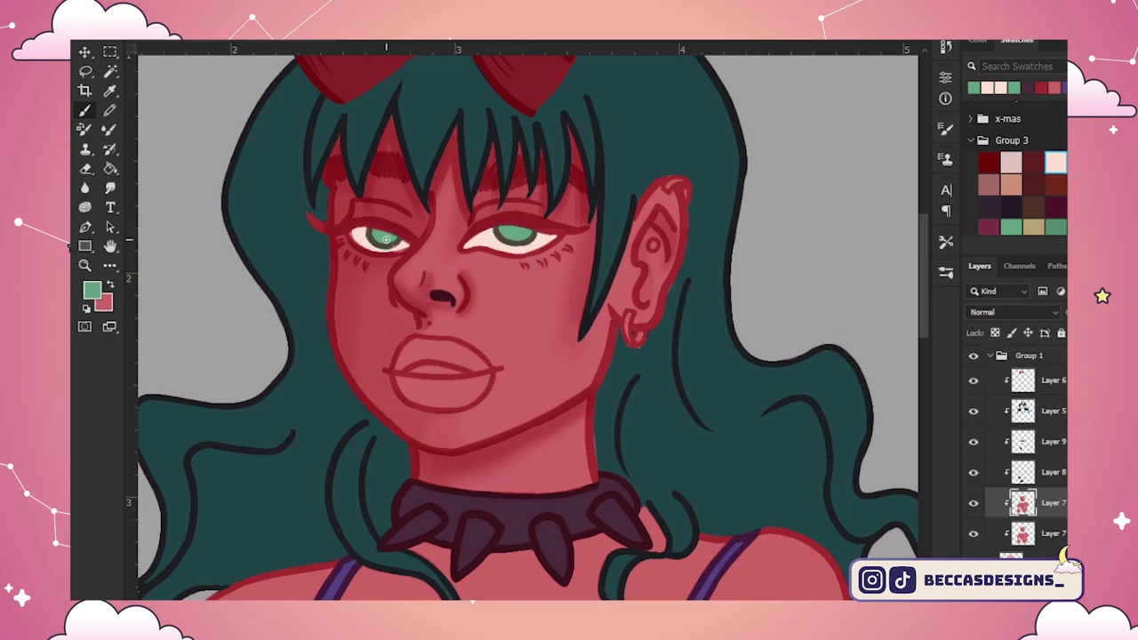
{"action": "left_click", "coordinate": [1077, 227]}
{"action": "left_click_drag", "start_coordinate": [501, 228], "coordinate": [532, 232]}
{"action": "left_click_drag", "start_coordinate": [373, 232], "coordinate": [397, 236]}
{"action": "left_click", "coordinate": [989, 206]}
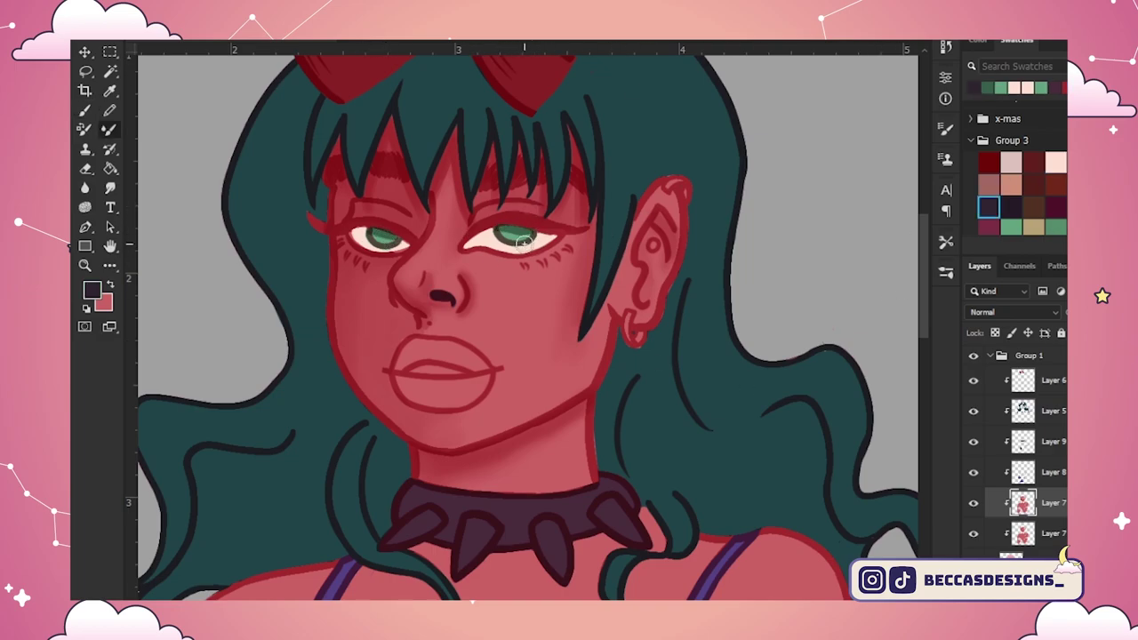
{"action": "left_click", "coordinate": [395, 240], "text": "alt"}
{"action": "key", "text": "b"}
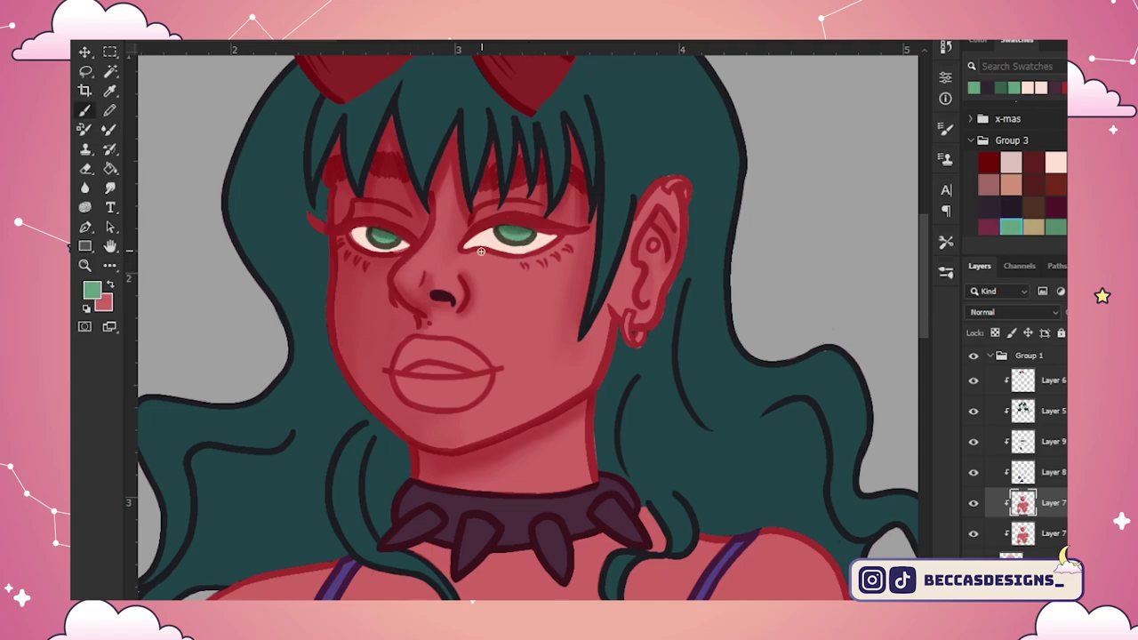
Step: Refine the iris shading in both eyes with light and mid greens sampled from the irises
{"action": "left_click", "coordinate": [388, 228], "text": "alt"}
{"action": "left_click", "coordinate": [392, 238], "text": "alt"}
{"action": "left_click", "coordinate": [389, 232], "text": "alt"}
{"action": "left_click", "coordinate": [520, 235], "text": "alt"}
{"action": "left_click", "coordinate": [989, 206]}
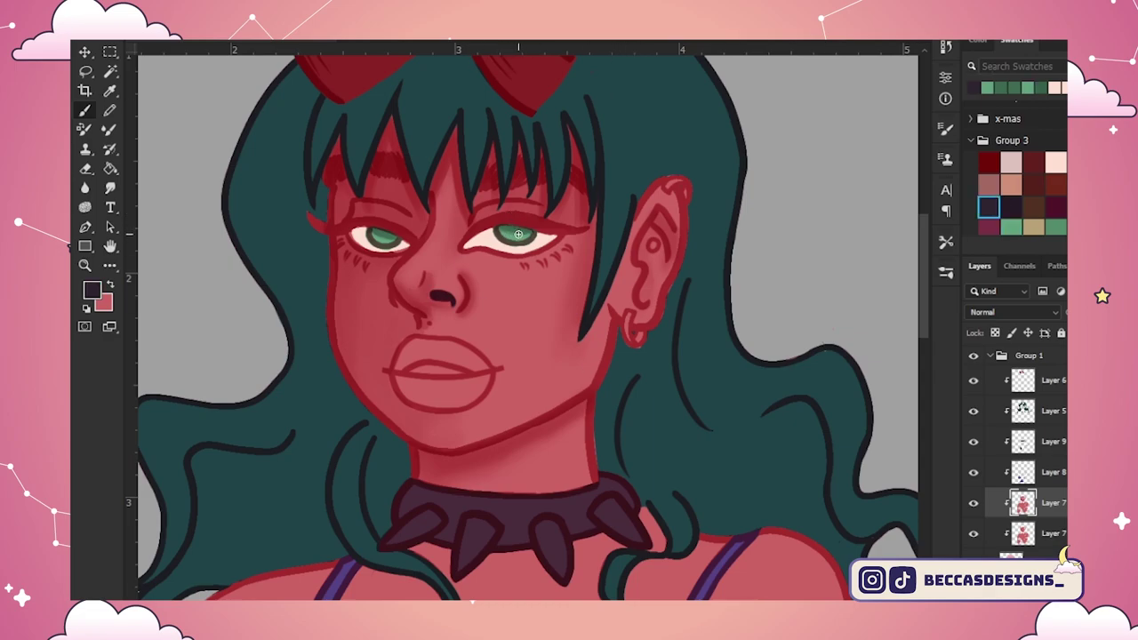
Step: Choose a near-black green and dab a pupil in the centre of each iris, blending the edges
{"action": "left_click", "coordinate": [595, 289], "text": "alt"}
{"action": "left_click", "coordinate": [772, 359]}
{"action": "key", "text": "Return"}
{"action": "left_click", "coordinate": [383, 234]}
{"action": "left_click", "coordinate": [516, 233]}
{"action": "key", "text": "shift+b"}
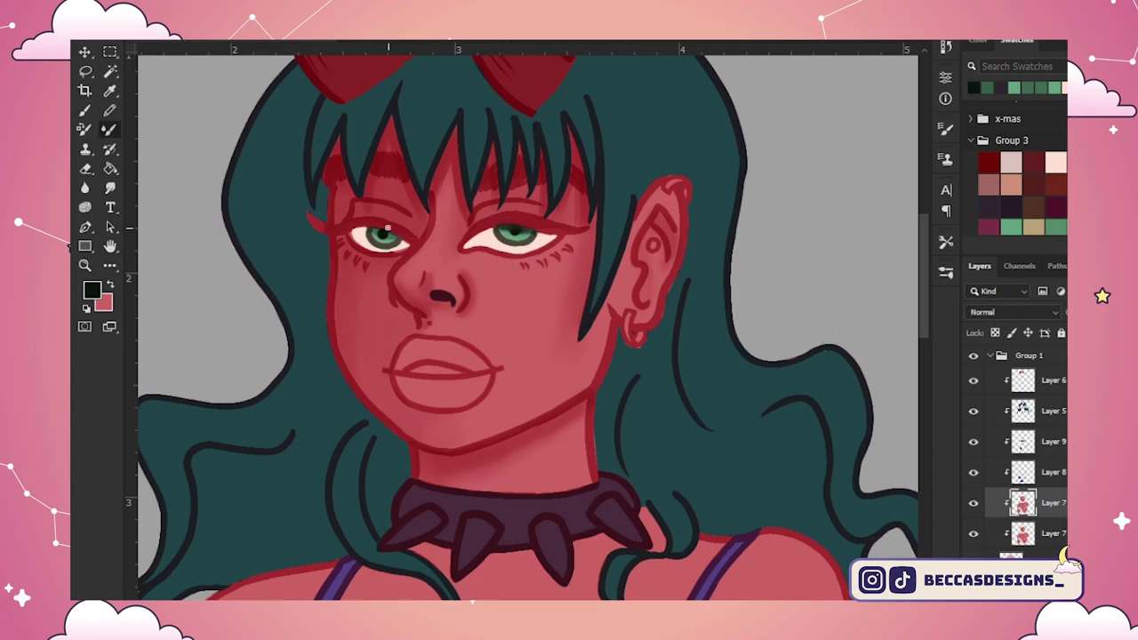
{"action": "key", "text": "shift+b"}
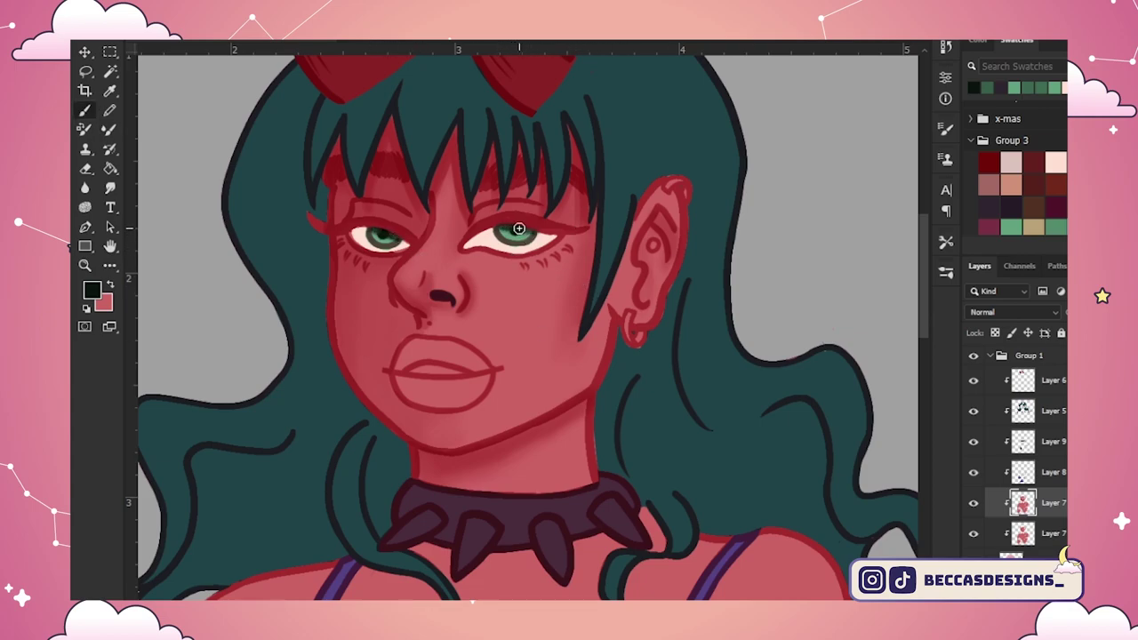
Step: Sample the near-black pupil colour and undo the last strokes on the eyes
{"action": "left_click", "coordinate": [545, 299], "text": "alt"}
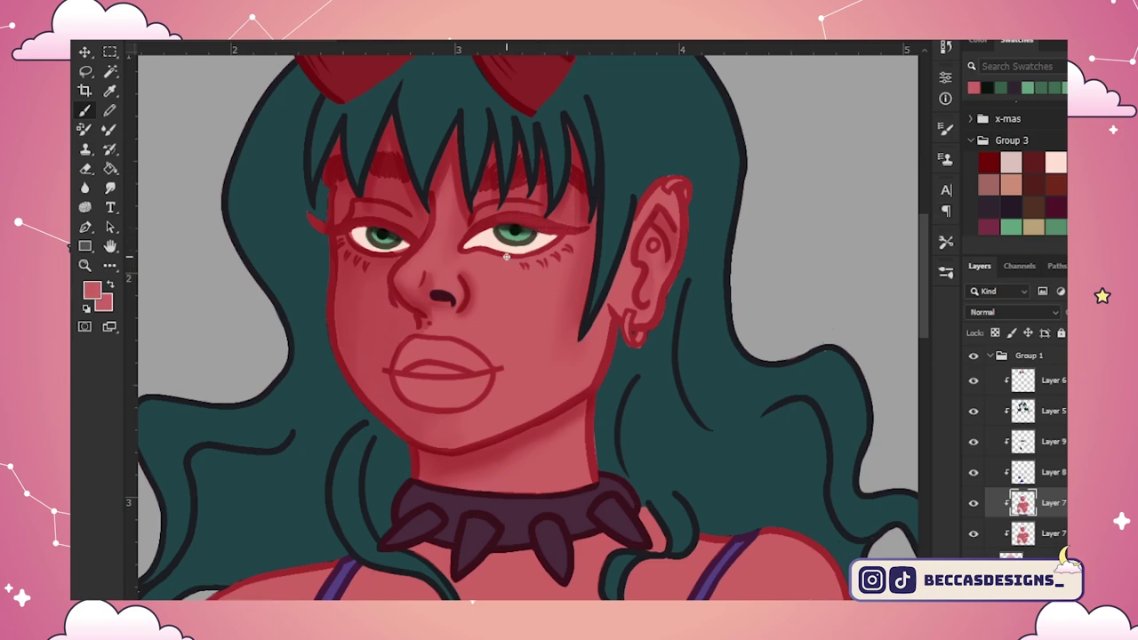
{"action": "left_click", "coordinate": [383, 235], "text": "alt"}
{"action": "key", "text": "ctrl+z"}
{"action": "key", "text": "ctrl+z"}
{"action": "key", "text": "ctrl+z"}
Step: Create a pupil on a new layer in one eye and duplicate it onto the other iris
{"action": "key", "text": "ctrl+shift+alt+n"}
{"action": "key", "text": "v"}
{"action": "mouse_move", "coordinate": [387, 232]}
{"action": "left_mouse_down", "text": "alt"}
{"action": "mouse_move", "coordinate": [519, 229]}
{"action": "mouse_move", "coordinate": [507, 234]}
{"action": "left_mouse_up", "text": "alt"}
{"action": "key", "text": "l"}
{"action": "key", "text": "v"}
{"action": "key", "text": "m"}
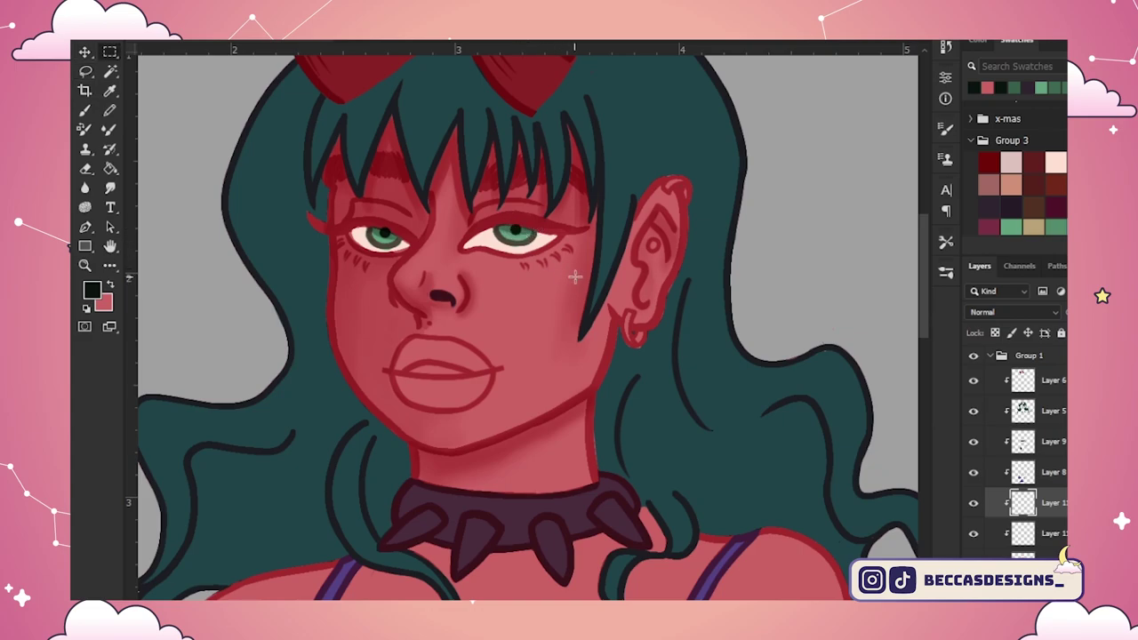
Step: Merge the two pupil layers together and down into the skin layer
{"action": "left_click", "coordinate": [1049, 533], "text": "shift"}
{"action": "key", "text": "ctrl+e"}
{"action": "left_click", "coordinate": [1049, 534], "text": "shift"}
{"action": "key", "text": "ctrl+e"}
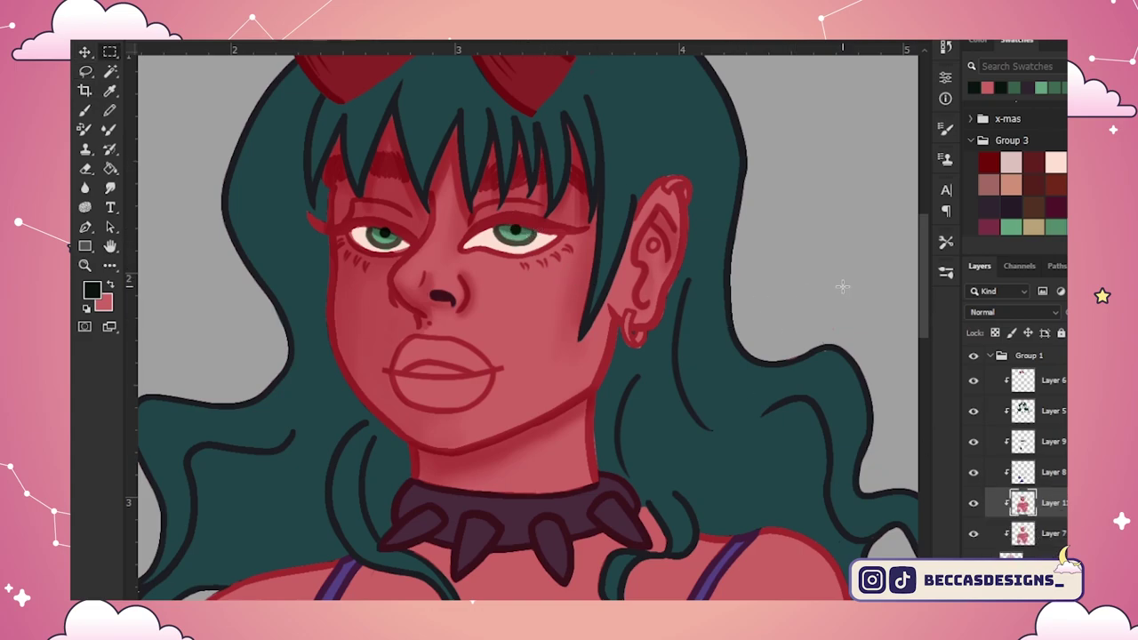
Step: Shade the ear and the cheek edge beside the long hair strand with red sampled from the jawline
{"action": "scroll", "coordinate": [1036, 227], "scroll_direction": "down", "scroll_amount": 1}
{"action": "scroll", "coordinate": [1045, 406], "scroll_direction": "up", "scroll_amount": 2}
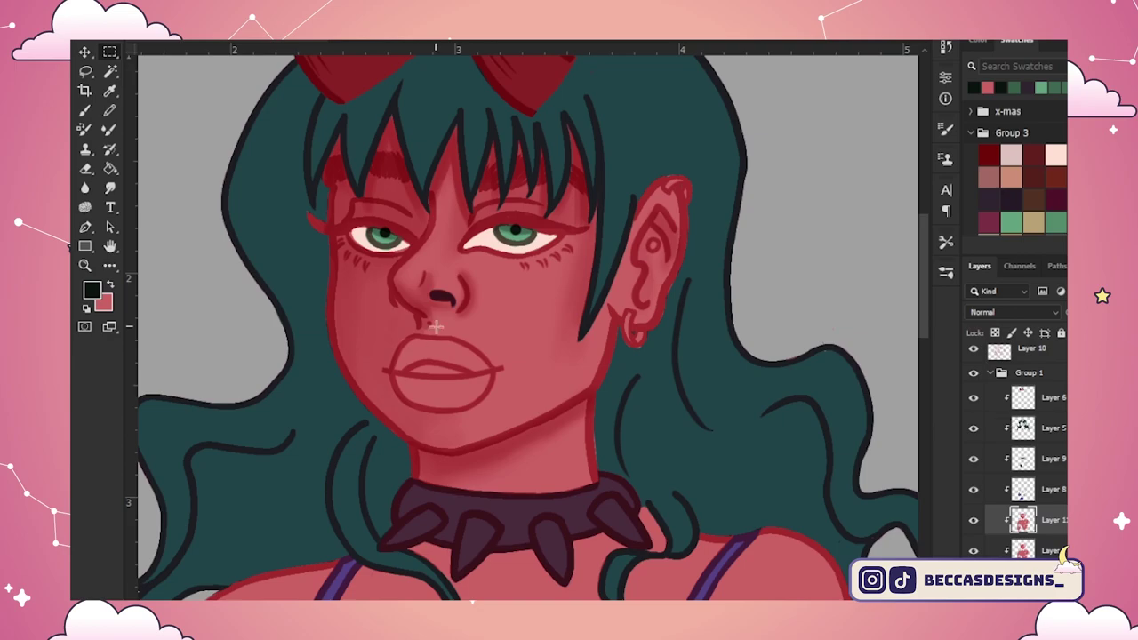
{"action": "key", "text": "b"}
{"action": "left_click", "coordinate": [592, 452], "text": "alt"}
{"action": "mouse_move", "coordinate": [658, 218]}
{"action": "left_mouse_down"}
{"action": "mouse_move", "coordinate": [668, 229]}
{"action": "mouse_move", "coordinate": [572, 343]}
{"action": "mouse_move", "coordinate": [583, 263]}
{"action": "mouse_move", "coordinate": [575, 345]}
{"action": "left_mouse_up"}
Step: Build up the cheek shading beneath the hair strand with alternating skin and shadow reds, then blend it down the face
{"action": "left_click", "coordinate": [559, 337], "text": "alt"}
{"action": "left_click", "coordinate": [587, 231], "text": "alt"}
{"action": "left_click", "coordinate": [556, 338], "text": "alt"}
{"action": "left_click_drag", "start_coordinate": [581, 262], "coordinate": [578, 311]}
{"action": "left_click", "coordinate": [586, 233], "text": "alt"}
{"action": "left_click", "coordinate": [555, 331], "text": "alt"}
{"action": "mouse_move", "coordinate": [589, 258]}
{"action": "left_mouse_down"}
{"action": "mouse_move", "coordinate": [640, 178]}
{"action": "mouse_move", "coordinate": [586, 257]}
{"action": "mouse_move", "coordinate": [558, 338]}
{"action": "mouse_move", "coordinate": [566, 372]}
{"action": "left_mouse_up"}
{"action": "key", "text": "shift+b"}
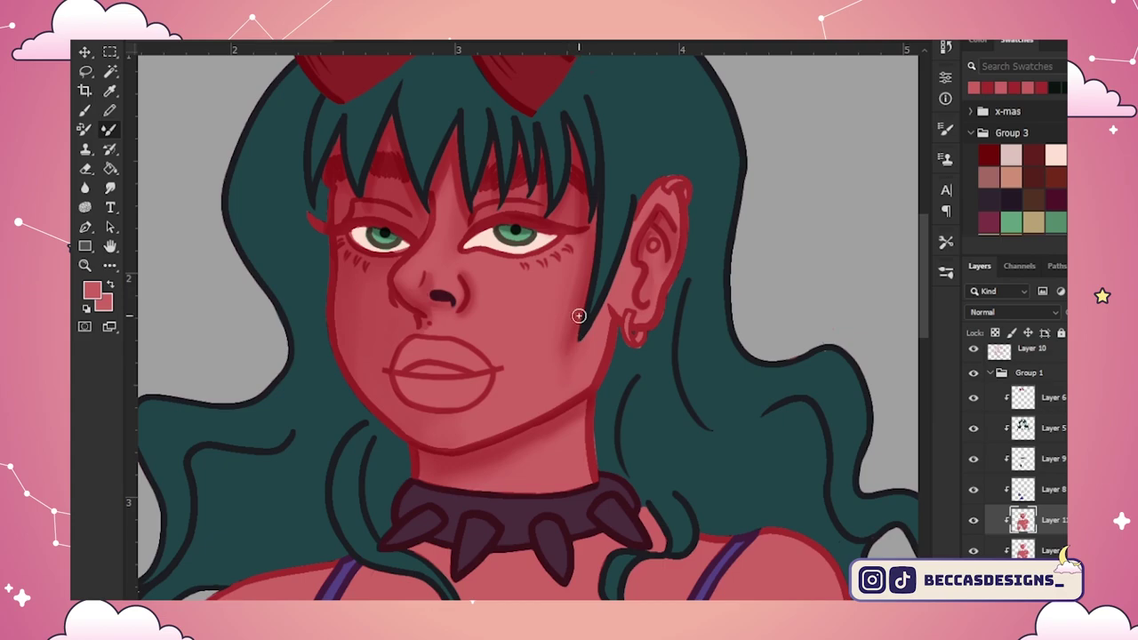
Step: Try to fill the lower lip with opaque dark red, and undo the strokes
{"action": "left_click", "coordinate": [989, 159]}
{"action": "key", "text": "shift+b"}
{"action": "mouse_move", "coordinate": [403, 384]}
{"action": "left_mouse_down"}
{"action": "mouse_move", "coordinate": [432, 399]}
{"action": "mouse_move", "coordinate": [457, 391]}
{"action": "mouse_move", "coordinate": [399, 380]}
{"action": "mouse_move", "coordinate": [457, 389]}
{"action": "mouse_move", "coordinate": [449, 402]}
{"action": "mouse_move", "coordinate": [418, 400]}
{"action": "mouse_move", "coordinate": [397, 374]}
{"action": "mouse_move", "coordinate": [480, 383]}
{"action": "mouse_move", "coordinate": [488, 396]}
{"action": "left_mouse_up"}
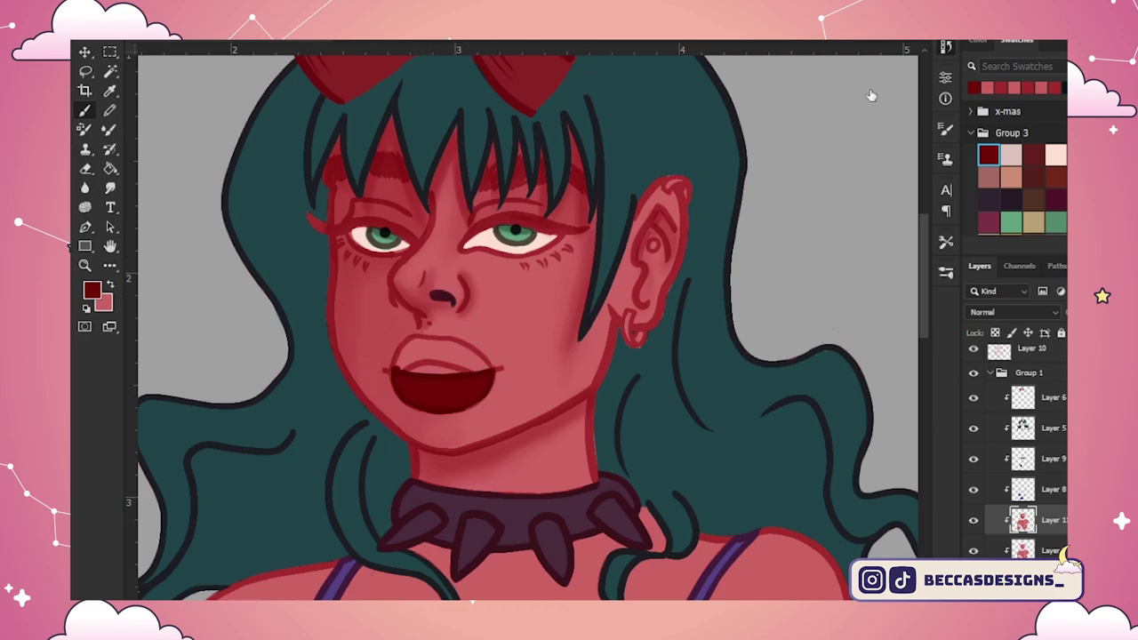
{"action": "key", "text": "ctrl+z"}
{"action": "key", "text": "ctrl+z"}
{"action": "key", "text": "ctrl+z"}
{"action": "key", "text": "ctrl+z"}
Step: Paint both lips dark red and blend the colour softly across them
{"action": "mouse_move", "coordinate": [467, 384]}
{"action": "left_mouse_down"}
{"action": "mouse_move", "coordinate": [408, 391]}
{"action": "mouse_move", "coordinate": [444, 399]}
{"action": "mouse_move", "coordinate": [475, 388]}
{"action": "mouse_move", "coordinate": [450, 384]}
{"action": "mouse_move", "coordinate": [483, 381]}
{"action": "mouse_move", "coordinate": [424, 395]}
{"action": "left_mouse_up"}
{"action": "key", "text": "shift+b"}
{"action": "key", "text": "b"}
{"action": "mouse_move", "coordinate": [451, 357]}
{"action": "left_mouse_down"}
{"action": "mouse_move", "coordinate": [400, 362]}
{"action": "mouse_move", "coordinate": [462, 356]}
{"action": "mouse_move", "coordinate": [400, 355]}
{"action": "mouse_move", "coordinate": [419, 350]}
{"action": "left_mouse_up"}
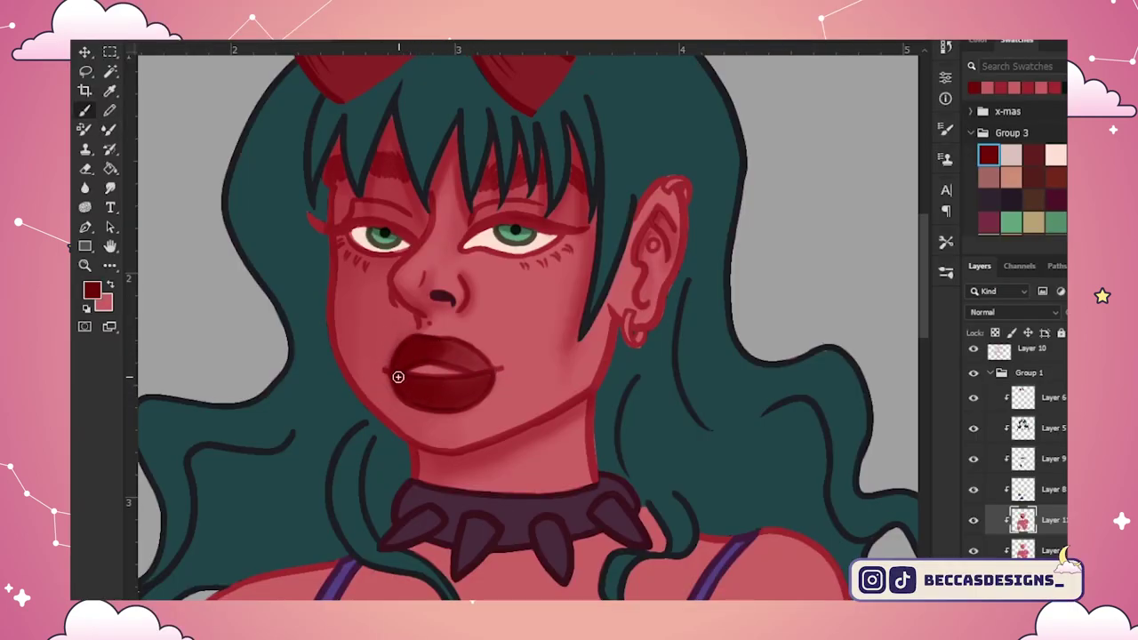
{"action": "key", "text": "shift+b"}
{"action": "key", "text": "b"}
Step: Add pale pink highlights sampled from the eye whites to the upper and lower lips
{"action": "left_click", "coordinate": [494, 250], "text": "alt"}
{"action": "mouse_move", "coordinate": [439, 357]}
{"action": "left_mouse_down"}
{"action": "mouse_move", "coordinate": [474, 365]}
{"action": "mouse_move", "coordinate": [450, 385]}
{"action": "left_mouse_up"}
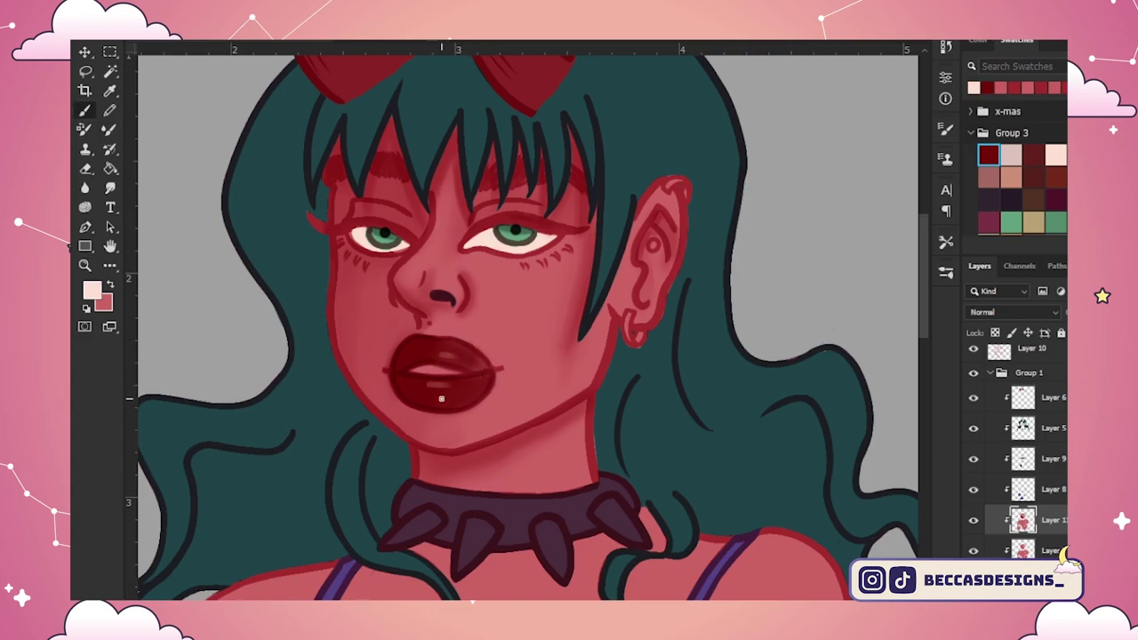
{"action": "left_click", "coordinate": [476, 400]}
{"action": "key", "text": "shift+b"}
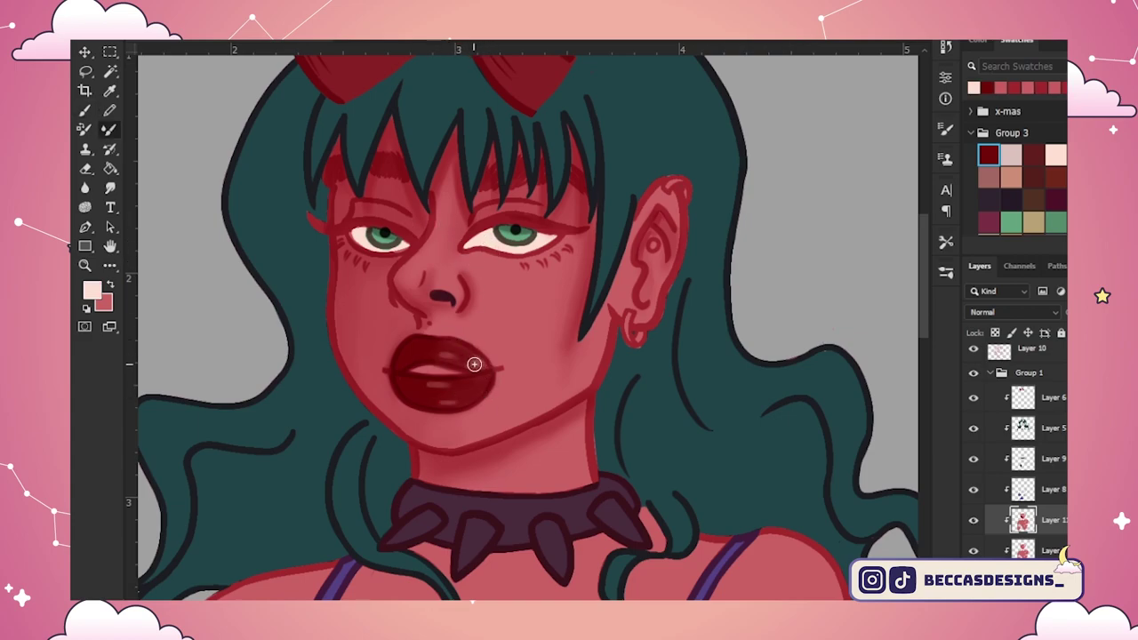
Step: Tone down the lip highlights with sampled dark red and blend them into the lips
{"action": "key", "text": "shift+b"}
{"action": "left_click", "coordinate": [435, 392], "text": "alt"}
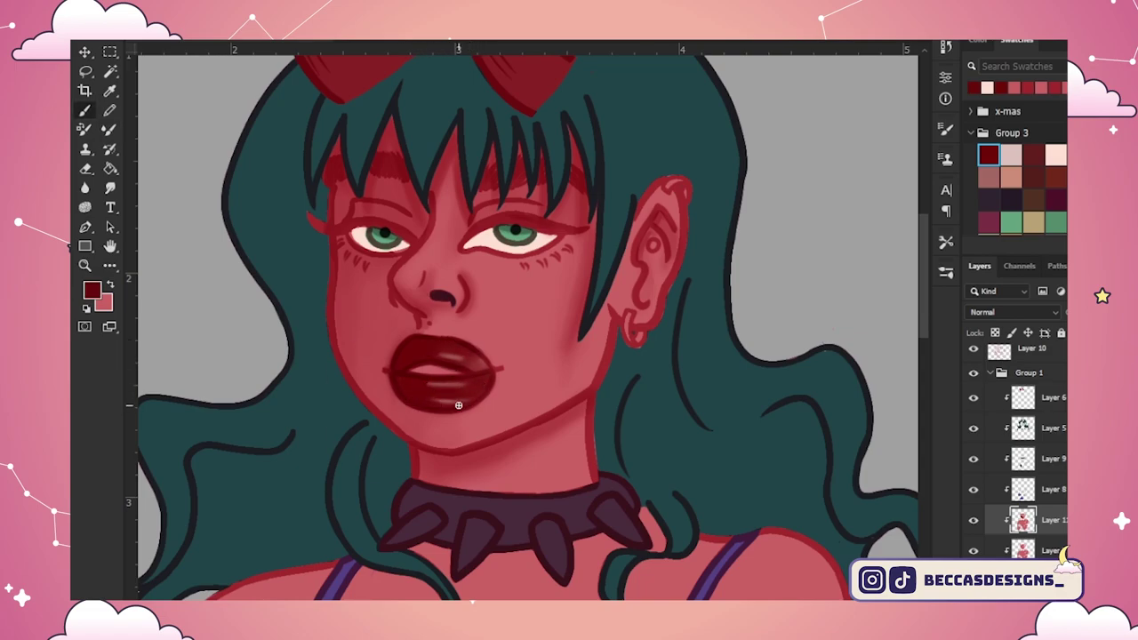
{"action": "key", "text": "shift+b"}
{"action": "left_click_drag", "start_coordinate": [459, 386], "coordinate": [402, 380]}
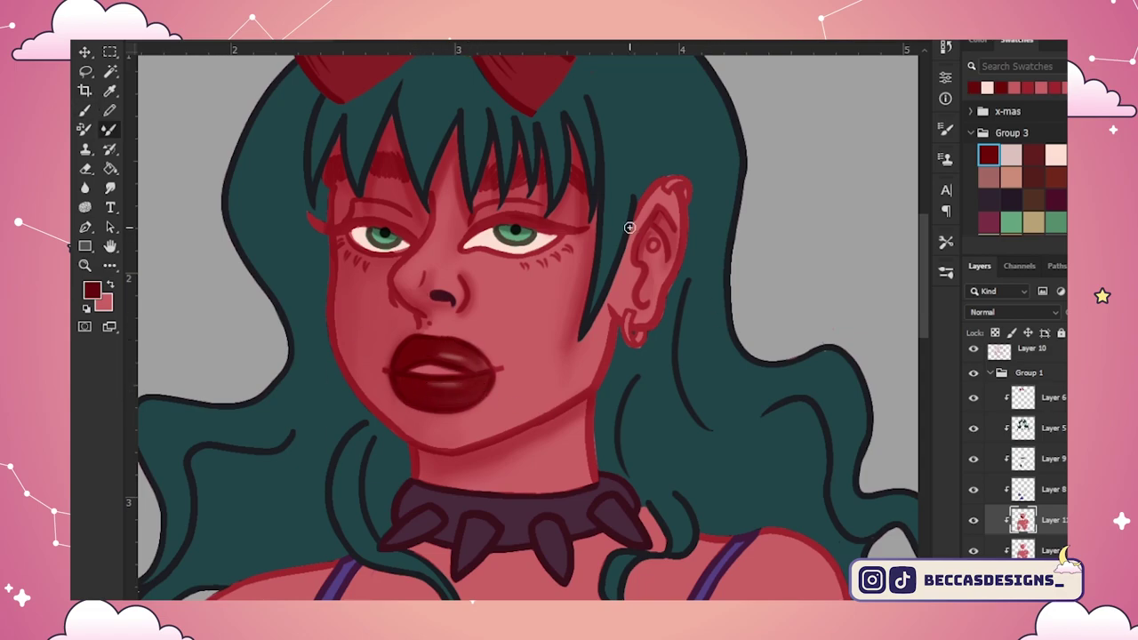
{"action": "key", "text": "shift+b"}
{"action": "left_click", "coordinate": [544, 239], "text": "alt"}
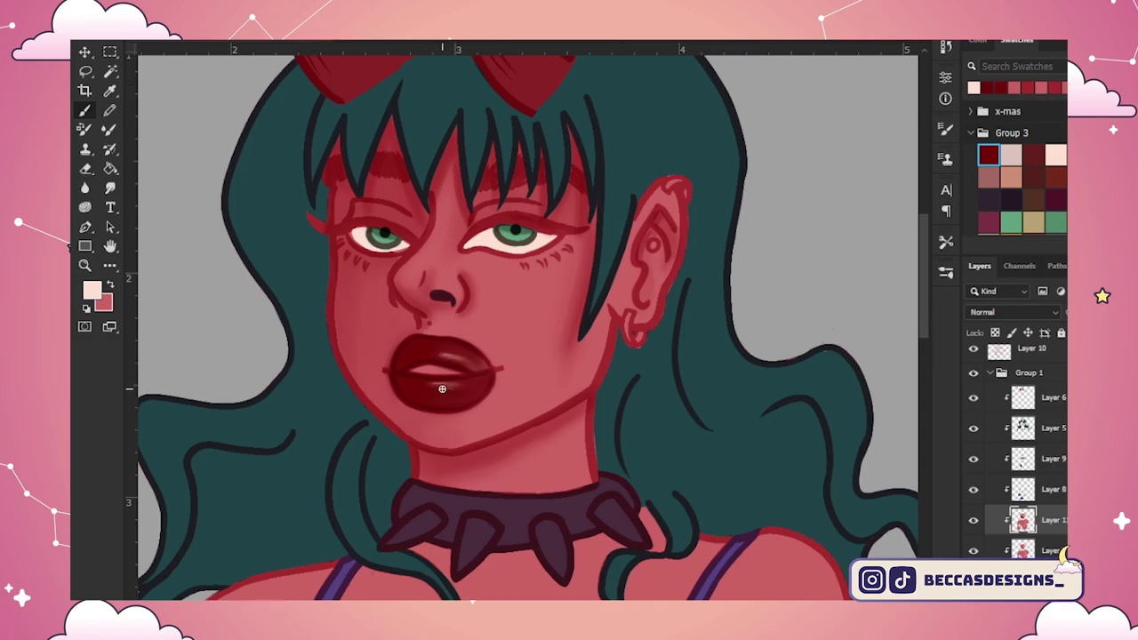
Step: Choose a lighter pinkish red and brush it over the dark lips
{"action": "key", "text": "ctrl+minus"}
{"action": "key", "text": "ctrl+minus"}
{"action": "key", "text": "ctrl+minus"}
{"action": "key", "text": "ctrl+plus"}
{"action": "key", "text": "ctrl+plus"}
{"action": "key", "text": "ctrl+plus"}
{"action": "left_click", "coordinate": [92, 290]}
{"action": "left_click", "coordinate": [922, 264]}
{"action": "mouse_move", "coordinate": [407, 367]}
{"action": "left_mouse_down"}
{"action": "mouse_move", "coordinate": [471, 376]}
{"action": "mouse_move", "coordinate": [461, 388]}
{"action": "mouse_move", "coordinate": [417, 364]}
{"action": "mouse_move", "coordinate": [417, 328]}
{"action": "mouse_move", "coordinate": [432, 315]}
{"action": "mouse_move", "coordinate": [395, 346]}
{"action": "mouse_move", "coordinate": [479, 344]}
{"action": "mouse_move", "coordinate": [454, 376]}
{"action": "mouse_move", "coordinate": [486, 360]}
{"action": "mouse_move", "coordinate": [421, 390]}
{"action": "mouse_move", "coordinate": [489, 358]}
{"action": "mouse_move", "coordinate": [421, 336]}
{"action": "mouse_move", "coordinate": [426, 377]}
{"action": "mouse_move", "coordinate": [458, 355]}
{"action": "mouse_move", "coordinate": [411, 377]}
{"action": "mouse_move", "coordinate": [465, 387]}
{"action": "left_mouse_up"}
Step: Cover both lips with bright red and blend the paint smooth
{"action": "key", "text": "shift+b"}
{"action": "key", "text": "i"}
{"action": "left_click", "coordinate": [997, 222]}
{"action": "key", "text": "shift+b"}
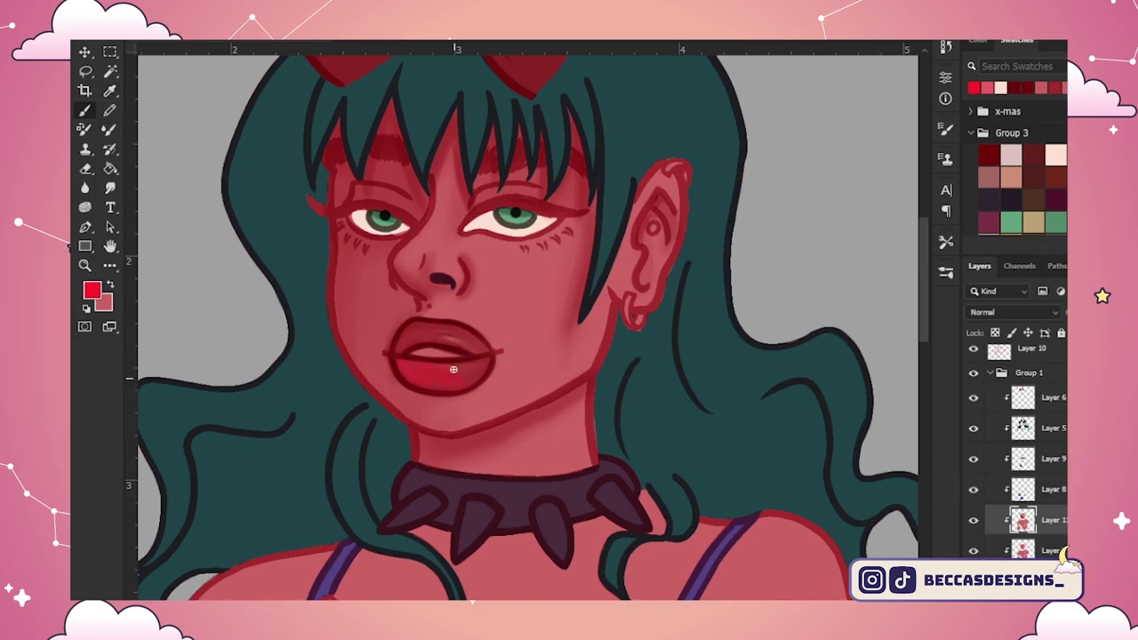
{"action": "key", "text": "shift+b"}
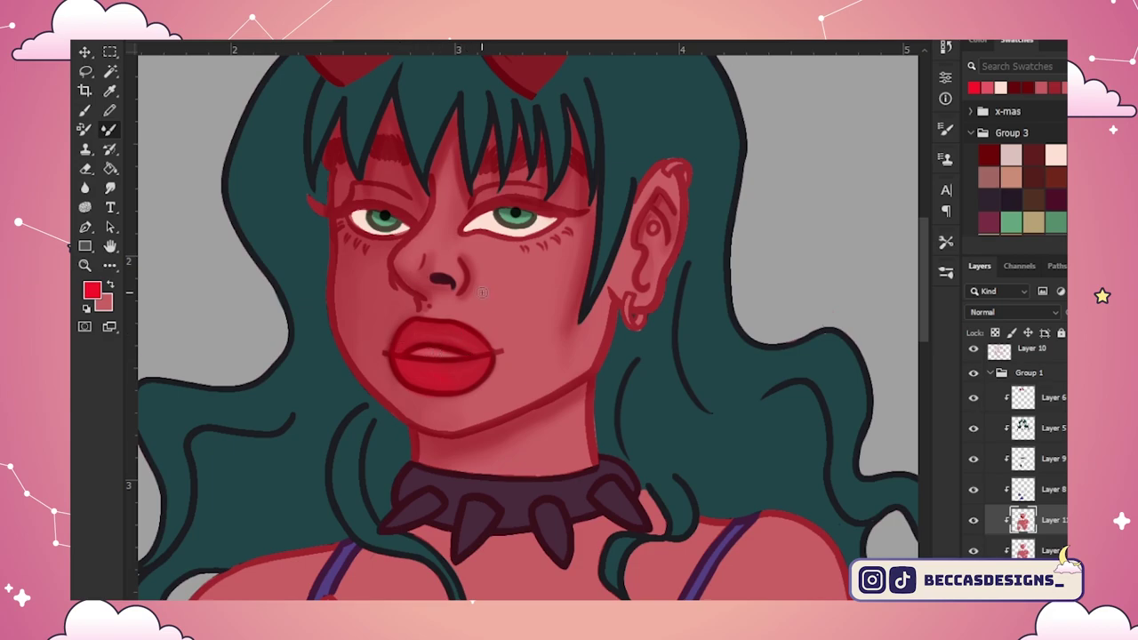
Step: Fill the gap between the lips with dark red and blend its edges
{"action": "left_click", "coordinate": [988, 155]}
{"action": "key", "text": "b"}
{"action": "left_click_drag", "start_coordinate": [430, 353], "coordinate": [414, 352]}
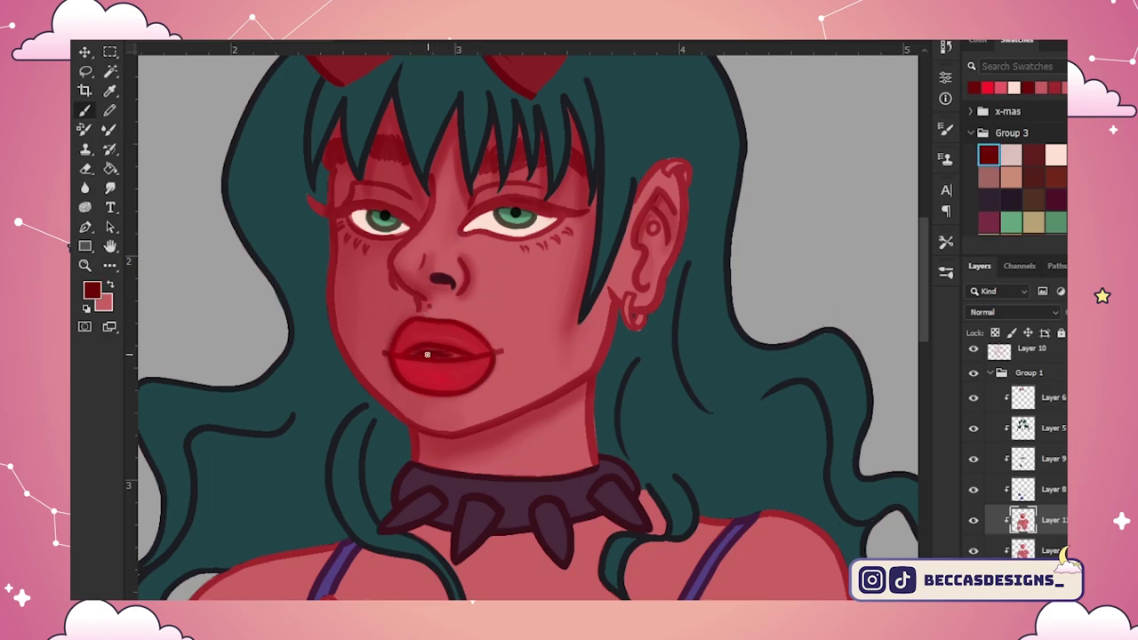
{"action": "key", "text": "shift+b"}
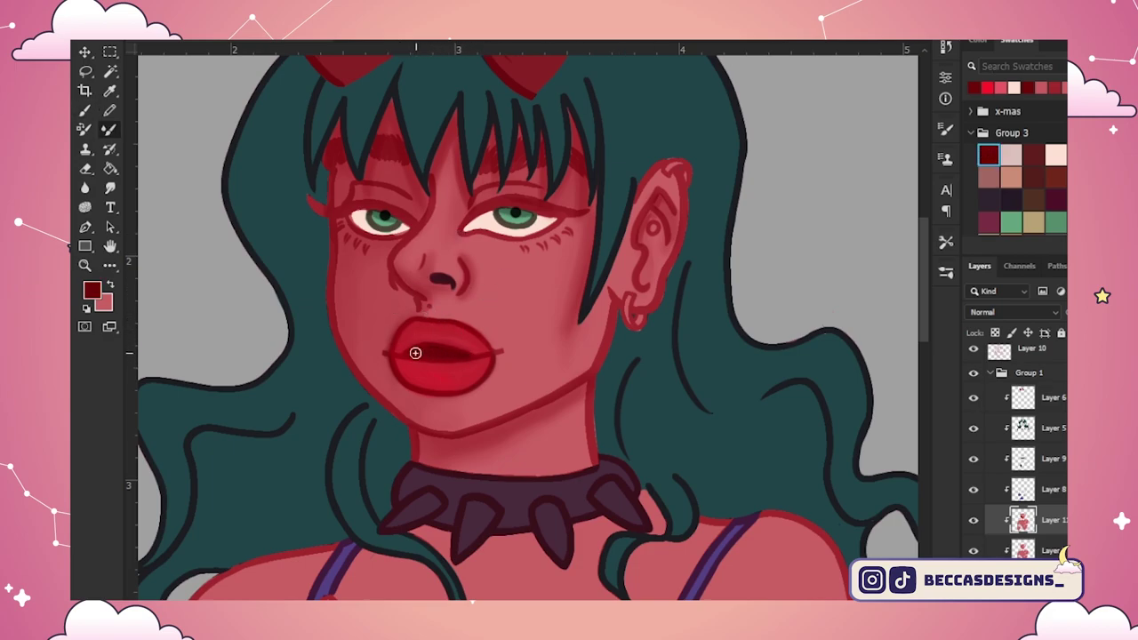
{"action": "key", "text": "ctrl+minus"}
{"action": "key", "text": "ctrl+plus"}
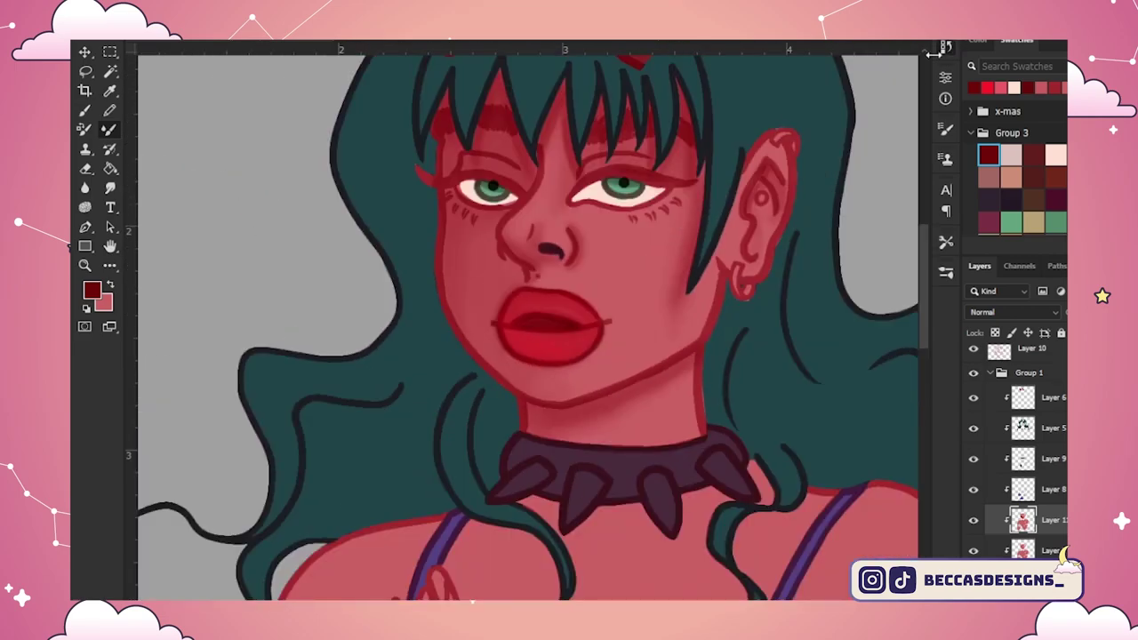
Step: Paint the teeth in the mouth opening with a pale greyish pink
{"action": "left_click", "coordinate": [1011, 155]}
{"action": "key", "text": "shift+b"}
{"action": "left_click_drag", "start_coordinate": [553, 324], "coordinate": [571, 325]}
{"action": "left_click_drag", "start_coordinate": [542, 324], "coordinate": [524, 324]}
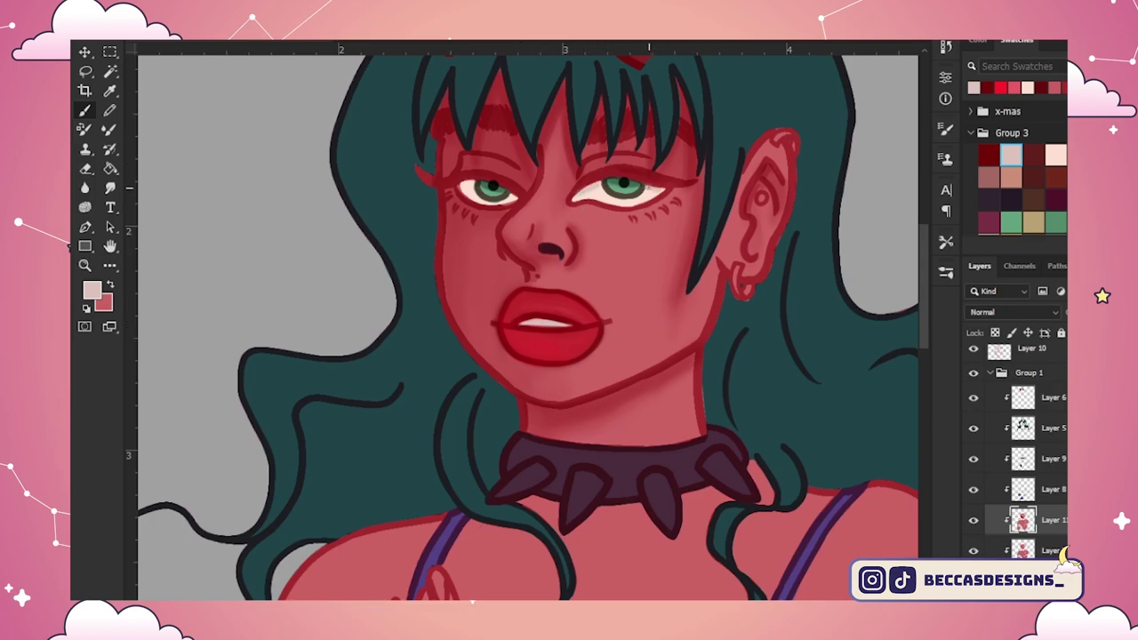
Step: Touch up the lower lip with pinkish red and the skin below the eye with sampled deeper red
{"action": "left_click", "coordinate": [1014, 87]}
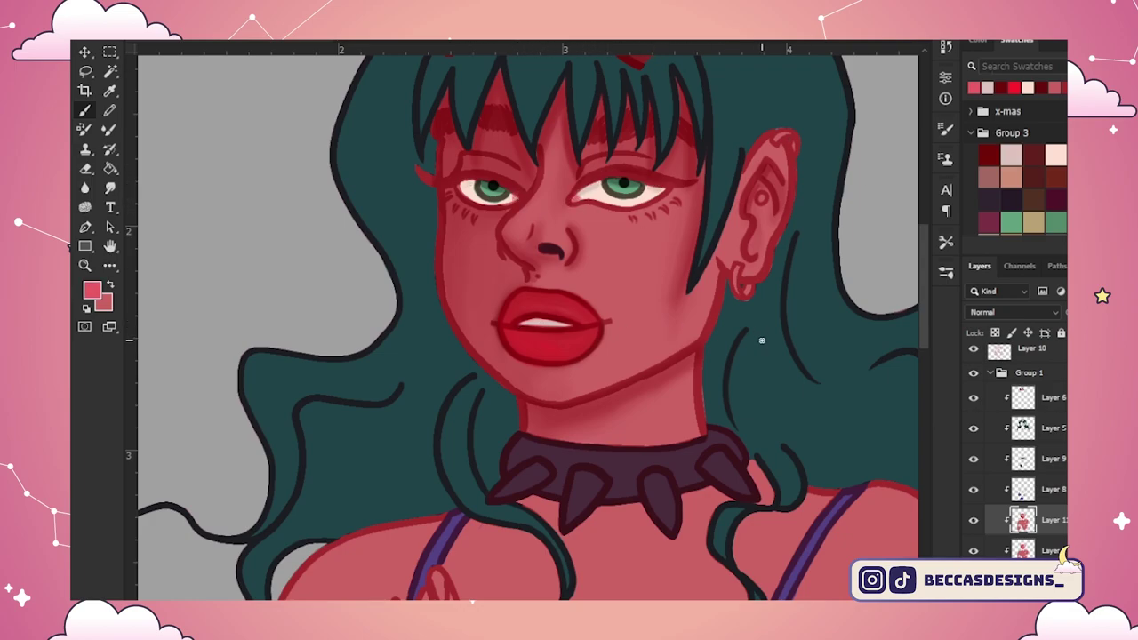
{"action": "left_click", "coordinate": [451, 205], "text": "alt"}
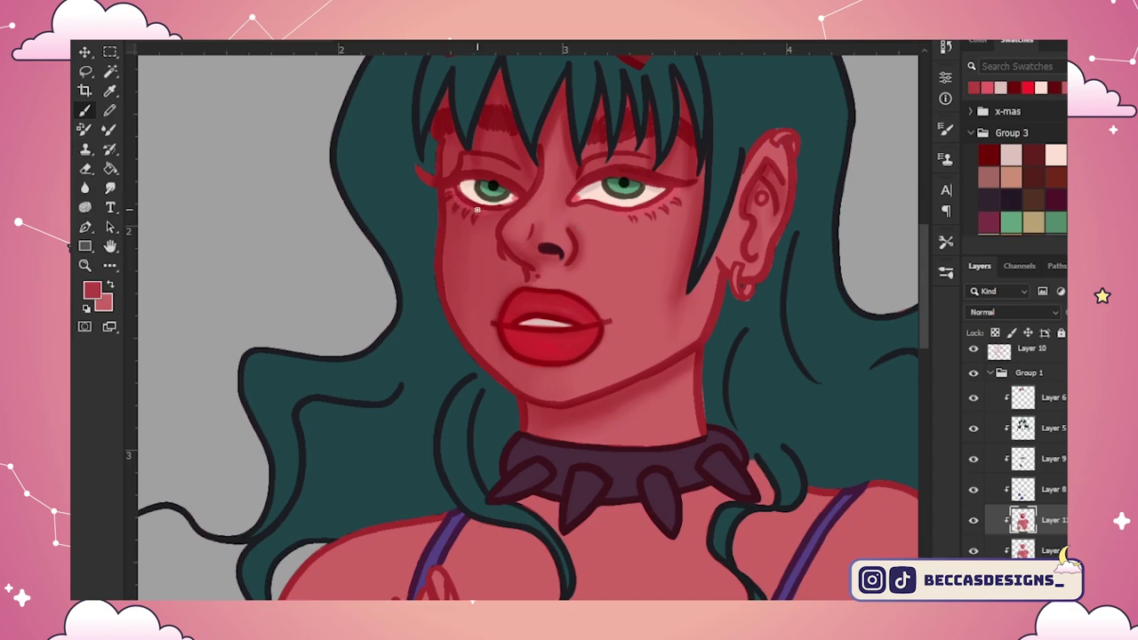
{"action": "key", "text": "ctrl+0"}
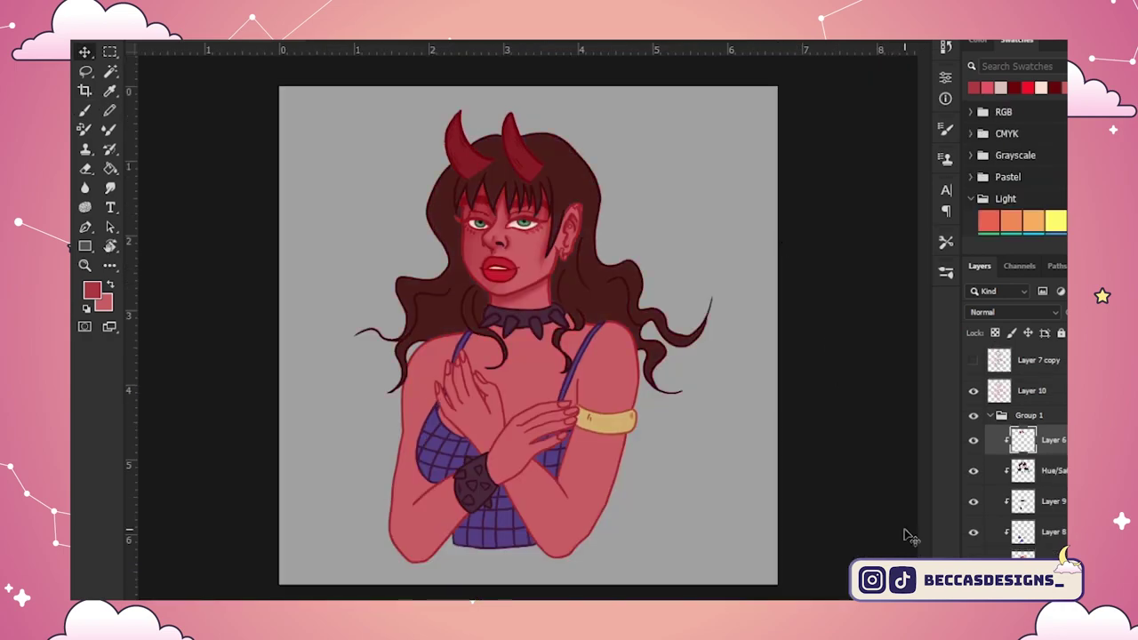
Step: Brush the lighter skin red onto the cheek beside the nose and blend it into the surrounding shading
{"action": "key", "text": "ctrl+plus"}
{"action": "key", "text": "x"}
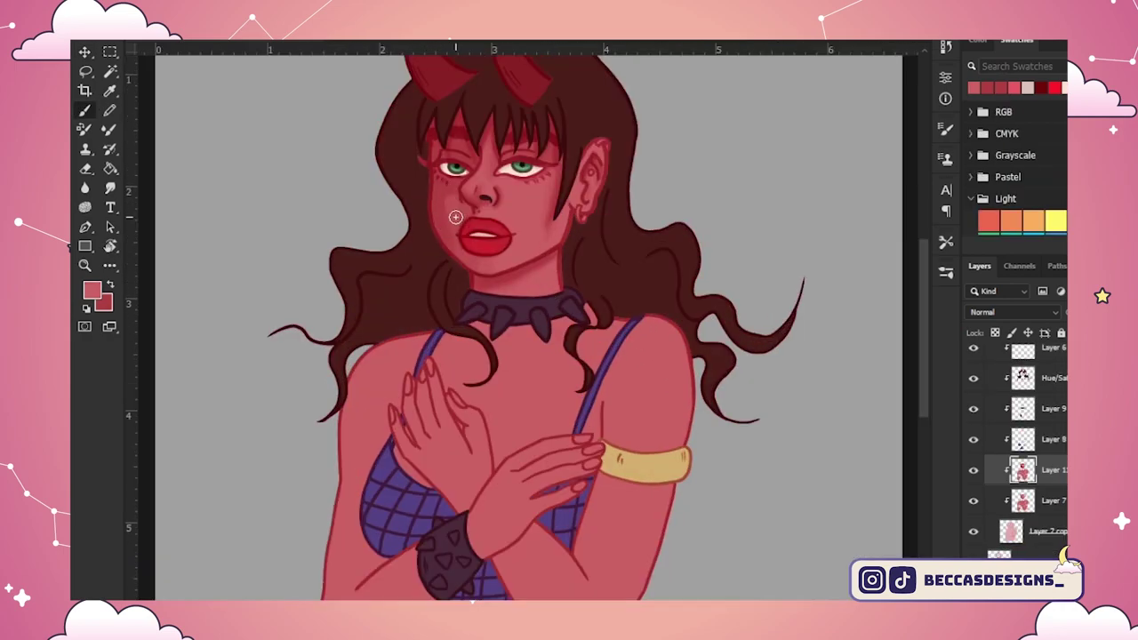
{"action": "key", "text": "shift+b"}
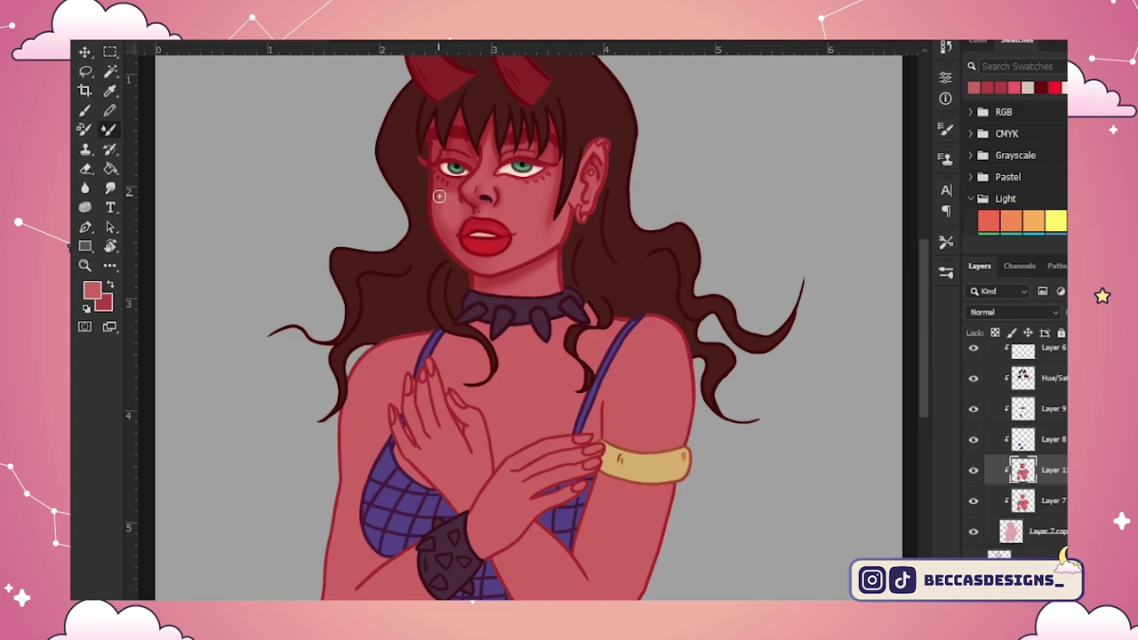
{"action": "key", "text": "x"}
{"action": "key", "text": "shift+b"}
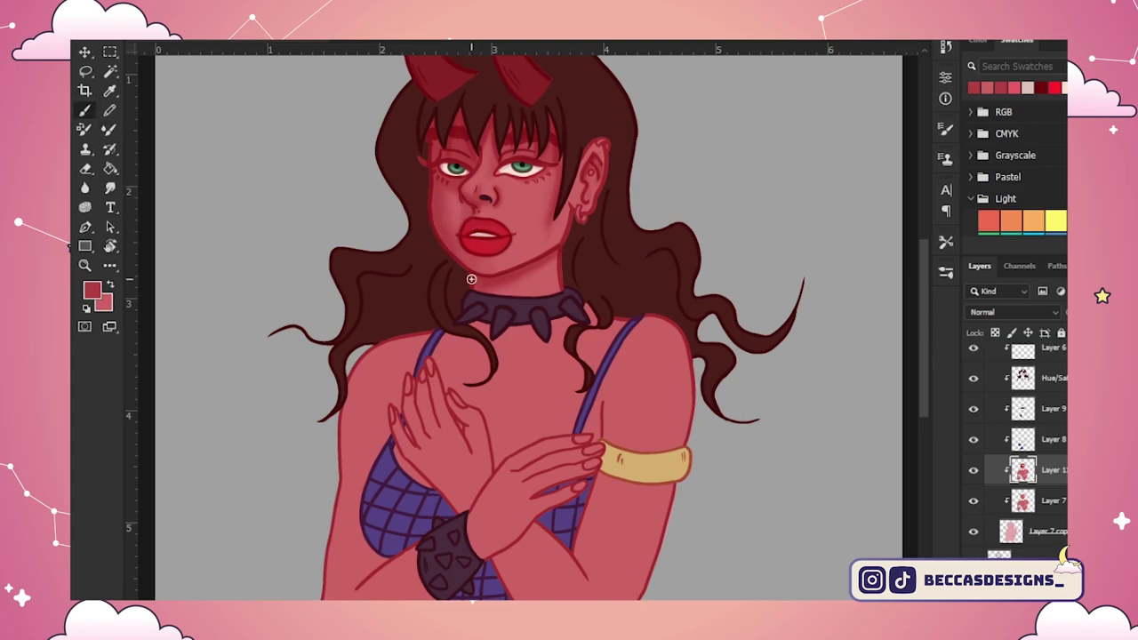
Step: Deepen the shadows under the jaw and beside the fringe with sampled dark red, and blend them into the skin
{"action": "left_click", "coordinate": [516, 265], "text": "alt"}
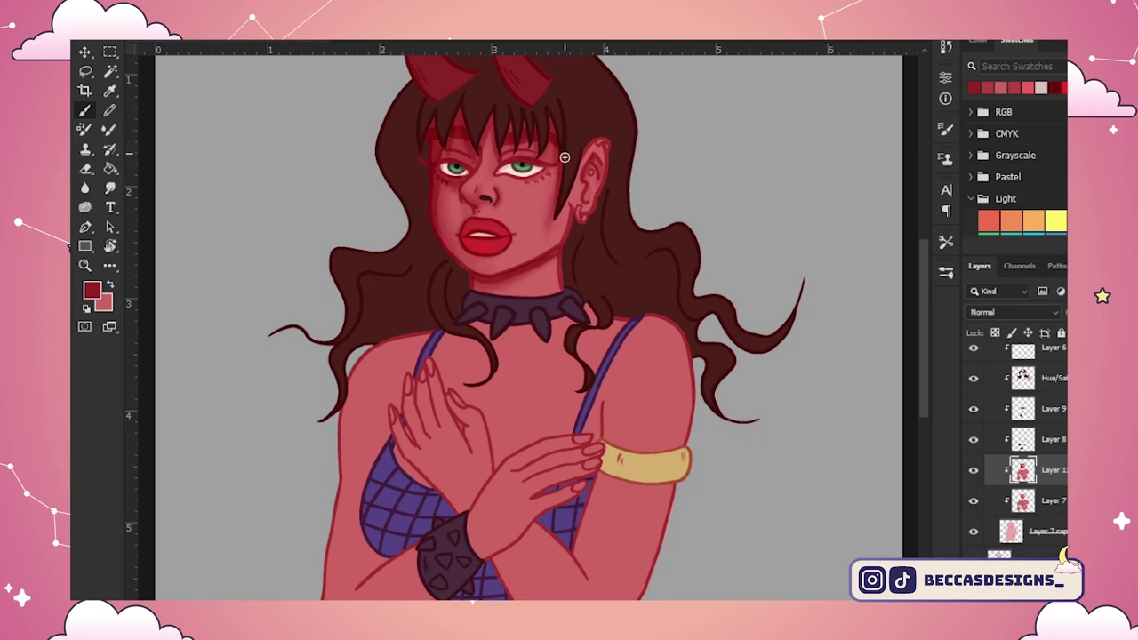
{"action": "key", "text": "shift+b"}
{"action": "key", "text": "ctrl+plus"}
{"action": "mouse_move", "coordinate": [496, 150]}
{"action": "left_mouse_down"}
{"action": "mouse_move", "coordinate": [554, 198]}
{"action": "mouse_move", "coordinate": [563, 223]}
{"action": "left_mouse_up"}
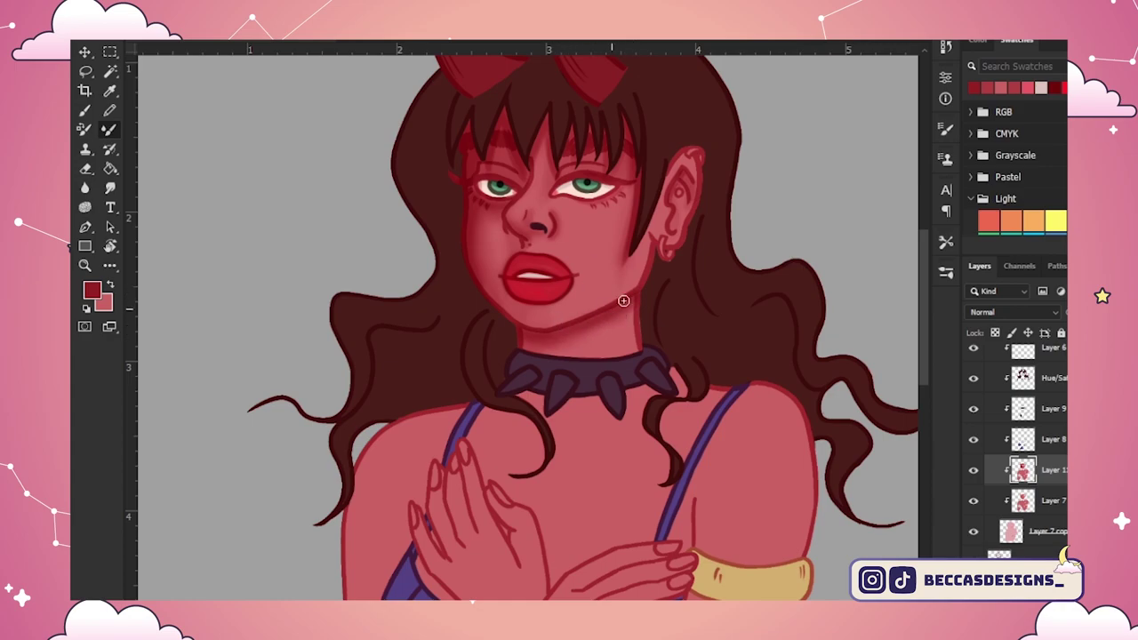
Step: Refine the shading around the nose, mouth and cheek with alternating lighter and darker skin reds, and blend it into the face
{"action": "key", "text": "x"}
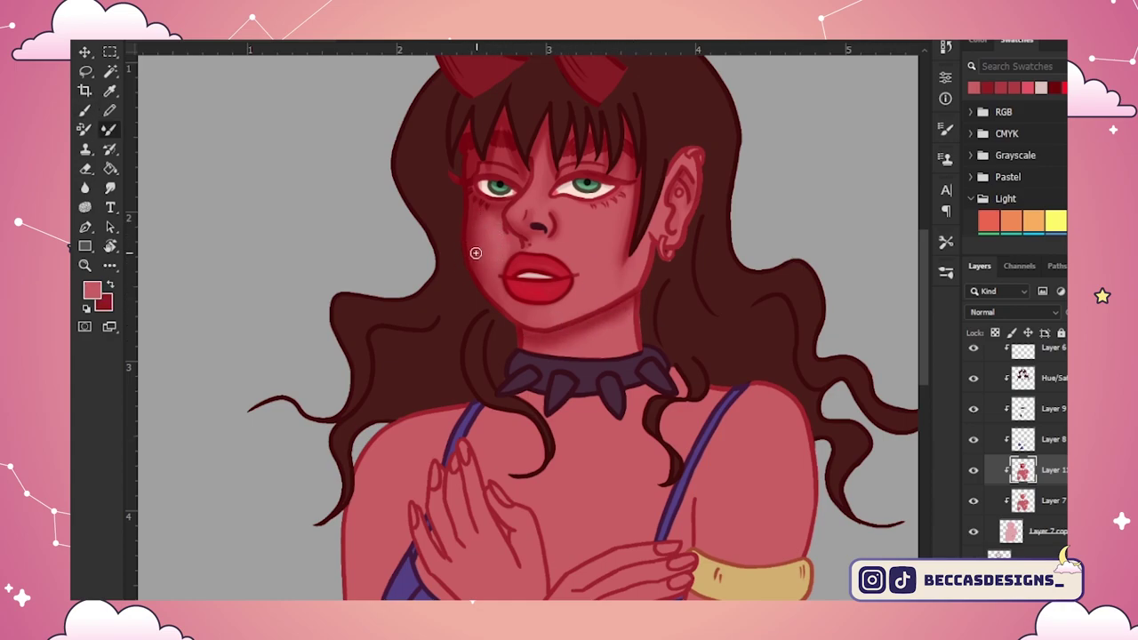
{"action": "key", "text": "x"}
{"action": "key", "text": "shift+b"}
{"action": "key", "text": "shift+b"}
{"action": "key", "text": "shift+b"}
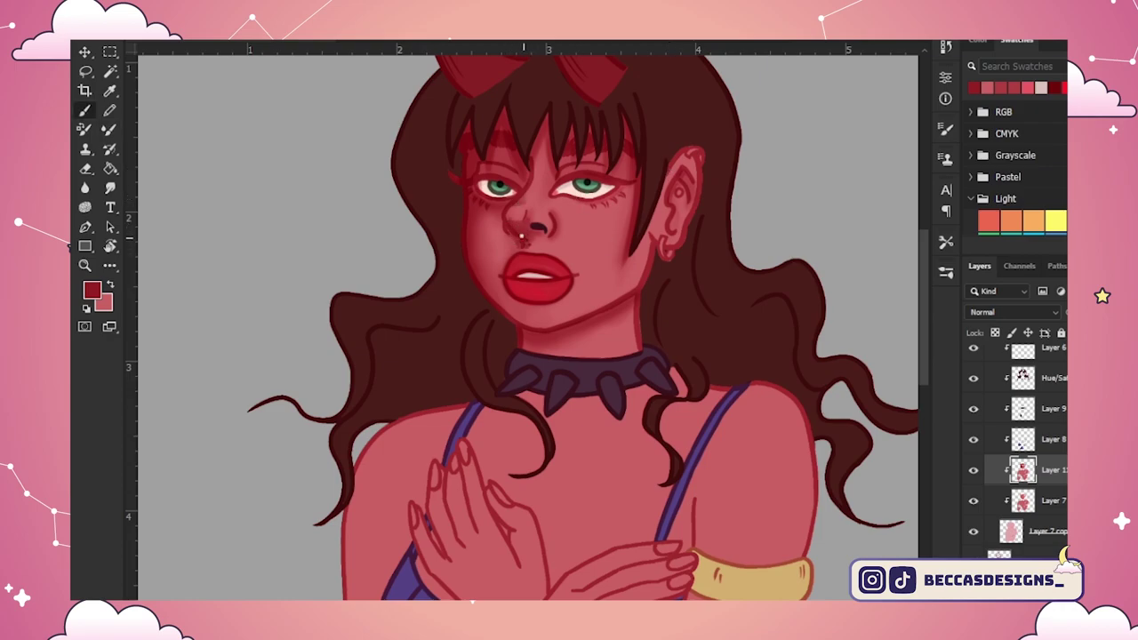
{"action": "key", "text": "x"}
{"action": "key", "text": "shift+b"}
{"action": "key", "text": "shift+b"}
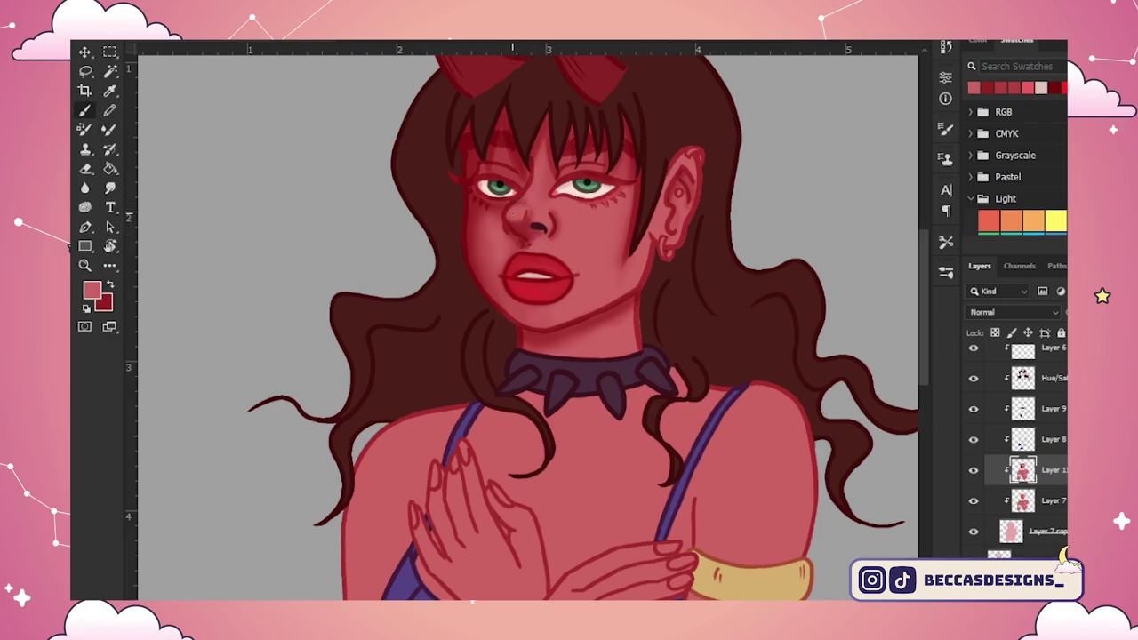
{"action": "key", "text": "shift+b"}
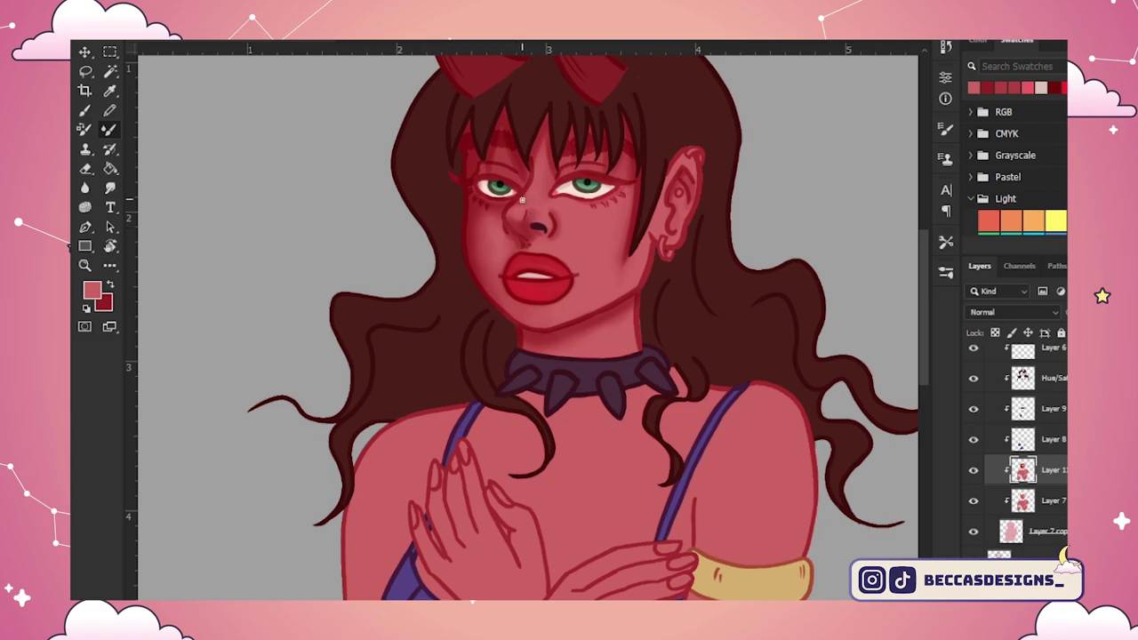
{"action": "key", "text": "shift+b"}
{"action": "key", "text": "x"}
{"action": "key", "text": "shift+b"}
Step: Paint dark red shadows along the arm and shoulder beside the raised hand and the purple top
{"action": "scroll", "coordinate": [758, 411], "scroll_direction": "down", "scroll_amount": 2}
{"action": "scroll", "coordinate": [800, 355], "scroll_direction": "up", "scroll_amount": 1}
{"action": "scroll", "coordinate": [851, 265], "scroll_direction": "down", "scroll_amount": 1}
{"action": "key", "text": "shift+b"}
{"action": "left_click_drag", "start_coordinate": [397, 461], "coordinate": [418, 488]}
{"action": "mouse_move", "coordinate": [397, 424]}
{"action": "left_mouse_down"}
{"action": "mouse_move", "coordinate": [402, 394]}
{"action": "mouse_move", "coordinate": [382, 571]}
{"action": "mouse_move", "coordinate": [354, 596]}
{"action": "left_mouse_up"}
{"action": "left_click_drag", "start_coordinate": [354, 393], "coordinate": [344, 445]}
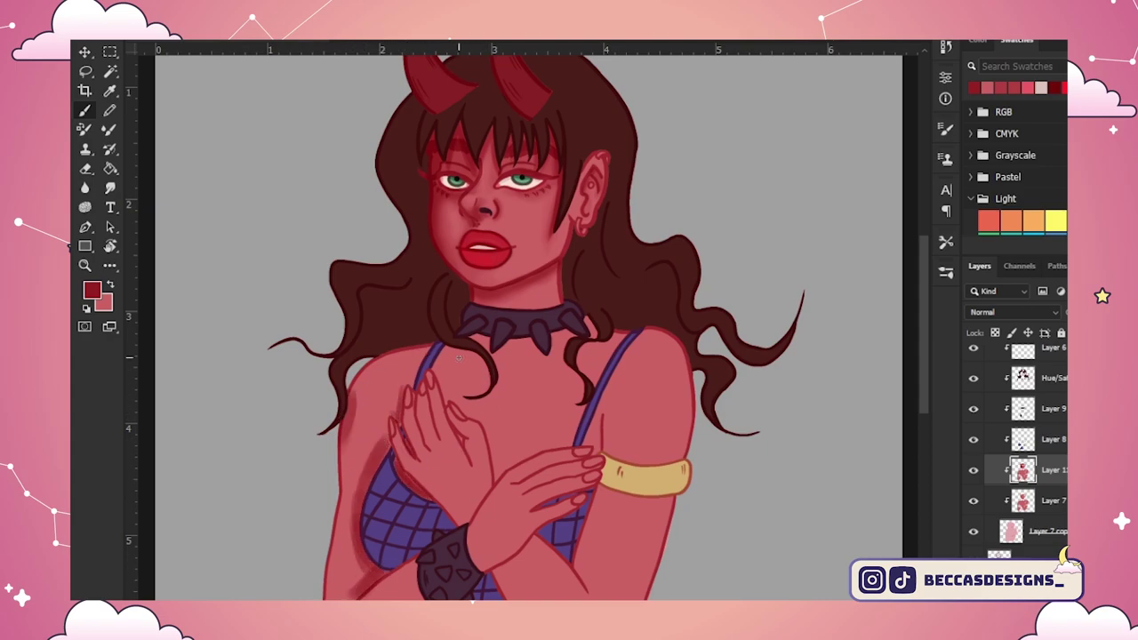
Step: Paint dark red shadows on the chest beneath the spiked collar and alongside the curled hair locks
{"action": "left_click_drag", "start_coordinate": [453, 350], "coordinate": [459, 391]}
{"action": "left_click_drag", "start_coordinate": [498, 351], "coordinate": [510, 345]}
{"action": "left_click_drag", "start_coordinate": [526, 345], "coordinate": [555, 352]}
{"action": "mouse_move", "coordinate": [562, 336]}
{"action": "left_mouse_down"}
{"action": "mouse_move", "coordinate": [571, 349]}
{"action": "mouse_move", "coordinate": [547, 364]}
{"action": "left_mouse_up"}
{"action": "left_click_drag", "start_coordinate": [570, 370], "coordinate": [580, 405]}
{"action": "mouse_move", "coordinate": [591, 345]}
{"action": "left_mouse_down"}
{"action": "mouse_move", "coordinate": [581, 366]}
{"action": "mouse_move", "coordinate": [589, 351]}
{"action": "left_mouse_up"}
{"action": "left_click_drag", "start_coordinate": [569, 379], "coordinate": [571, 411]}
{"action": "left_click_drag", "start_coordinate": [508, 347], "coordinate": [502, 364]}
{"action": "left_click_drag", "start_coordinate": [534, 350], "coordinate": [542, 367]}
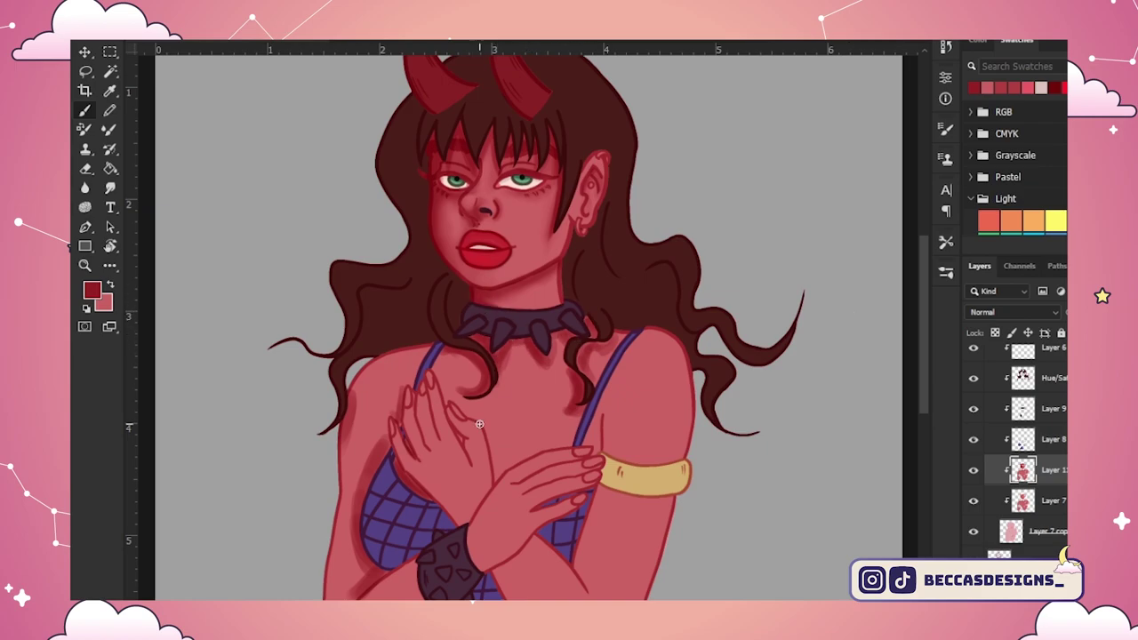
Step: Block in dark red shadows on both arms, around the gold armband and along the elbows
{"action": "scroll", "coordinate": [598, 462], "scroll_direction": "down", "scroll_amount": 1}
{"action": "key", "text": "ctrl+minus"}
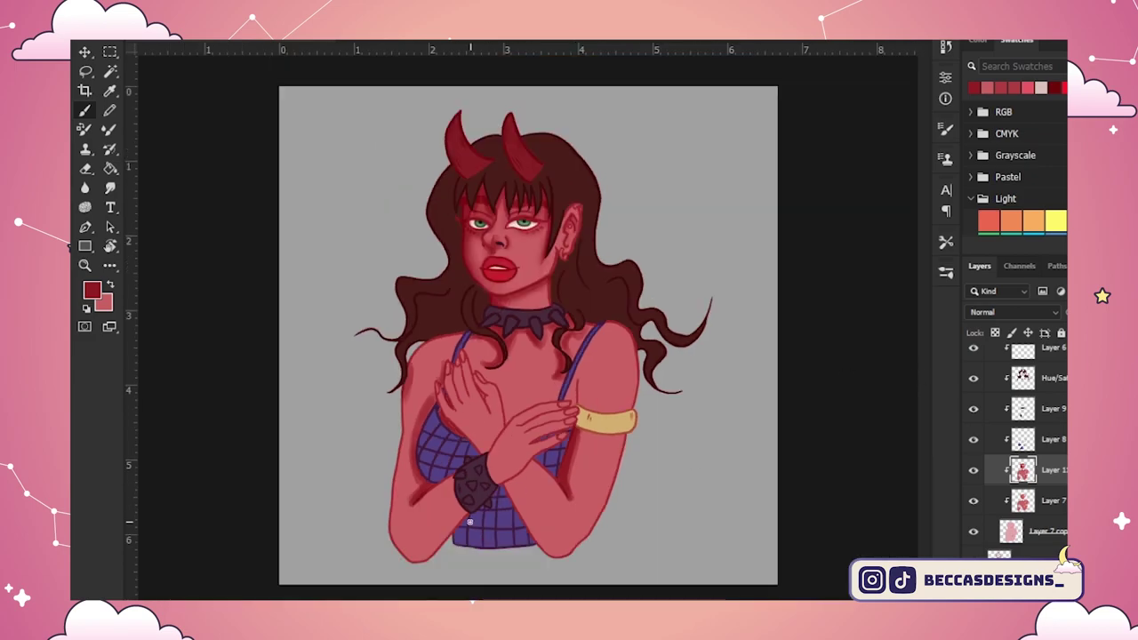
{"action": "left_click_drag", "start_coordinate": [536, 537], "coordinate": [558, 553]}
{"action": "left_click_drag", "start_coordinate": [578, 432], "coordinate": [615, 437]}
{"action": "left_click_drag", "start_coordinate": [578, 386], "coordinate": [588, 405]}
{"action": "left_click_drag", "start_coordinate": [428, 346], "coordinate": [409, 391]}
{"action": "mouse_move", "coordinate": [408, 409]}
{"action": "left_mouse_down"}
{"action": "mouse_move", "coordinate": [397, 508]}
{"action": "mouse_move", "coordinate": [414, 461]}
{"action": "left_mouse_up"}
Step: Blend the dark red shadows on the upper arms and forearms into the skin with the Mixer Brush
{"action": "left_click", "coordinate": [110, 130]}
{"action": "left_click_drag", "start_coordinate": [412, 368], "coordinate": [422, 551]}
{"action": "left_click_drag", "start_coordinate": [519, 471], "coordinate": [553, 542]}
{"action": "left_click_drag", "start_coordinate": [527, 492], "coordinate": [557, 546]}
{"action": "left_click_drag", "start_coordinate": [425, 549], "coordinate": [405, 545]}
{"action": "left_click_drag", "start_coordinate": [577, 380], "coordinate": [582, 400]}
{"action": "left_click_drag", "start_coordinate": [609, 438], "coordinate": [571, 496]}
Step: Deepen the shadows on both forearms and inner upper arms with more dark red brush strokes
{"action": "left_click", "coordinate": [85, 110]}
{"action": "mouse_move", "coordinate": [402, 468]}
{"action": "left_mouse_down"}
{"action": "mouse_move", "coordinate": [395, 532]}
{"action": "mouse_move", "coordinate": [405, 494]}
{"action": "left_mouse_up"}
{"action": "left_click_drag", "start_coordinate": [455, 516], "coordinate": [426, 544]}
{"action": "left_click_drag", "start_coordinate": [460, 488], "coordinate": [436, 509]}
{"action": "left_click_drag", "start_coordinate": [450, 508], "coordinate": [424, 542]}
{"action": "left_click_drag", "start_coordinate": [536, 457], "coordinate": [516, 498]}
{"action": "left_click_drag", "start_coordinate": [521, 491], "coordinate": [558, 550]}
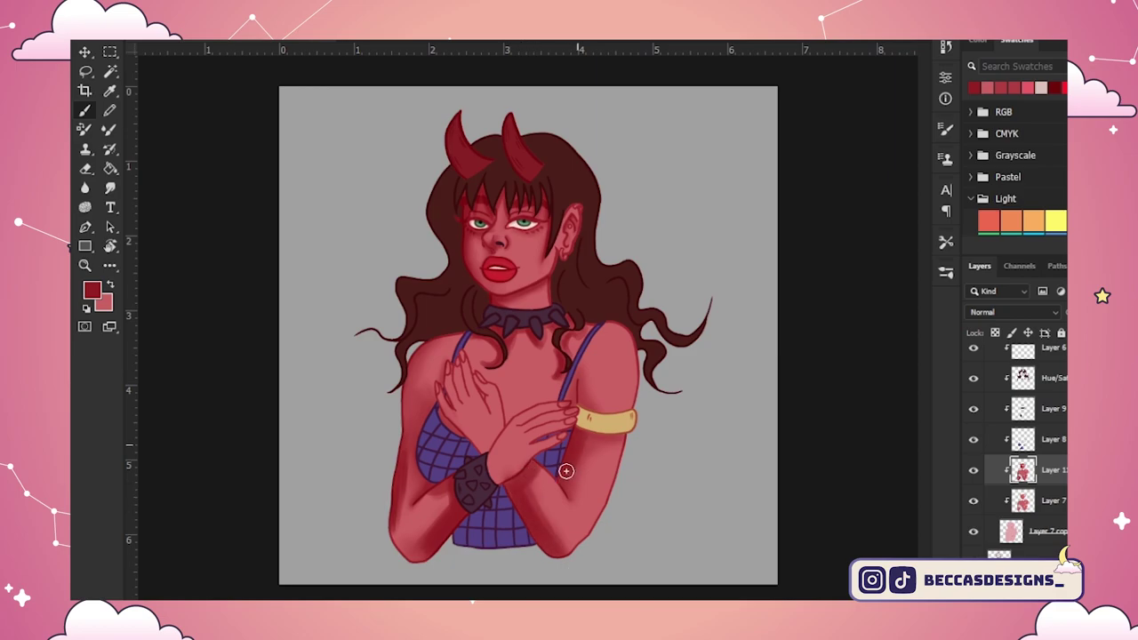
{"action": "left_click_drag", "start_coordinate": [582, 435], "coordinate": [563, 481]}
{"action": "left_click_drag", "start_coordinate": [580, 380], "coordinate": [608, 407]}
{"action": "left_click_drag", "start_coordinate": [415, 405], "coordinate": [412, 480]}
Step: Save the dark red as a swatch and make a light pink based on the sampled upper-arm skin the painting colour
{"action": "scroll", "coordinate": [1018, 169], "scroll_direction": "down", "scroll_amount": 10}
{"action": "scroll", "coordinate": [989, 169], "scroll_direction": "down", "scroll_amount": 5}
{"action": "left_click", "coordinate": [988, 224]}
{"action": "key", "text": "x"}
{"action": "left_click", "coordinate": [596, 387], "text": "alt"}
{"action": "left_click", "coordinate": [797, 227]}
{"action": "key", "text": "Return"}
Step: Paint light pink highlights on the shoulders, upper arms and forearms, undoing the misplaced shoulder stroke
{"action": "left_click_drag", "start_coordinate": [601, 374], "coordinate": [608, 406]}
{"action": "left_click_drag", "start_coordinate": [617, 329], "coordinate": [626, 394]}
{"action": "key", "text": "ctrl+z"}
{"action": "left_click_drag", "start_coordinate": [614, 443], "coordinate": [583, 533]}
{"action": "left_click_drag", "start_coordinate": [534, 480], "coordinate": [557, 522]}
{"action": "left_click_drag", "start_coordinate": [435, 503], "coordinate": [406, 541]}
{"action": "left_click_drag", "start_coordinate": [439, 345], "coordinate": [421, 382]}
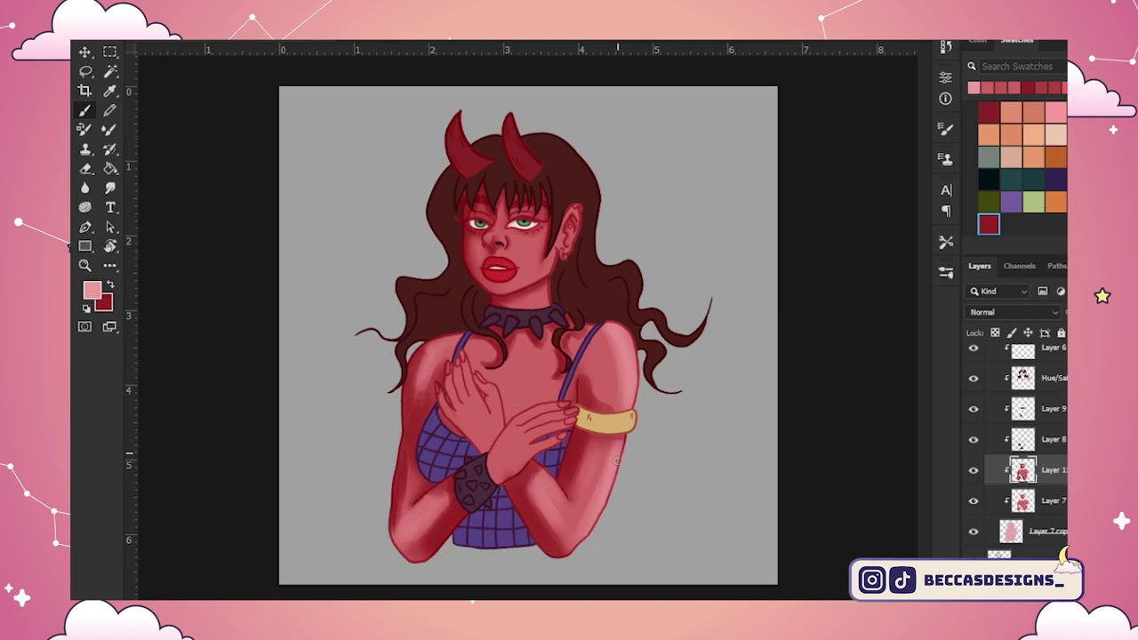
{"action": "left_click_drag", "start_coordinate": [532, 493], "coordinate": [551, 526]}
{"action": "left_click_drag", "start_coordinate": [527, 491], "coordinate": [550, 532]}
Step: Blend the light pink highlights on the shoulders and arms with the Mixer Brush
{"action": "left_click", "coordinate": [110, 130]}
{"action": "left_click_drag", "start_coordinate": [620, 344], "coordinate": [605, 399]}
{"action": "left_click_drag", "start_coordinate": [609, 445], "coordinate": [595, 486]}
{"action": "mouse_move", "coordinate": [524, 484]}
{"action": "left_mouse_down"}
{"action": "mouse_move", "coordinate": [529, 521]}
{"action": "mouse_move", "coordinate": [548, 510]}
{"action": "mouse_move", "coordinate": [570, 548]}
{"action": "left_mouse_up"}
{"action": "mouse_move", "coordinate": [436, 507]}
{"action": "left_mouse_down"}
{"action": "mouse_move", "coordinate": [439, 536]}
{"action": "mouse_move", "coordinate": [422, 488]}
{"action": "left_mouse_up"}
{"action": "mouse_move", "coordinate": [423, 371]}
{"action": "left_mouse_down"}
{"action": "mouse_move", "coordinate": [413, 417]}
{"action": "mouse_move", "coordinate": [414, 384]}
{"action": "left_mouse_up"}
{"action": "left_click_drag", "start_coordinate": [397, 520], "coordinate": [409, 494]}
{"action": "left_click_drag", "start_coordinate": [423, 535], "coordinate": [450, 526]}
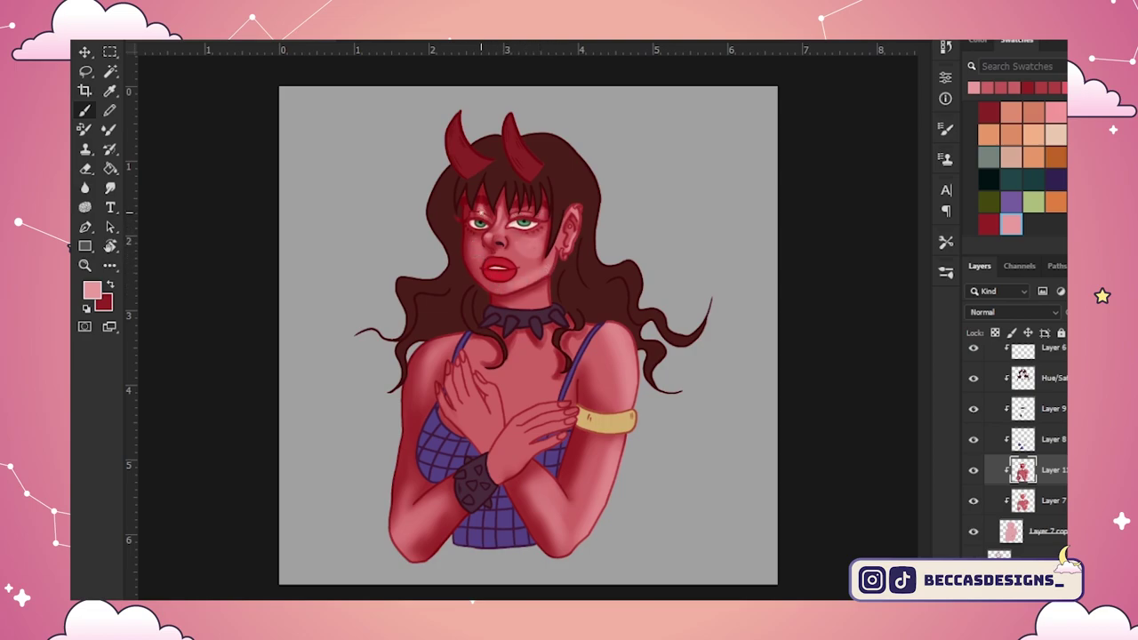
Step: Touch up the skin with dark red and light pink, and blend the shading on the shoulder
{"action": "key", "text": "x"}
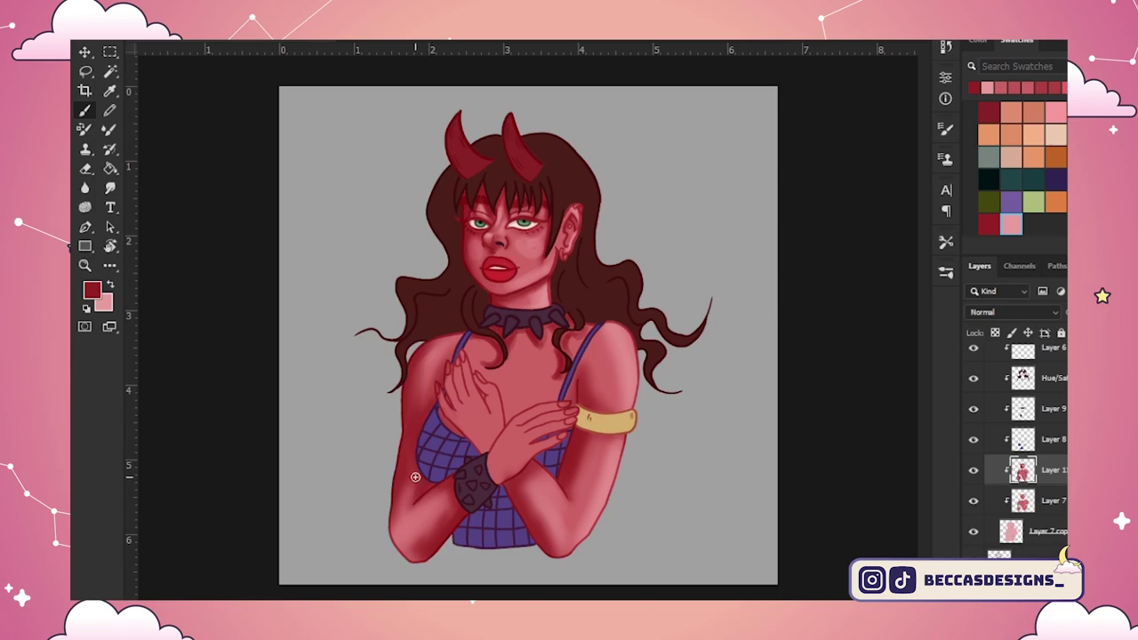
{"action": "key", "text": "x"}
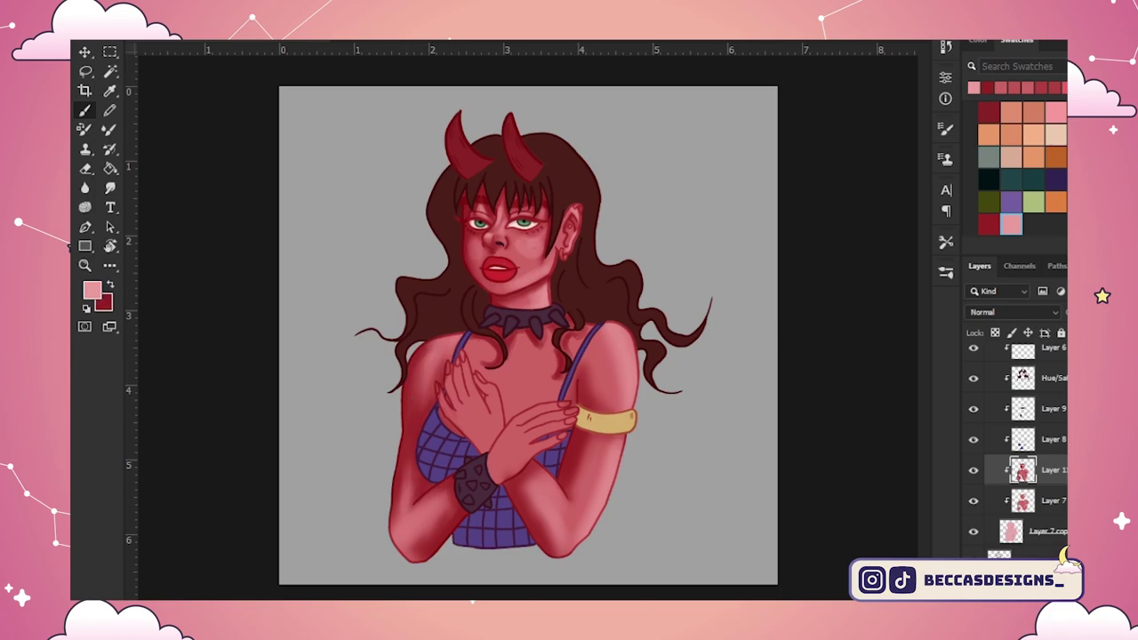
{"action": "key", "text": "ctrl+plus"}
{"action": "scroll", "coordinate": [540, 377], "scroll_direction": "down", "scroll_amount": 3}
{"action": "left_click", "coordinate": [109, 130]}
{"action": "left_click_drag", "start_coordinate": [366, 291], "coordinate": [360, 311]}
{"action": "scroll", "coordinate": [892, 412], "scroll_direction": "up", "scroll_amount": 3}
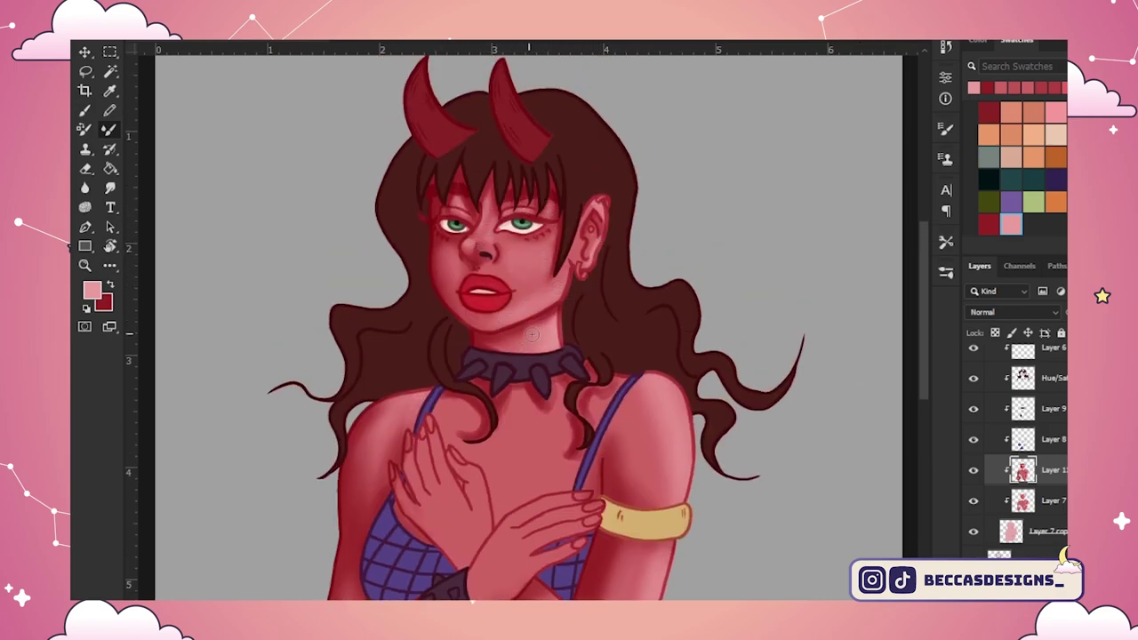
{"action": "scroll", "coordinate": [828, 330], "scroll_direction": "down", "scroll_amount": 2}
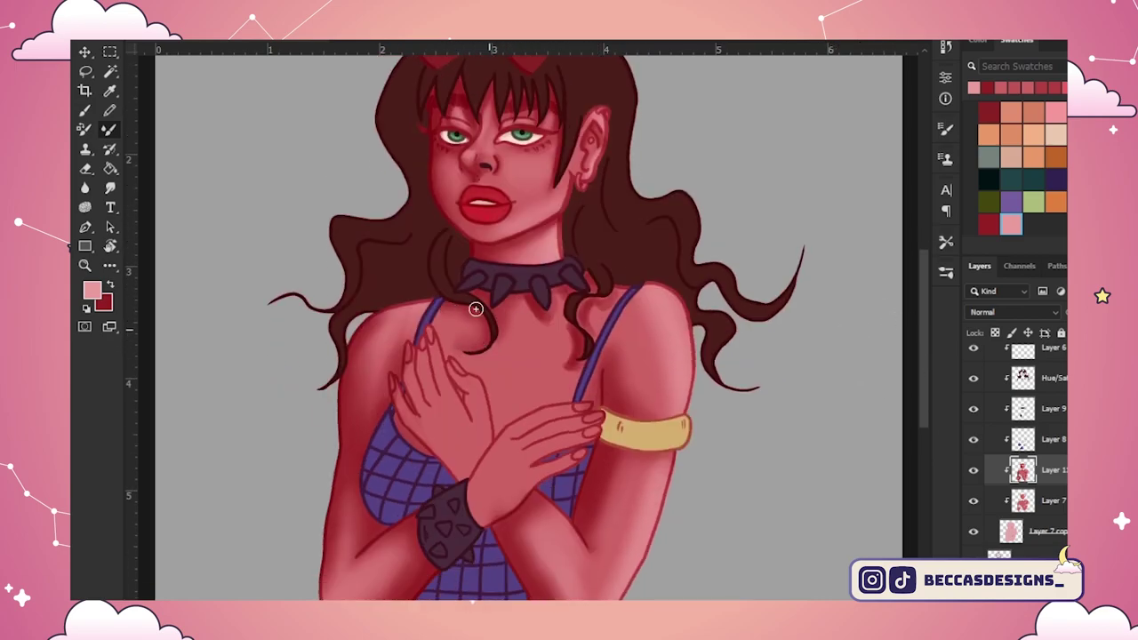
Step: Soften and refine the chest shadows under the collar and hair locks with a sampled skin red and the dark red
{"action": "key", "text": "b"}
{"action": "left_click", "coordinate": [553, 376], "text": "alt"}
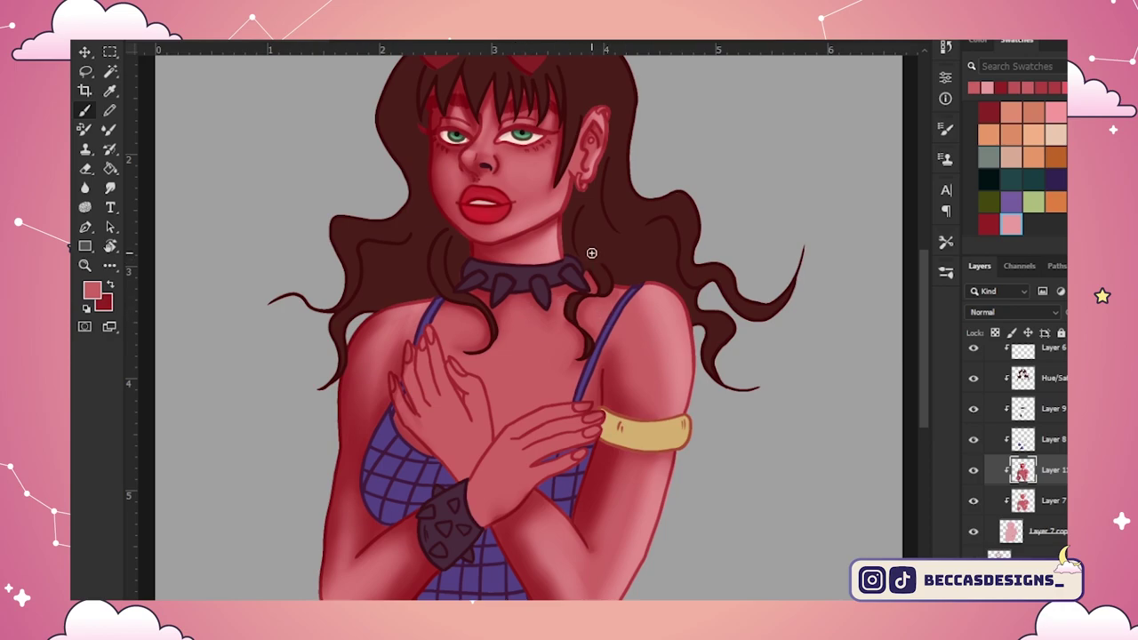
{"action": "key", "text": "x"}
{"action": "key", "text": "x"}
{"action": "key", "text": "x"}
{"action": "key", "text": "x"}
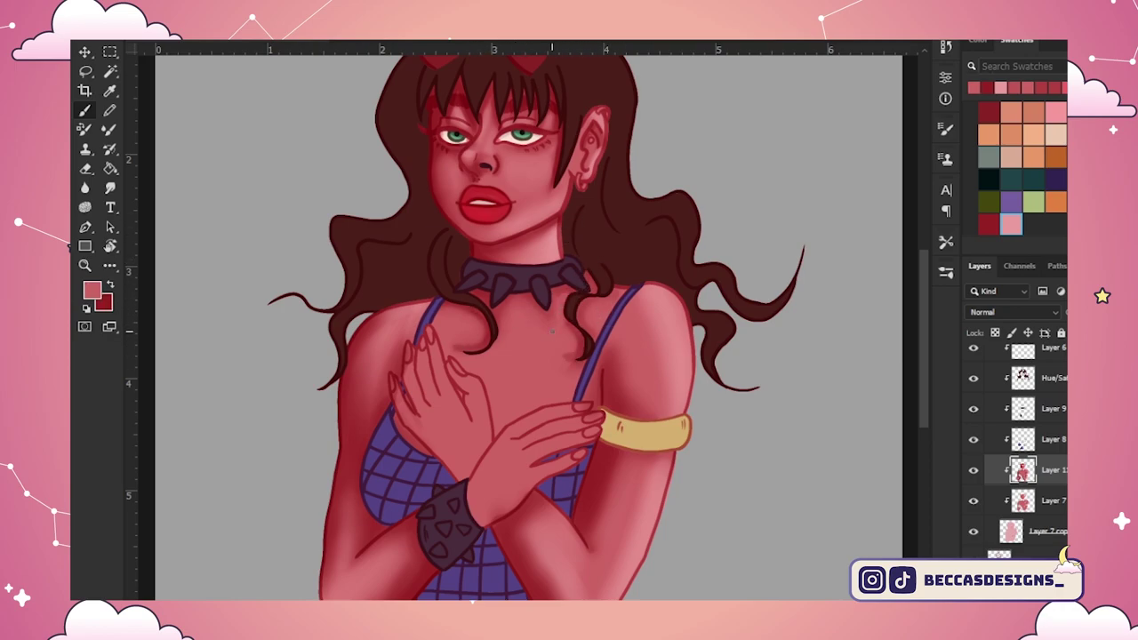
{"action": "key", "text": "x"}
{"action": "key", "text": "x"}
{"action": "key", "text": "x"}
{"action": "key", "text": "x"}
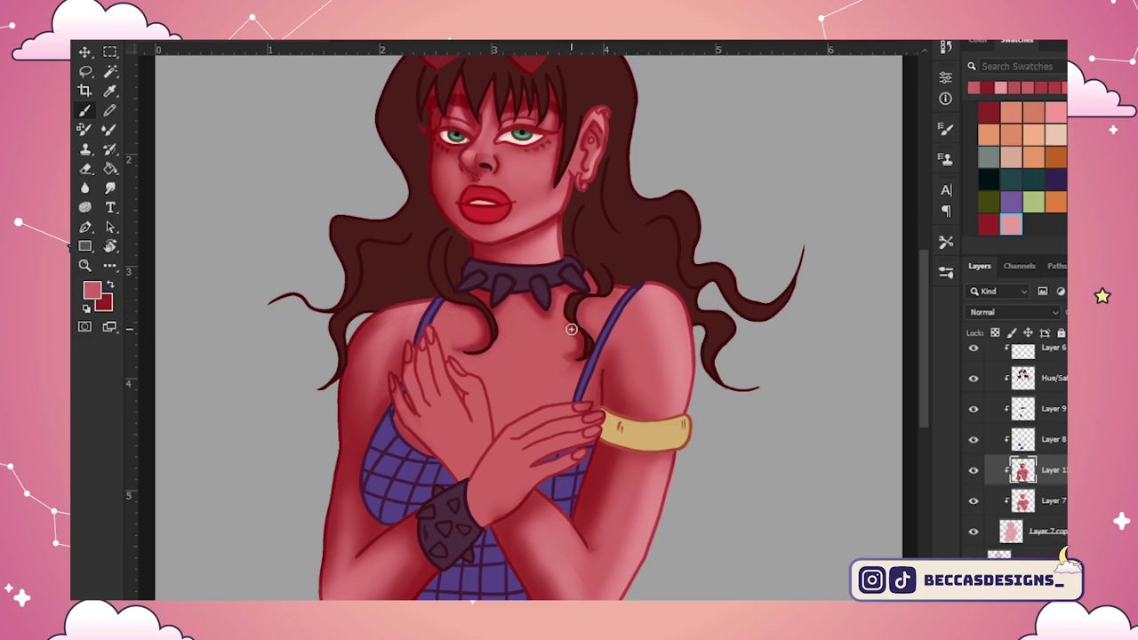
Step: Brush the light pink swatch and a sampled chest tone over the chest and collarbones as soft highlights
{"action": "left_click", "coordinate": [1011, 224]}
{"action": "mouse_move", "coordinate": [572, 292]}
{"action": "left_mouse_down"}
{"action": "mouse_move", "coordinate": [560, 322]}
{"action": "mouse_move", "coordinate": [487, 359]}
{"action": "left_mouse_up"}
{"action": "left_click_drag", "start_coordinate": [448, 308], "coordinate": [436, 355]}
{"action": "left_click_drag", "start_coordinate": [591, 307], "coordinate": [608, 331]}
{"action": "left_click", "coordinate": [530, 355], "text": "alt"}
{"action": "left_click_drag", "start_coordinate": [529, 356], "coordinate": [553, 309]}
{"action": "left_click_drag", "start_coordinate": [614, 292], "coordinate": [570, 349]}
{"action": "left_click_drag", "start_coordinate": [461, 345], "coordinate": [472, 318]}
{"action": "mouse_move", "coordinate": [368, 330]}
{"action": "left_mouse_down"}
{"action": "mouse_move", "coordinate": [343, 472]}
{"action": "mouse_move", "coordinate": [822, 369]}
{"action": "left_mouse_up"}
Step: Refine the forearm, elbow and upper-arm shading with alternating dark red and pink strokes
{"action": "key", "text": "ctrl+minus"}
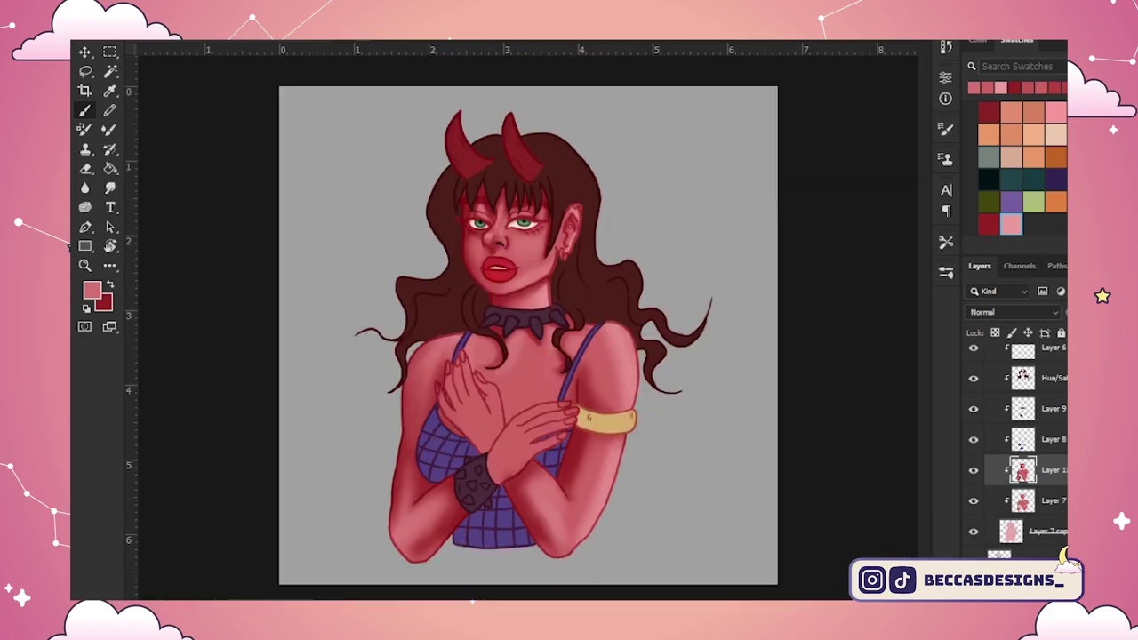
{"action": "left_click_drag", "start_coordinate": [451, 514], "coordinate": [427, 546]}
{"action": "key", "text": "x"}
{"action": "mouse_move", "coordinate": [405, 539]}
{"action": "left_mouse_down"}
{"action": "mouse_move", "coordinate": [432, 512]}
{"action": "mouse_move", "coordinate": [405, 526]}
{"action": "left_mouse_up"}
{"action": "key", "text": "x"}
{"action": "left_click_drag", "start_coordinate": [533, 473], "coordinate": [525, 479]}
{"action": "key", "text": "x"}
{"action": "left_click_drag", "start_coordinate": [582, 397], "coordinate": [566, 385]}
{"action": "key", "text": "x"}
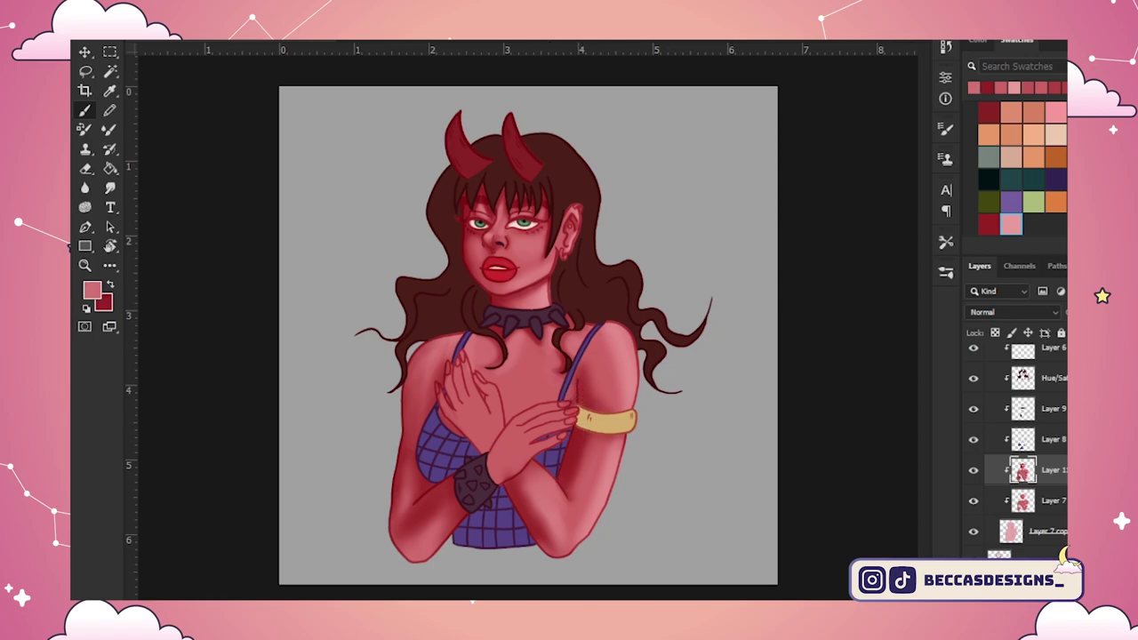
Step: Save the dark red as a swatch, and deepen and blend the arm shadows below the gold armband
{"action": "key", "text": "x"}
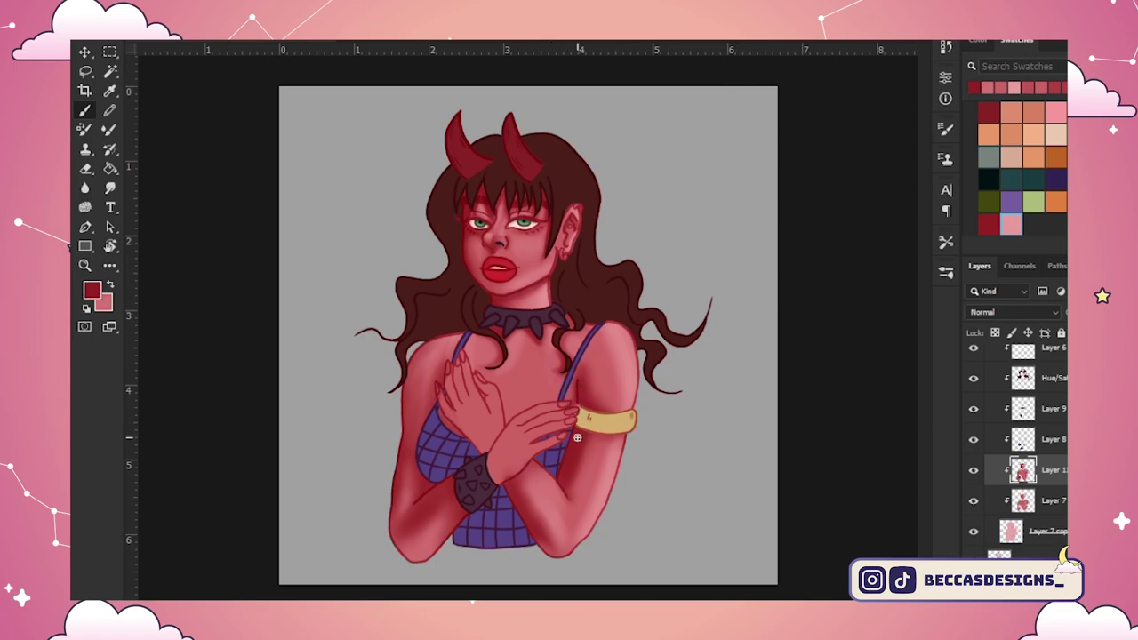
{"action": "left_click", "coordinate": [1033, 224]}
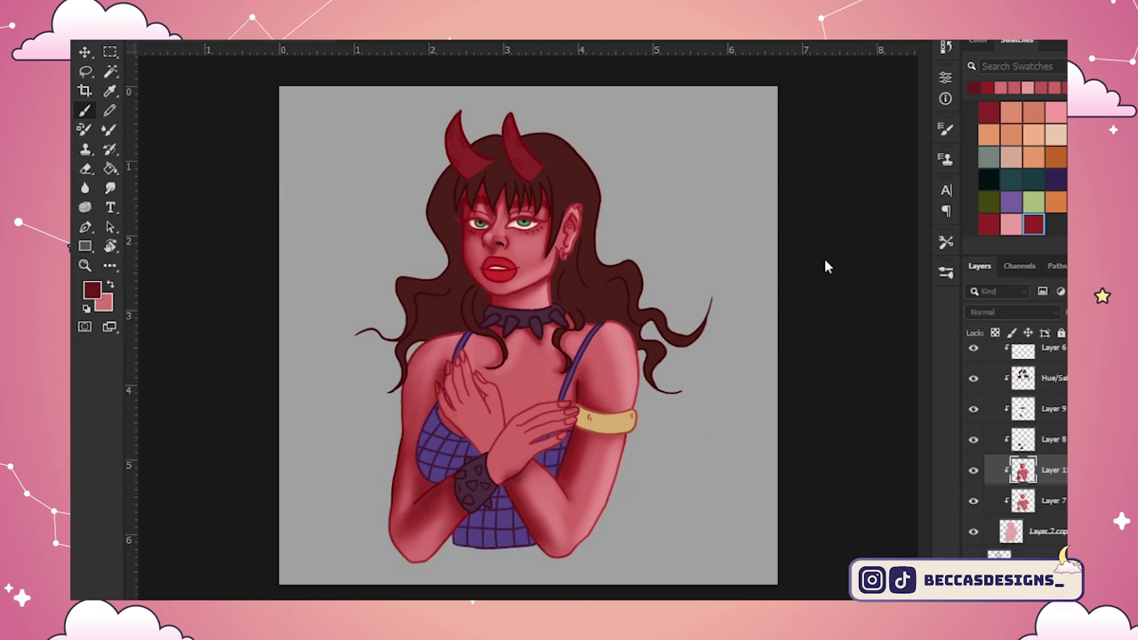
{"action": "left_click", "coordinate": [507, 475], "text": "alt"}
{"action": "scroll", "coordinate": [649, 467], "scroll_direction": "up", "scroll_amount": 3}
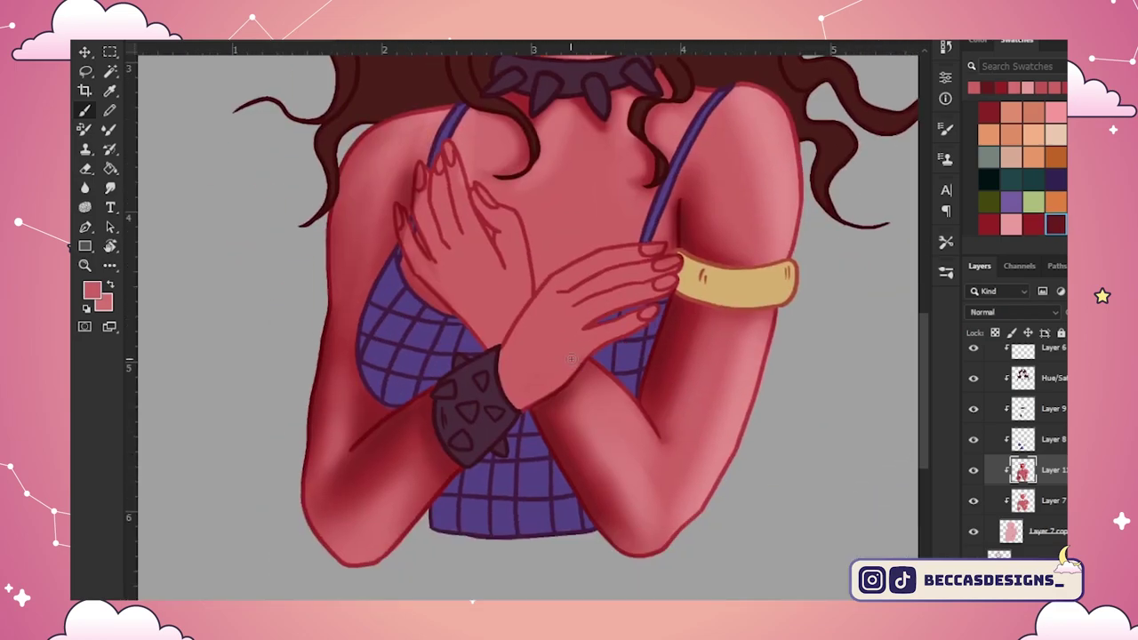
{"action": "left_click", "coordinate": [656, 372], "text": "alt"}
{"action": "left_click_drag", "start_coordinate": [689, 316], "coordinate": [656, 383]}
{"action": "key", "text": "shift+b"}
{"action": "left_click_drag", "start_coordinate": [686, 322], "coordinate": [659, 369]}
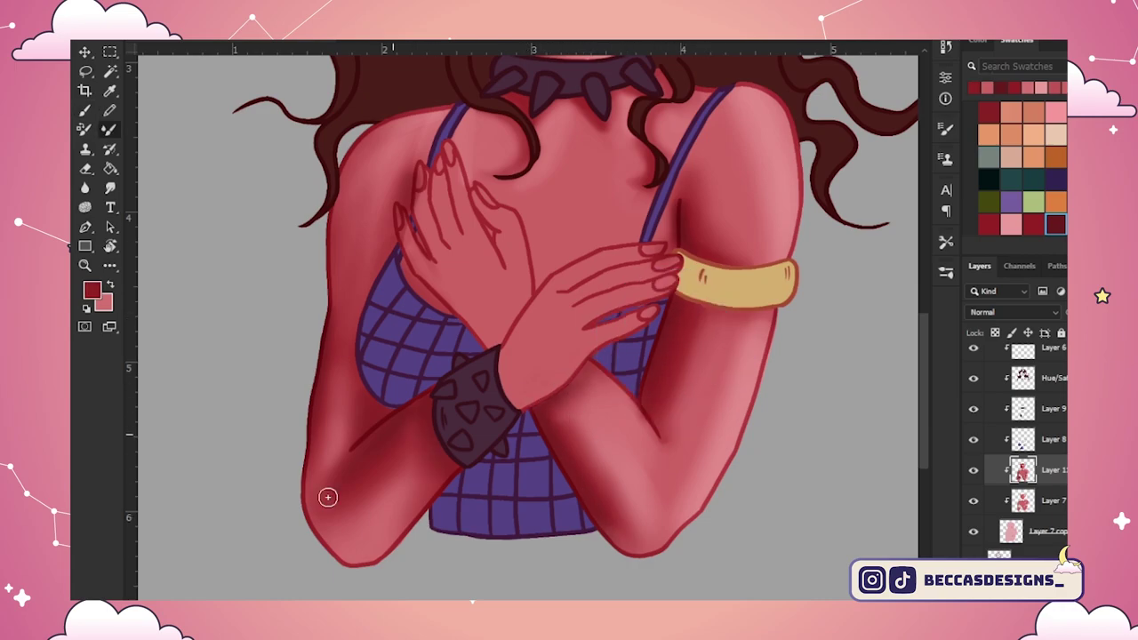
Step: Paint the sampled hand skin red over the dark shading on the raised hand's outer fingers
{"action": "key", "text": "b"}
{"action": "left_click", "coordinate": [418, 235], "text": "alt"}
{"action": "left_click_drag", "start_coordinate": [415, 201], "coordinate": [420, 233]}
{"action": "left_click_drag", "start_coordinate": [400, 206], "coordinate": [401, 229]}
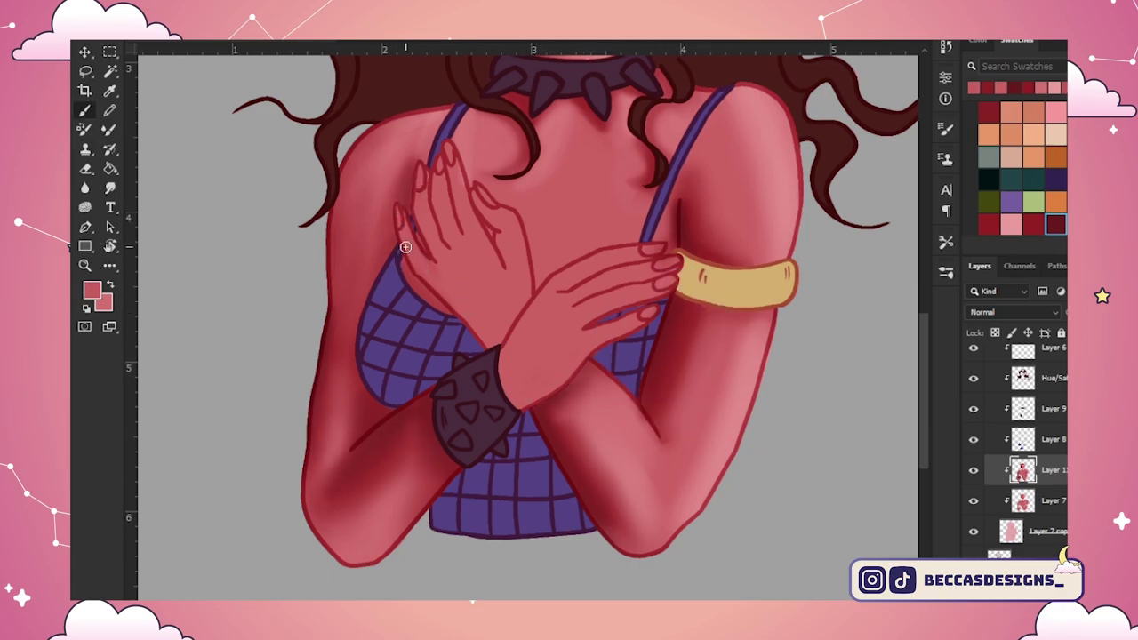
Step: Sample reds from the forearms and blend the forearm shadow just below the crossed wrist
{"action": "left_click", "coordinate": [423, 411], "text": "alt"}
{"action": "left_click", "coordinate": [575, 385], "text": "alt"}
{"action": "left_click", "coordinate": [575, 396], "text": "alt"}
{"action": "key", "text": "shift+b"}
{"action": "left_click_drag", "start_coordinate": [570, 409], "coordinate": [558, 428]}
{"action": "key", "text": "ctrl+0"}
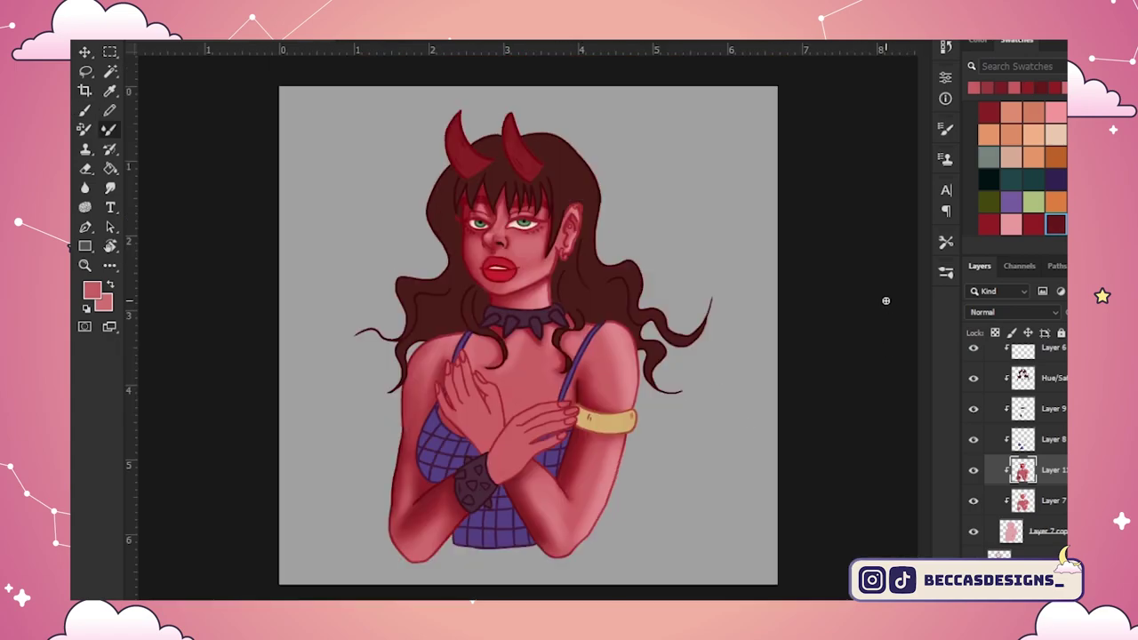
Step: Deepen the shadows around the nose with sampled dark reds and blend them into the face
{"action": "key", "text": "ctrl+plus"}
{"action": "key", "text": "ctrl+plus"}
{"action": "key", "text": "ctrl+plus"}
{"action": "left_click_drag", "start_coordinate": [503, 219], "coordinate": [594, 350]}
{"action": "left_click", "coordinate": [562, 323], "text": "alt"}
{"action": "key", "text": "shift+b"}
{"action": "left_click", "coordinate": [573, 275], "text": "alt"}
{"action": "mouse_move", "coordinate": [571, 265]}
{"action": "left_mouse_down"}
{"action": "mouse_move", "coordinate": [560, 270]}
{"action": "mouse_move", "coordinate": [564, 262]}
{"action": "left_mouse_up"}
{"action": "key", "text": "shift+b"}
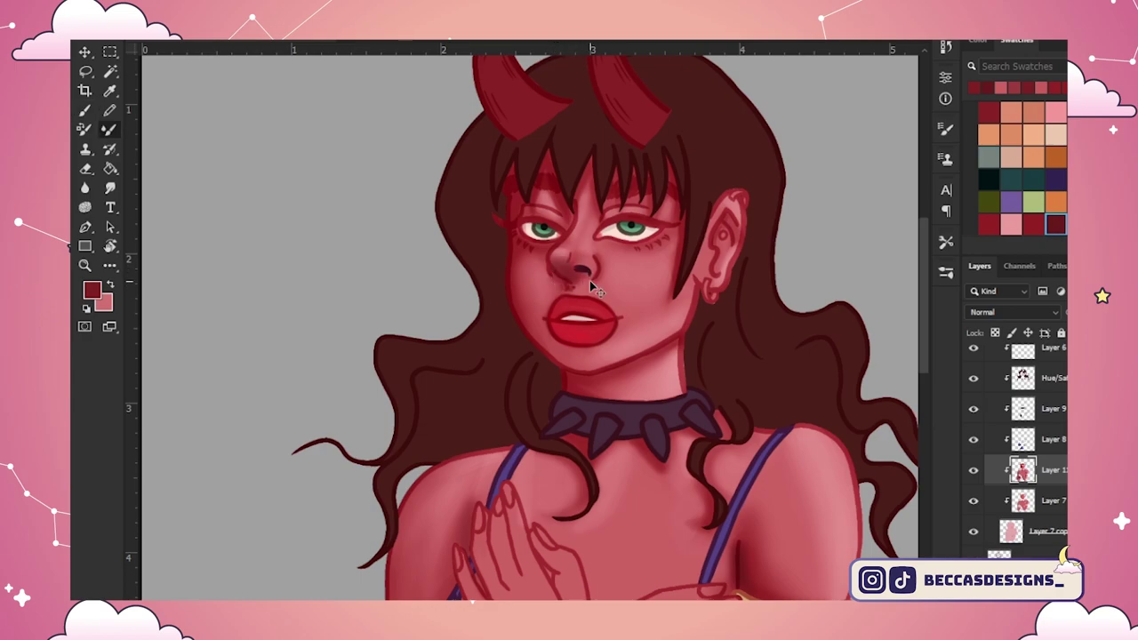
{"action": "key", "text": "b"}
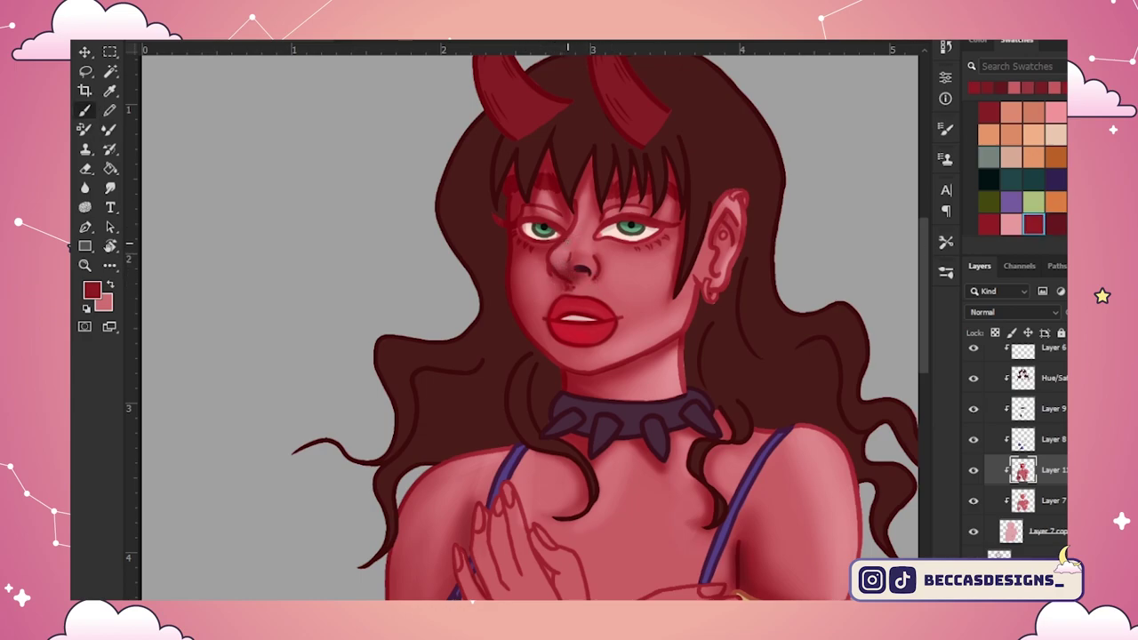
{"action": "key", "text": "shift+b"}
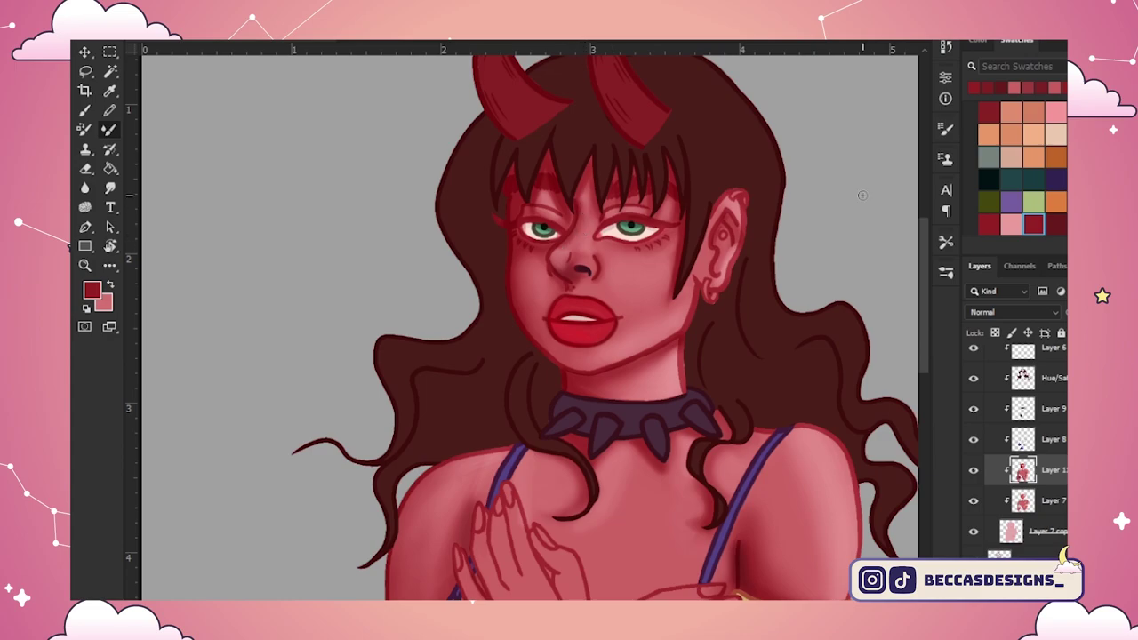
Step: Paint a small highlight on the tip of the nose with the pale peach swatch
{"action": "left_click", "coordinate": [1055, 135]}
{"action": "key", "text": "b"}
{"action": "left_click_drag", "start_coordinate": [569, 251], "coordinate": [561, 251]}
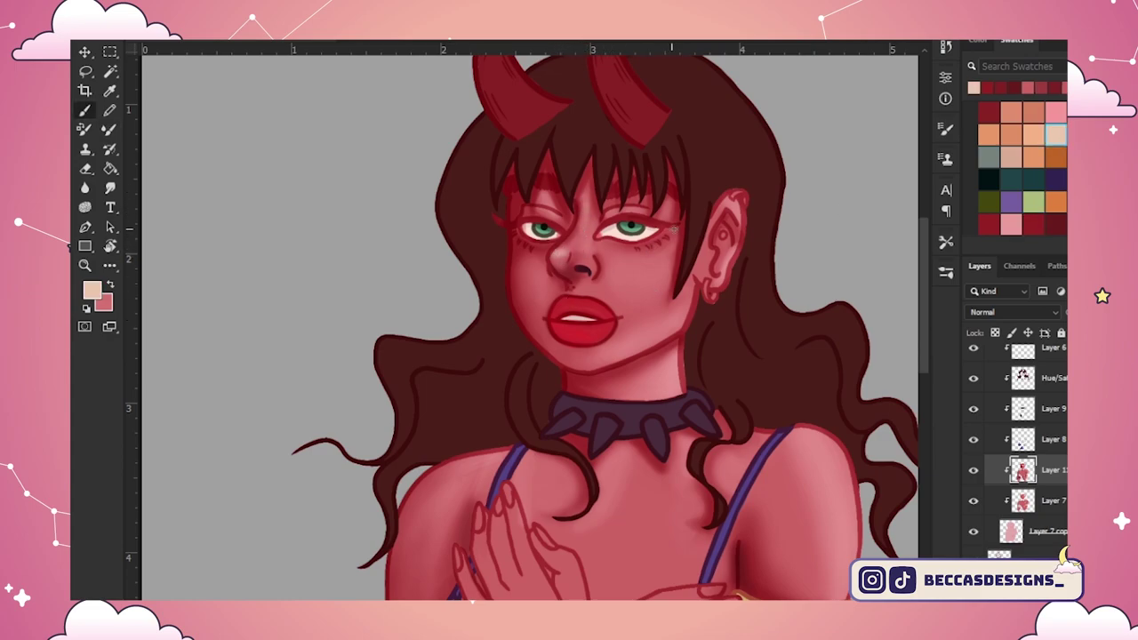
{"action": "scroll", "coordinate": [621, 193], "scroll_direction": "up", "scroll_amount": 1}
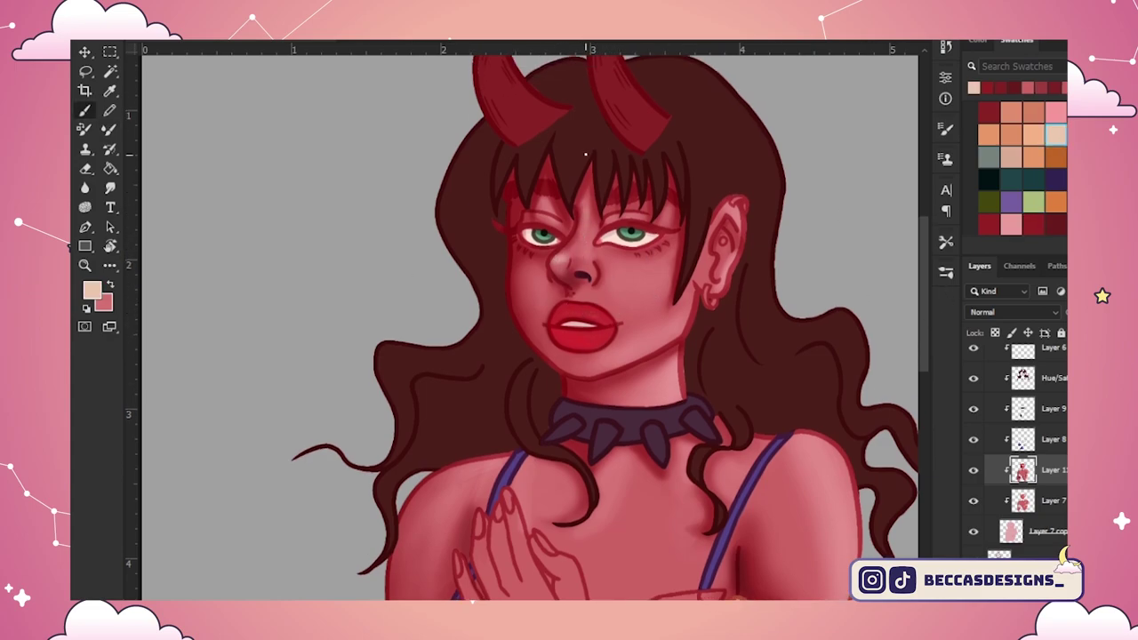
Step: Add pale peach highlights to the lower and upper lips and blend them with the Mixer Brush
{"action": "key", "text": "shift+b"}
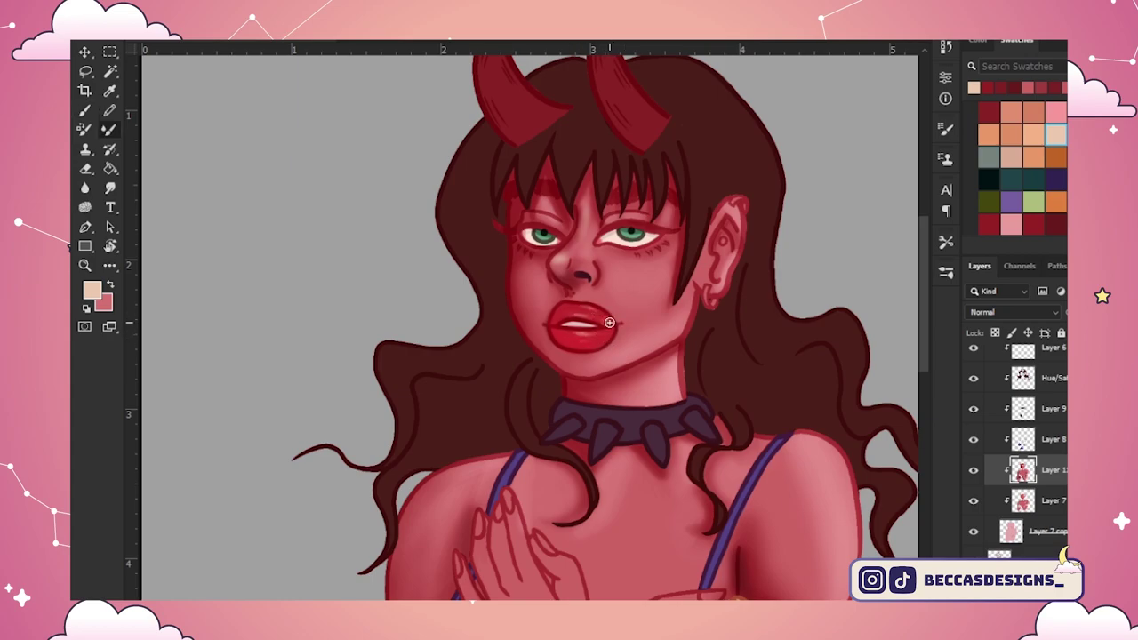
{"action": "key", "text": "shift+b"}
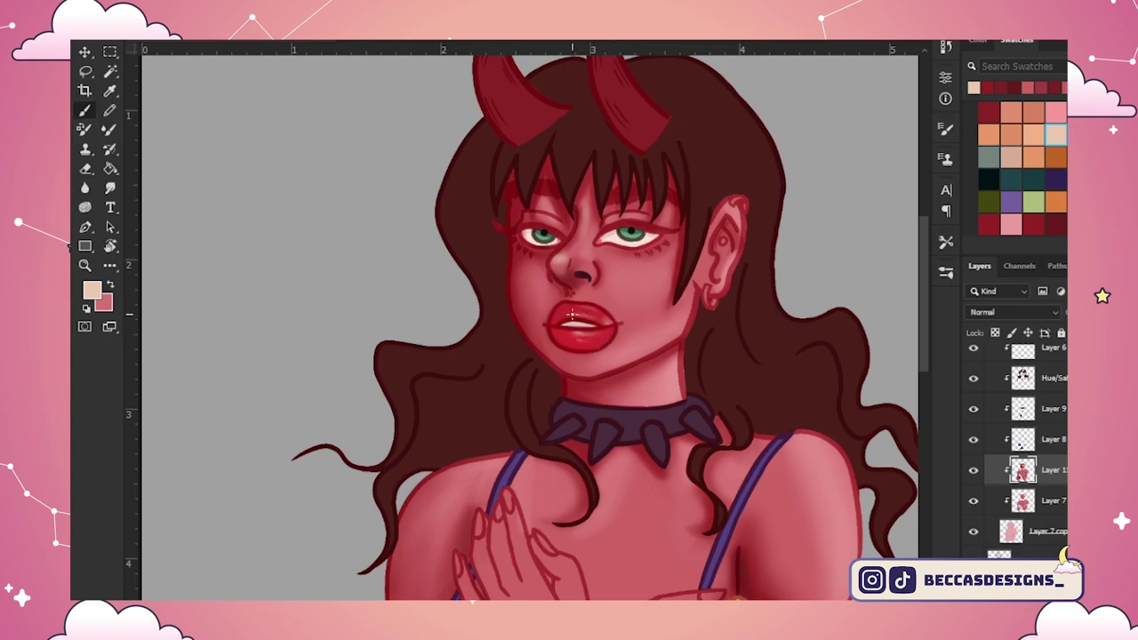
{"action": "key", "text": "shift+b"}
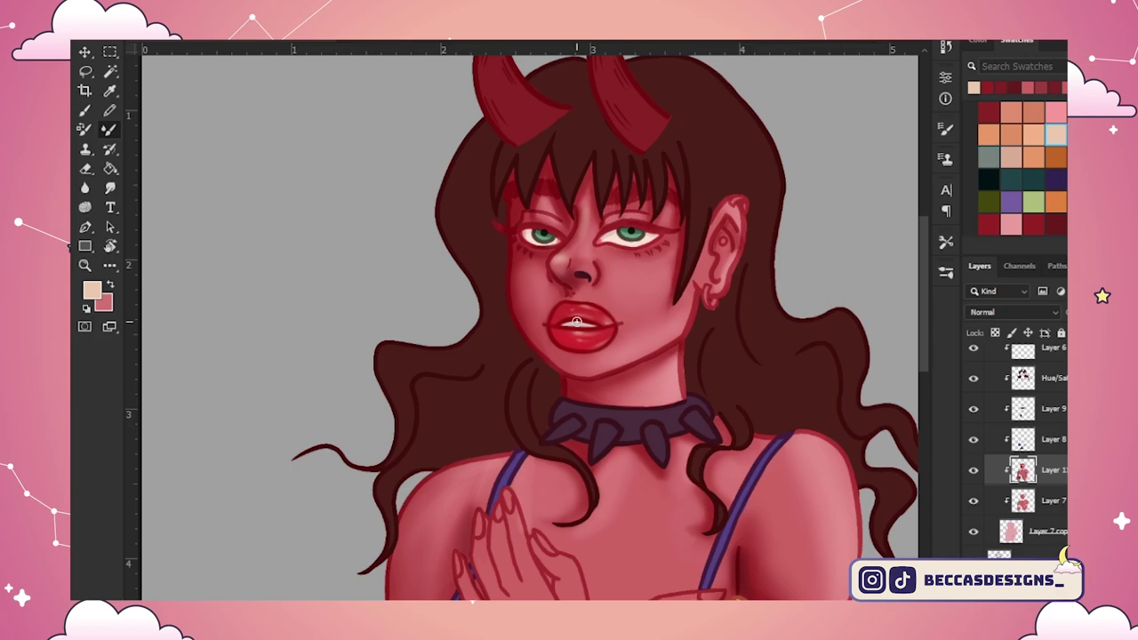
Step: Pick a darker red based on the sampled lip colour and shade the edges and corner of the lips
{"action": "key", "text": "shift+b"}
{"action": "left_click", "coordinate": [563, 337], "text": "alt"}
{"action": "left_click", "coordinate": [92, 291]}
{"action": "key", "text": "b"}
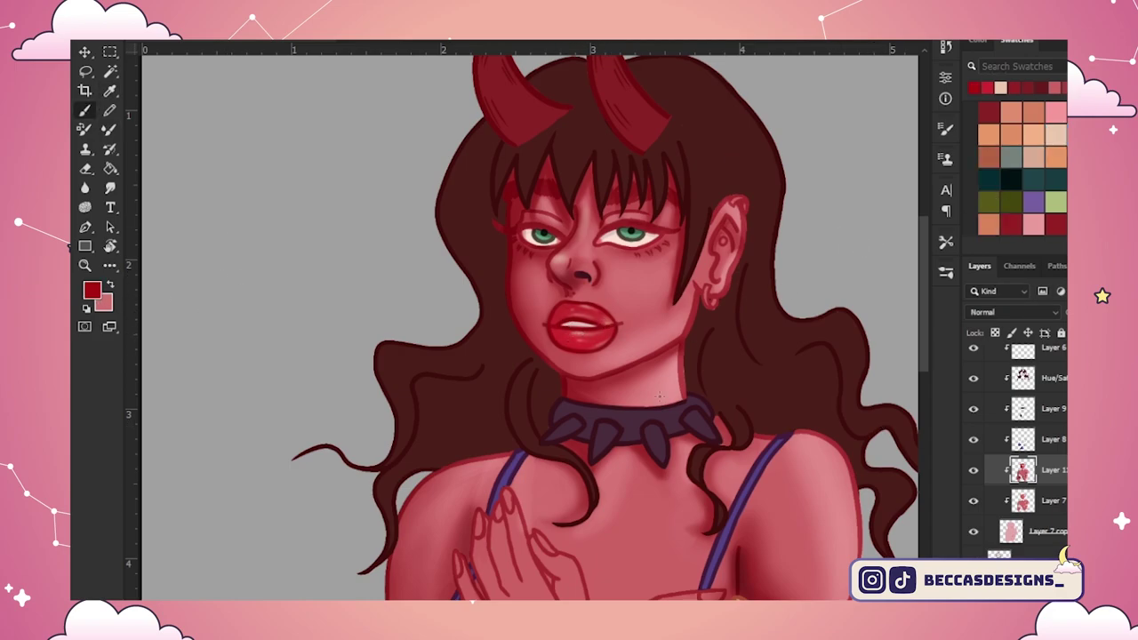
{"action": "scroll", "coordinate": [597, 339], "scroll_direction": "up", "scroll_amount": 2}
{"action": "left_click", "coordinate": [578, 347], "text": "alt"}
{"action": "left_click_drag", "start_coordinate": [533, 327], "coordinate": [550, 351]}
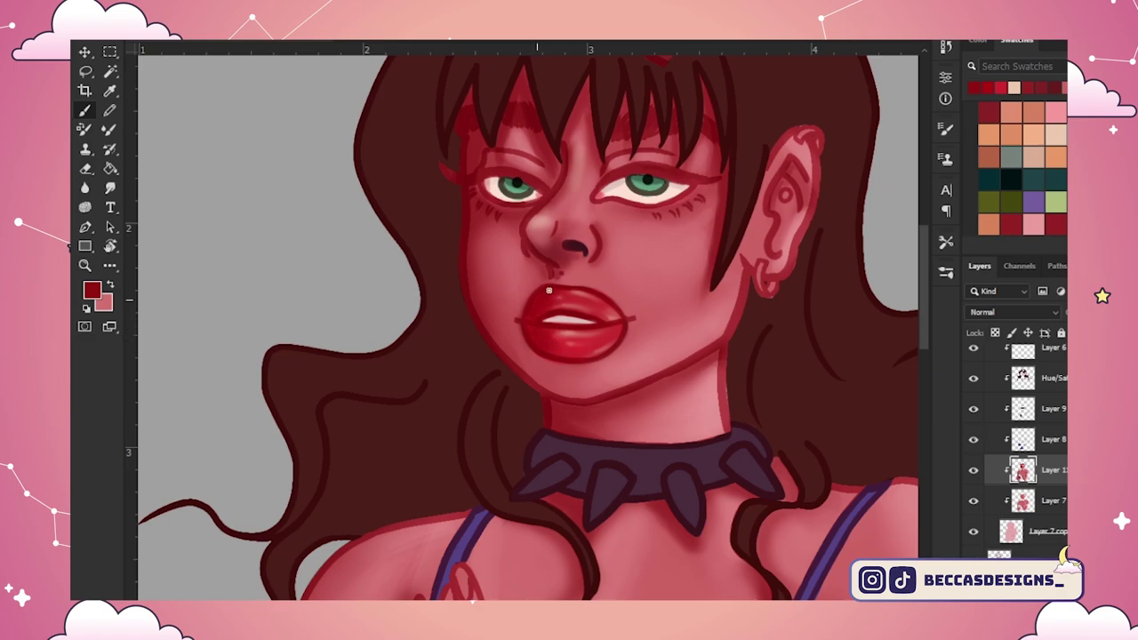
Step: Refine the shading of the lower lip with sampled reds and sample a light skin pink beside the nose
{"action": "left_click_drag", "start_coordinate": [583, 331], "coordinate": [608, 328]}
{"action": "left_click", "coordinate": [546, 339], "text": "alt"}
{"action": "left_click", "coordinate": [518, 263], "text": "alt"}
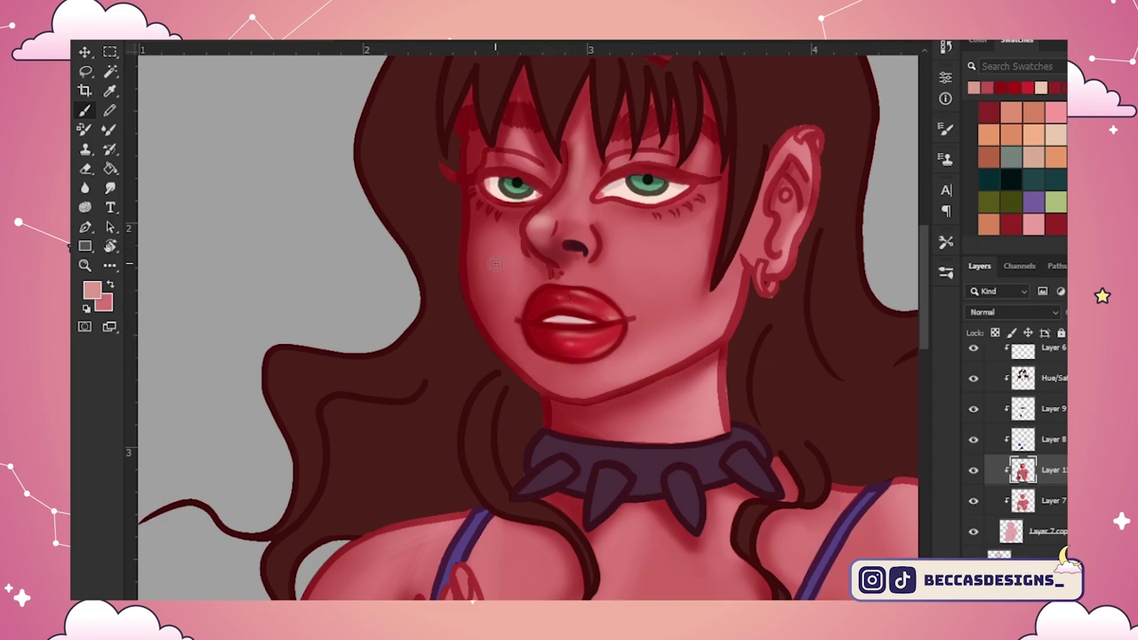
Step: Pick a pale colour based on the peach swatch and paint a soft highlight on the cheek
{"action": "key", "text": "ctrl+minus"}
{"action": "key", "text": "ctrl+minus"}
{"action": "key", "text": "ctrl+plus"}
{"action": "left_click", "coordinate": [1056, 134]}
{"action": "left_click", "coordinate": [92, 290]}
{"action": "left_click", "coordinate": [787, 190]}
{"action": "mouse_move", "coordinate": [607, 270]}
{"action": "left_mouse_down"}
{"action": "mouse_move", "coordinate": [633, 261]}
{"action": "mouse_move", "coordinate": [616, 298]}
{"action": "mouse_move", "coordinate": [637, 270]}
{"action": "mouse_move", "coordinate": [611, 298]}
{"action": "left_mouse_up"}
Step: Build up the contour shadows and highlights on both cheeks with sampled skin tones and dark reds
{"action": "left_click", "coordinate": [647, 282], "text": "alt"}
{"action": "left_click", "coordinate": [656, 286], "text": "alt"}
{"action": "left_click_drag", "start_coordinate": [484, 277], "coordinate": [499, 284]}
{"action": "left_click", "coordinate": [604, 360], "text": "alt"}
{"action": "left_click_drag", "start_coordinate": [498, 297], "coordinate": [513, 288]}
{"action": "left_click_drag", "start_coordinate": [602, 299], "coordinate": [633, 286]}
{"action": "left_click", "coordinate": [659, 262], "text": "alt"}
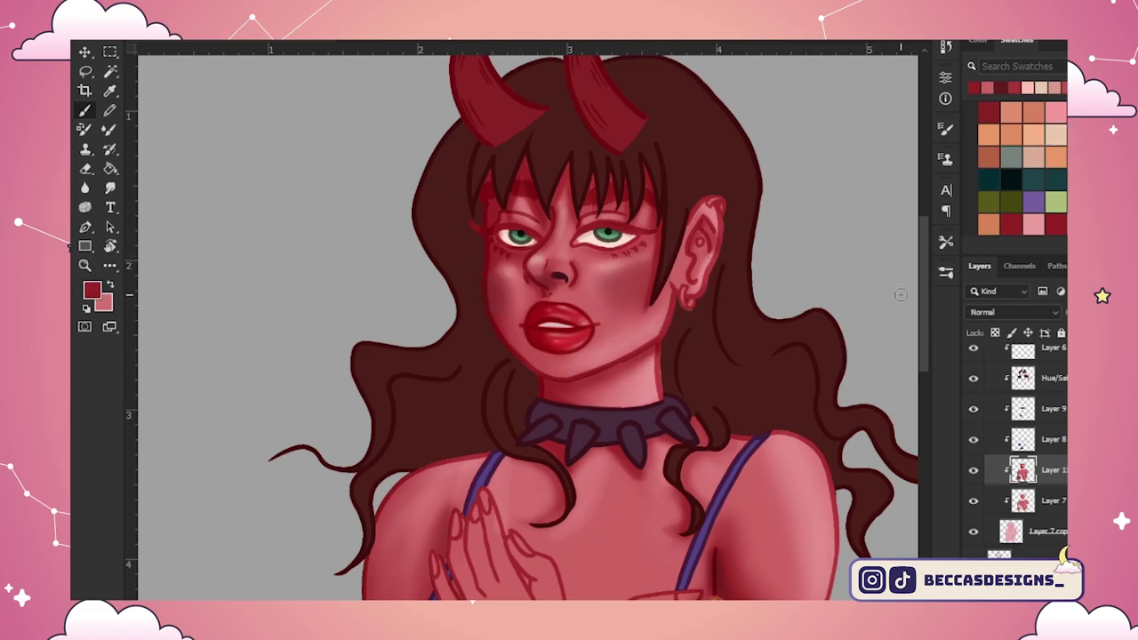
Step: Shade the fingers, back and wrist of the raised hand with the dark red swatch
{"action": "key", "text": "ctrl+minus"}
{"action": "left_click_drag", "start_coordinate": [926, 329], "coordinate": [925, 345]}
{"action": "left_click", "coordinate": [1010, 224]}
{"action": "mouse_move", "coordinate": [477, 430]}
{"action": "left_mouse_down"}
{"action": "mouse_move", "coordinate": [470, 450]}
{"action": "mouse_move", "coordinate": [535, 523]}
{"action": "left_mouse_up"}
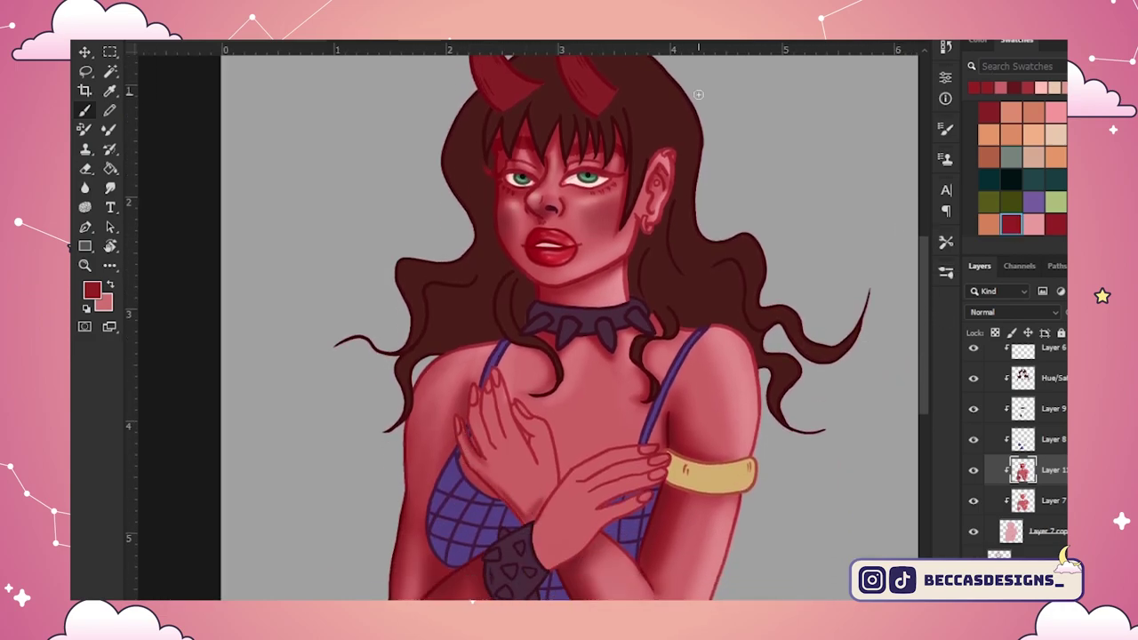
{"action": "mouse_move", "coordinate": [491, 384]}
{"action": "left_mouse_down"}
{"action": "mouse_move", "coordinate": [499, 434]}
{"action": "mouse_move", "coordinate": [535, 455]}
{"action": "left_mouse_up"}
{"action": "left_click_drag", "start_coordinate": [539, 504], "coordinate": [523, 514]}
{"action": "key", "text": "ctrl+minus"}
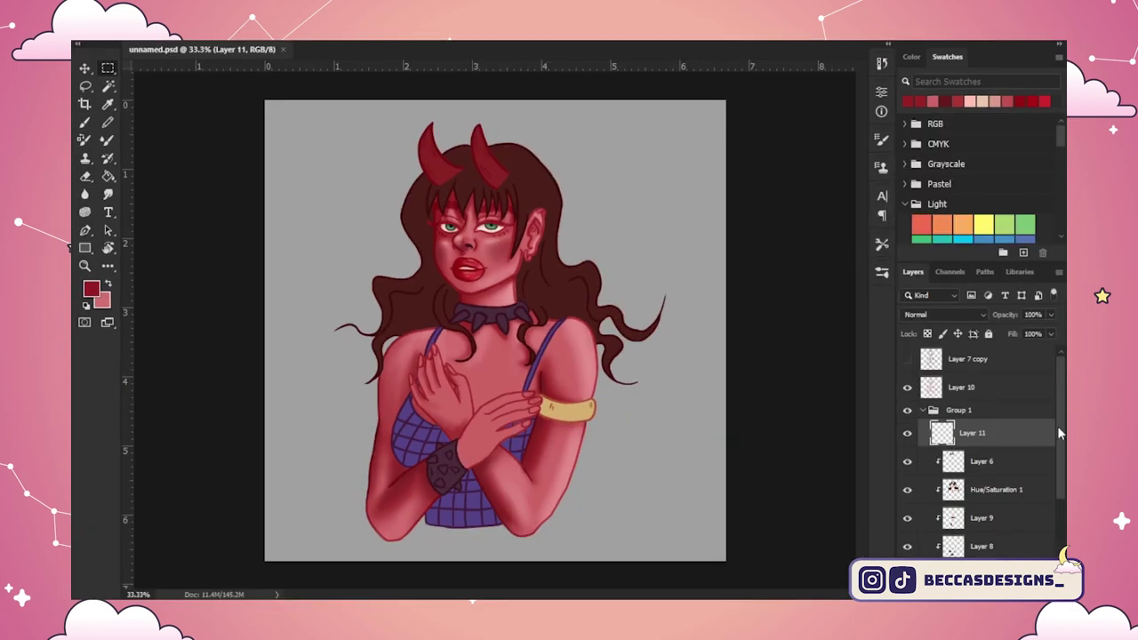
Step: On Layer 11 copy, deepen the dark red shadows beside the raised hand's thumb and between its fingers
{"action": "mouse_move", "coordinate": [1059, 433]}
{"action": "left_mouse_down"}
{"action": "mouse_move", "coordinate": [1058, 506]}
{"action": "mouse_move", "coordinate": [1059, 467]}
{"action": "mouse_move", "coordinate": [1059, 480]}
{"action": "left_mouse_up"}
{"action": "left_click", "coordinate": [989, 481]}
{"action": "key", "text": "b"}
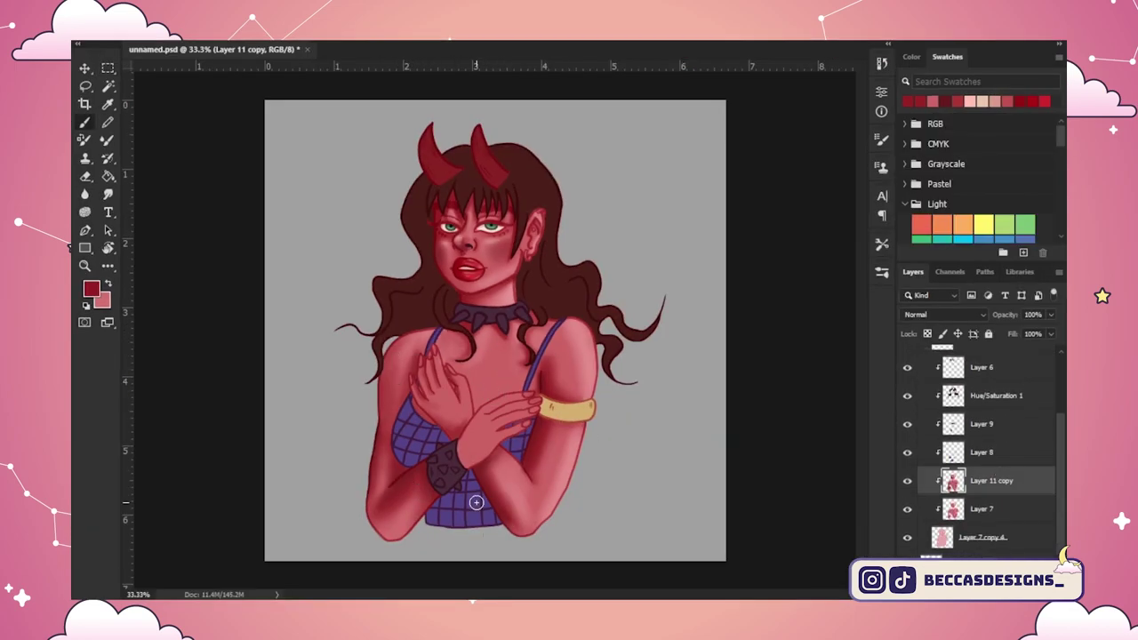
{"action": "key", "text": "x"}
{"action": "key", "text": "x"}
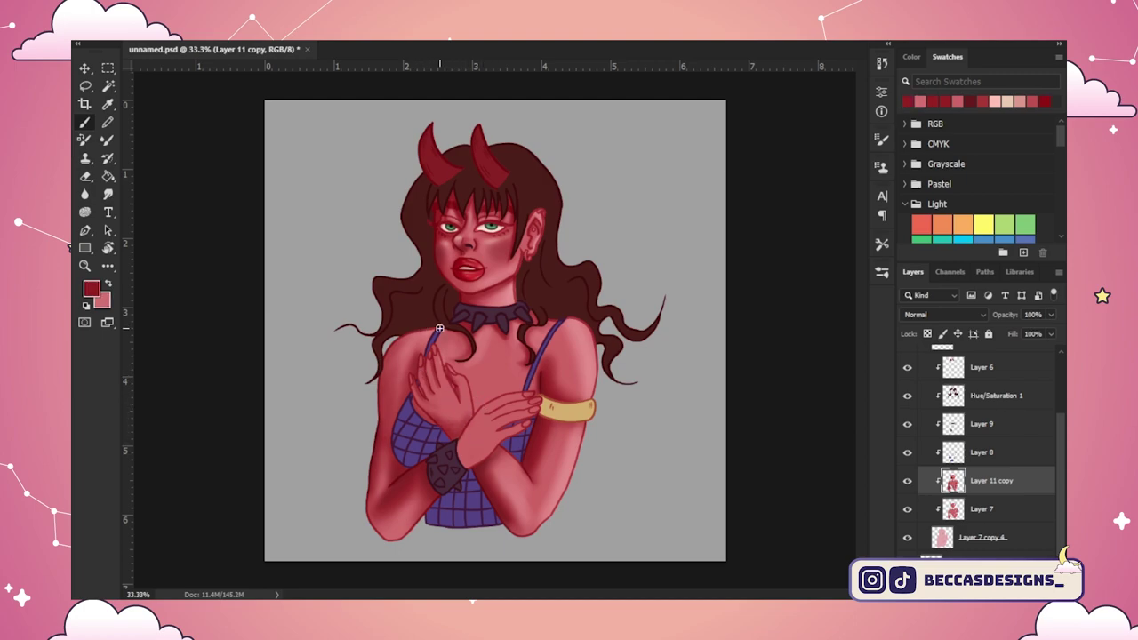
{"action": "scroll", "coordinate": [470, 416], "scroll_direction": "up", "scroll_amount": 1}
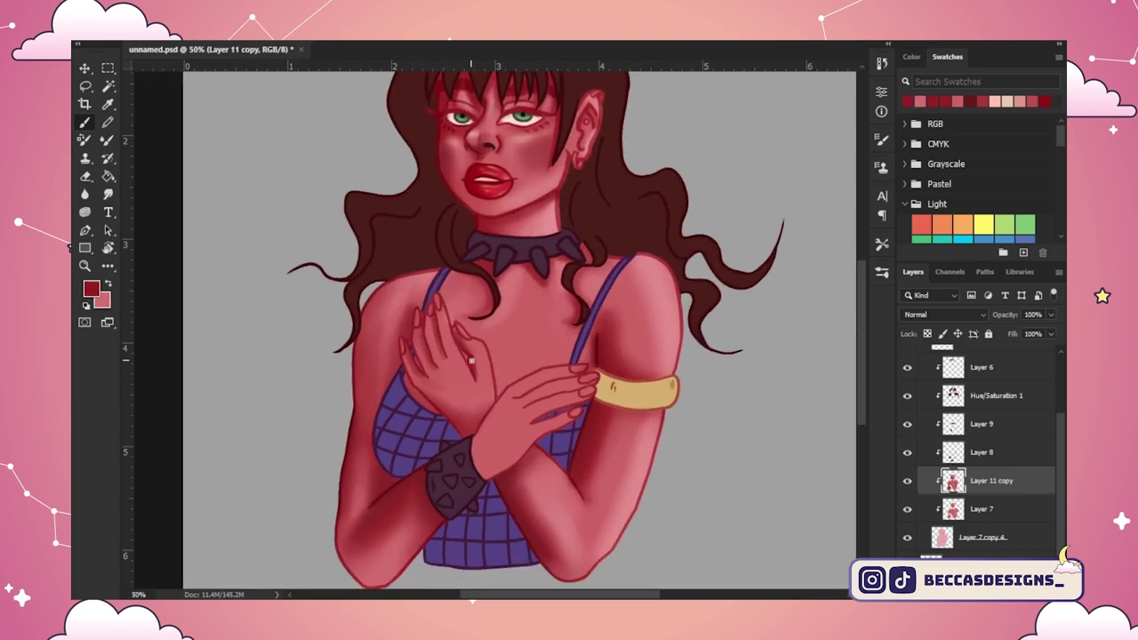
{"action": "left_click_drag", "start_coordinate": [475, 344], "coordinate": [477, 373]}
{"action": "key", "text": "x"}
{"action": "key", "text": "x"}
{"action": "left_click_drag", "start_coordinate": [420, 318], "coordinate": [430, 368]}
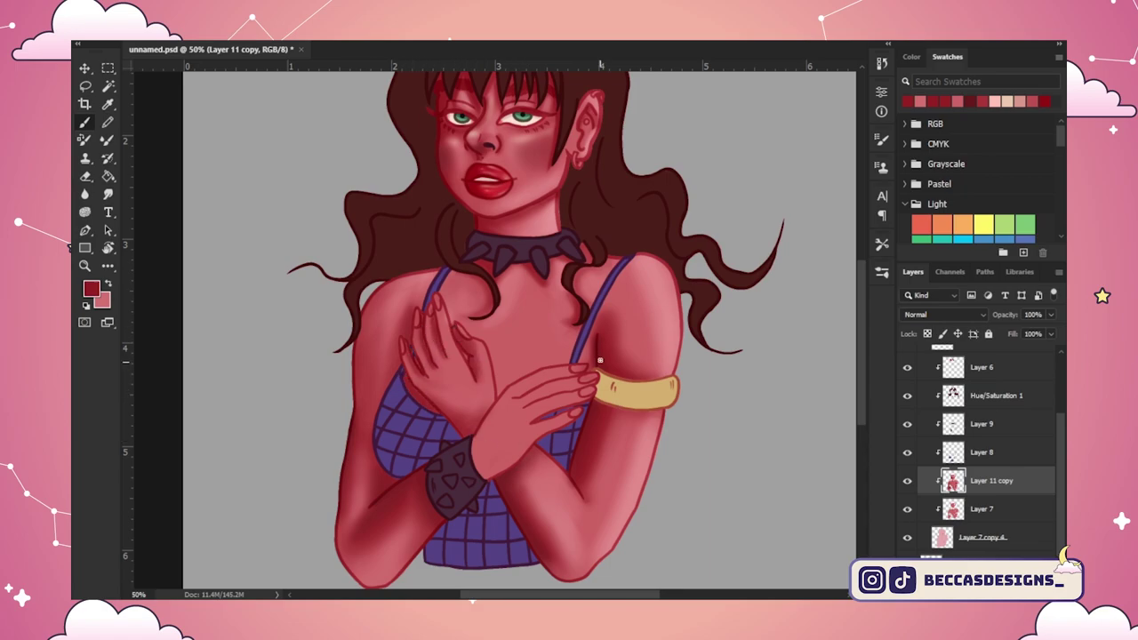
Step: Paint soft pale pink highlights along both forearms, the elbow and the outer edge of the upper arm
{"action": "left_click", "coordinate": [995, 101]}
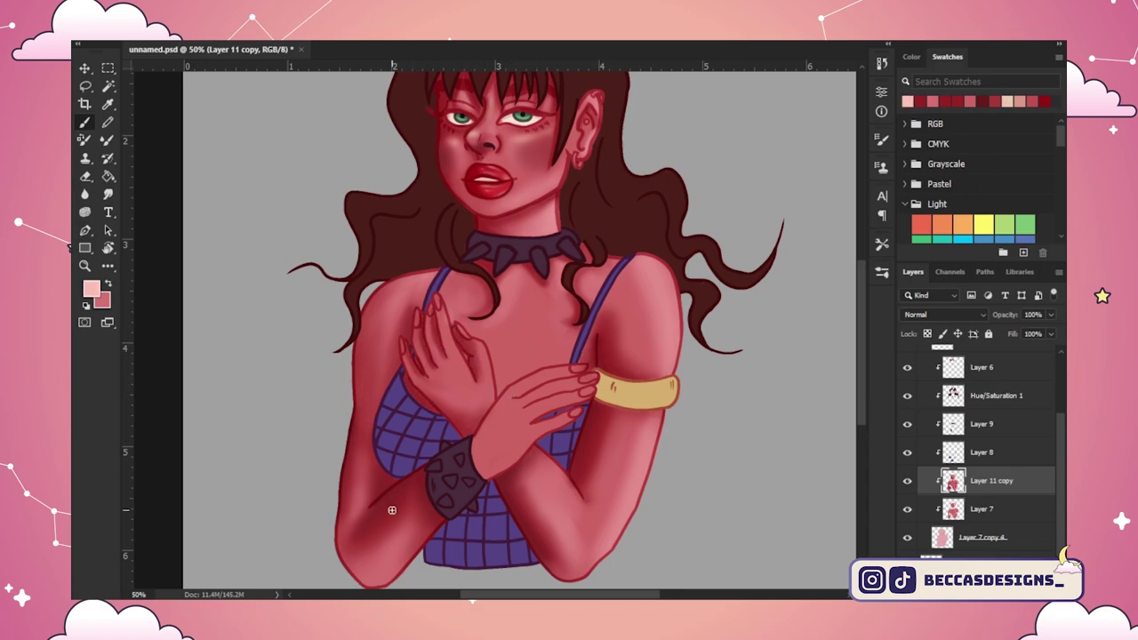
{"action": "left_click_drag", "start_coordinate": [423, 538], "coordinate": [389, 580]}
{"action": "left_click_drag", "start_coordinate": [537, 455], "coordinate": [578, 496]}
{"action": "left_click_drag", "start_coordinate": [526, 491], "coordinate": [564, 551]}
{"action": "left_click_drag", "start_coordinate": [657, 416], "coordinate": [652, 454]}
{"action": "left_click_drag", "start_coordinate": [624, 528], "coordinate": [649, 454]}
{"action": "left_click_drag", "start_coordinate": [677, 357], "coordinate": [676, 288]}
Step: Shade the raised hand with sampled dark red and add pale pink highlights to it
{"action": "left_click", "coordinate": [583, 358], "text": "alt"}
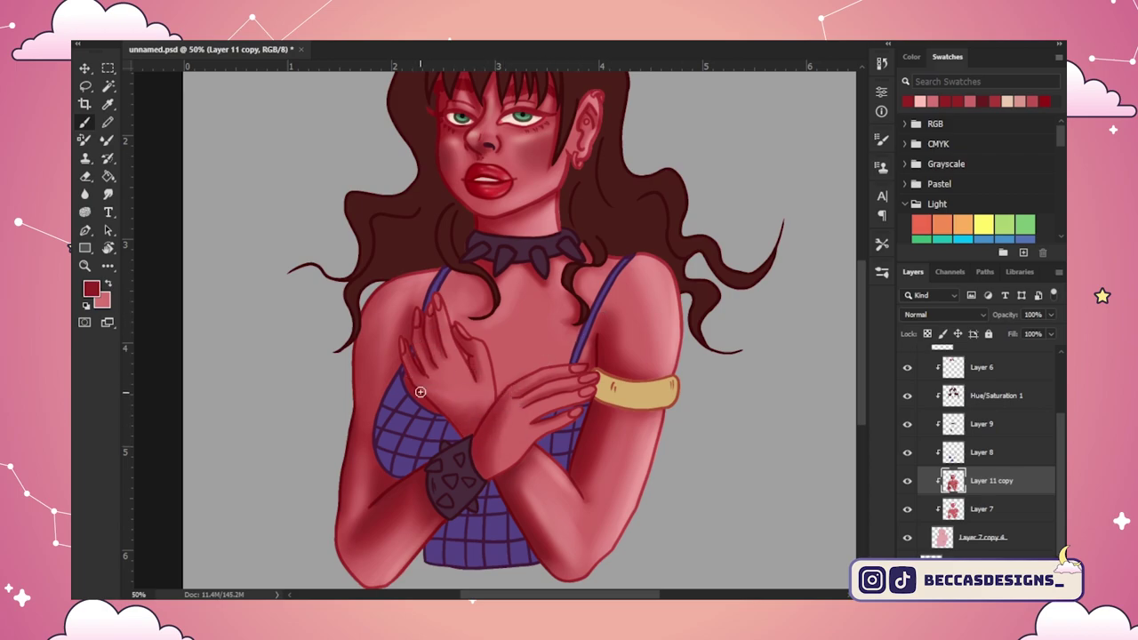
{"action": "key", "text": "x"}
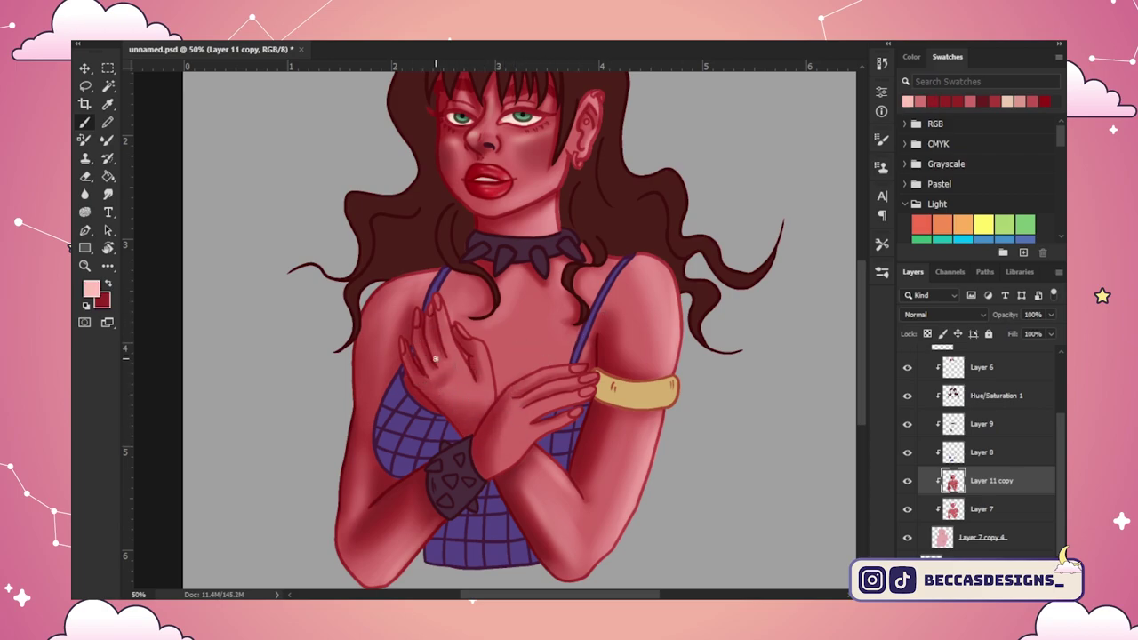
{"action": "key", "text": "x"}
Step: Sample the green of the iris and paint the fingernails of both hands with it
{"action": "left_click", "coordinate": [522, 117], "text": "alt"}
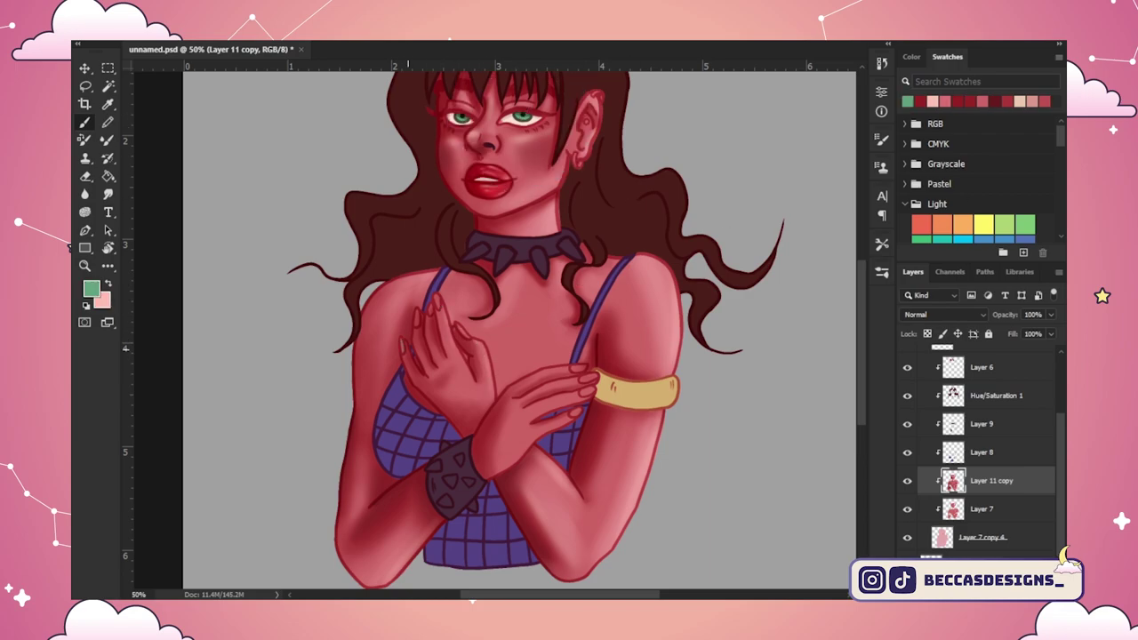
{"action": "scroll", "coordinate": [415, 345], "scroll_direction": "up", "scroll_amount": 2}
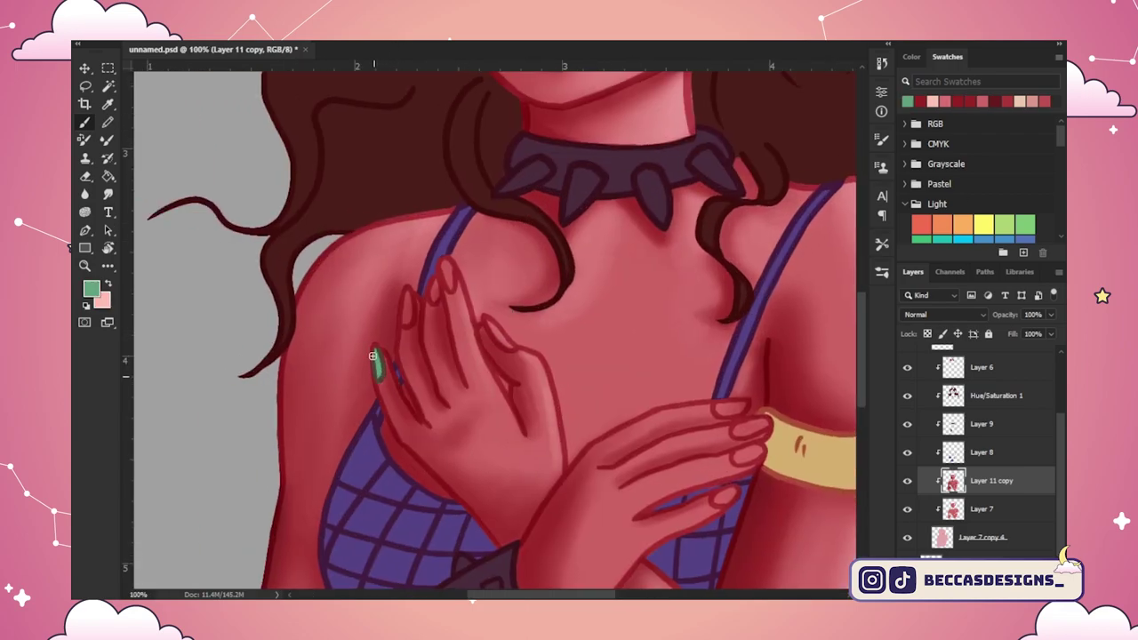
{"action": "mouse_move", "coordinate": [400, 322]}
{"action": "left_mouse_down"}
{"action": "mouse_move", "coordinate": [406, 293]}
{"action": "mouse_move", "coordinate": [452, 269]}
{"action": "mouse_move", "coordinate": [447, 283]}
{"action": "left_mouse_up"}
{"action": "left_click_drag", "start_coordinate": [487, 322], "coordinate": [512, 349]}
{"action": "mouse_move", "coordinate": [728, 375]}
{"action": "left_mouse_down"}
{"action": "mouse_move", "coordinate": [644, 389]}
{"action": "mouse_move", "coordinate": [675, 367]}
{"action": "left_mouse_up"}
{"action": "key", "text": "z"}
{"action": "key", "text": "r"}
{"action": "mouse_move", "coordinate": [670, 319]}
{"action": "left_mouse_down"}
{"action": "mouse_move", "coordinate": [596, 369]}
{"action": "mouse_move", "coordinate": [627, 361]}
{"action": "mouse_move", "coordinate": [648, 391]}
{"action": "mouse_move", "coordinate": [652, 442]}
{"action": "left_mouse_up"}
{"action": "key", "text": "b"}
{"action": "key", "text": "r"}
{"action": "key", "text": "Escape"}
{"action": "key", "text": "b"}
Step: Touch up the skin and outlines around the fingers and nails with sampled reds
{"action": "left_click", "coordinate": [559, 416], "text": "alt"}
{"action": "left_click", "coordinate": [569, 417], "text": "alt"}
{"action": "left_click", "coordinate": [574, 412], "text": "alt"}
{"action": "left_click", "coordinate": [560, 409], "text": "alt"}
{"action": "left_click", "coordinate": [558, 399], "text": "alt"}
{"action": "left_click", "coordinate": [573, 412], "text": "alt"}
{"action": "left_click_drag", "start_coordinate": [570, 388], "coordinate": [566, 427]}
{"action": "left_click", "coordinate": [213, 298], "text": "alt"}
{"action": "left_click", "coordinate": [206, 331], "text": "alt"}
{"action": "left_click", "coordinate": [203, 340], "text": "alt"}
Step: Select the contents of Layer 9 and recolour the gold armlet with the nail green
{"action": "left_click", "coordinate": [982, 424]}
{"action": "scroll", "coordinate": [604, 400], "scroll_direction": "down", "scroll_amount": 1}
{"action": "left_click", "coordinate": [613, 422], "text": "alt"}
{"action": "key", "text": "x"}
{"action": "left_click", "coordinate": [569, 395], "text": "alt"}
{"action": "left_click", "coordinate": [953, 424], "text": "ctrl"}
{"action": "left_click", "coordinate": [667, 428]}
Step: On Layer 11 copy, paint the armlet's former tan into both irises and blend it with the Mixer Brush
{"action": "left_click_drag", "start_coordinate": [863, 369], "coordinate": [864, 290]}
{"action": "left_click", "coordinate": [991, 481]}
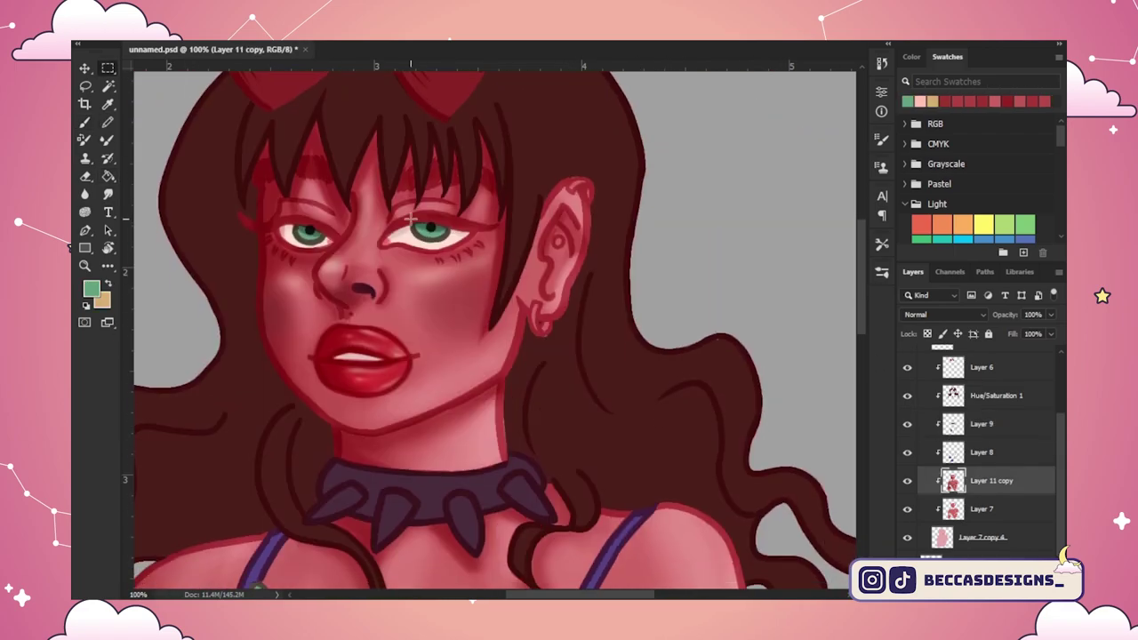
{"action": "key", "text": "x"}
{"action": "left_click", "coordinate": [431, 237]}
{"action": "left_click", "coordinate": [308, 238]}
{"action": "left_click", "coordinate": [107, 140]}
{"action": "left_click_drag", "start_coordinate": [417, 229], "coordinate": [441, 229]}
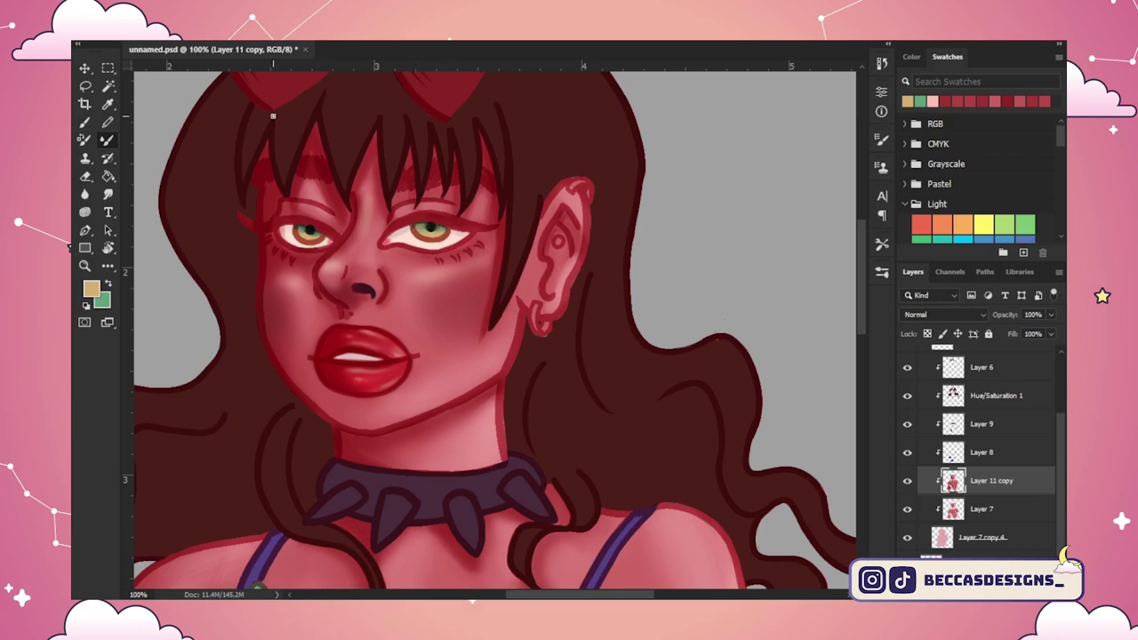
Step: Touch up the irises and pupils with sampled olive and black using the regular brush
{"action": "key", "text": "shift+b"}
{"action": "left_click", "coordinate": [436, 224], "text": "alt"}
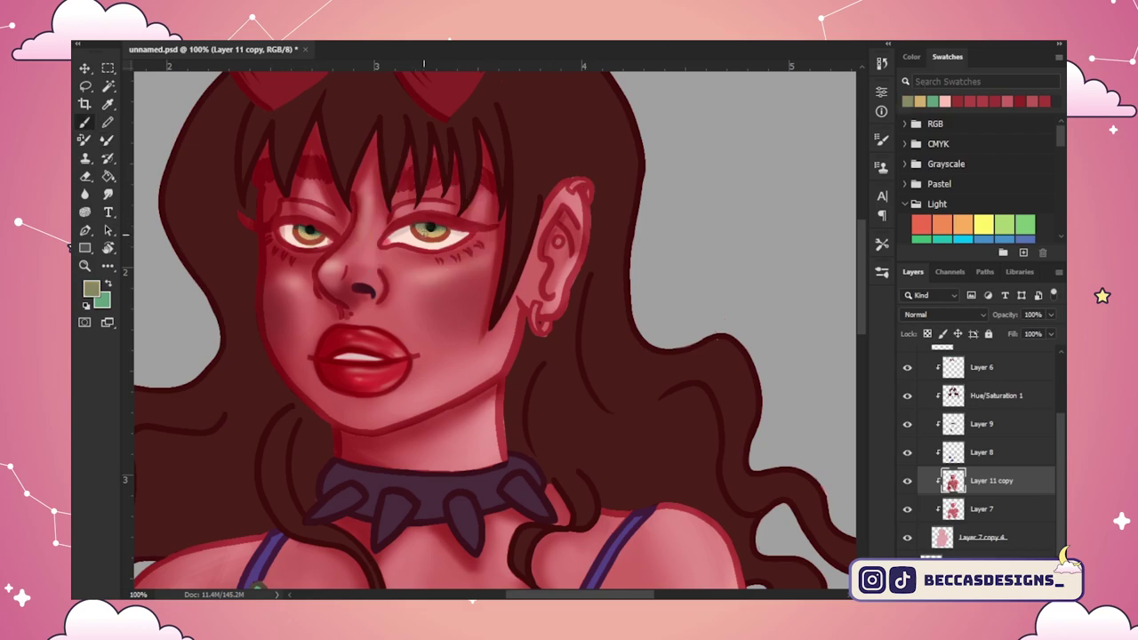
{"action": "left_click", "coordinate": [430, 227], "text": "alt"}
Step: Brighten both irises with the bright yellow swatch
{"action": "key", "text": "ctrl+minus"}
{"action": "key", "text": "ctrl+minus"}
{"action": "left_click_drag", "start_coordinate": [863, 221], "coordinate": [863, 256]}
{"action": "left_click_drag", "start_coordinate": [863, 312], "coordinate": [863, 270]}
{"action": "key", "text": "ctrl+plus"}
{"action": "key", "text": "ctrl+plus"}
{"action": "left_click", "coordinate": [983, 225]}
{"action": "left_click_drag", "start_coordinate": [299, 219], "coordinate": [318, 218]}
{"action": "left_click_drag", "start_coordinate": [420, 215], "coordinate": [443, 215]}
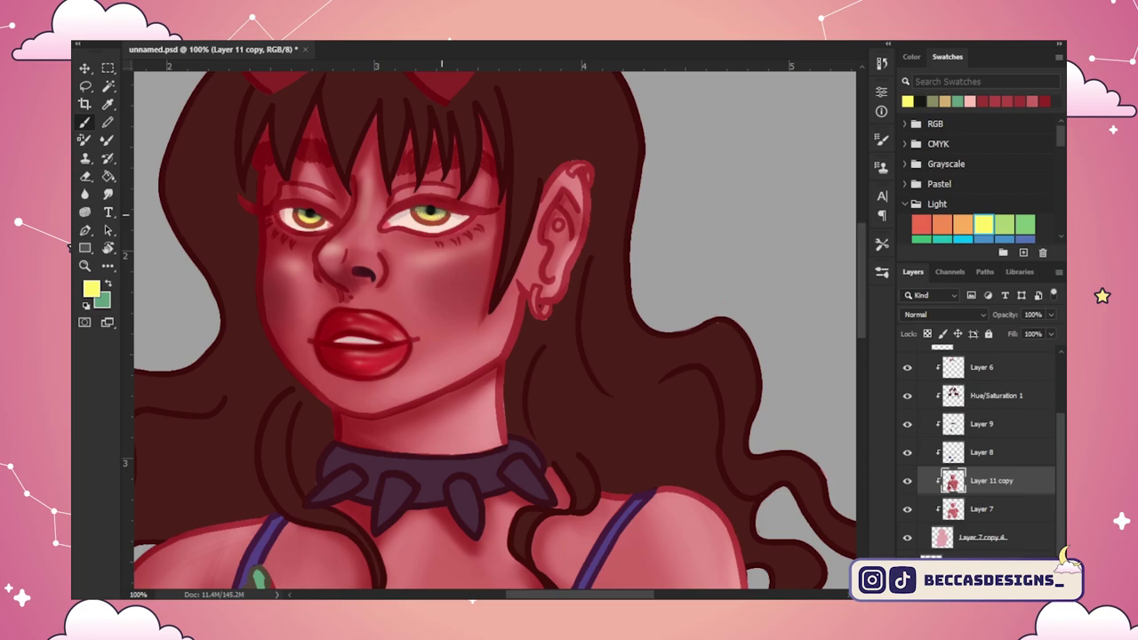
Step: Sample the pale cream of the eye white and paint highlights on the lower hand's knuckles, fingers and back
{"action": "left_click", "coordinate": [287, 218], "text": "alt"}
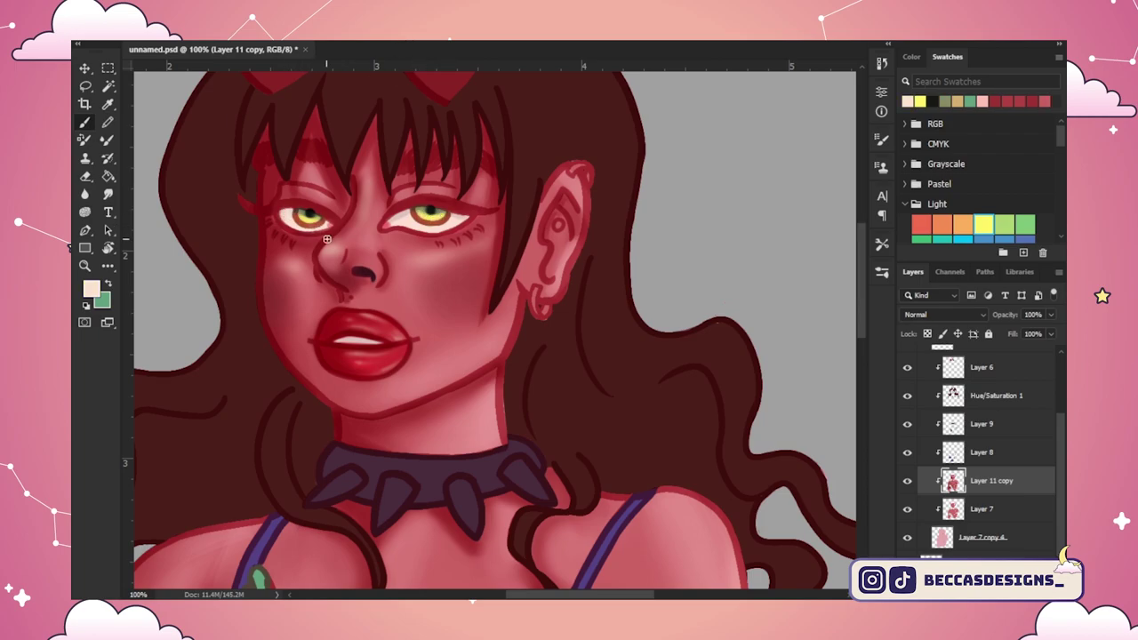
{"action": "key", "text": "ctrl+minus"}
{"action": "key", "text": "ctrl+minus"}
{"action": "key", "text": "ctrl+minus"}
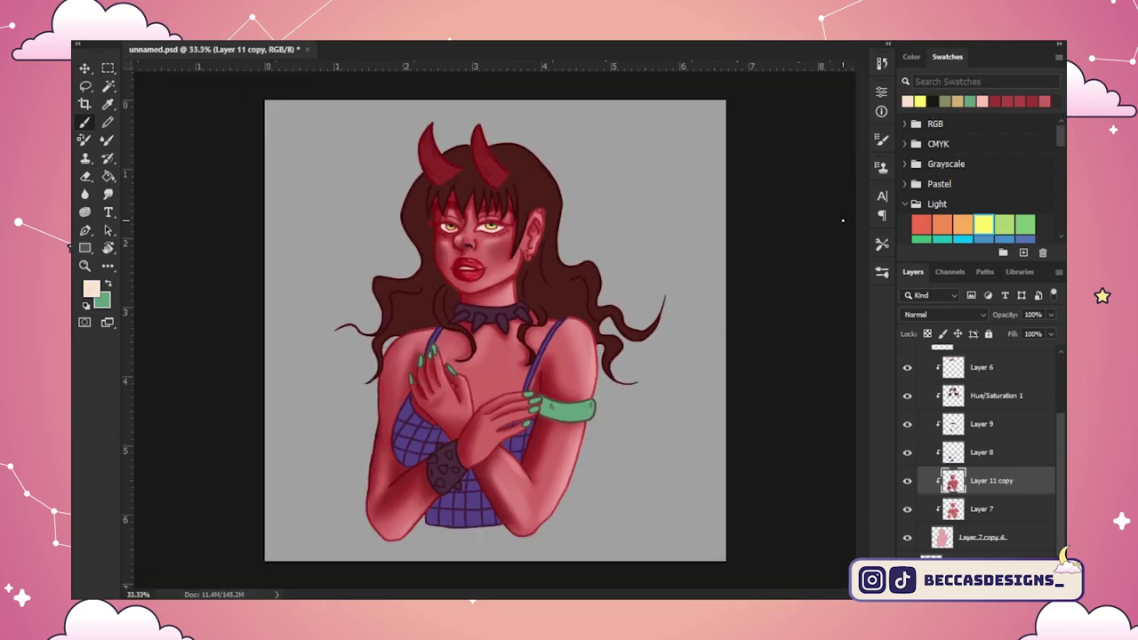
{"action": "key", "text": "ctrl+plus"}
{"action": "key", "text": "ctrl+plus"}
{"action": "scroll", "coordinate": [498, 355], "scroll_direction": "down", "scroll_amount": 5}
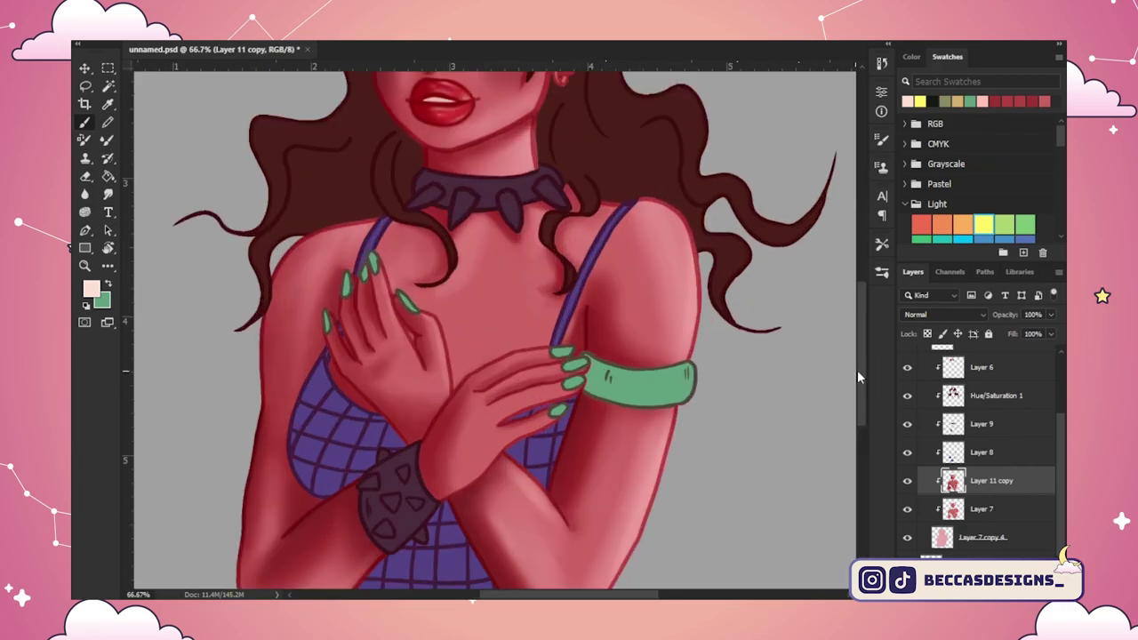
{"action": "left_click_drag", "start_coordinate": [475, 366], "coordinate": [481, 381]}
{"action": "left_click_drag", "start_coordinate": [481, 328], "coordinate": [512, 312]}
{"action": "left_click_drag", "start_coordinate": [514, 308], "coordinate": [561, 318]}
{"action": "left_click_drag", "start_coordinate": [530, 346], "coordinate": [561, 337]}
{"action": "left_click_drag", "start_coordinate": [477, 408], "coordinate": [458, 427]}
Step: Blend the shading and highlights of both hands with sampled skin reds and pinks
{"action": "left_click", "coordinate": [454, 424], "text": "alt"}
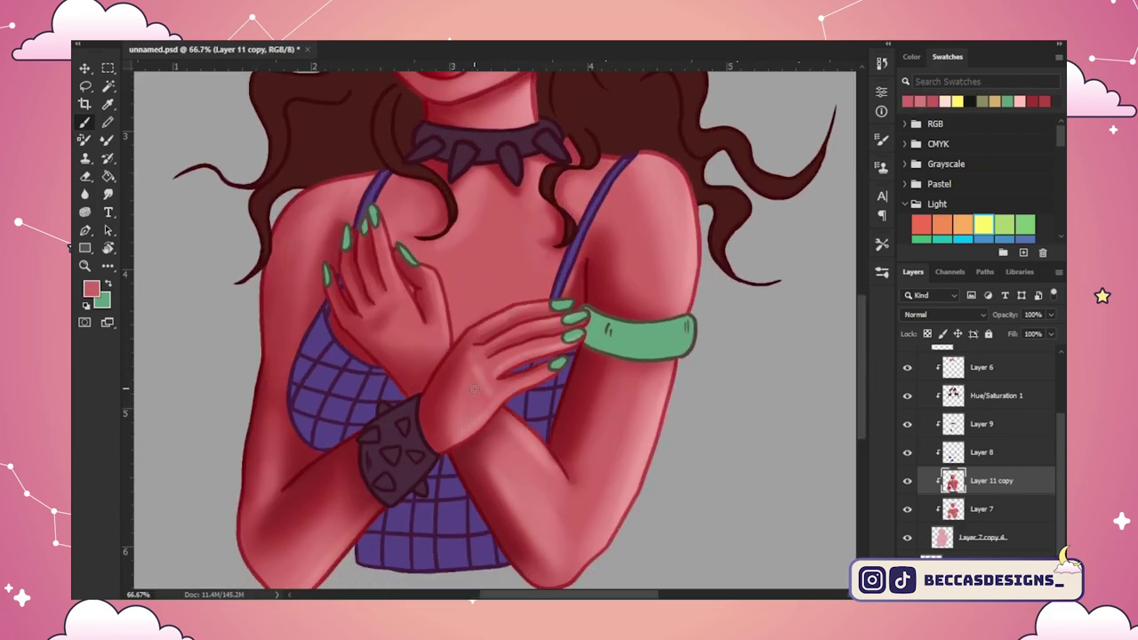
{"action": "left_click", "coordinate": [549, 361], "text": "alt"}
{"action": "left_click", "coordinate": [539, 366], "text": "alt"}
{"action": "left_click", "coordinate": [995, 102]}
{"action": "left_click", "coordinate": [468, 425], "text": "alt"}
{"action": "key", "text": "x"}
{"action": "left_click", "coordinate": [375, 281], "text": "alt"}
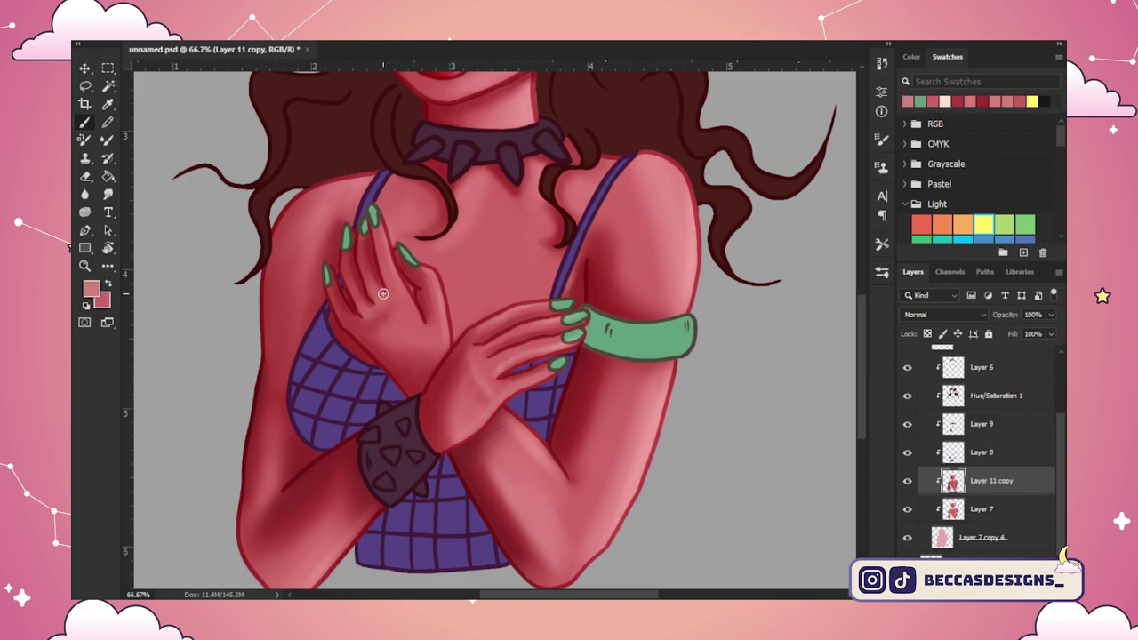
Step: Add pale cream highlights to the raised hand's fingers and softly highlight and shade the chest
{"action": "left_click", "coordinate": [945, 101]}
{"action": "left_click_drag", "start_coordinate": [374, 211], "coordinate": [388, 254]}
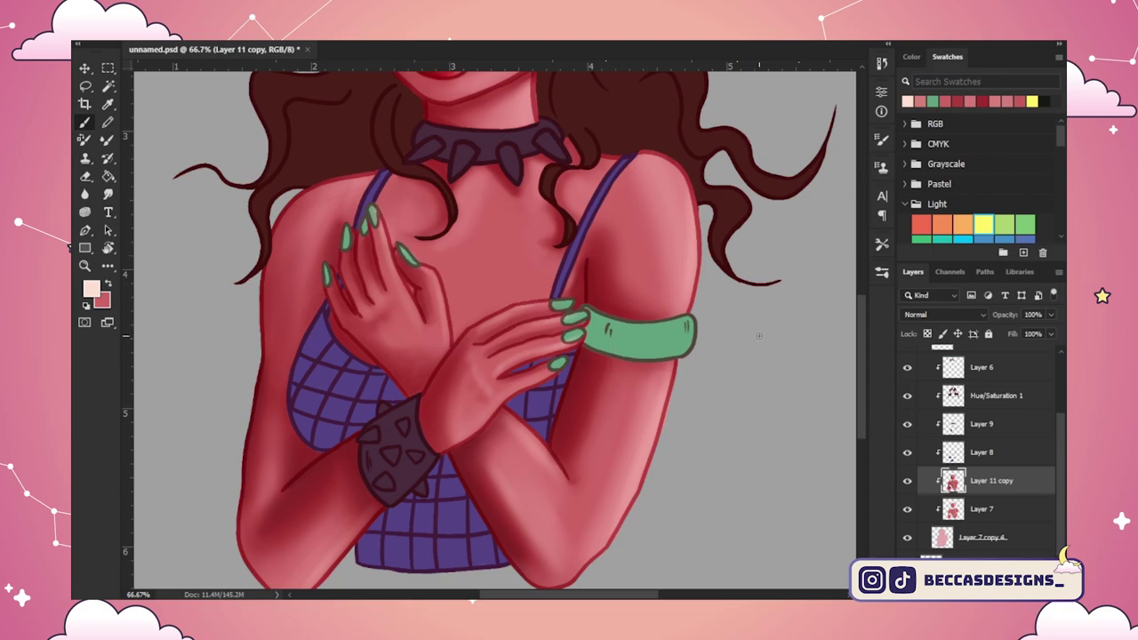
{"action": "key", "text": "ctrl+minus"}
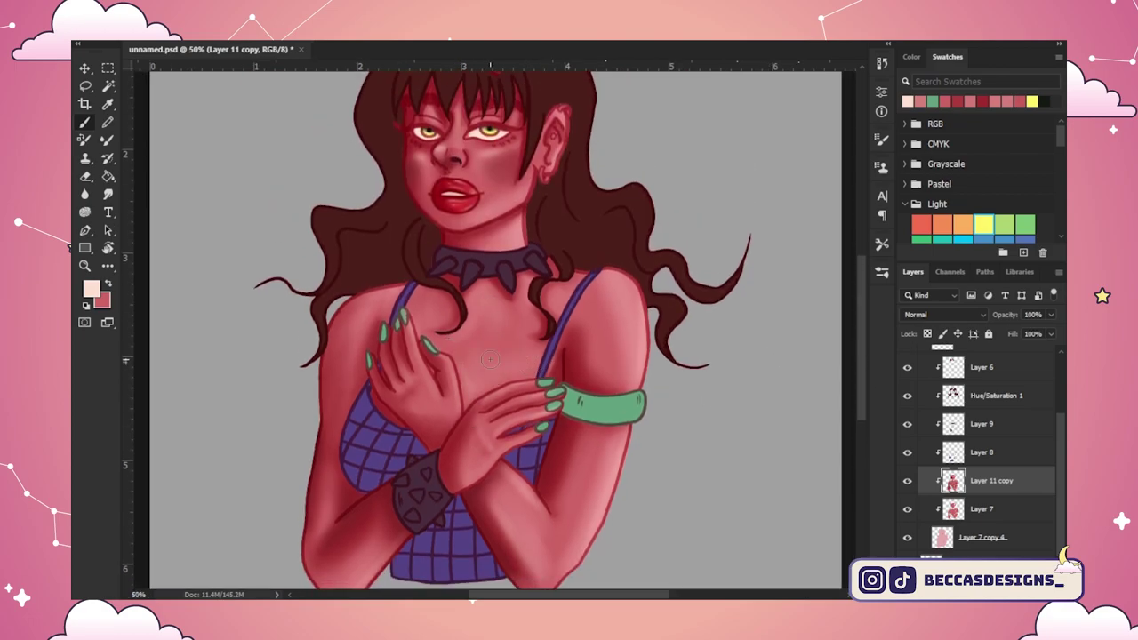
{"action": "key", "text": "x"}
{"action": "key", "text": "x"}
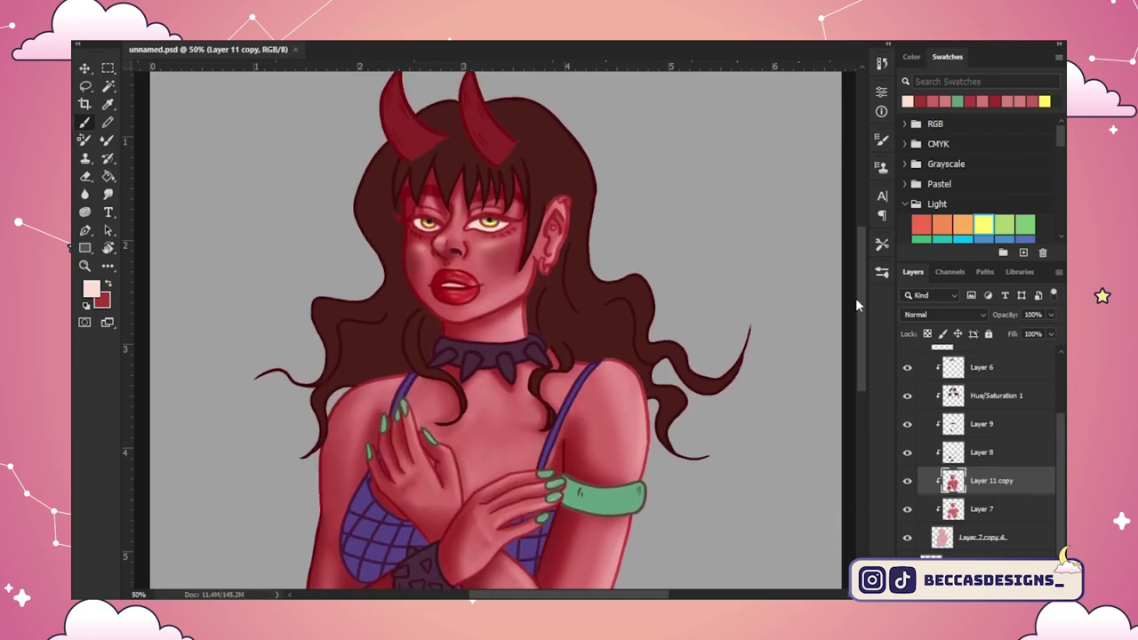
Step: Paint the earlobe hoop in purple sampled from the top's strap and the upper ear cuff in nail green
{"action": "left_click", "coordinate": [570, 407], "text": "alt"}
{"action": "scroll", "coordinate": [528, 233], "scroll_direction": "up", "scroll_amount": 2}
{"action": "mouse_move", "coordinate": [558, 287]}
{"action": "left_mouse_down"}
{"action": "mouse_move", "coordinate": [562, 310]}
{"action": "mouse_move", "coordinate": [570, 304]}
{"action": "left_mouse_up"}
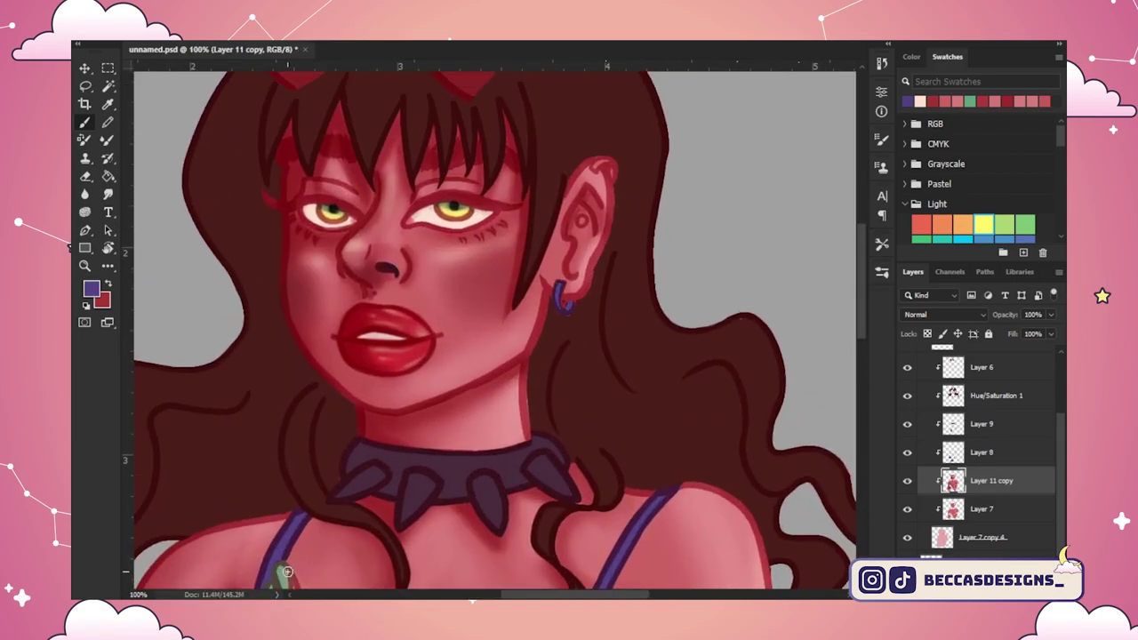
{"action": "left_click", "coordinate": [285, 573], "text": "alt"}
Step: Add a pale cream highlight to the earlobe hoop and shade the hoop and ear cuff with sampled tones
{"action": "left_click", "coordinate": [931, 101]}
{"action": "left_click_drag", "start_coordinate": [555, 294], "coordinate": [563, 306]}
{"action": "left_click", "coordinate": [564, 315], "text": "alt"}
{"action": "left_click", "coordinate": [560, 298], "text": "alt"}
{"action": "left_click", "coordinate": [606, 164], "text": "alt"}
{"action": "left_click", "coordinate": [609, 161], "text": "alt"}
{"action": "left_click", "coordinate": [558, 290], "text": "alt"}
{"action": "left_click", "coordinate": [558, 302], "text": "alt"}
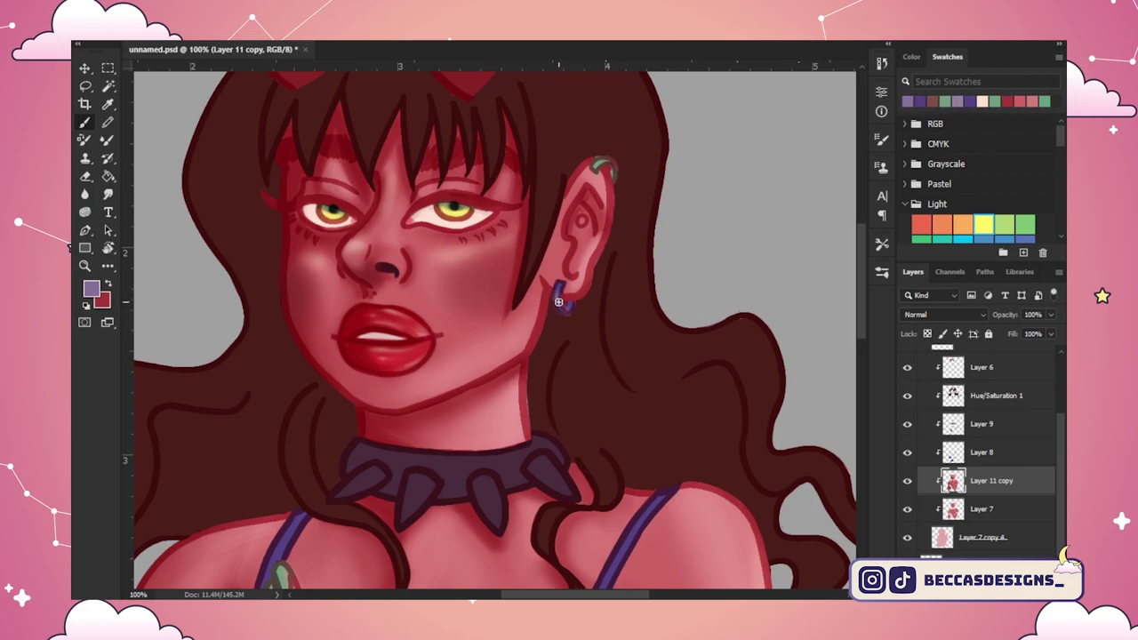
Step: Save the hoop's sampled lavender as a new swatch and deepen the hoop with sampled dark purple
{"action": "left_click", "coordinate": [559, 299], "text": "alt"}
{"action": "left_click_drag", "start_coordinate": [1060, 141], "coordinate": [1060, 233]}
{"action": "left_click", "coordinate": [1023, 252]}
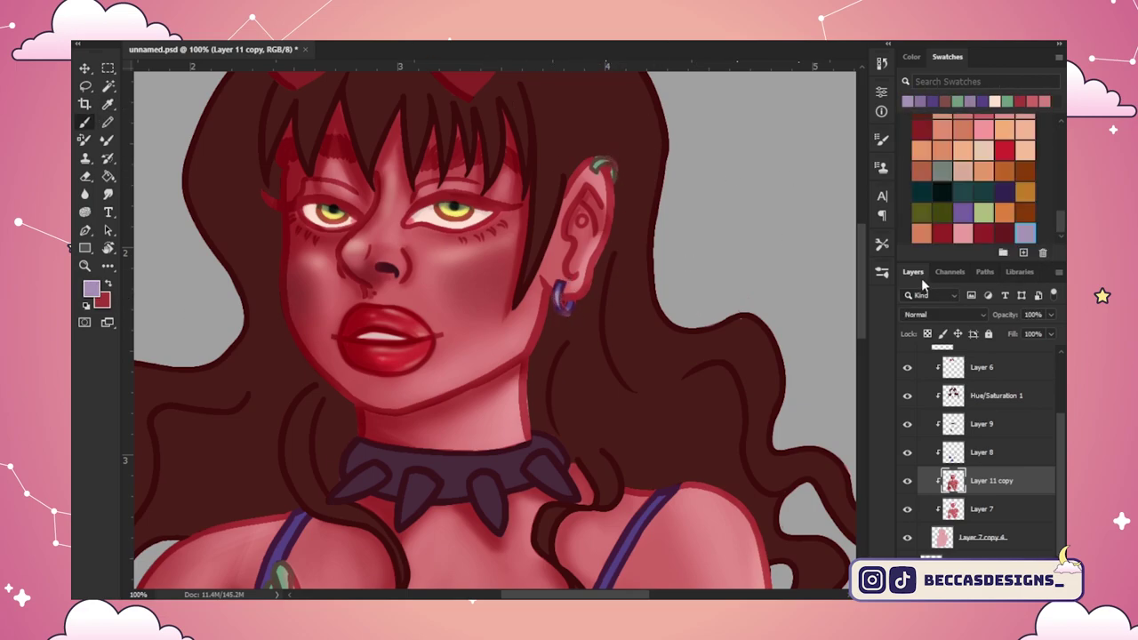
{"action": "key", "text": "x"}
{"action": "left_click", "coordinate": [559, 302], "text": "alt"}
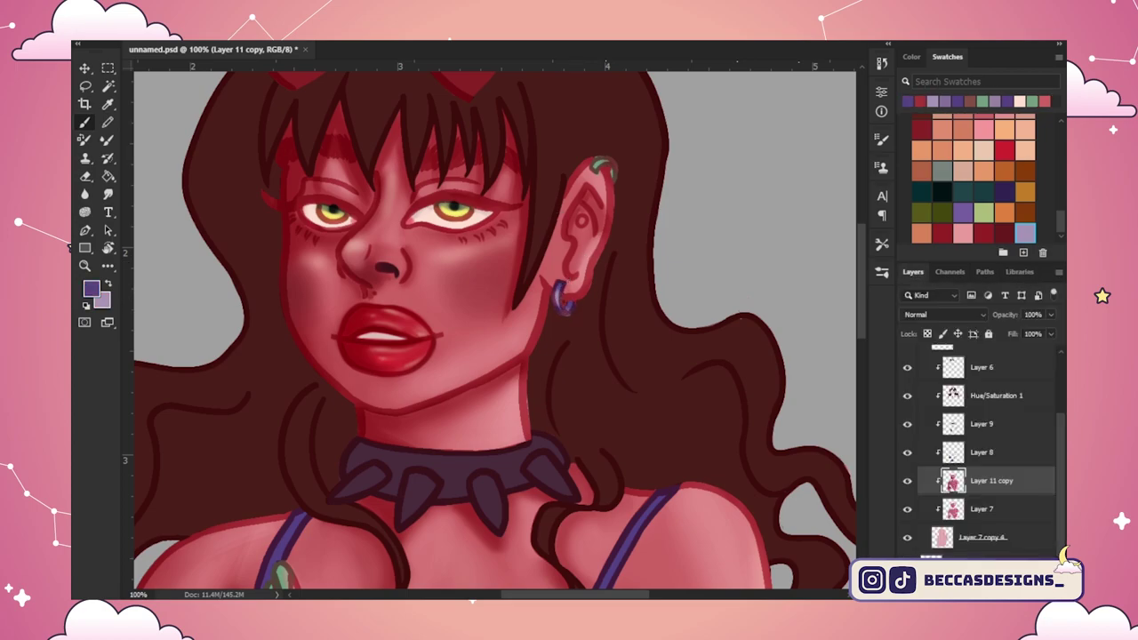
{"action": "left_click", "coordinate": [563, 302], "text": "alt"}
Step: Refine the upper ear cuff's shading with colours sampled from it and save the document
{"action": "left_click", "coordinate": [602, 165], "text": "alt"}
{"action": "left_click", "coordinate": [606, 161], "text": "alt"}
{"action": "left_click", "coordinate": [611, 174], "text": "alt"}
{"action": "left_click", "coordinate": [608, 177], "text": "alt"}
{"action": "left_click", "coordinate": [613, 175], "text": "alt"}
{"action": "key", "text": "ctrl+minus"}
{"action": "key", "text": "ctrl+minus"}
{"action": "key", "text": "ctrl+minus"}
{"action": "key", "text": "ctrl+s"}
Step: Paint the inner-ear stud with the peach-orange swatch and highlight it with off-white sampled from the teeth
{"action": "key", "text": "ctrl+plus"}
{"action": "key", "text": "ctrl+plus"}
{"action": "mouse_move", "coordinate": [862, 328]}
{"action": "left_mouse_down"}
{"action": "mouse_move", "coordinate": [863, 361]}
{"action": "mouse_move", "coordinate": [863, 294]}
{"action": "left_mouse_up"}
{"action": "key", "text": "ctrl+plus"}
{"action": "left_click", "coordinate": [984, 129]}
{"action": "left_click", "coordinate": [1005, 130]}
{"action": "left_click_drag", "start_coordinate": [610, 198], "coordinate": [618, 203]}
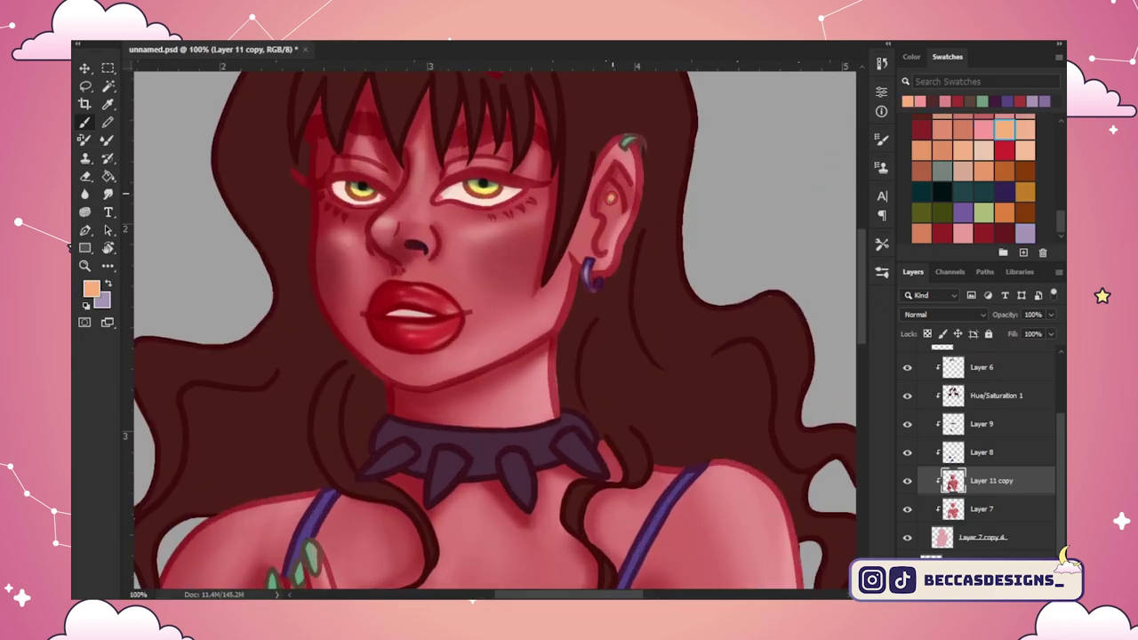
{"action": "left_click_drag", "start_coordinate": [1061, 222], "coordinate": [1061, 203]}
{"action": "left_click", "coordinate": [411, 313], "text": "alt"}
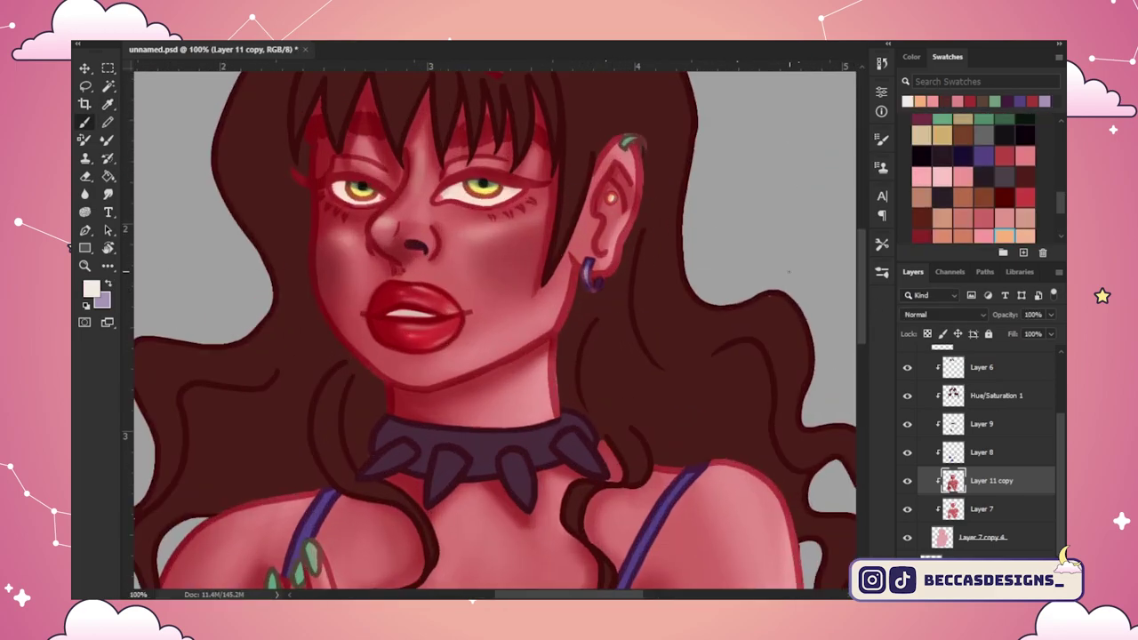
Step: Refine the fingernails' shading with dark and light green tones sampled from them, and save the document
{"action": "key", "text": "ctrl+minus"}
{"action": "scroll", "coordinate": [494, 331], "scroll_direction": "down", "scroll_amount": 1}
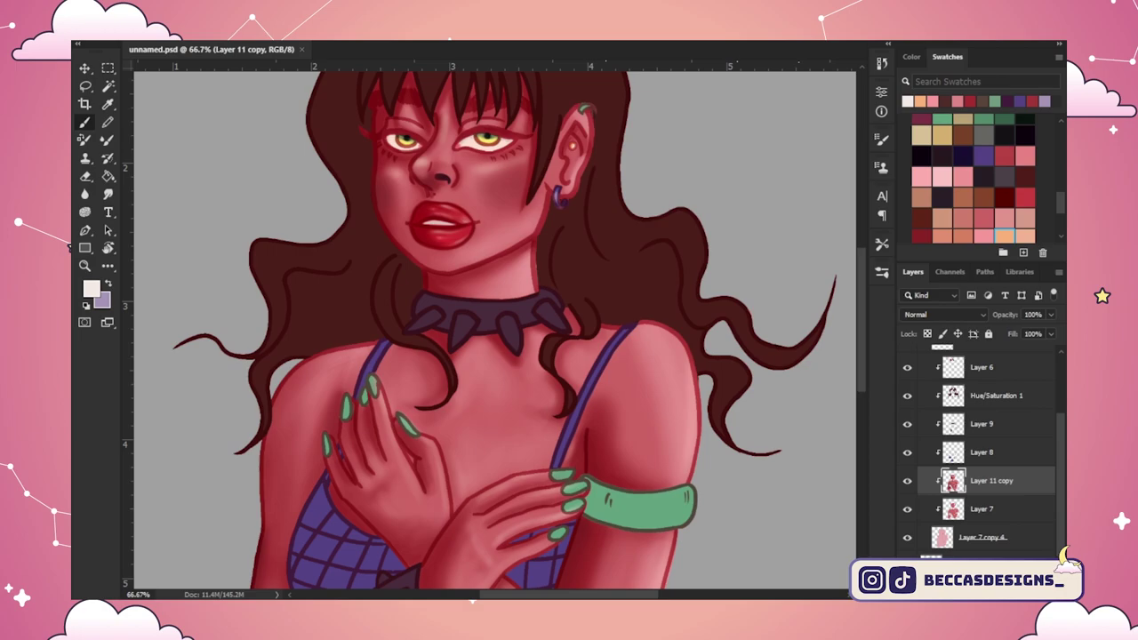
{"action": "scroll", "coordinate": [572, 409], "scroll_direction": "down", "scroll_amount": 1}
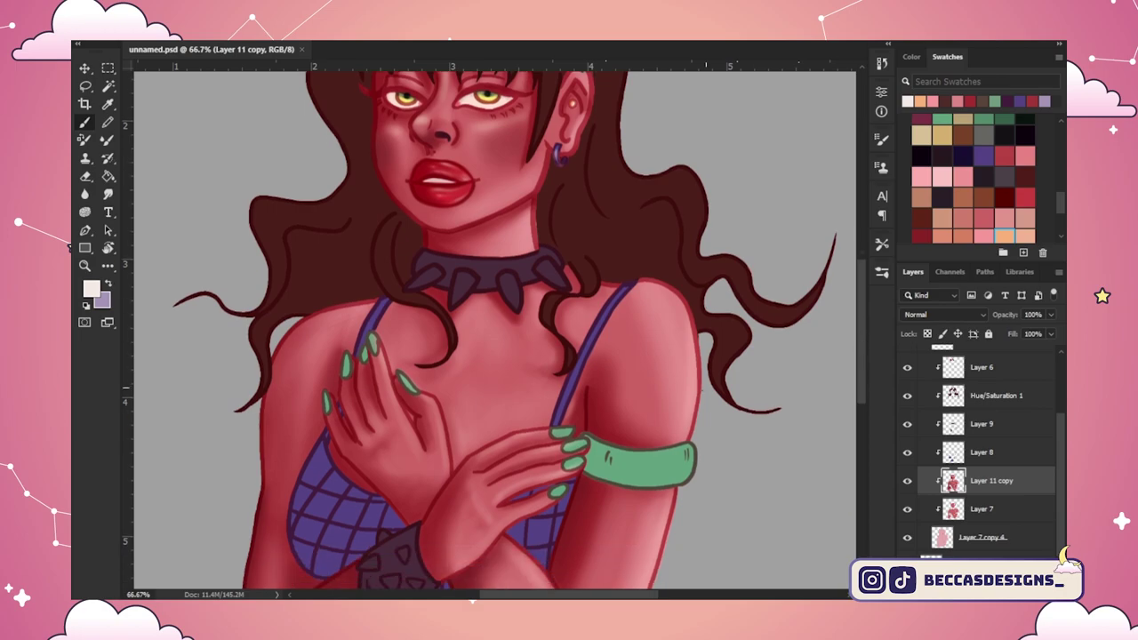
{"action": "left_click", "coordinate": [574, 426], "text": "alt"}
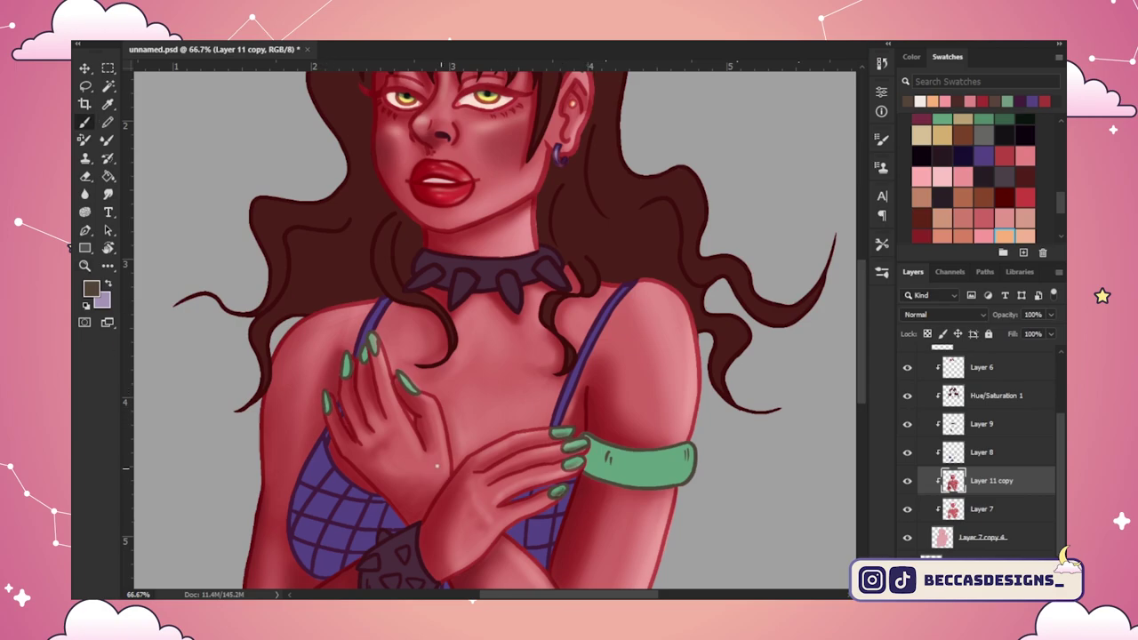
{"action": "left_click", "coordinate": [374, 343], "text": "alt"}
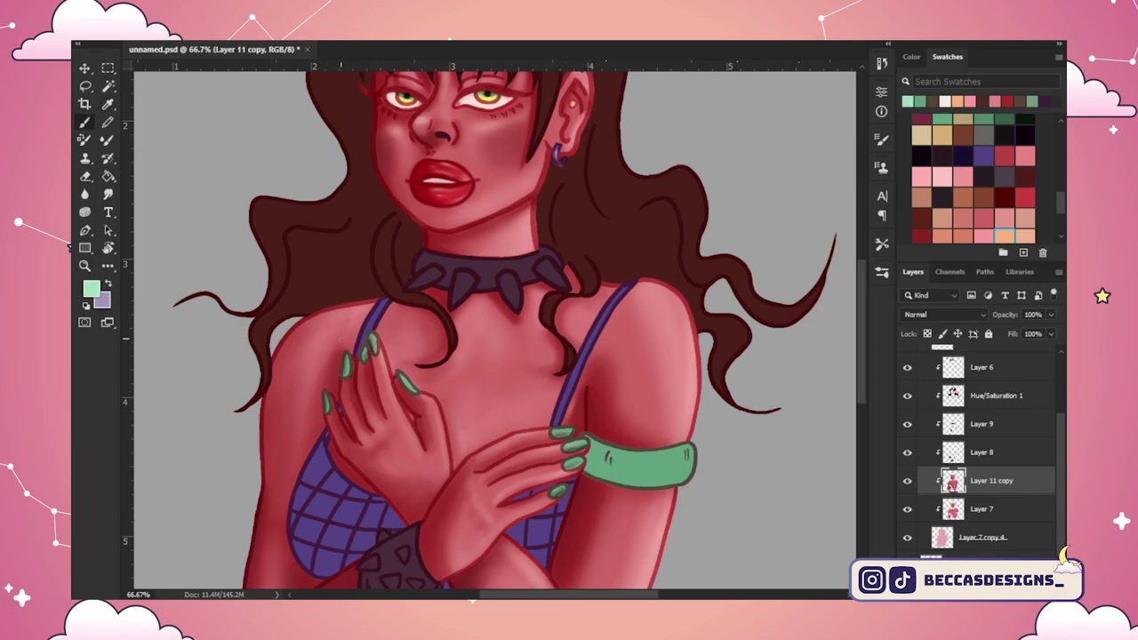
{"action": "key", "text": "ctrl+minus"}
{"action": "key", "text": "ctrl+minus"}
{"action": "key", "text": "ctrl+s"}
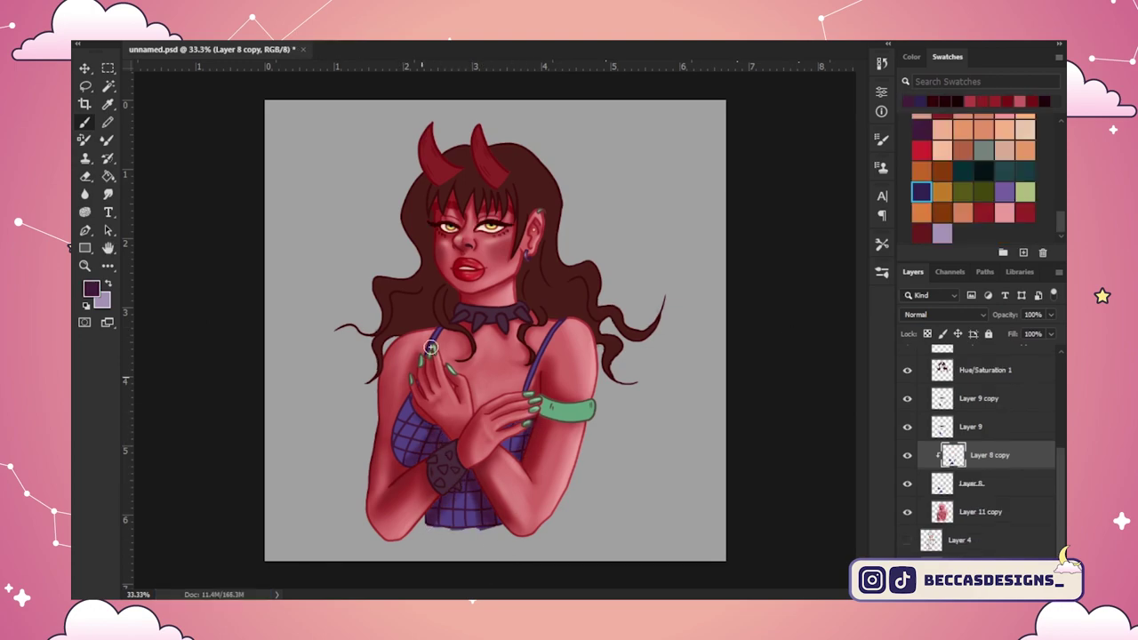
Step: Paint lavender highlights and dark purple shadows on the lower part of the purple top
{"action": "key", "text": "x"}
{"action": "left_click", "coordinate": [525, 435], "text": "alt"}
{"action": "left_click", "coordinate": [942, 232]}
{"action": "key", "text": "x"}
{"action": "key", "text": "x"}
{"action": "key", "text": "x"}
{"action": "key", "text": "x"}
{"action": "key", "text": "x"}
{"action": "key", "text": "x"}
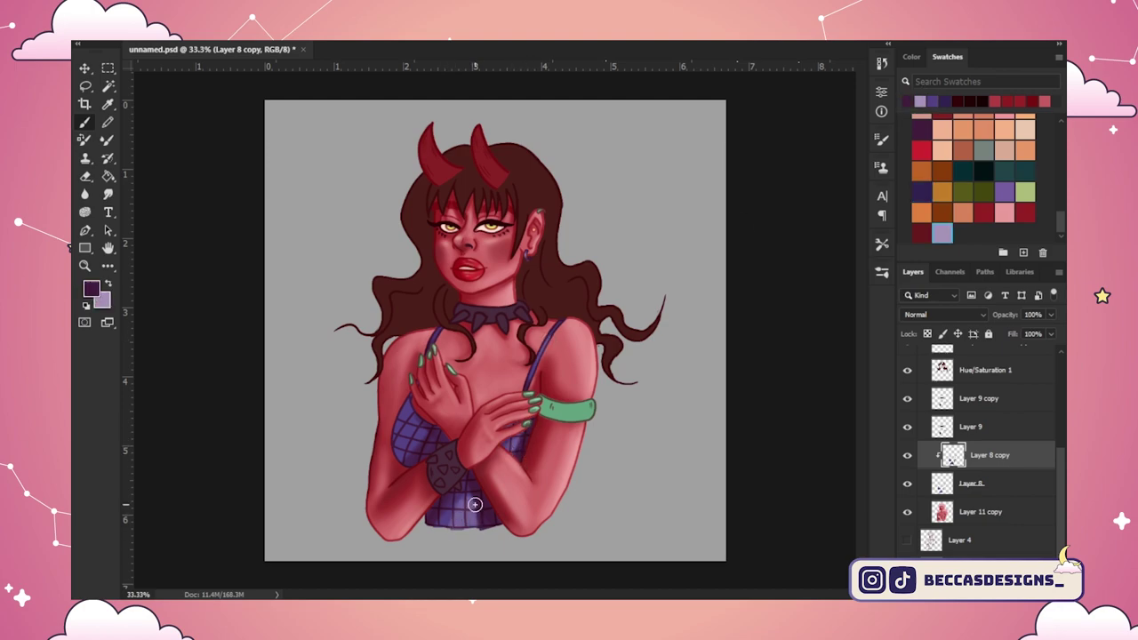
Step: Extend the lavender highlights and dark purple fold shadows across the top's bust and shoulder straps
{"action": "key", "text": "x"}
{"action": "key", "text": "x"}
{"action": "key", "text": "x"}
{"action": "key", "text": "x"}
{"action": "key", "text": "x"}
{"action": "key", "text": "x"}
{"action": "key", "text": "x"}
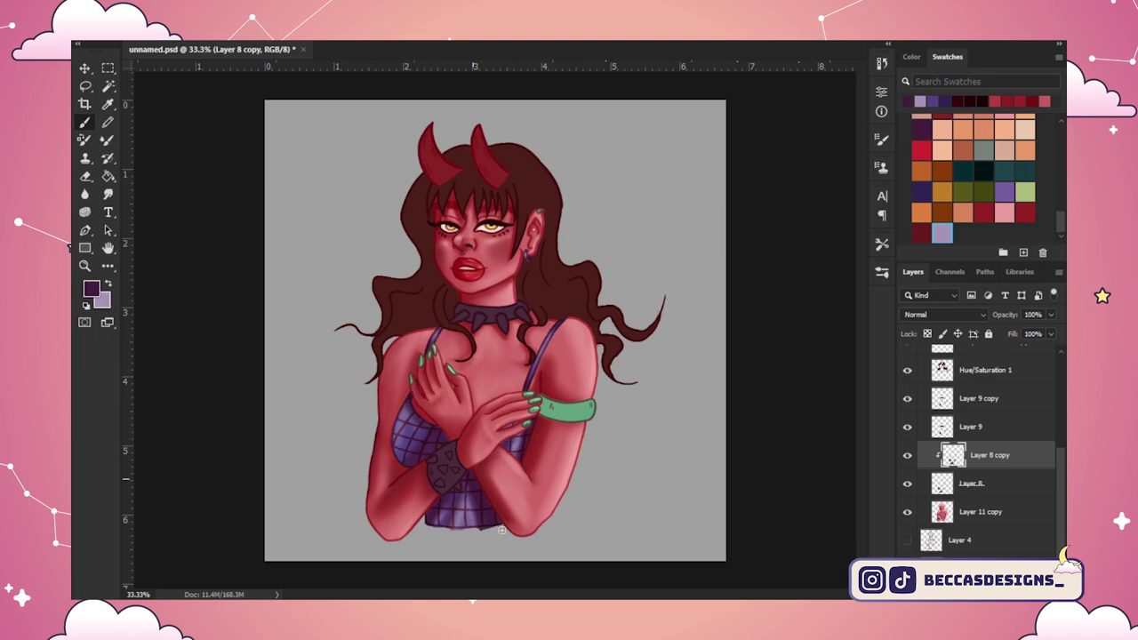
{"action": "key", "text": "x"}
{"action": "key", "text": "x"}
{"action": "key", "text": "x"}
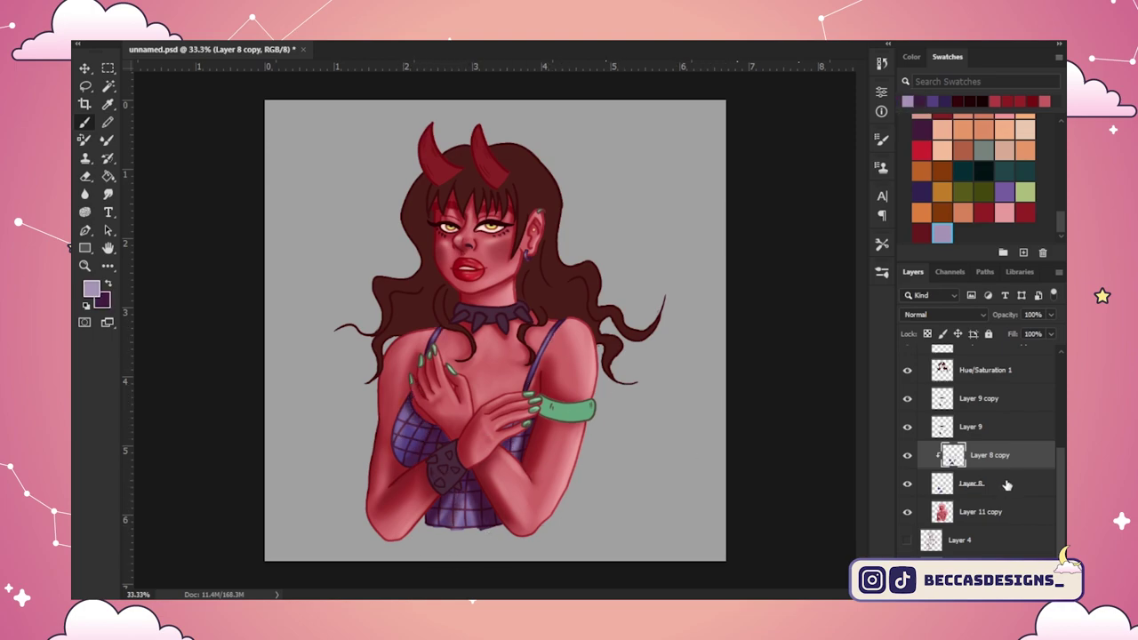
Step: Merge Layer 8 copy with Layer 8 and clip the merged layer to Layer 11 copy
{"action": "left_click", "coordinate": [1019, 487]}
{"action": "key", "text": "ctrl+alt+g"}
{"action": "key", "text": "ctrl+z"}
{"action": "left_click", "coordinate": [1005, 457], "text": "ctrl"}
{"action": "key", "text": "ctrl+e"}
{"action": "key", "text": "ctrl+alt+g"}
{"action": "key", "text": "ctrl+plus"}
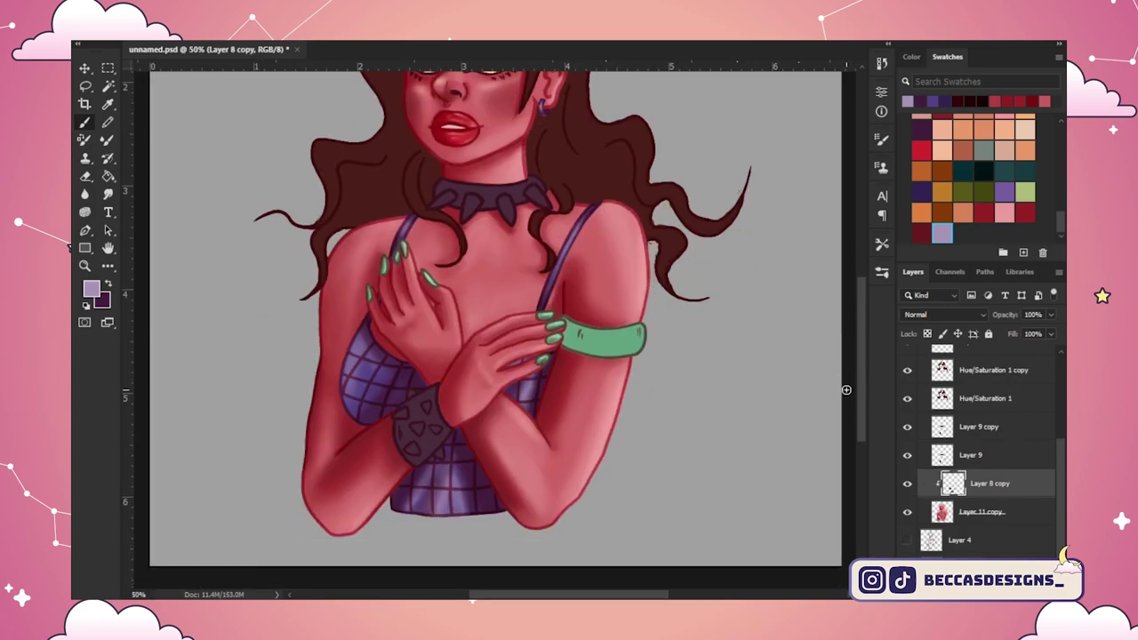
{"action": "key", "text": "x"}
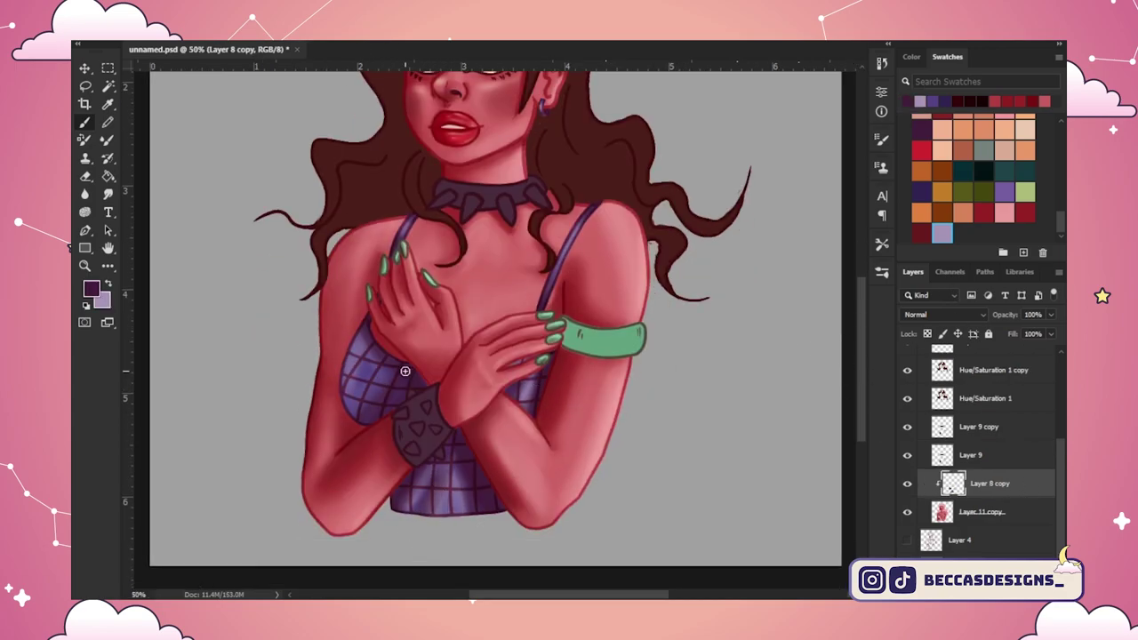
Step: Clip Layer 9, Layer 9 copy and both Hue/Saturation 1 layers to Layer 11 copy, and save the document
{"action": "left_click_drag", "start_coordinate": [861, 395], "coordinate": [863, 439]}
{"action": "left_click", "coordinate": [998, 456]}
{"action": "left_click", "coordinate": [1018, 432]}
{"action": "key", "text": "ctrl+alt+g"}
{"action": "left_click", "coordinate": [1029, 373], "text": "shift"}
{"action": "left_click", "coordinate": [996, 457], "text": "ctrl"}
{"action": "key", "text": "ctrl+alt+g"}
{"action": "left_click", "coordinate": [1000, 511]}
{"action": "left_click", "coordinate": [1013, 483], "text": "shift"}
{"action": "key", "text": "ctrl+s"}
Step: On Layer 9 copy, shade the spiked wrist cuff with dark maroon and lighten its spikes with muted mauve
{"action": "key", "text": "ctrl+plus"}
{"action": "key", "text": "ctrl+plus"}
{"action": "key", "text": "alt+bracketright"}
{"action": "key", "text": "alt+bracketright"}
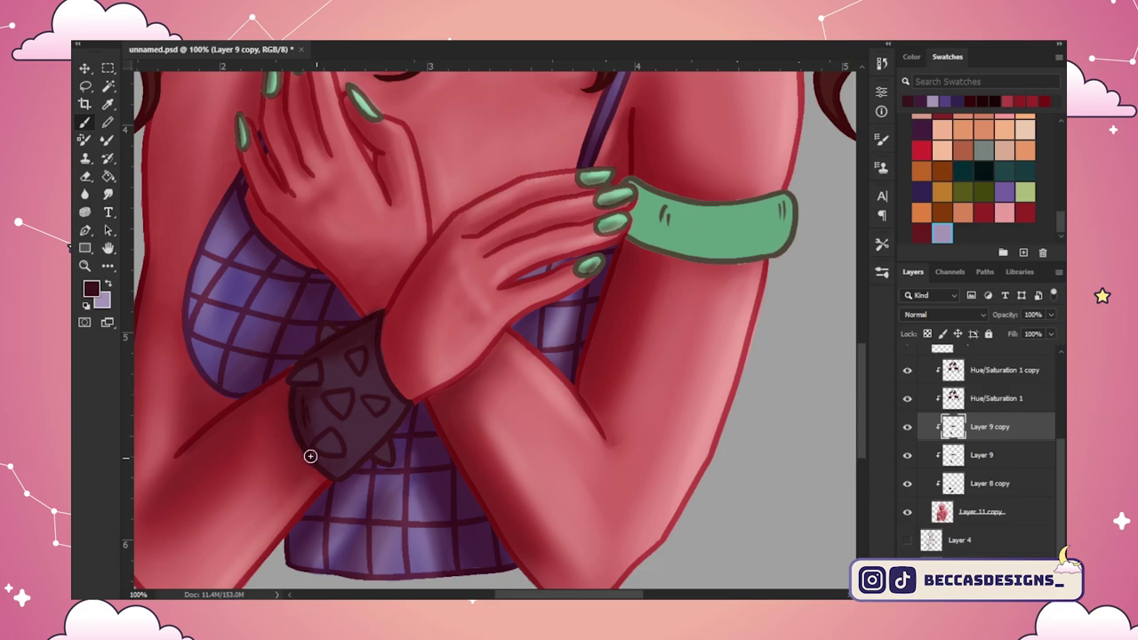
{"action": "key", "text": "x"}
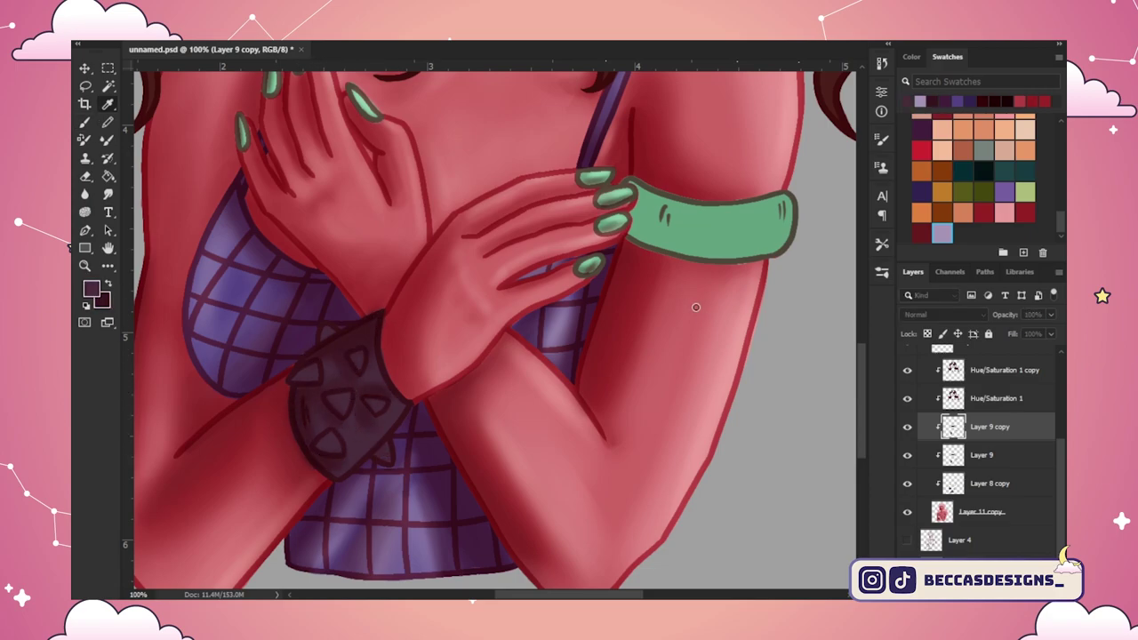
{"action": "key", "text": "x"}
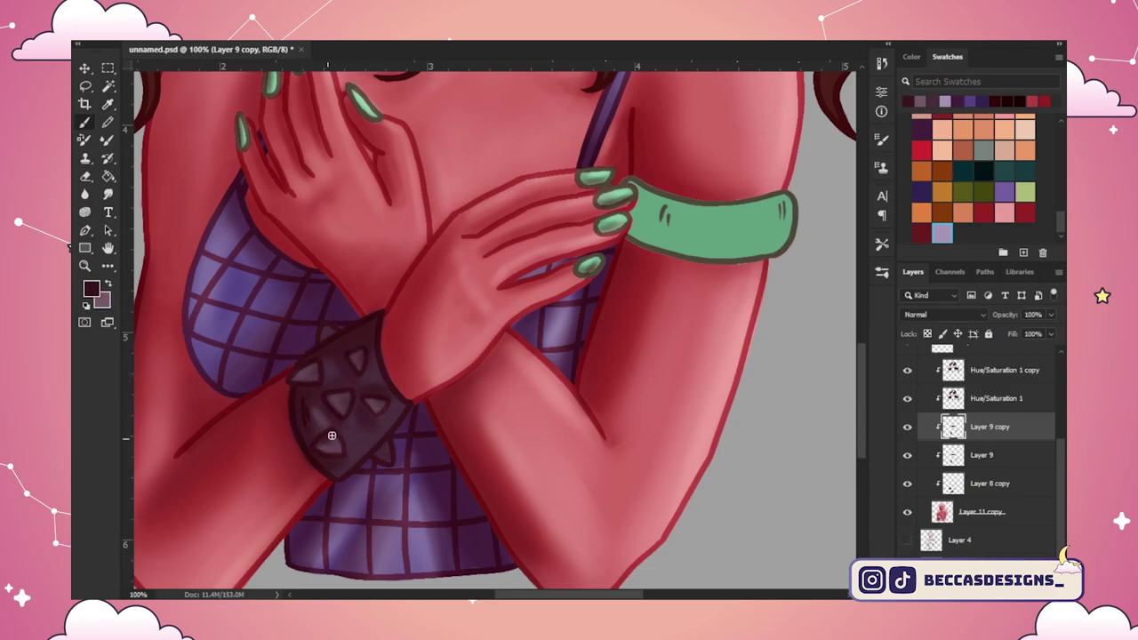
Step: Refine the wrist cuff's spikes and edges in mauve and dark maroon, blend them with the Mixer Brush, and save
{"action": "key", "text": "x"}
{"action": "mouse_move", "coordinate": [317, 373]}
{"action": "left_mouse_down"}
{"action": "mouse_move", "coordinate": [312, 361]}
{"action": "mouse_move", "coordinate": [306, 377]}
{"action": "left_mouse_up"}
{"action": "key", "text": "x"}
{"action": "key", "text": "x"}
{"action": "left_click_drag", "start_coordinate": [377, 354], "coordinate": [373, 382]}
{"action": "left_click_drag", "start_coordinate": [313, 408], "coordinate": [313, 434]}
{"action": "key", "text": "x"}
{"action": "key", "text": "x"}
{"action": "left_click_drag", "start_coordinate": [389, 414], "coordinate": [353, 458]}
{"action": "key", "text": "x"}
{"action": "key", "text": "shift+b"}
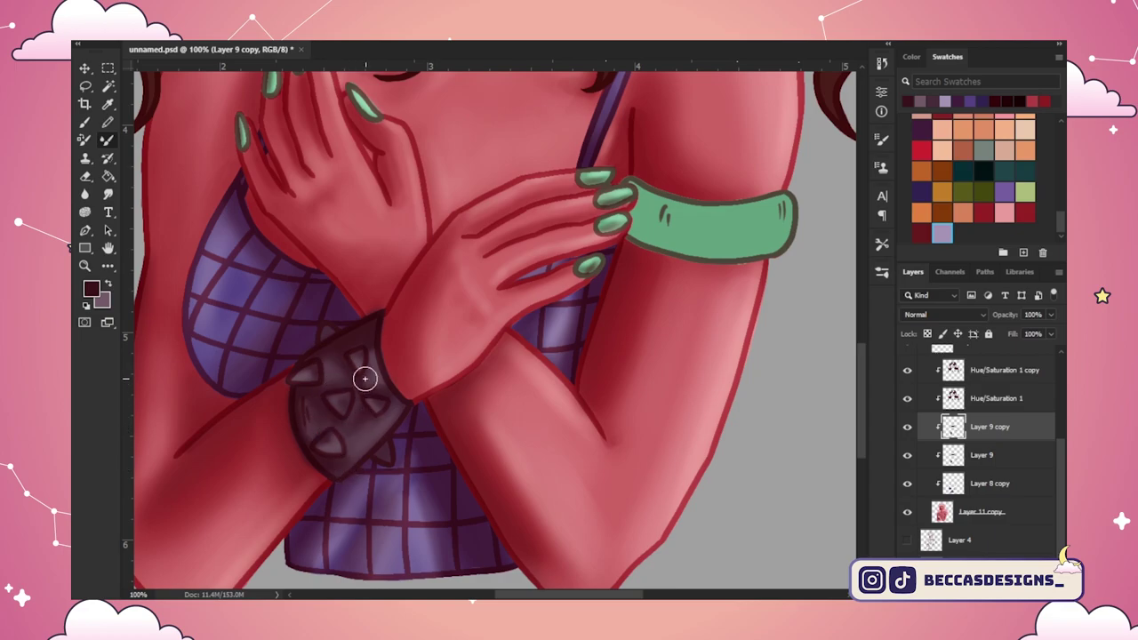
{"action": "key", "text": "ctrl+minus"}
{"action": "key", "text": "ctrl+minus"}
{"action": "key", "text": "ctrl+minus"}
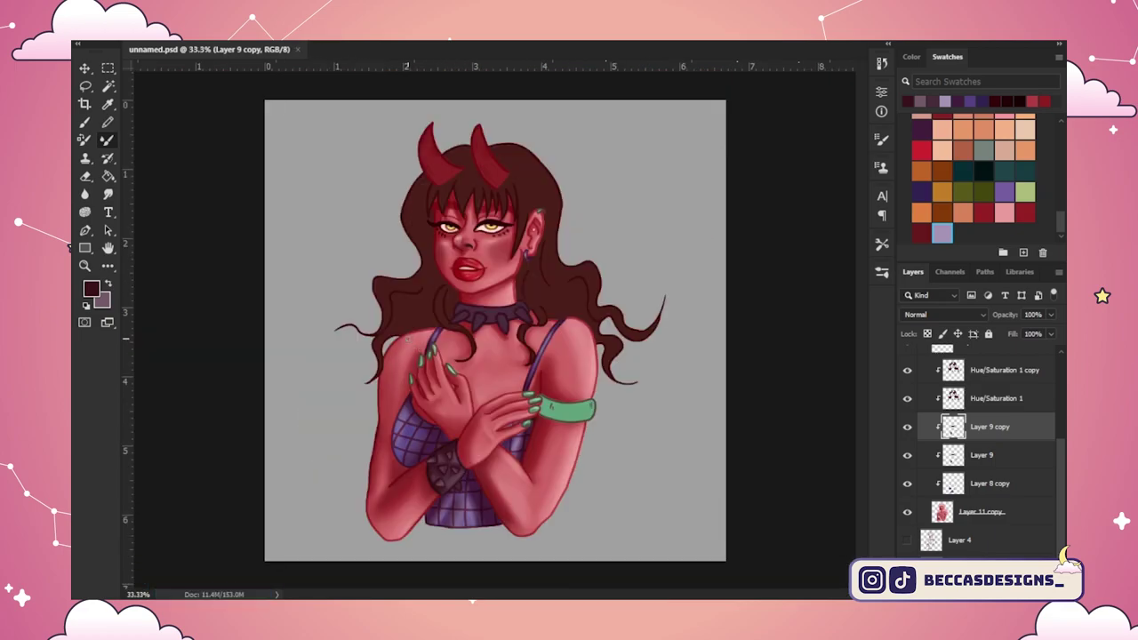
{"action": "key", "text": "ctrl+s"}
Step: Highlight the wrist cuff's spikes with the pale peach swatch and deepen the cuff with a sampled dark tone
{"action": "key", "text": "b"}
{"action": "left_click", "coordinate": [1025, 212]}
{"action": "scroll", "coordinate": [987, 426], "scroll_direction": "up", "scroll_amount": 5}
{"action": "key", "text": "ctrl+plus"}
{"action": "scroll", "coordinate": [508, 350], "scroll_direction": "down", "scroll_amount": 3}
{"action": "left_click", "coordinate": [1025, 129]}
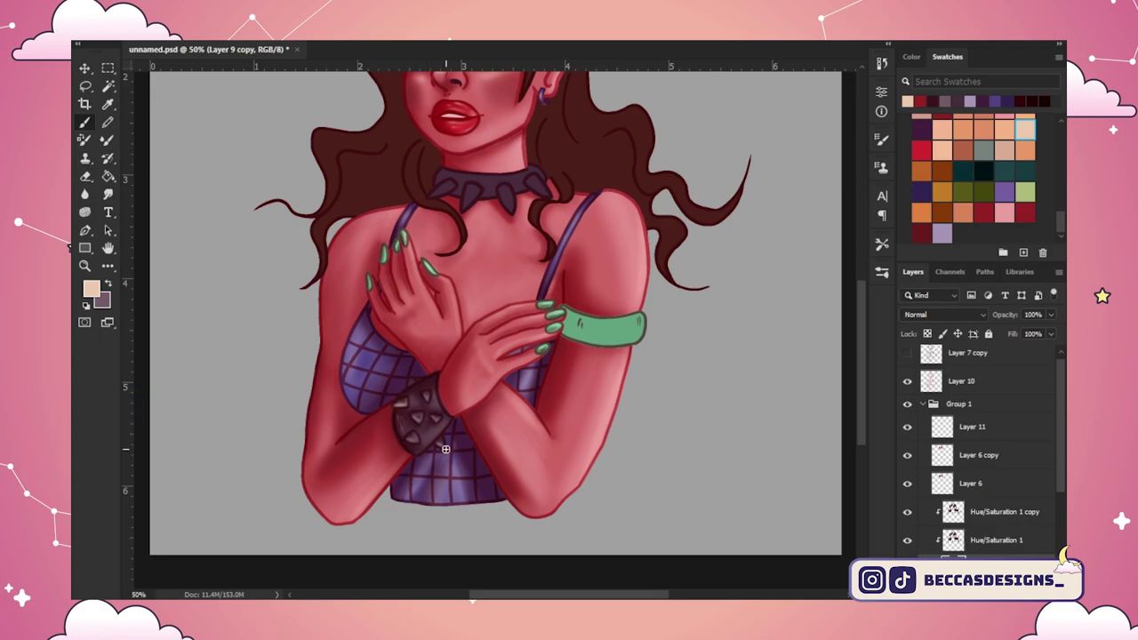
{"action": "mouse_move", "coordinate": [444, 443]}
{"action": "left_mouse_down"}
{"action": "mouse_move", "coordinate": [422, 427]}
{"action": "mouse_move", "coordinate": [439, 423]}
{"action": "left_mouse_up"}
{"action": "key", "text": "x"}
{"action": "key", "text": "x"}
{"action": "scroll", "coordinate": [648, 389], "scroll_direction": "up", "scroll_amount": 1}
{"action": "key", "text": "x"}
{"action": "left_click", "coordinate": [405, 445], "text": "alt"}
{"action": "left_click_drag", "start_coordinate": [412, 434], "coordinate": [405, 439]}
{"action": "key", "text": "x"}
{"action": "mouse_move", "coordinate": [860, 388]}
{"action": "left_mouse_down"}
{"action": "mouse_move", "coordinate": [860, 378]}
{"action": "mouse_move", "coordinate": [858, 420]}
{"action": "mouse_move", "coordinate": [860, 387]}
{"action": "left_mouse_up"}
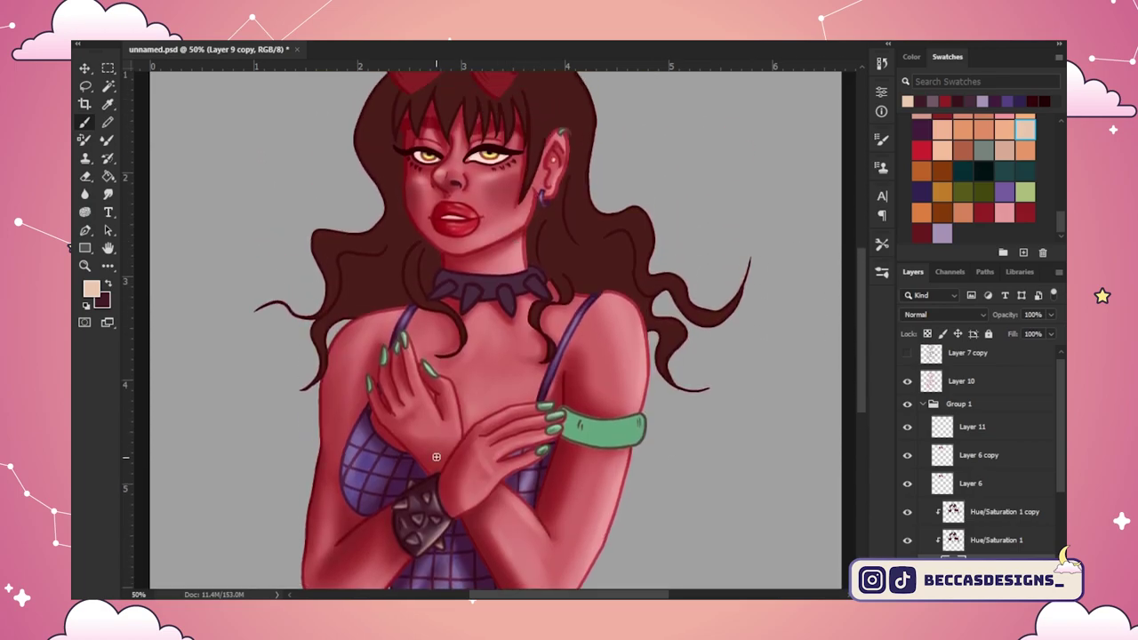
Step: Shade the spiked choker with sampled dark maroon, highlight it with pale peach, and blend with the Mixer Brush
{"action": "key", "text": "x"}
{"action": "left_click", "coordinate": [442, 270], "text": "alt"}
{"action": "mouse_move", "coordinate": [442, 280]}
{"action": "left_mouse_down"}
{"action": "mouse_move", "coordinate": [542, 291]}
{"action": "mouse_move", "coordinate": [439, 280]}
{"action": "mouse_move", "coordinate": [486, 278]}
{"action": "left_mouse_up"}
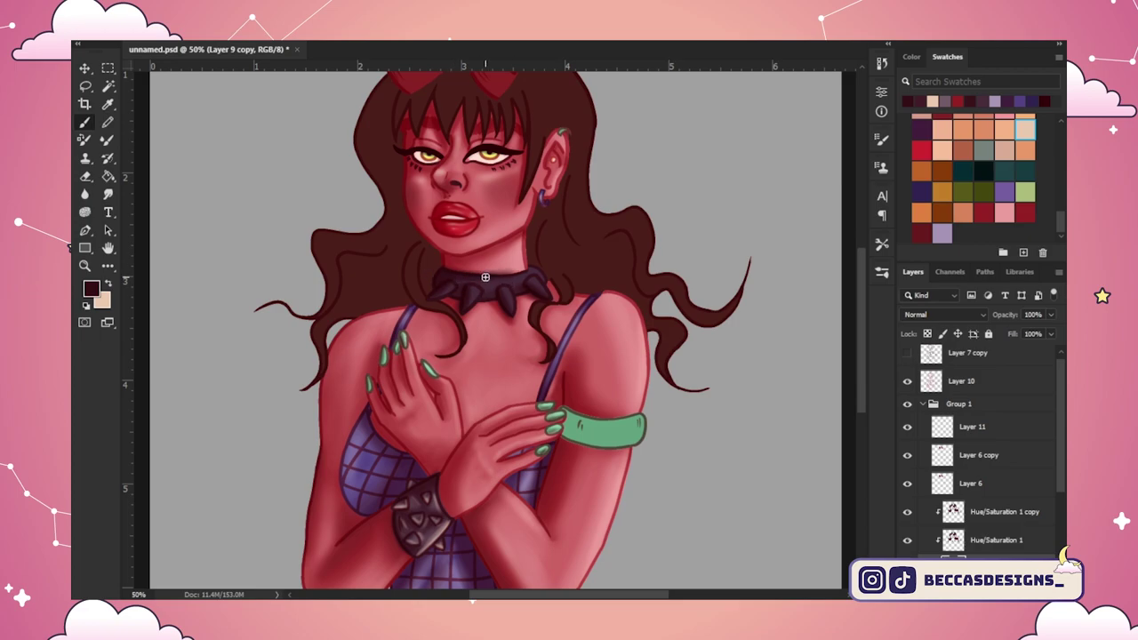
{"action": "key", "text": "x"}
{"action": "key", "text": "x"}
{"action": "key", "text": "x"}
{"action": "key", "text": "shift+b"}
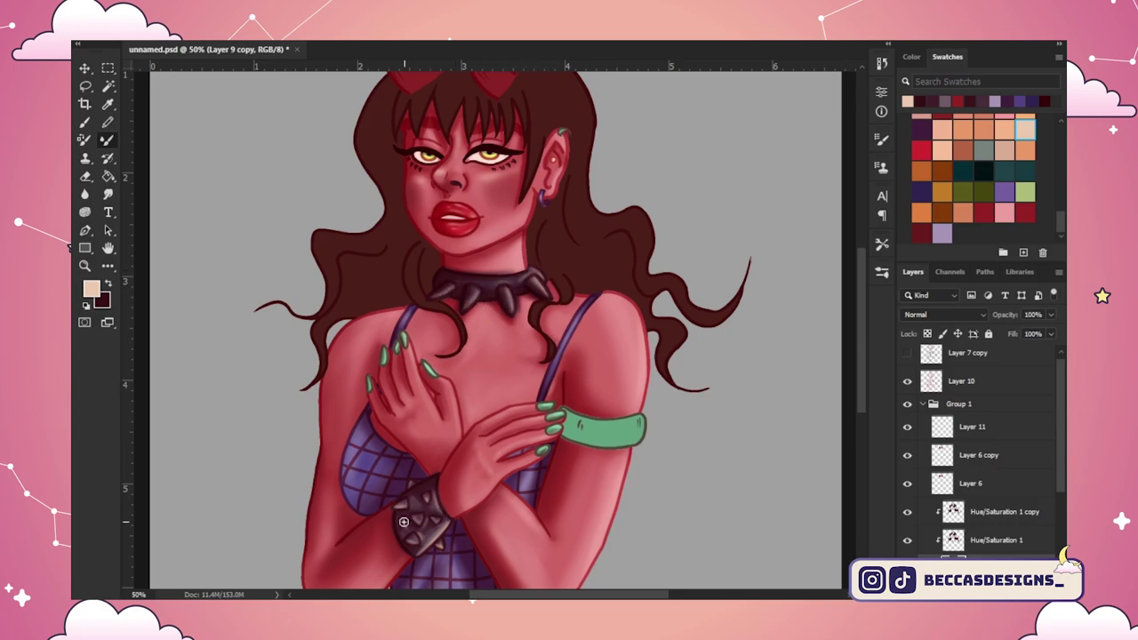
Step: Merge Layer 8 copy with the skin layer below it and select Layer 9 copy for further accessory shading
{"action": "left_click_drag", "start_coordinate": [862, 364], "coordinate": [862, 388]}
{"action": "left_click_drag", "start_coordinate": [1060, 425], "coordinate": [1061, 494]}
{"action": "left_click", "coordinate": [1022, 511]}
{"action": "left_click", "coordinate": [1013, 482]}
{"action": "left_click", "coordinate": [1013, 400], "text": "shift"}
{"action": "left_click", "coordinate": [1021, 483], "text": "shift"}
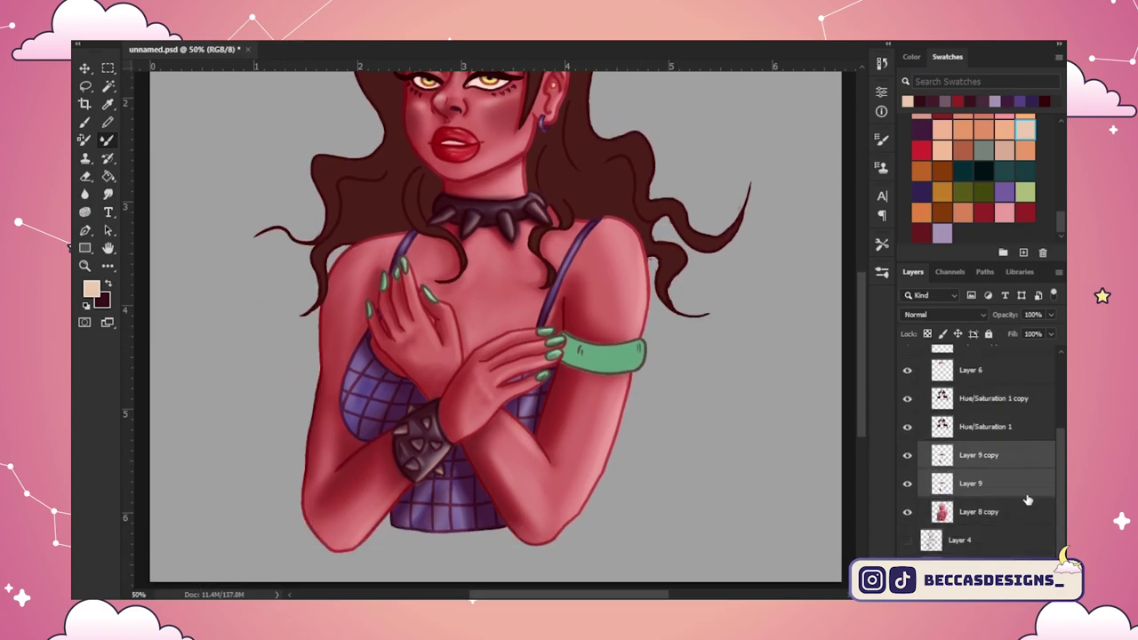
{"action": "left_click", "coordinate": [1004, 456]}
{"action": "left_click", "coordinate": [908, 399]}
{"action": "left_click", "coordinate": [908, 426]}
{"action": "left_click_drag", "start_coordinate": [862, 387], "coordinate": [862, 383]}
{"action": "left_click", "coordinate": [907, 427]}
{"action": "left_click", "coordinate": [908, 399]}
Step: Add lighter peach highlights and dark maroon shadows to the choker's spikes and band, blending with the Mixer Brush
{"action": "left_click_drag", "start_coordinate": [861, 384], "coordinate": [861, 342]}
{"action": "key", "text": "b"}
{"action": "key", "text": "b"}
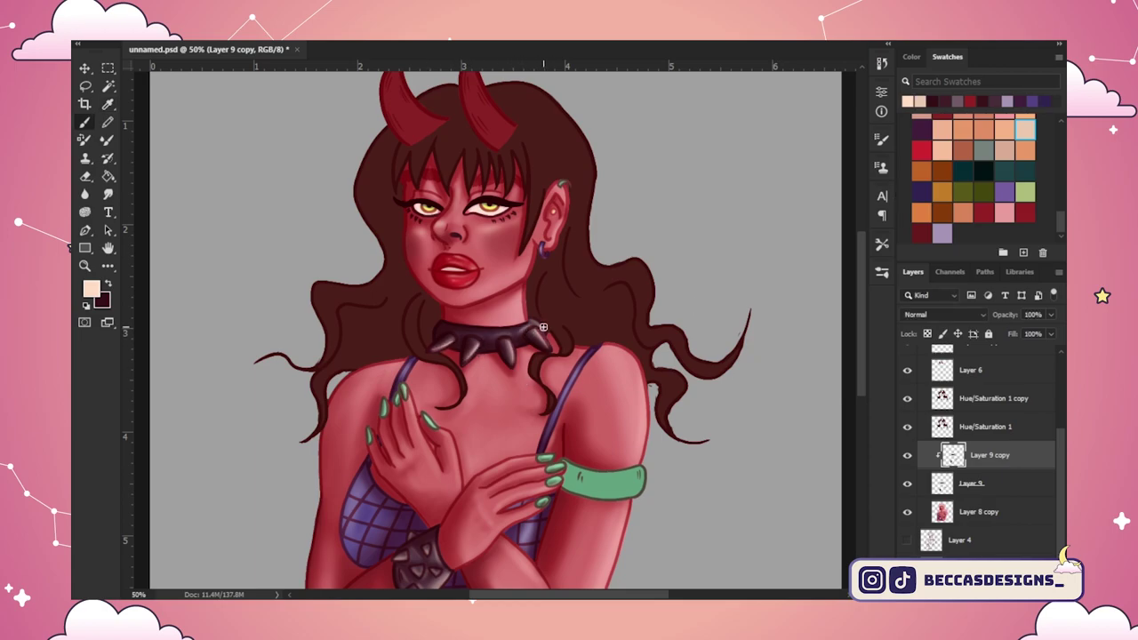
{"action": "key", "text": "shift+b"}
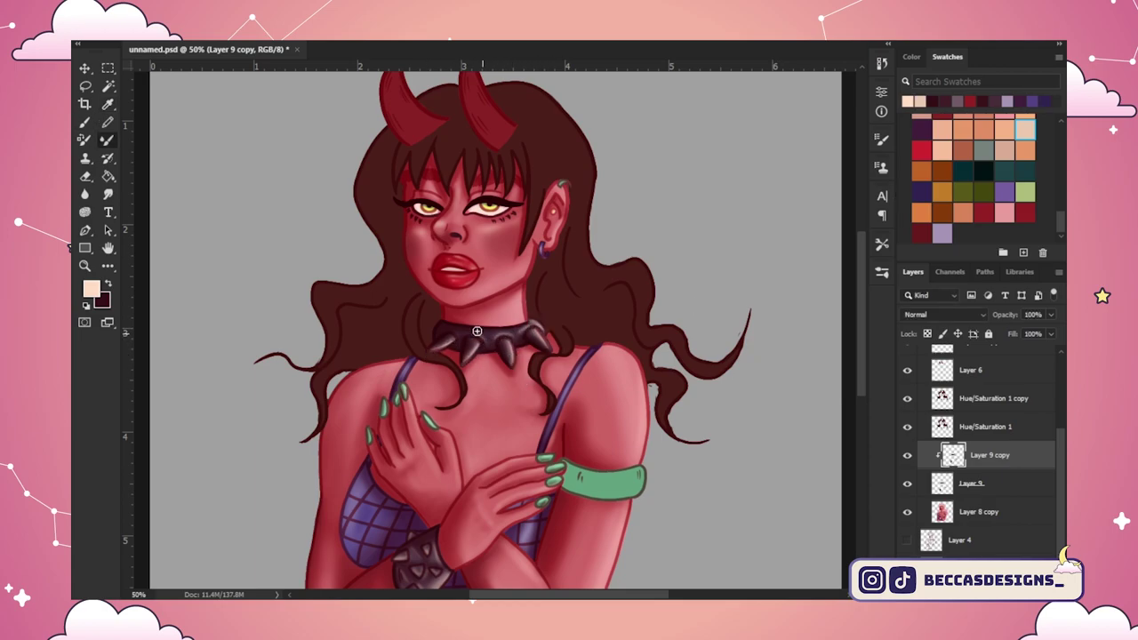
{"action": "key", "text": "x"}
{"action": "key", "text": "shift+b"}
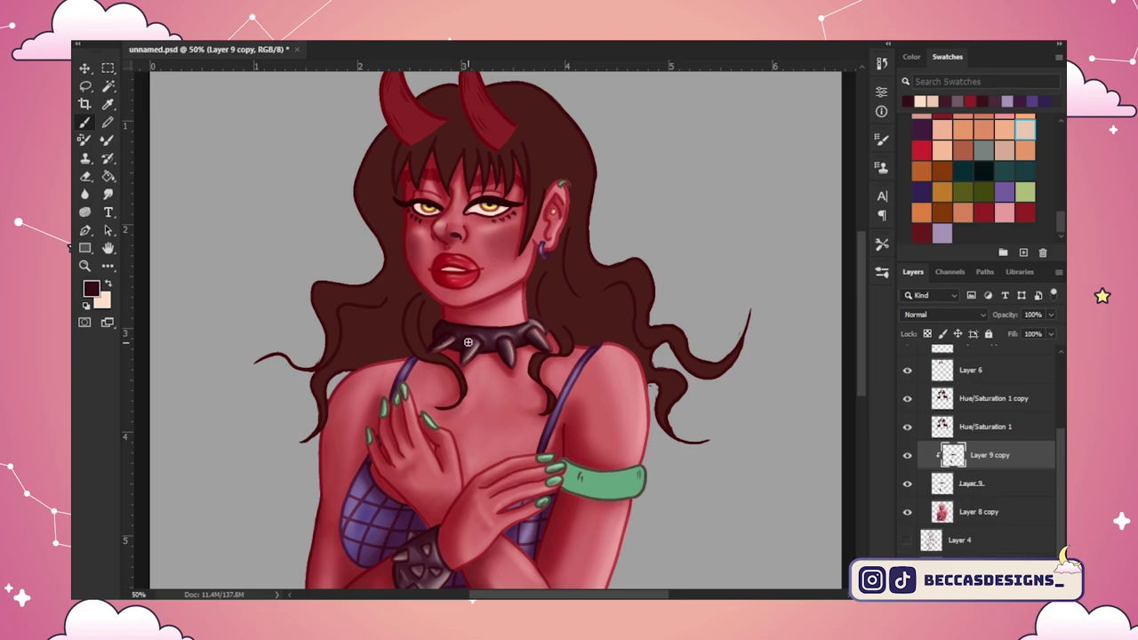
{"action": "key", "text": "shift+b"}
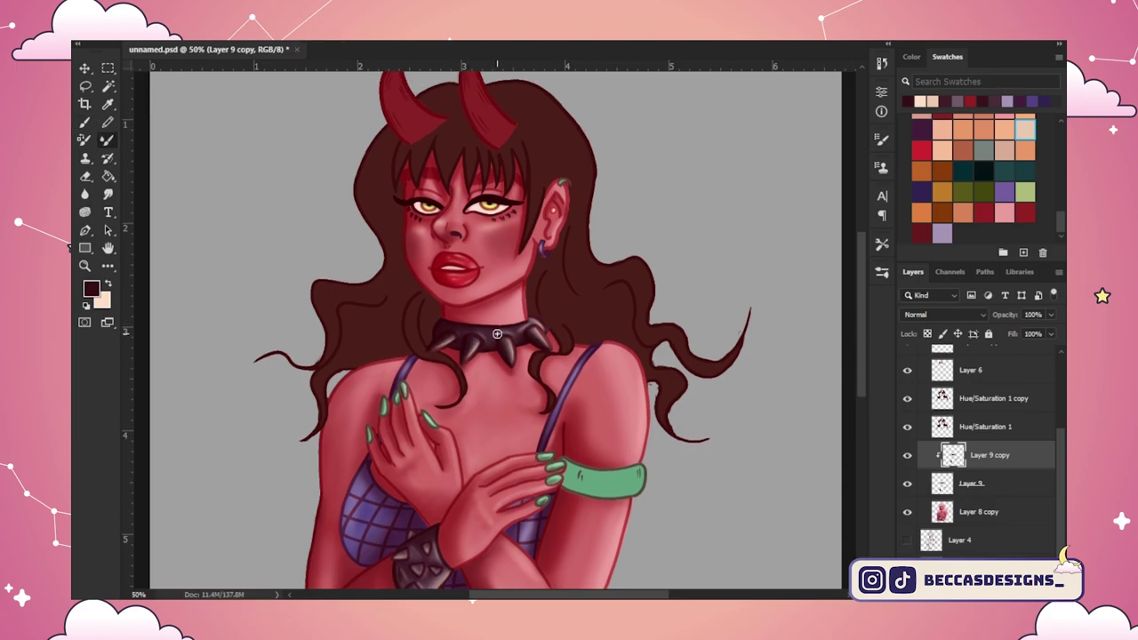
Step: Blend the wrist cuff's shading and brighten its spikes with light peach highlights
{"action": "left_click_drag", "start_coordinate": [862, 351], "coordinate": [864, 372]}
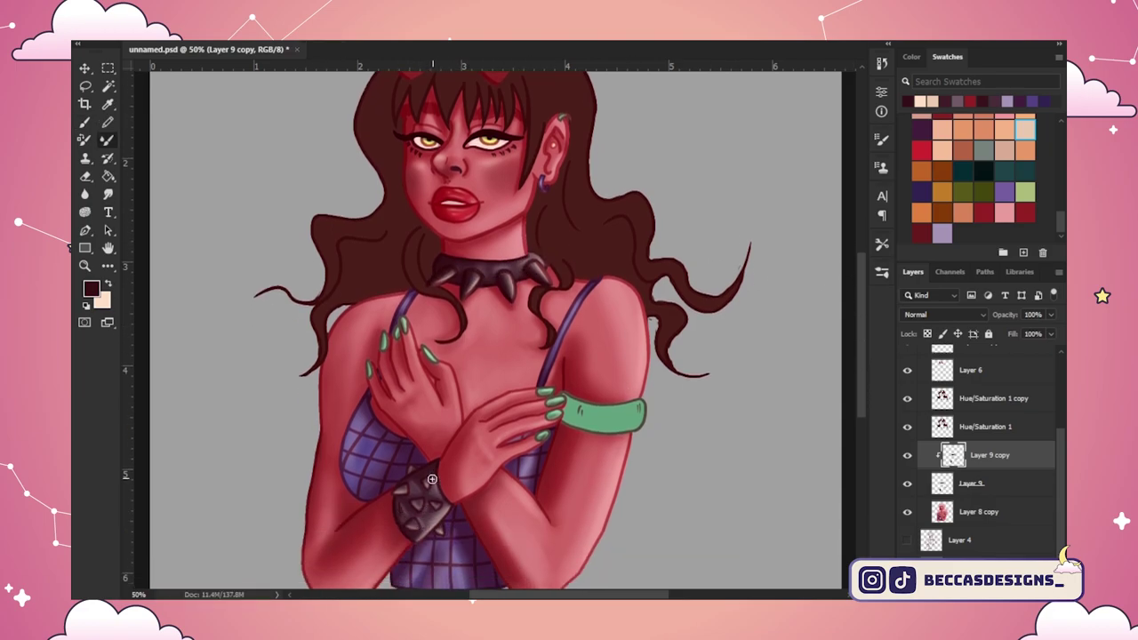
{"action": "key", "text": "x"}
{"action": "key", "text": "shift+b"}
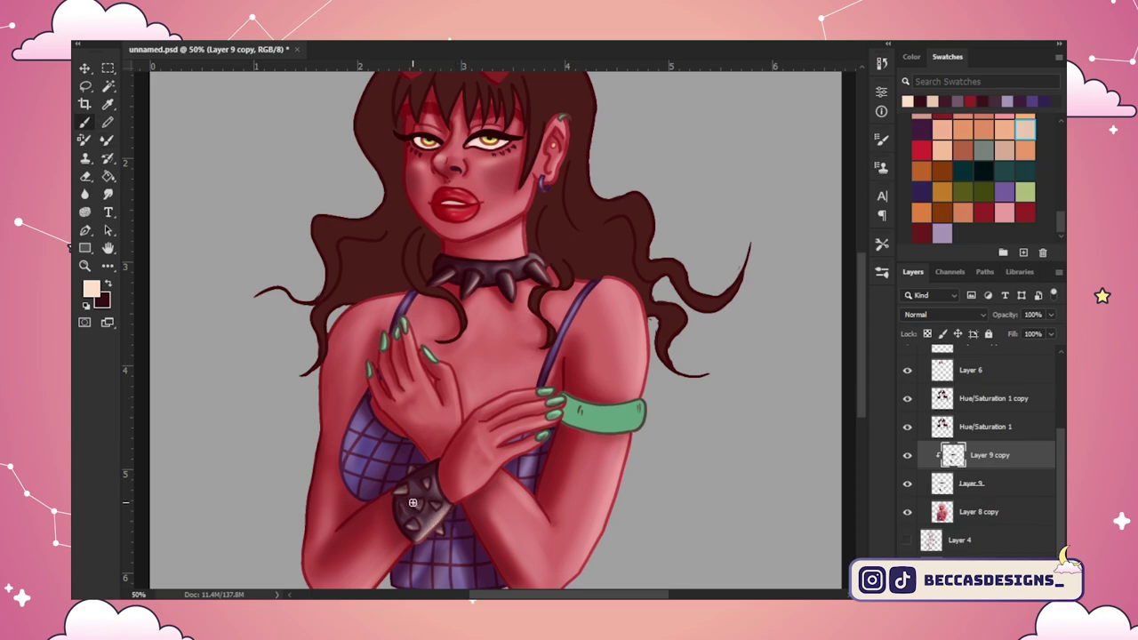
{"action": "key", "text": "shift+b"}
{"action": "scroll", "coordinate": [859, 352], "scroll_direction": "up", "scroll_amount": 2}
{"action": "mouse_move", "coordinate": [859, 352]}
{"action": "left_mouse_down"}
{"action": "mouse_move", "coordinate": [861, 334]}
{"action": "mouse_move", "coordinate": [860, 375]}
{"action": "left_mouse_up"}
{"action": "left_click", "coordinate": [1000, 485], "text": "shift"}
{"action": "key", "text": "ctrl+e"}
{"action": "left_click", "coordinate": [996, 511], "text": "shift"}
{"action": "key", "text": "ctrl+e"}
{"action": "left_click", "coordinate": [991, 454]}
{"action": "key", "text": "ctrl+alt+g"}
{"action": "key", "text": "ctrl+z"}
{"action": "key", "text": "ctrl+z"}
{"action": "key", "text": "ctrl+z"}
Step: Shade the green armband with a tone sampled from it and highlight it with pale peach
{"action": "key", "text": "shift+b"}
{"action": "left_click", "coordinate": [618, 381], "text": "alt"}
{"action": "mouse_move", "coordinate": [562, 402]}
{"action": "left_mouse_down"}
{"action": "mouse_move", "coordinate": [578, 378]}
{"action": "mouse_move", "coordinate": [580, 393]}
{"action": "mouse_move", "coordinate": [622, 405]}
{"action": "mouse_move", "coordinate": [614, 389]}
{"action": "mouse_move", "coordinate": [619, 400]}
{"action": "mouse_move", "coordinate": [597, 406]}
{"action": "mouse_move", "coordinate": [636, 404]}
{"action": "left_mouse_up"}
{"action": "key", "text": "x"}
{"action": "left_click", "coordinate": [933, 101]}
{"action": "key", "text": "shift+b"}
{"action": "key", "text": "shift+b"}
Step: Blend the armband's highlight and shading with sampled greens and reinforce the highlight with pale peach
{"action": "left_click", "coordinate": [597, 384], "text": "alt"}
{"action": "left_click", "coordinate": [614, 391], "text": "alt"}
{"action": "left_click", "coordinate": [623, 387], "text": "alt"}
{"action": "left_click", "coordinate": [618, 396], "text": "alt"}
{"action": "left_click", "coordinate": [614, 402], "text": "alt"}
{"action": "left_click", "coordinate": [594, 400], "text": "alt"}
{"action": "key", "text": "shift+b"}
{"action": "key", "text": "shift+b"}
{"action": "left_click", "coordinate": [1032, 102]}
{"action": "key", "text": "shift+b"}
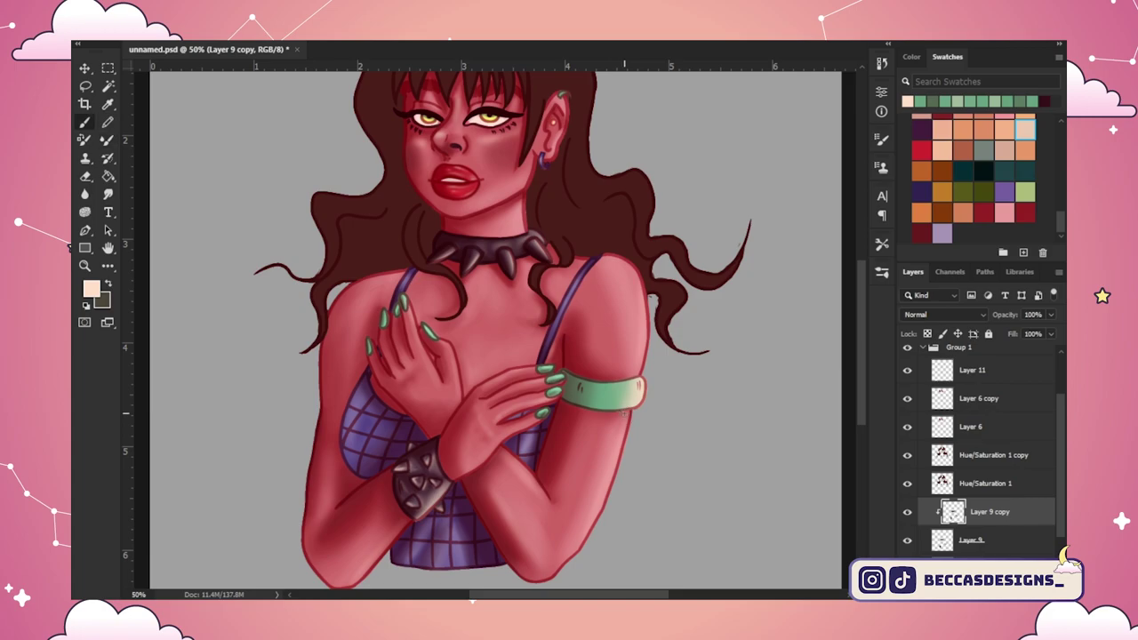
Step: Choose a dark green in the Color Picker and paint a shadow on the armband beside the fingertips
{"action": "left_click", "coordinate": [633, 402], "text": "alt"}
{"action": "key", "text": "x"}
{"action": "key", "text": "b"}
{"action": "left_click", "coordinate": [91, 289]}
{"action": "left_click", "coordinate": [724, 343]}
{"action": "left_click_drag", "start_coordinate": [565, 374], "coordinate": [576, 402]}
Step: Soften the armband's shadow with greens sampled along it and smooth the transitions with the Mixer Brush
{"action": "key", "text": "x"}
{"action": "left_click", "coordinate": [583, 400], "text": "alt"}
{"action": "left_click", "coordinate": [590, 404], "text": "alt"}
{"action": "left_click", "coordinate": [598, 406], "text": "alt"}
{"action": "left_click", "coordinate": [627, 396], "text": "alt"}
{"action": "left_click", "coordinate": [587, 400], "text": "alt"}
{"action": "key", "text": "shift+b"}
{"action": "key", "text": "ctrl+plus"}
{"action": "key", "text": "ctrl+minus"}
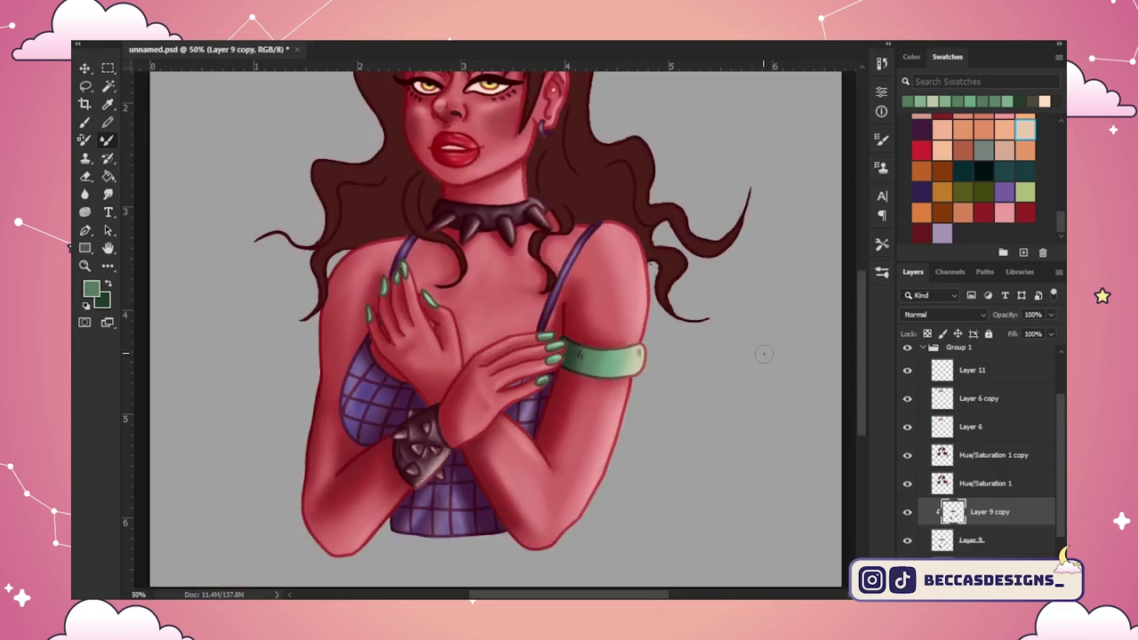
Step: Save the dark green as a swatch, then deepen the armband's shadow with a near-black green and blend it with the Mixer Brush
{"action": "key", "text": "x"}
{"action": "key", "text": "b"}
{"action": "left_click", "coordinate": [1023, 253]}
{"action": "left_click", "coordinate": [91, 289]}
{"action": "mouse_move", "coordinate": [566, 343]}
{"action": "left_mouse_down"}
{"action": "mouse_move", "coordinate": [564, 375]}
{"action": "mouse_move", "coordinate": [598, 369]}
{"action": "mouse_move", "coordinate": [605, 356]}
{"action": "mouse_move", "coordinate": [577, 352]}
{"action": "mouse_move", "coordinate": [598, 346]}
{"action": "mouse_move", "coordinate": [637, 356]}
{"action": "left_mouse_up"}
{"action": "key", "text": "shift+b"}
{"action": "key", "text": "shift+b"}
{"action": "mouse_move", "coordinate": [569, 373]}
{"action": "left_mouse_down"}
{"action": "mouse_move", "coordinate": [583, 405]}
{"action": "mouse_move", "coordinate": [604, 363]}
{"action": "mouse_move", "coordinate": [552, 436]}
{"action": "mouse_move", "coordinate": [556, 389]}
{"action": "mouse_move", "coordinate": [576, 366]}
{"action": "left_mouse_up"}
{"action": "key", "text": "shift+b"}
{"action": "key", "text": "shift+b"}
{"action": "key", "text": "shift+b"}
{"action": "key", "text": "ctrl+minus"}
{"action": "key", "text": "ctrl+plus"}
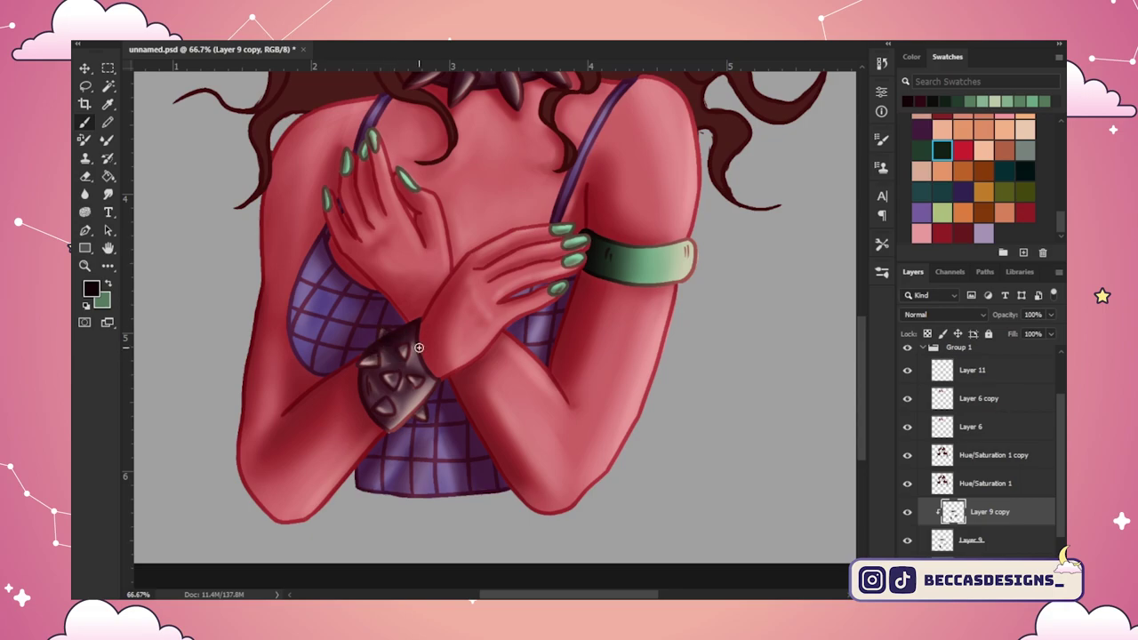
Step: Darken the spiked wristband beside the hand with a near-black tone and save the document
{"action": "key", "text": "shift+b"}
{"action": "left_click_drag", "start_coordinate": [406, 362], "coordinate": [389, 377]}
{"action": "key", "text": "ctrl+minus"}
{"action": "key", "text": "ctrl+minus"}
{"action": "key", "text": "shift+b"}
{"action": "key", "text": "ctrl+s"}
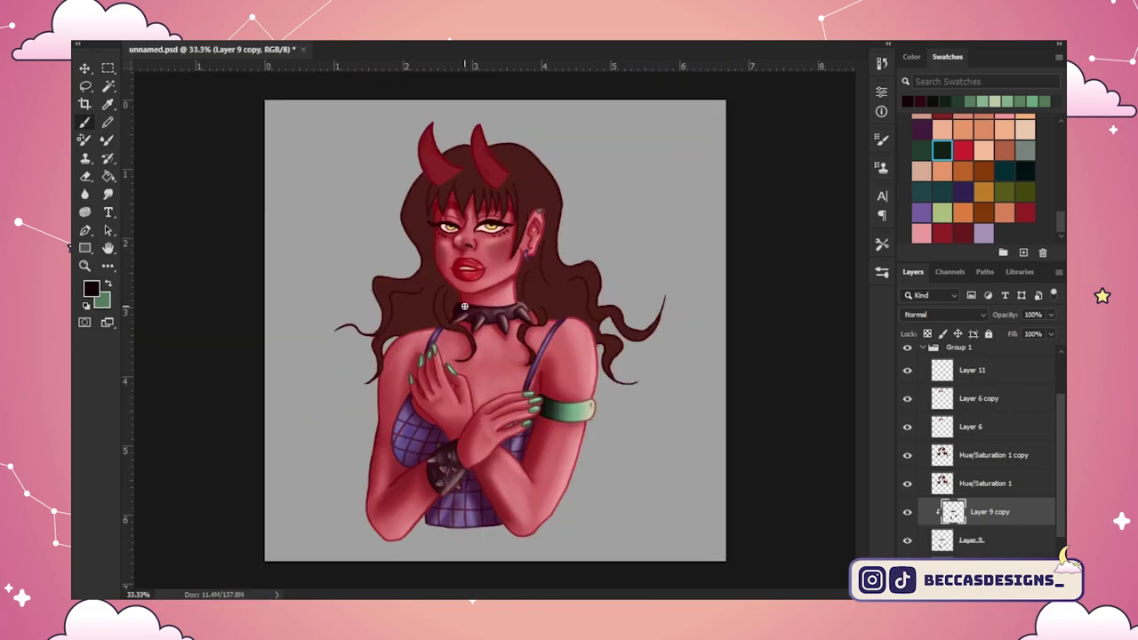
Step: Merge the finished clothing and accessory layers into the body layer and clip Hue/Saturation 1 copy to the hair base layer
{"action": "left_click", "coordinate": [1007, 532], "text": "shift"}
{"action": "key", "text": "ctrl+e"}
{"action": "left_click", "coordinate": [1006, 532], "text": "shift"}
{"action": "key", "text": "ctrl+e"}
{"action": "left_click", "coordinate": [1000, 456]}
{"action": "key", "text": "ctrl+alt+g"}
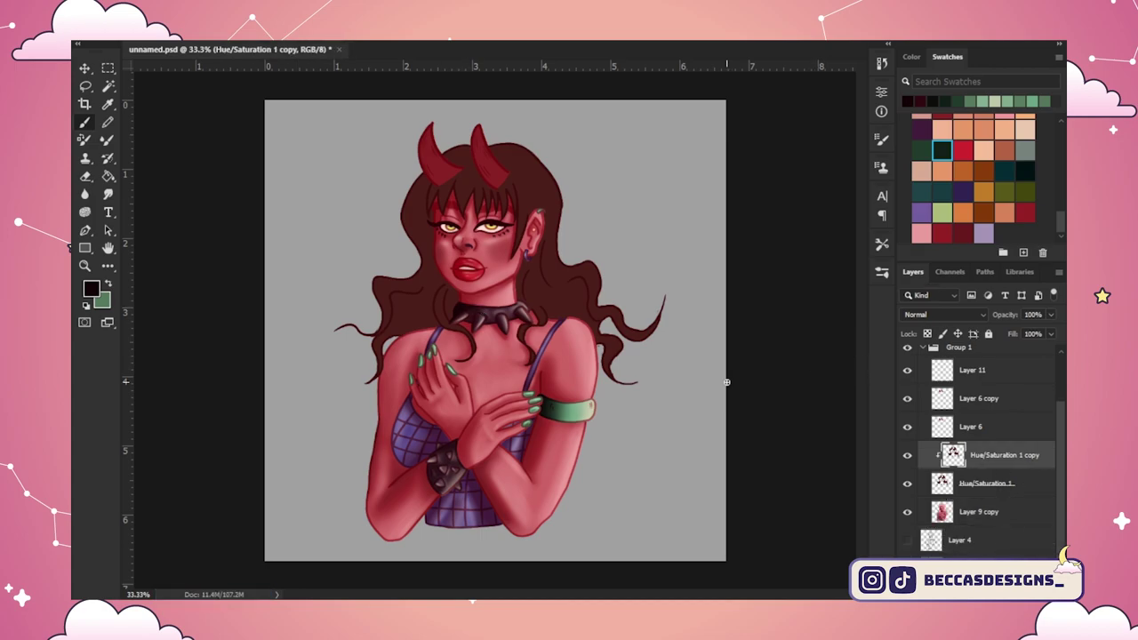
Step: Sample the hair brown, choose a darker maroon in the Color Picker and paint fine strands through the bangs, crown and hair beside the ear
{"action": "key", "text": "ctrl+plus"}
{"action": "scroll", "coordinate": [597, 295], "scroll_direction": "up", "scroll_amount": 2}
{"action": "left_click", "coordinate": [565, 312], "text": "alt"}
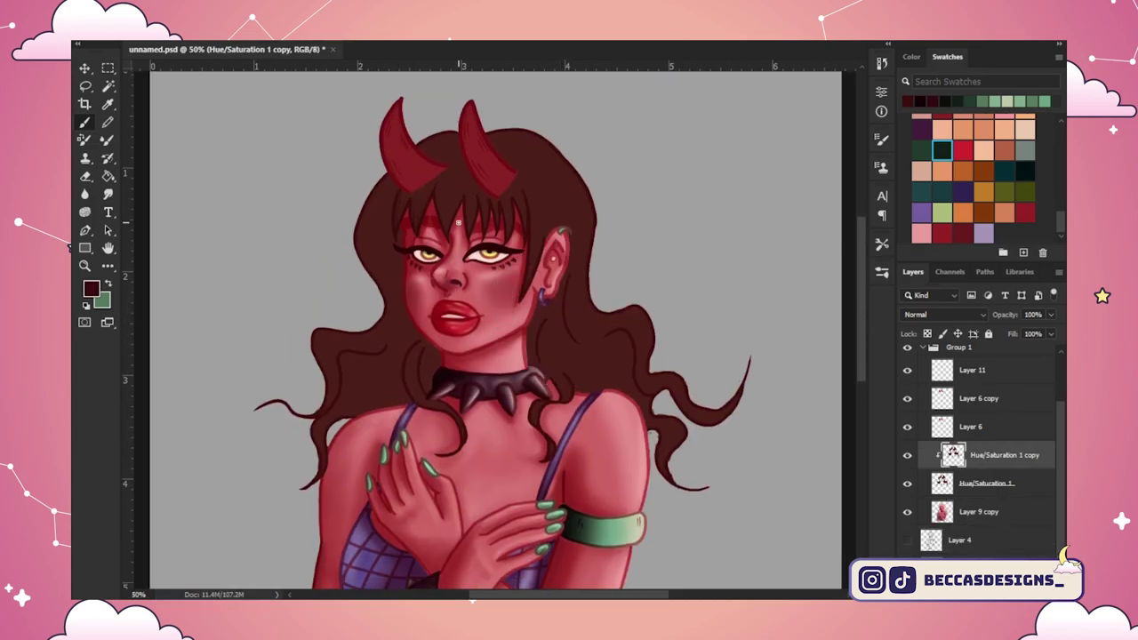
{"action": "left_click", "coordinate": [95, 292]}
{"action": "left_click", "coordinate": [92, 290]}
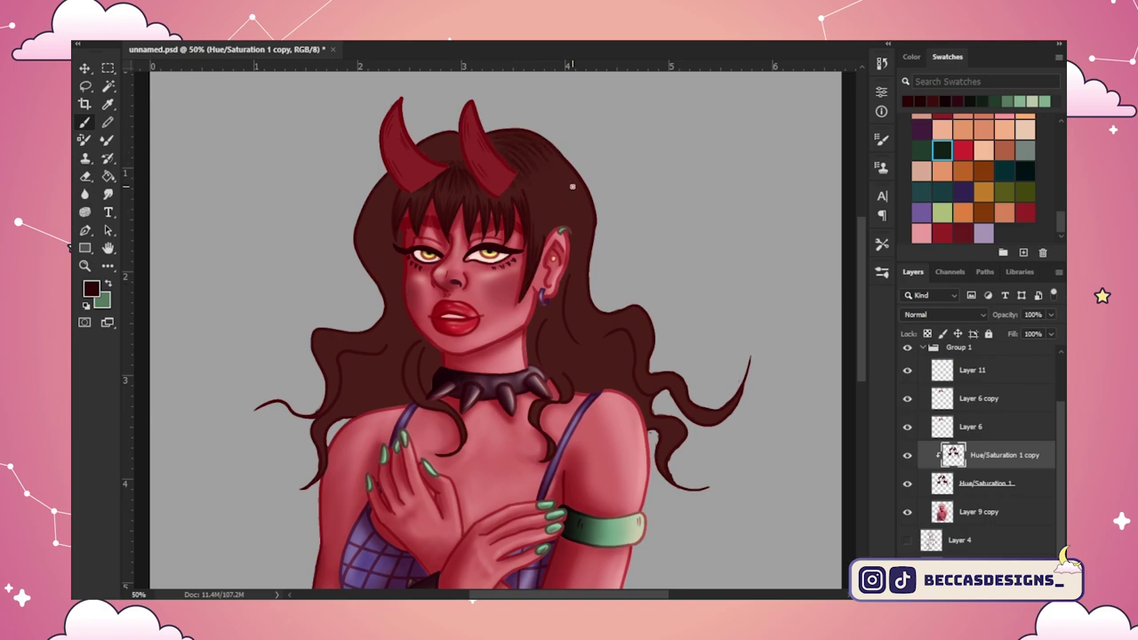
{"action": "left_click_drag", "start_coordinate": [569, 217], "coordinate": [569, 254]}
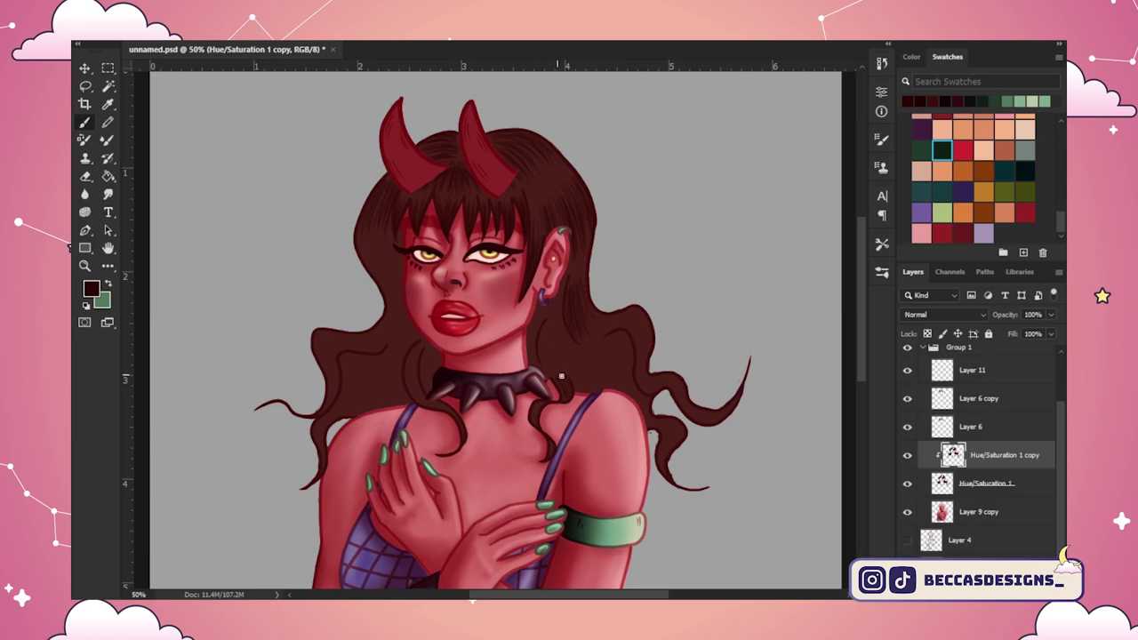
Step: Paint dark maroon strands through the long wavy locks below the earring and out to the curled ends
{"action": "left_click_drag", "start_coordinate": [535, 316], "coordinate": [530, 362]}
{"action": "left_click_drag", "start_coordinate": [621, 323], "coordinate": [634, 364]}
{"action": "left_click_drag", "start_coordinate": [665, 451], "coordinate": [666, 425]}
{"action": "mouse_move", "coordinate": [626, 360]}
{"action": "left_mouse_down"}
{"action": "mouse_move", "coordinate": [620, 343]}
{"action": "mouse_move", "coordinate": [639, 405]}
{"action": "left_mouse_up"}
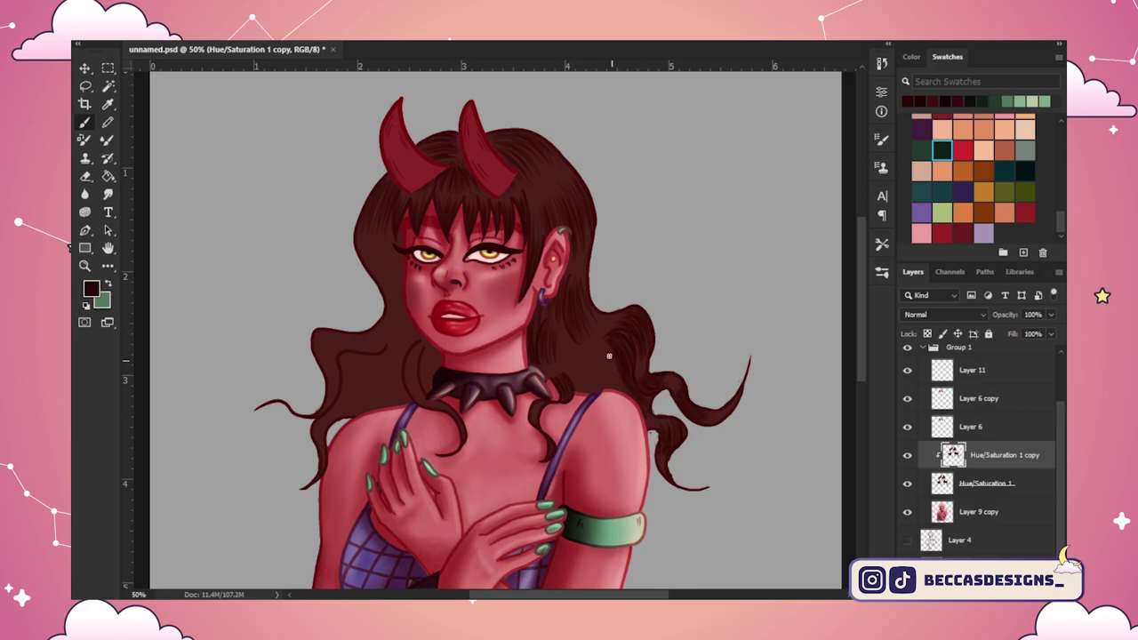
Step: Add dark maroon strands to the waves on the side opposite the ear and fill in the lock beside the choker
{"action": "left_click_drag", "start_coordinate": [421, 348], "coordinate": [431, 389]}
{"action": "left_click_drag", "start_coordinate": [403, 313], "coordinate": [388, 339]}
{"action": "left_click_drag", "start_coordinate": [389, 299], "coordinate": [367, 337]}
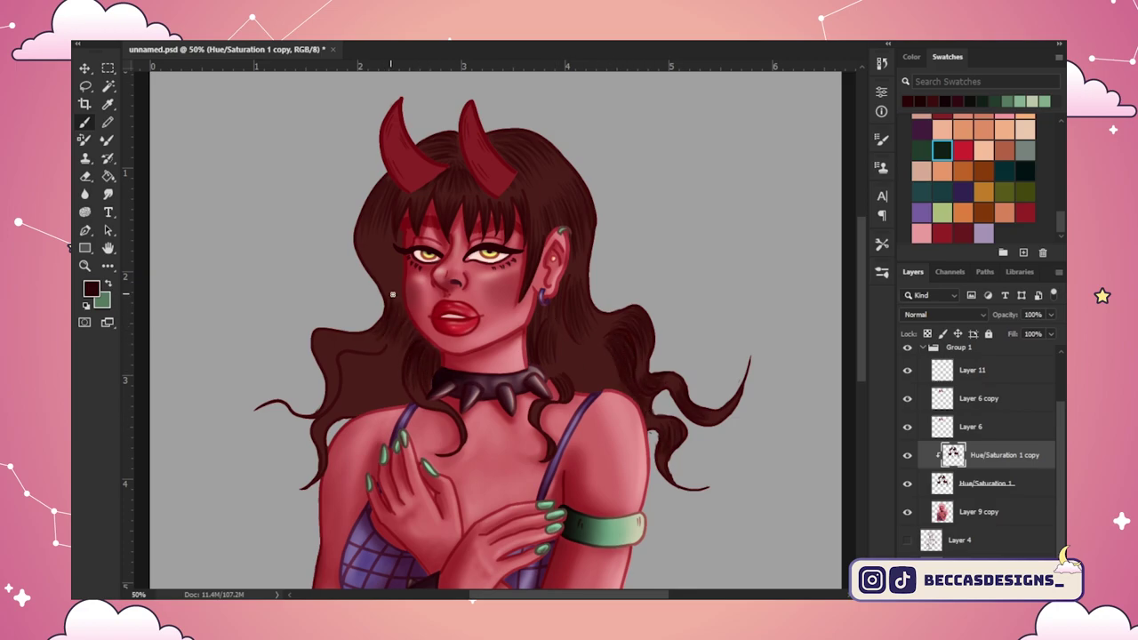
{"action": "left_click_drag", "start_coordinate": [397, 233], "coordinate": [401, 290]}
{"action": "left_click_drag", "start_coordinate": [325, 368], "coordinate": [314, 343]}
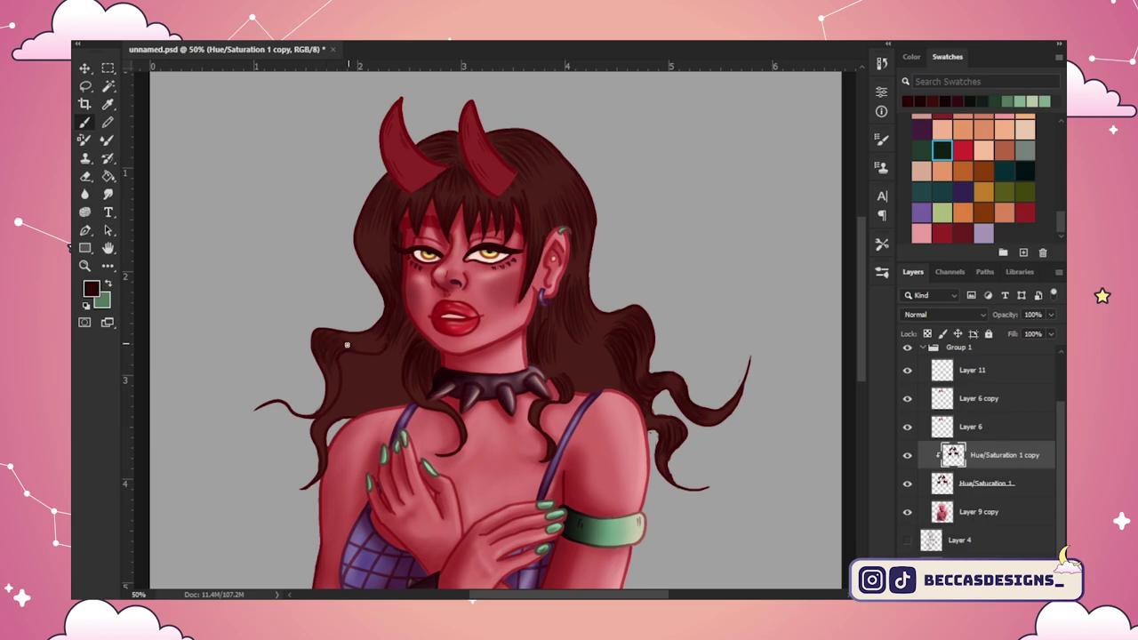
{"action": "mouse_move", "coordinate": [322, 410]}
{"action": "left_mouse_down"}
{"action": "mouse_move", "coordinate": [341, 400]}
{"action": "mouse_move", "coordinate": [345, 375]}
{"action": "left_mouse_up"}
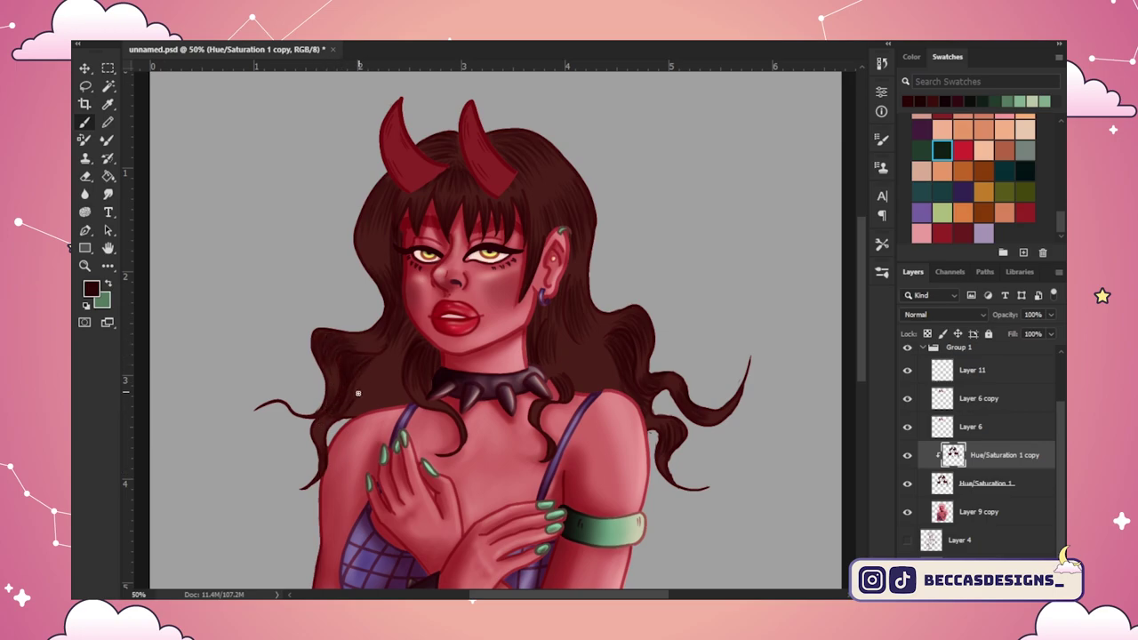
{"action": "left_click_drag", "start_coordinate": [362, 416], "coordinate": [403, 403]}
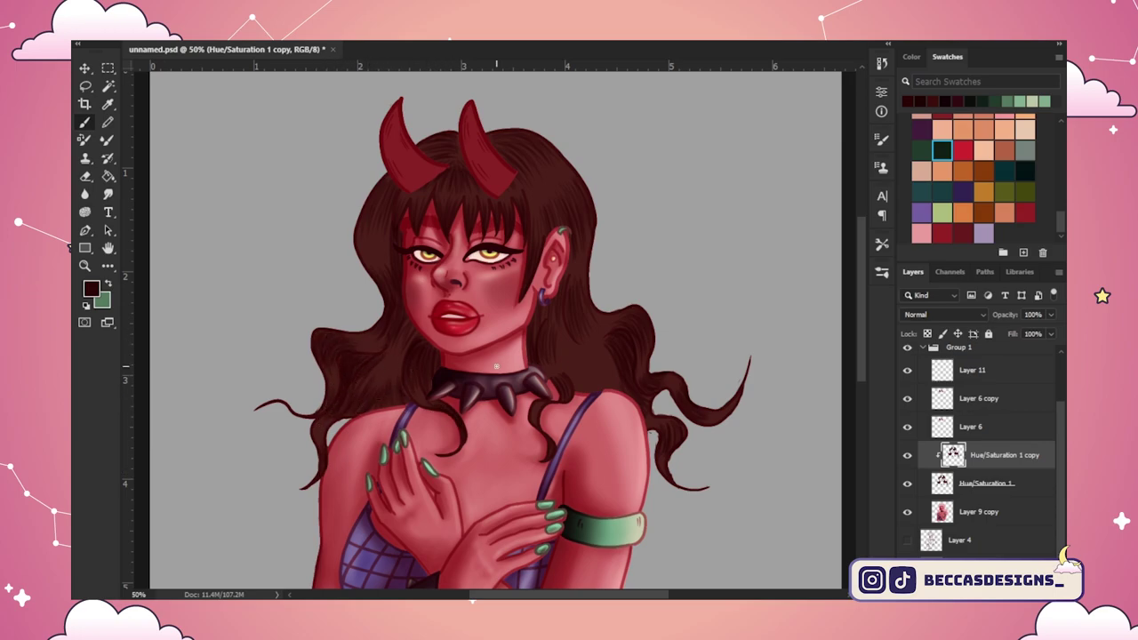
{"action": "left_click_drag", "start_coordinate": [563, 358], "coordinate": [555, 319]}
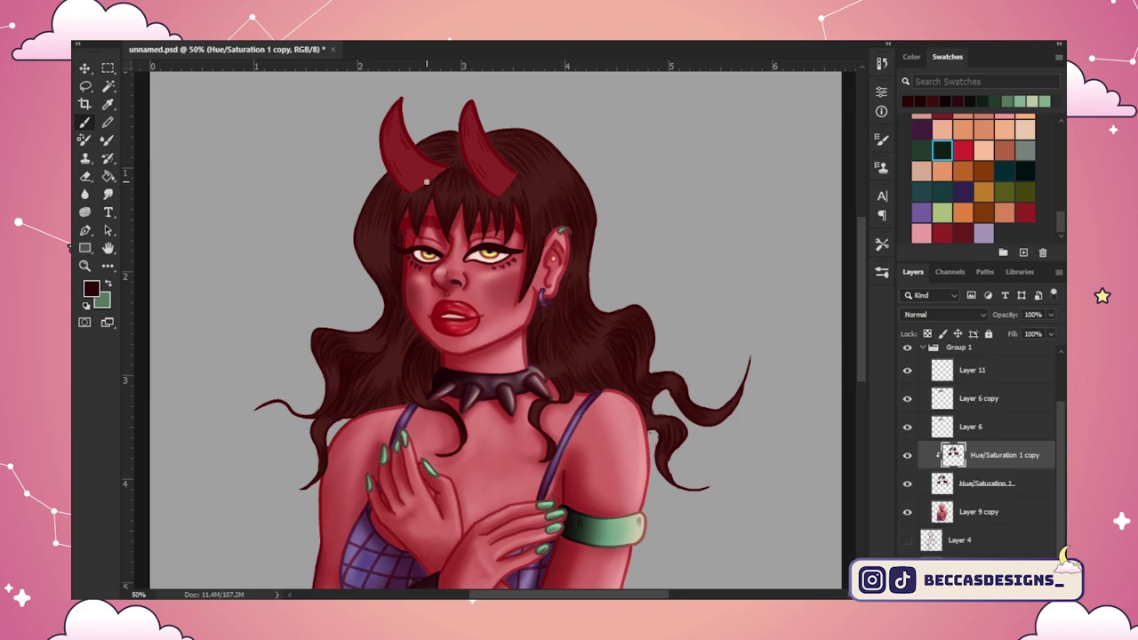
Step: Save the dark maroon as a swatch, choose a lighter reddish brown and paint highlight strands in the bangs and crown
{"action": "left_click", "coordinate": [1023, 252]}
{"action": "key", "text": "x"}
{"action": "left_click", "coordinate": [91, 289]}
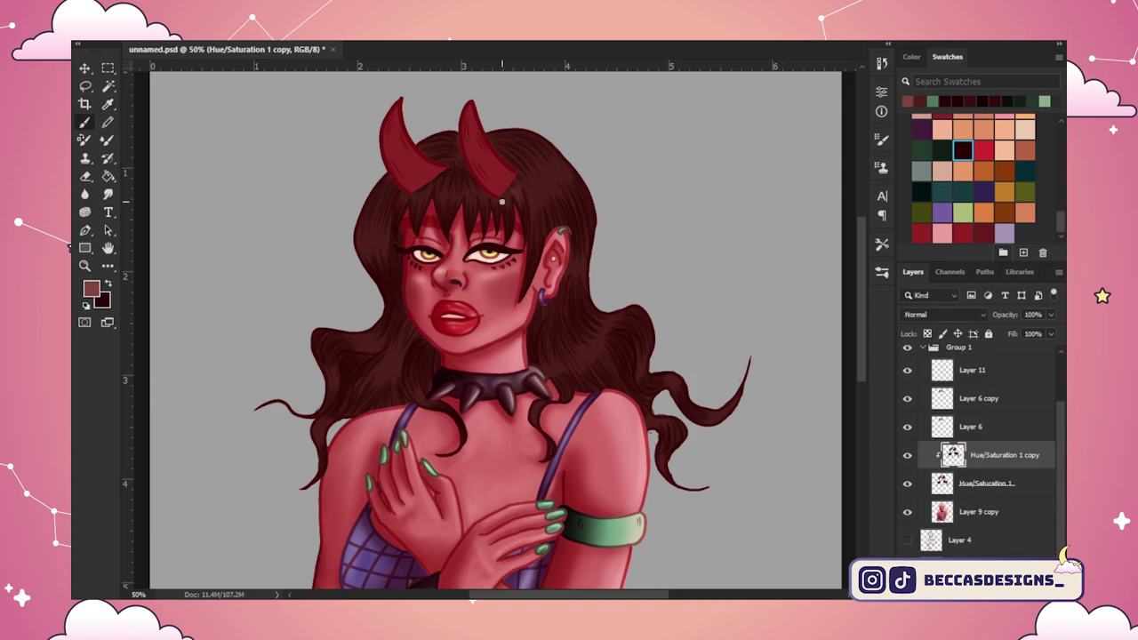
{"action": "left_click_drag", "start_coordinate": [441, 216], "coordinate": [460, 184]}
{"action": "left_click_drag", "start_coordinate": [553, 214], "coordinate": [537, 145]}
Step: Save the lighter reddish brown as a swatch and highlight the waves and curled ends on the ear side
{"action": "left_click", "coordinate": [1023, 252]}
{"action": "left_click_drag", "start_coordinate": [587, 287], "coordinate": [581, 239]}
{"action": "mouse_move", "coordinate": [544, 380]}
{"action": "left_mouse_down"}
{"action": "mouse_move", "coordinate": [596, 379]}
{"action": "mouse_move", "coordinate": [599, 338]}
{"action": "left_mouse_up"}
{"action": "left_click_drag", "start_coordinate": [581, 360], "coordinate": [625, 309]}
{"action": "left_click_drag", "start_coordinate": [640, 378], "coordinate": [651, 347]}
{"action": "left_click_drag", "start_coordinate": [682, 400], "coordinate": [673, 382]}
{"action": "left_click_drag", "start_coordinate": [706, 418], "coordinate": [735, 402]}
{"action": "left_click_drag", "start_coordinate": [662, 473], "coordinate": [667, 445]}
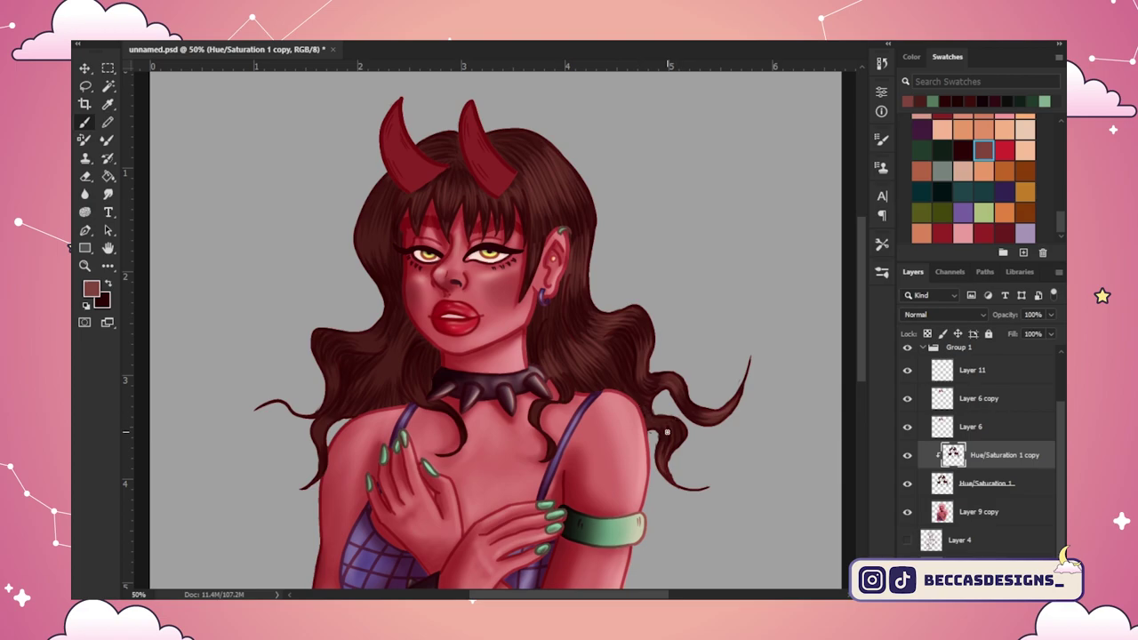
Step: Paint reddish-brown highlight strands on the locks beside the neck and the hair on the side opposite the ear
{"action": "left_click_drag", "start_coordinate": [620, 397], "coordinate": [633, 374]}
{"action": "mouse_move", "coordinate": [545, 334]}
{"action": "left_mouse_down"}
{"action": "mouse_move", "coordinate": [551, 304]}
{"action": "mouse_move", "coordinate": [549, 331]}
{"action": "left_mouse_up"}
{"action": "left_click_drag", "start_coordinate": [535, 421], "coordinate": [544, 400]}
{"action": "left_click_drag", "start_coordinate": [414, 382], "coordinate": [423, 404]}
{"action": "mouse_move", "coordinate": [384, 324]}
{"action": "left_mouse_down"}
{"action": "mouse_move", "coordinate": [329, 394]}
{"action": "mouse_move", "coordinate": [391, 388]}
{"action": "left_mouse_up"}
{"action": "left_click_drag", "start_coordinate": [371, 217], "coordinate": [368, 277]}
{"action": "left_click_drag", "start_coordinate": [384, 215], "coordinate": [386, 278]}
Step: Deepen the hair's outer edge with dark maroon and soften the strands with the Mixer Brush
{"action": "key", "text": "x"}
{"action": "left_click_drag", "start_coordinate": [373, 215], "coordinate": [361, 238]}
{"action": "key", "text": "x"}
{"action": "key", "text": "shift+b"}
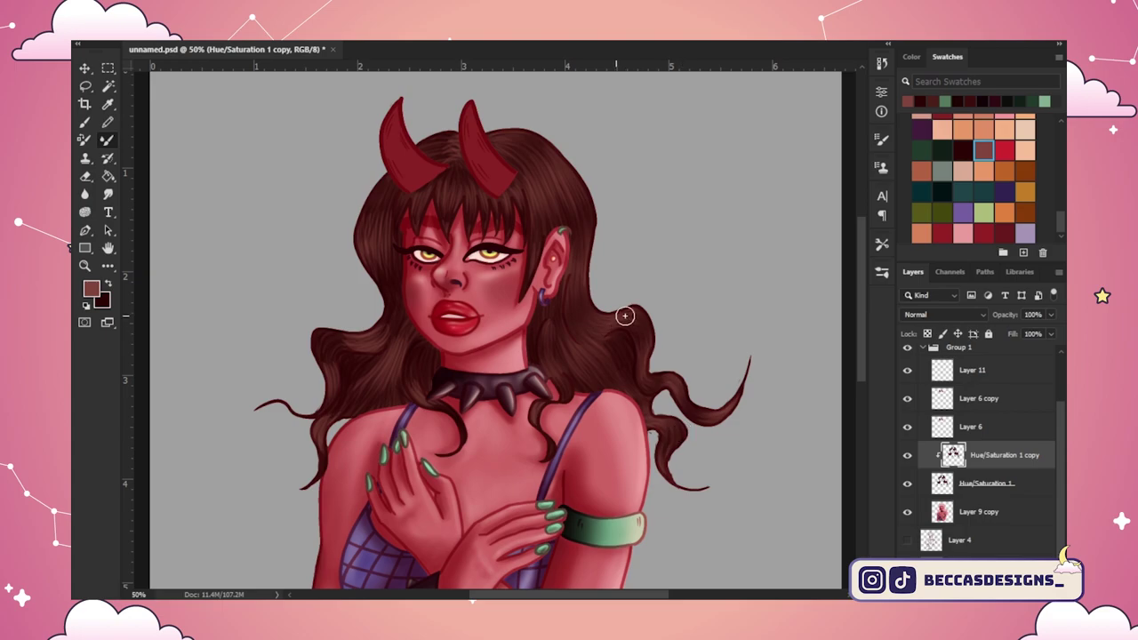
{"action": "key", "text": "ctrl+plus"}
{"action": "left_click_drag", "start_coordinate": [860, 293], "coordinate": [860, 302]}
{"action": "key", "text": "x"}
{"action": "key", "text": "b"}
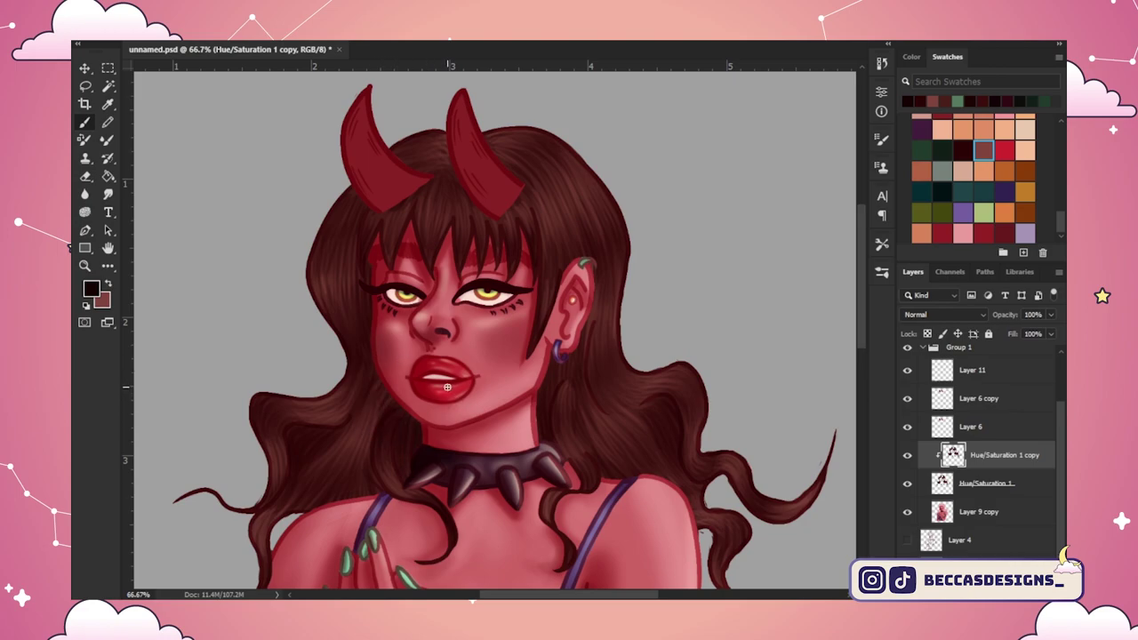
Step: Merge the hair layers into the body layer and clip Layer 6 copy to Layer 6 for the horns
{"action": "key", "text": "ctrl+minus"}
{"action": "key", "text": "ctrl+minus"}
{"action": "left_click", "coordinate": [1020, 478]}
{"action": "key", "text": "ctrl+alt+g"}
{"action": "left_click", "coordinate": [1031, 461]}
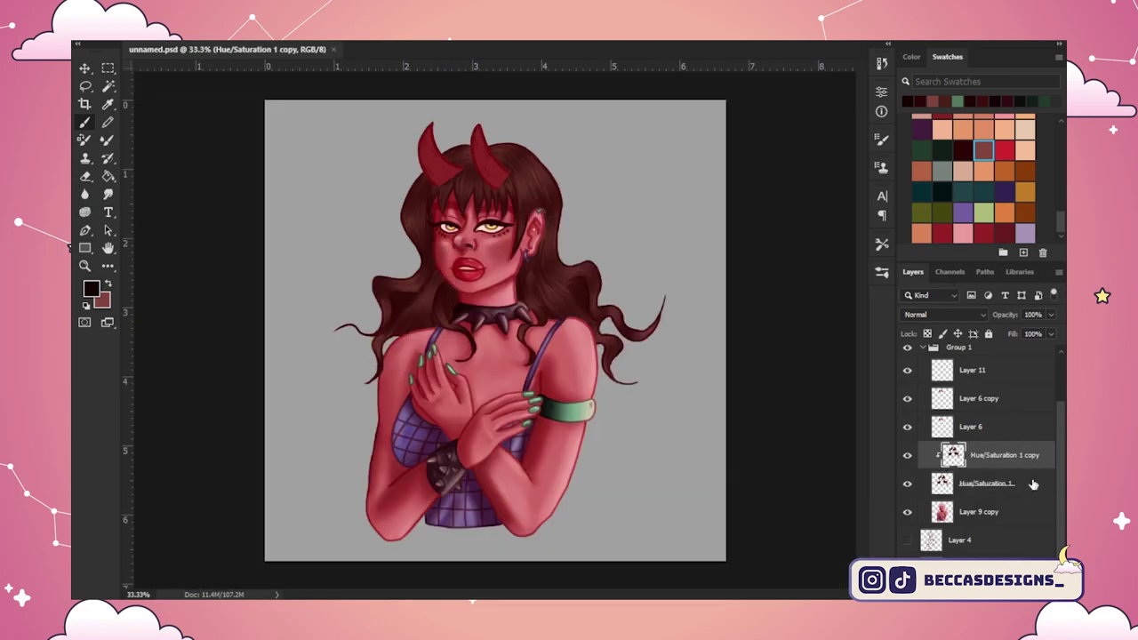
{"action": "left_click", "coordinate": [1034, 478], "text": "ctrl"}
{"action": "key", "text": "ctrl+e"}
{"action": "left_click", "coordinate": [1024, 514], "text": "ctrl"}
{"action": "key", "text": "ctrl+e"}
{"action": "left_click", "coordinate": [1022, 457]}
{"action": "key", "text": "ctrl+alt+g"}
Step: Shade the edges and bases of both horns with dark red tones sampled from them
{"action": "key", "text": "ctrl+plus"}
{"action": "key", "text": "ctrl+plus"}
{"action": "left_click_drag", "start_coordinate": [859, 337], "coordinate": [859, 278]}
{"action": "left_click", "coordinate": [484, 228], "text": "alt"}
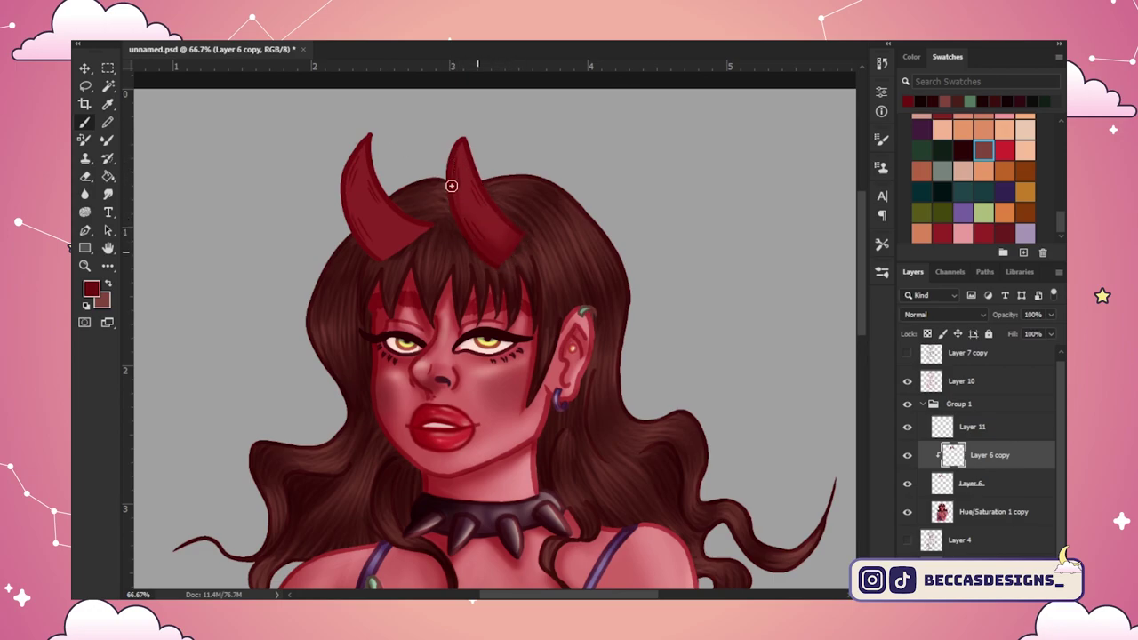
{"action": "left_click_drag", "start_coordinate": [404, 235], "coordinate": [378, 186]}
{"action": "left_click", "coordinate": [362, 185], "text": "alt"}
Step: Sample a pink skin tone from the neck and brush curved highlights and texture along both horns
{"action": "left_click", "coordinate": [502, 484], "text": "alt"}
{"action": "left_click_drag", "start_coordinate": [459, 160], "coordinate": [476, 230]}
{"action": "left_click_drag", "start_coordinate": [460, 168], "coordinate": [489, 238]}
{"action": "left_click_drag", "start_coordinate": [480, 189], "coordinate": [509, 226]}
{"action": "left_click_drag", "start_coordinate": [464, 146], "coordinate": [486, 244]}
{"action": "left_click_drag", "start_coordinate": [363, 175], "coordinate": [389, 231]}
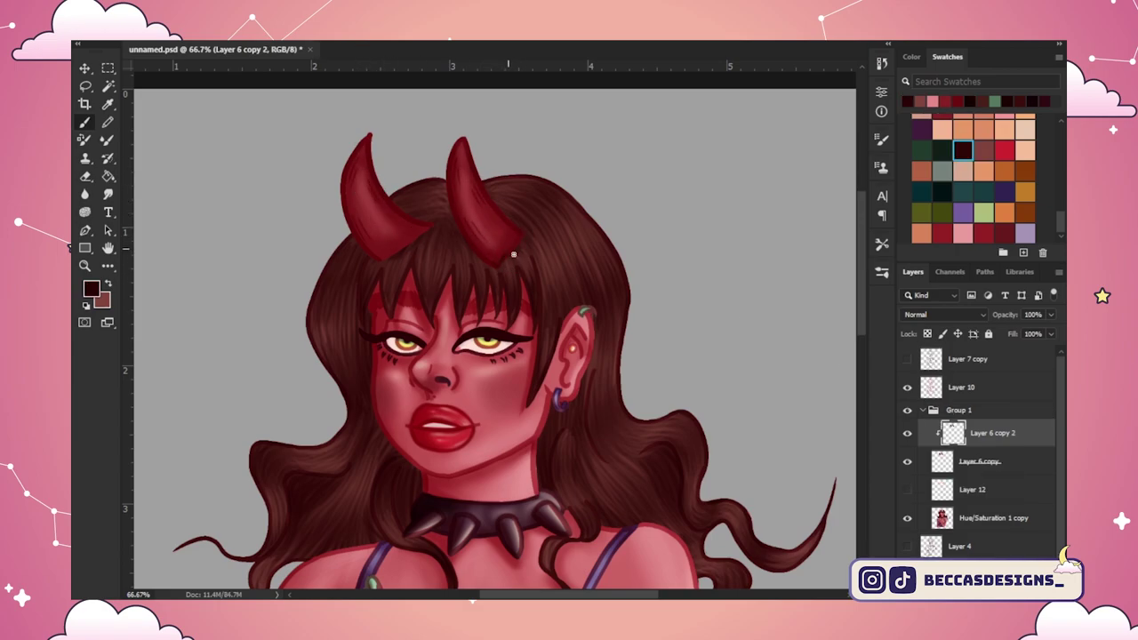
Step: Release the clipping of Layer 6 copy 2 and paint brown hair strands over the bases of the horns
{"action": "key", "text": "x"}
{"action": "key", "text": "x"}
{"action": "mouse_move", "coordinate": [387, 254]}
{"action": "left_mouse_down"}
{"action": "mouse_move", "coordinate": [416, 240]}
{"action": "mouse_move", "coordinate": [362, 286]}
{"action": "mouse_move", "coordinate": [383, 257]}
{"action": "left_mouse_up"}
{"action": "left_click", "coordinate": [984, 151]}
{"action": "left_click", "coordinate": [963, 154]}
{"action": "key", "text": "ctrl+alt+g"}
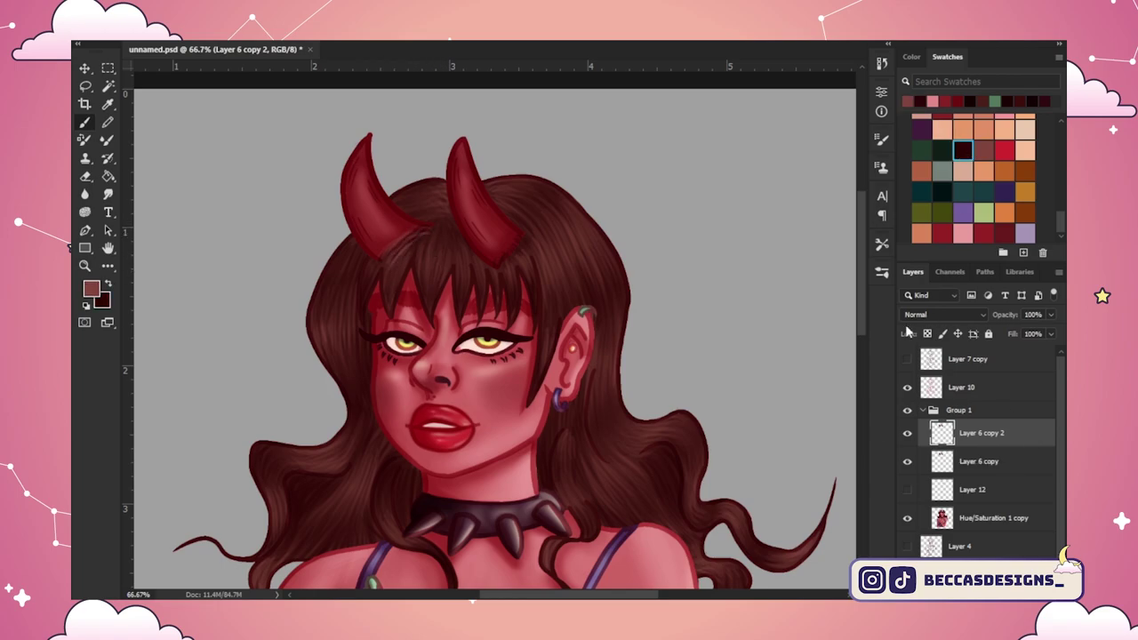
{"action": "key", "text": "x"}
{"action": "key", "text": "x"}
{"action": "key", "text": "x"}
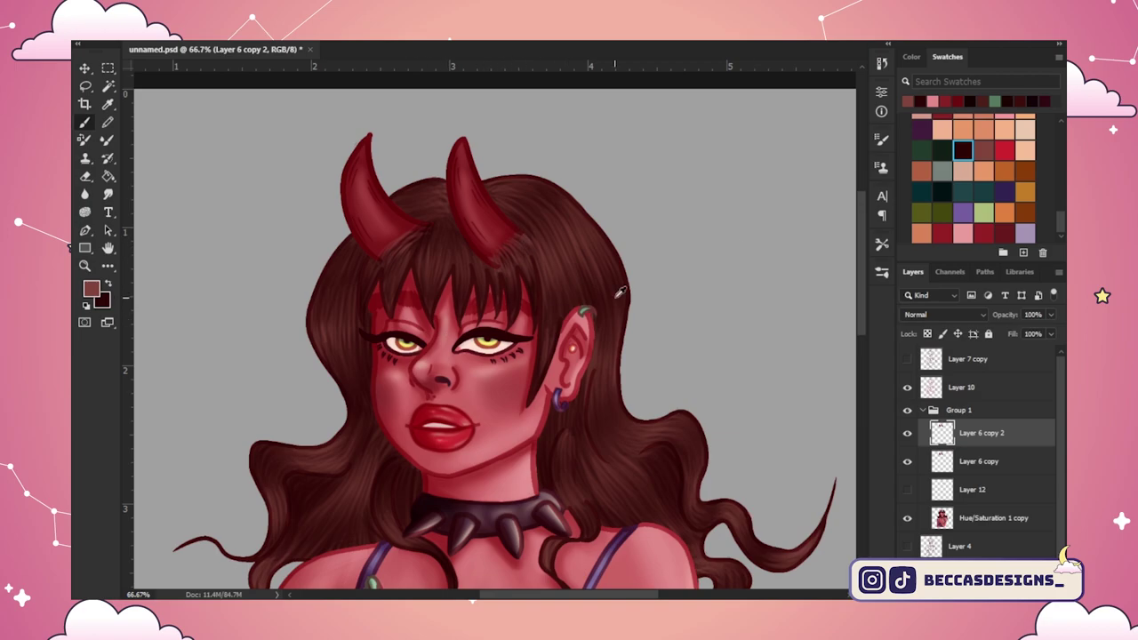
Step: Blend the strands around the horn bases using sampled hair tones and the dark maroon and reddish-brown colours
{"action": "left_click", "coordinate": [432, 226], "text": "alt"}
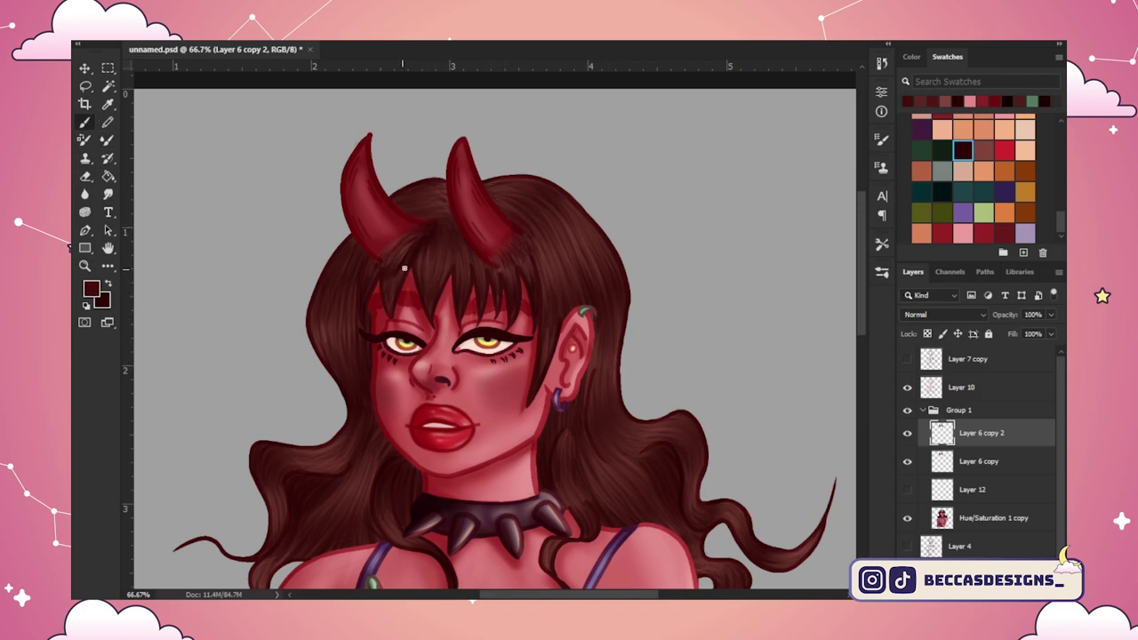
{"action": "left_click", "coordinate": [418, 252], "text": "alt"}
{"action": "left_click", "coordinate": [963, 149]}
{"action": "key", "text": "ctrl+plus"}
{"action": "key", "text": "x"}
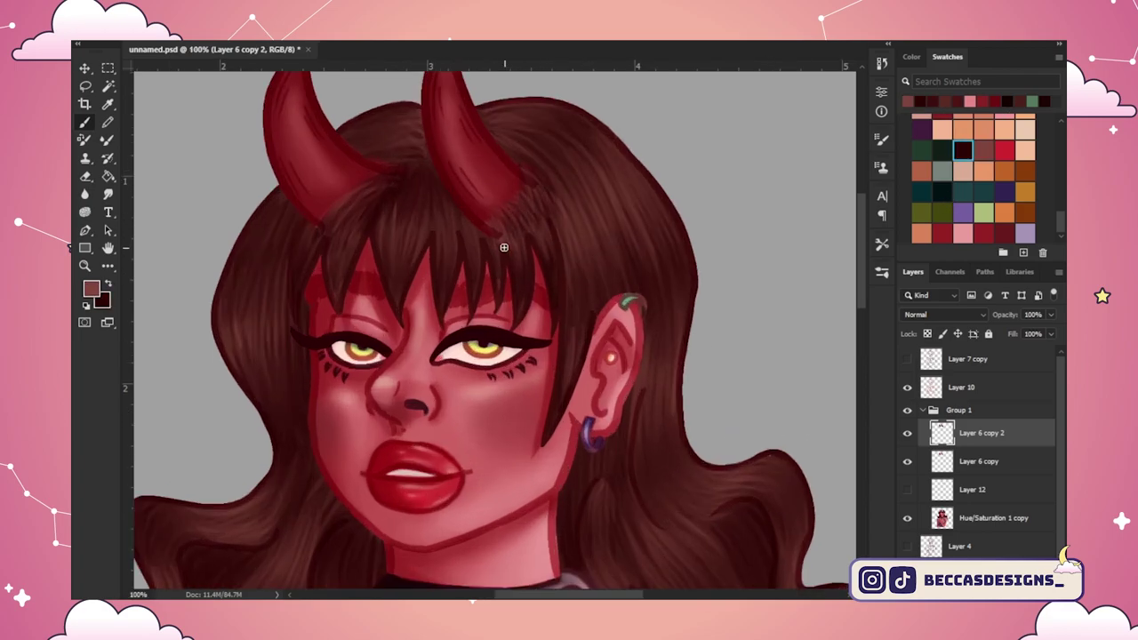
Step: Merge the horn layers with the hair and body layer into a single figure layer
{"action": "key", "text": "ctrl+minus"}
{"action": "key", "text": "ctrl+minus"}
{"action": "key", "text": "ctrl+minus"}
{"action": "left_click", "coordinate": [992, 517], "text": "shift"}
{"action": "key", "text": "ctrl+e"}
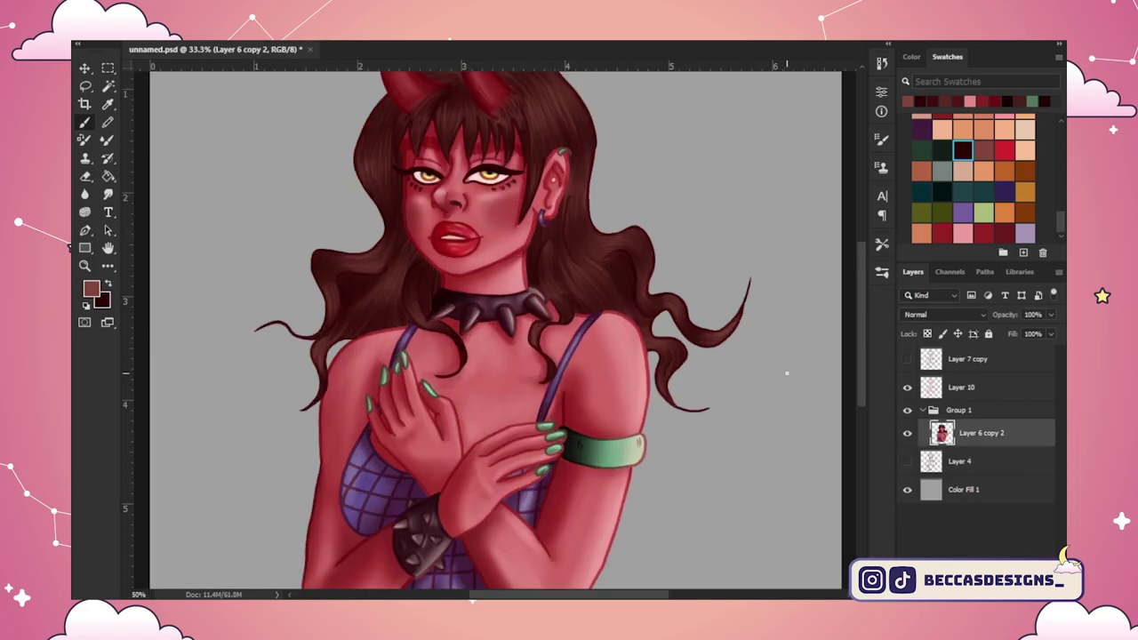
Step: Add a new layer clipped to the merged figure and brush dark maroon shading on the hair beside the jaw
{"action": "left_click", "coordinate": [1023, 591]}
{"action": "left_click", "coordinate": [962, 151]}
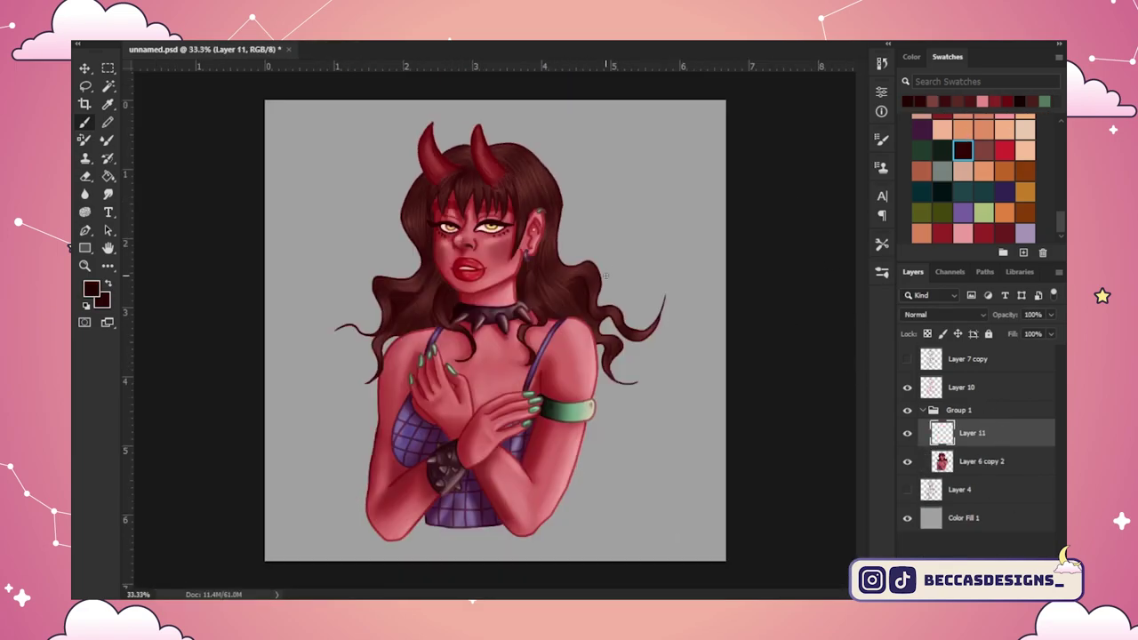
{"action": "key", "text": "ctrl+alt+g"}
{"action": "left_click_drag", "start_coordinate": [439, 316], "coordinate": [427, 282]}
Step: Try out other blend modes on the clipped shading layer, including Soft Light and Difference
{"action": "left_click", "coordinate": [944, 315]}
{"action": "left_click", "coordinate": [965, 264]}
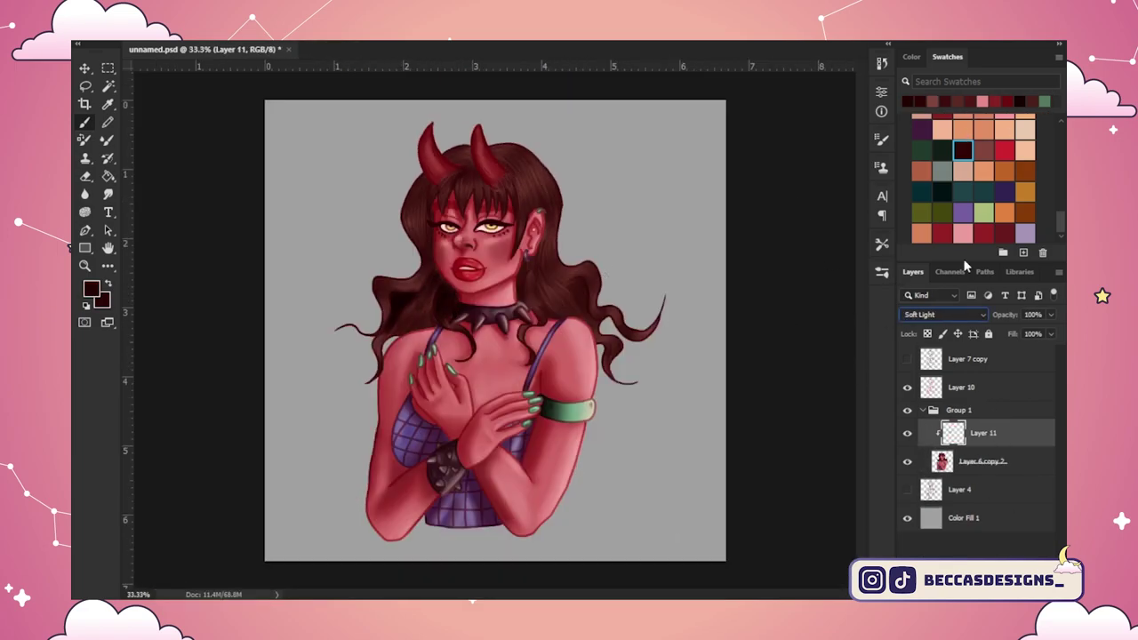
{"action": "key", "text": "Down"}
{"action": "key", "text": "Down"}
{"action": "key", "text": "Down"}
{"action": "key", "text": "Down"}
{"action": "key", "text": "Down"}
{"action": "key", "text": "Down"}
{"action": "key", "text": "Down"}
{"action": "key", "text": "Down"}
{"action": "key", "text": "Down"}
{"action": "key", "text": "Down"}
{"action": "key", "text": "Down"}
{"action": "key", "text": "Down"}
{"action": "key", "text": "Down"}
{"action": "key", "text": "Up"}
{"action": "key", "text": "Up"}
{"action": "key", "text": "Up"}
{"action": "key", "text": "Up"}
{"action": "key", "text": "Up"}
{"action": "key", "text": "Up"}
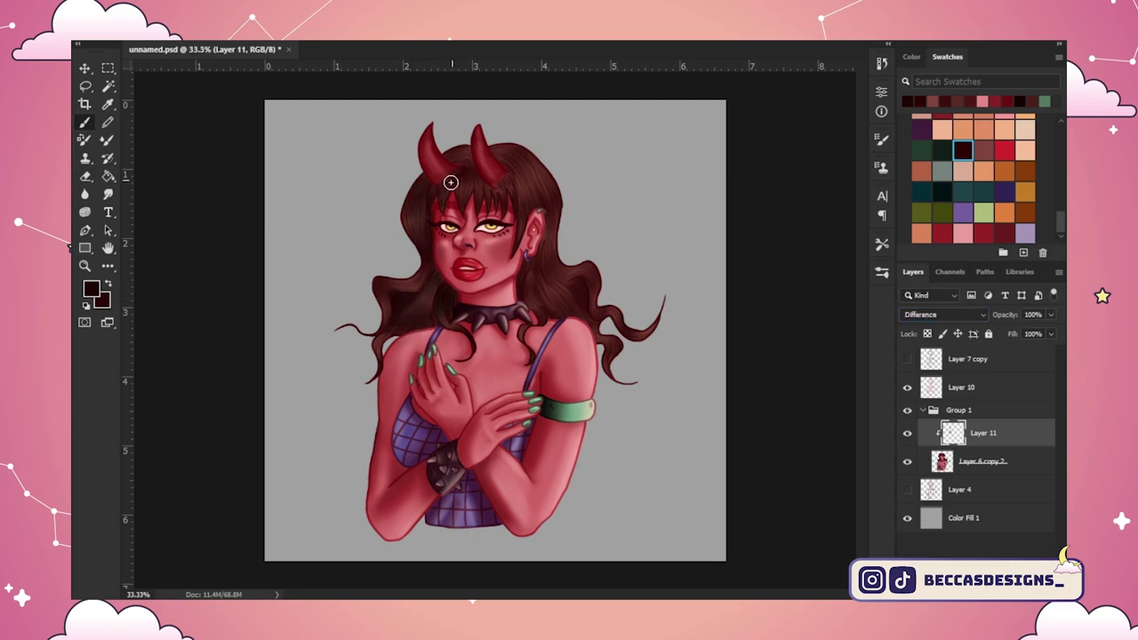
Step: Set the shading layer to Multiply at 60% opacity and brush soft shadows over the forehead, face, shoulder and wavy hair
{"action": "key", "text": "ctrl+plus"}
{"action": "key", "text": "ctrl+plus"}
{"action": "scroll", "coordinate": [480, 444], "scroll_direction": "up", "scroll_amount": 2}
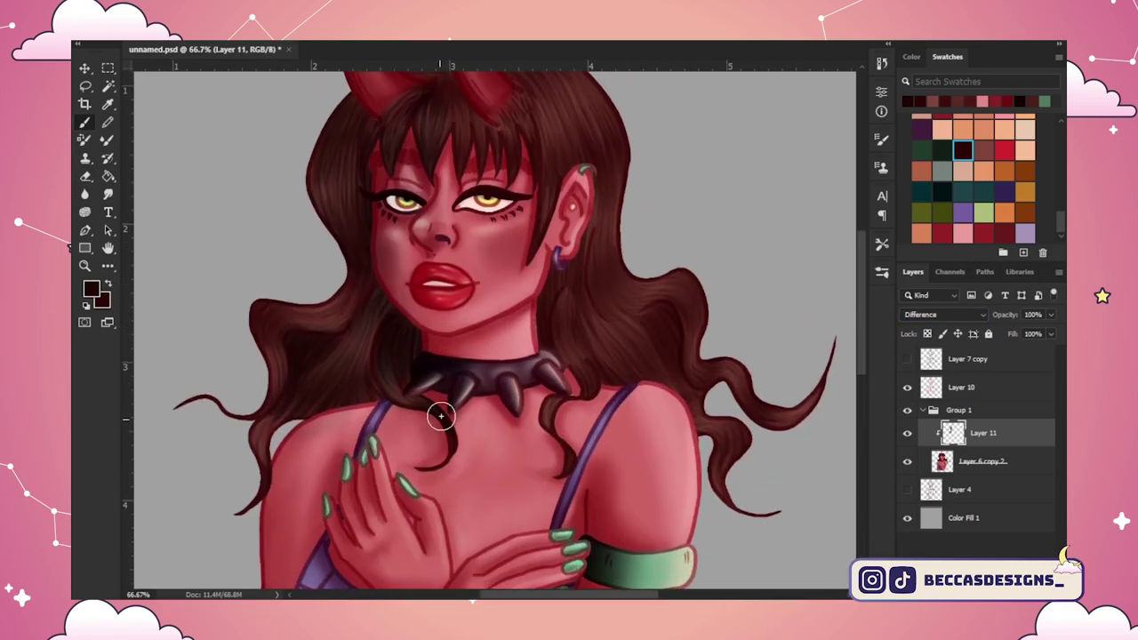
{"action": "left_click", "coordinate": [944, 314]}
{"action": "left_click", "coordinate": [939, 310]}
{"action": "left_click_drag", "start_coordinate": [1005, 315], "coordinate": [984, 315]}
{"action": "left_click_drag", "start_coordinate": [861, 336], "coordinate": [861, 356]}
{"action": "left_click_drag", "start_coordinate": [658, 247], "coordinate": [728, 353]}
{"action": "left_click_drag", "start_coordinate": [862, 355], "coordinate": [861, 337]}
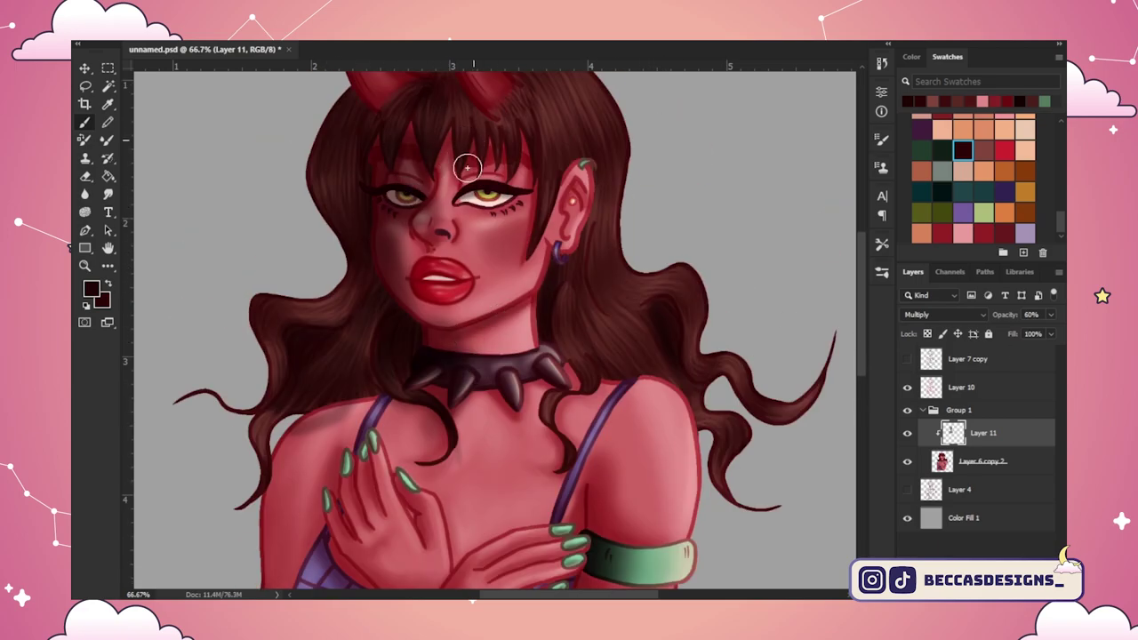
Step: Lower the shading layer's opacity to 39%, shade the outer arm from shoulder to elbow and select the reddish-brown swatch
{"action": "key", "text": "ctrl+minus"}
{"action": "left_click", "coordinate": [1050, 317]}
{"action": "left_click_drag", "start_coordinate": [1028, 328], "coordinate": [1014, 328]}
{"action": "left_click_drag", "start_coordinate": [861, 316], "coordinate": [862, 353]}
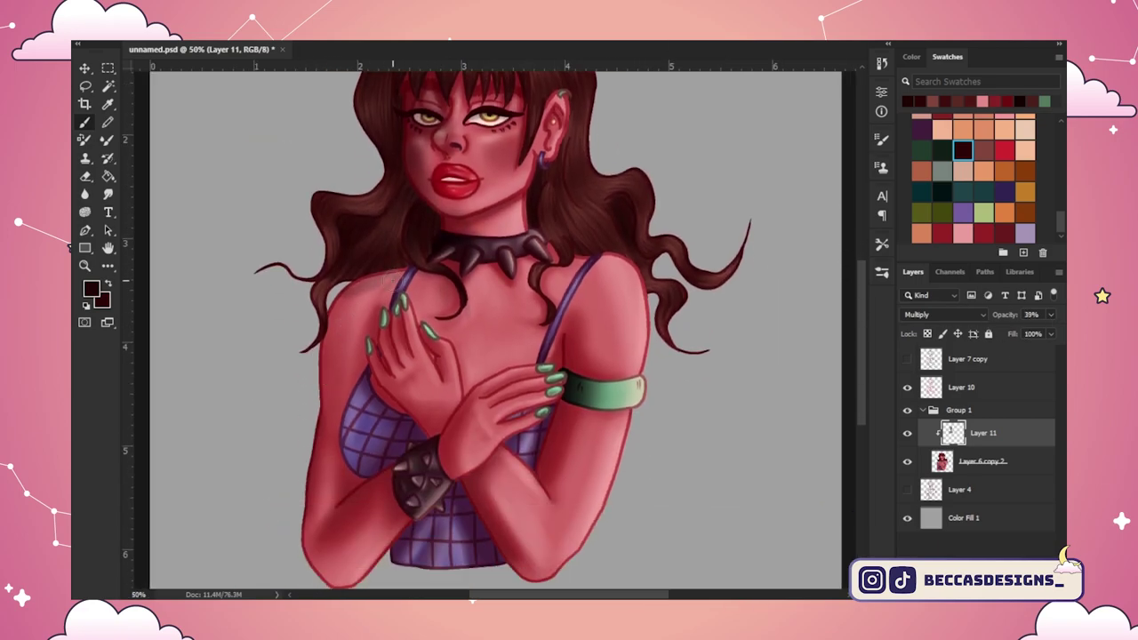
{"action": "left_click_drag", "start_coordinate": [349, 356], "coordinate": [320, 480]}
{"action": "left_click_drag", "start_coordinate": [307, 555], "coordinate": [341, 467]}
{"action": "left_click_drag", "start_coordinate": [369, 304], "coordinate": [331, 395]}
{"action": "left_click", "coordinate": [986, 151]}
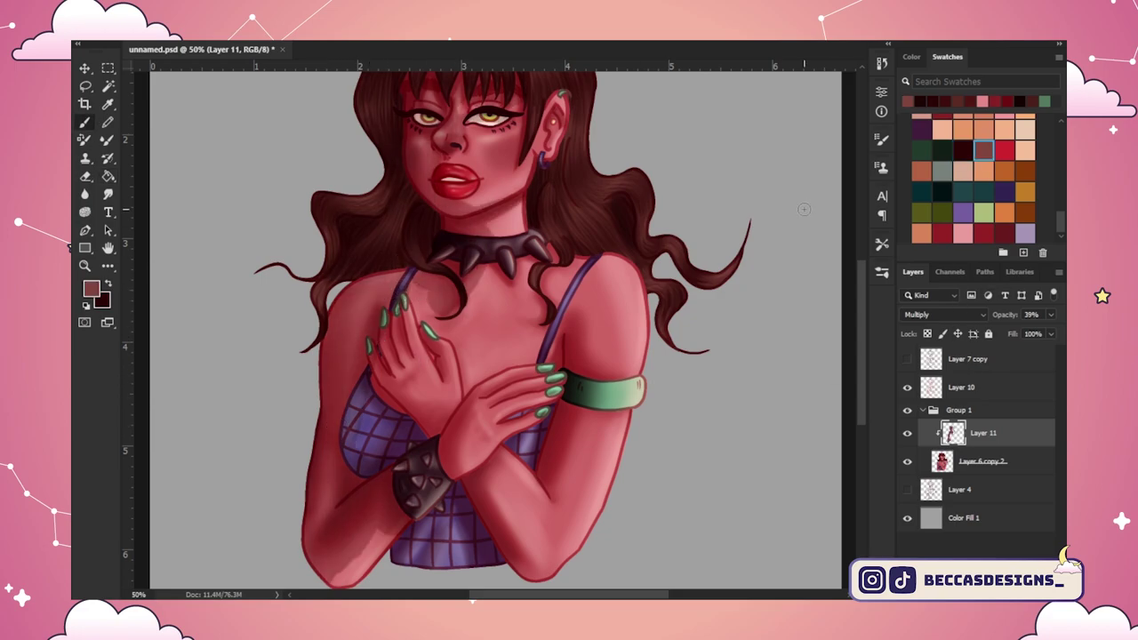
{"action": "key", "text": "ctrl+minus"}
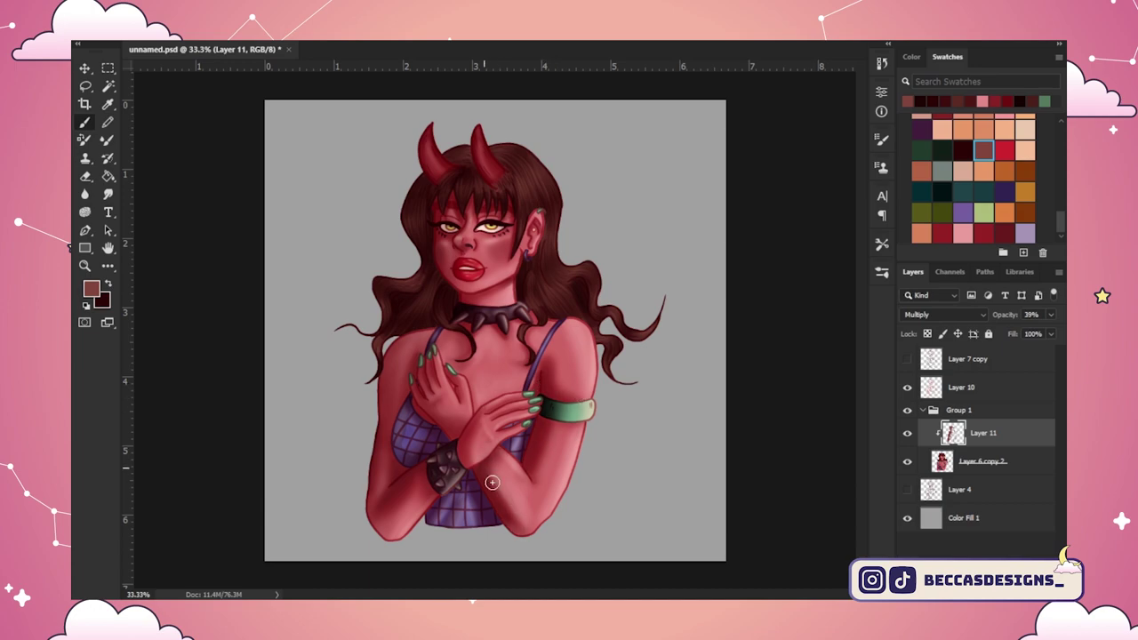
Step: Raise the Multiply shading layer's opacity to 62% and add a new Overlay layer at 26% opacity with cyan as the brush colour
{"action": "left_click_drag", "start_coordinate": [1021, 331], "coordinate": [1032, 331]}
{"action": "key", "text": "x"}
{"action": "left_click", "coordinate": [1025, 130]}
{"action": "left_click", "coordinate": [921, 196]}
{"action": "left_click_drag", "start_coordinate": [1060, 222], "coordinate": [1055, 207]}
{"action": "left_click", "coordinate": [983, 176]}
{"action": "left_click", "coordinate": [1023, 592]}
{"action": "left_click", "coordinate": [944, 315]}
{"action": "left_click", "coordinate": [924, 471]}
{"action": "left_click", "coordinate": [1050, 315]}
{"action": "left_click_drag", "start_coordinate": [1056, 332], "coordinate": [1010, 331]}
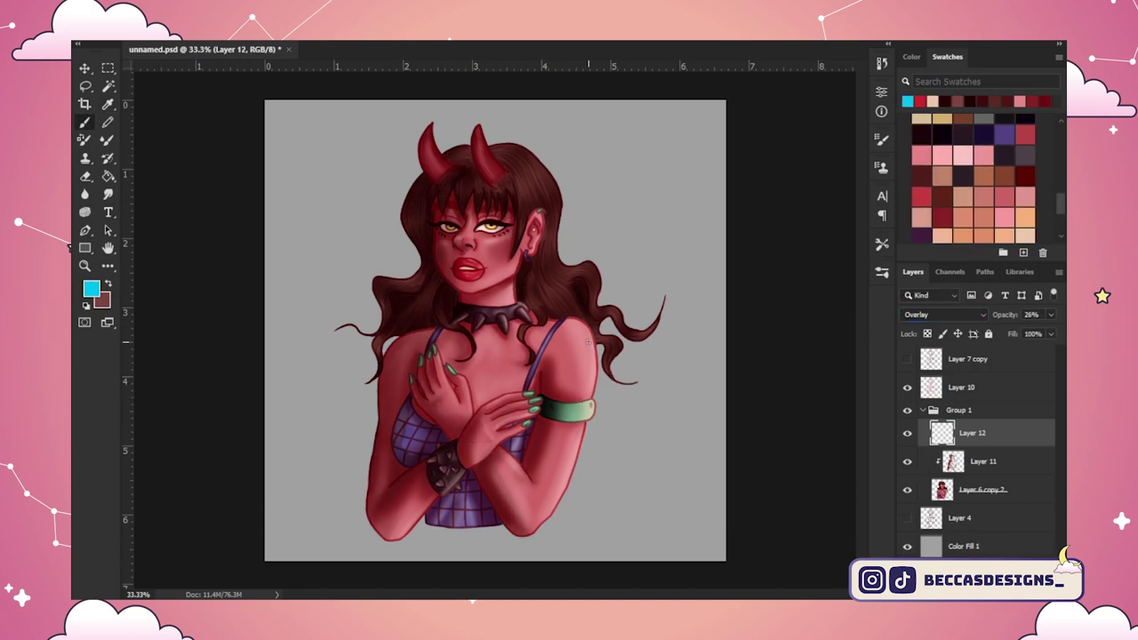
Step: Set the new highlight layer to Soft Light and clip it to the figure
{"action": "left_click", "coordinate": [944, 315]}
{"action": "left_click", "coordinate": [940, 430]}
{"action": "left_click", "coordinate": [965, 461]}
{"action": "left_click", "coordinate": [967, 435]}
{"action": "left_click", "coordinate": [965, 447], "text": "alt"}
Step: Brush reddish-brown shadow on the outer forearm on the Multiply layer, then return to the highlight layer with cyan
{"action": "key", "text": "x"}
{"action": "left_click_drag", "start_coordinate": [416, 484], "coordinate": [405, 495]}
{"action": "left_click", "coordinate": [981, 463]}
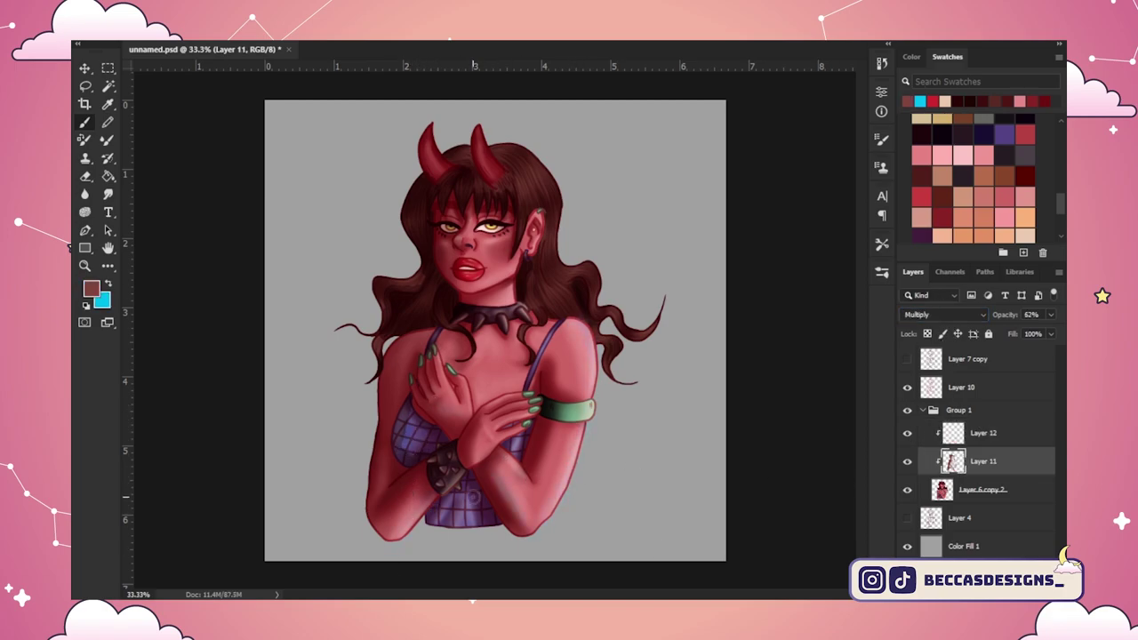
{"action": "key", "text": "x"}
{"action": "key", "text": "alt+bracketright"}
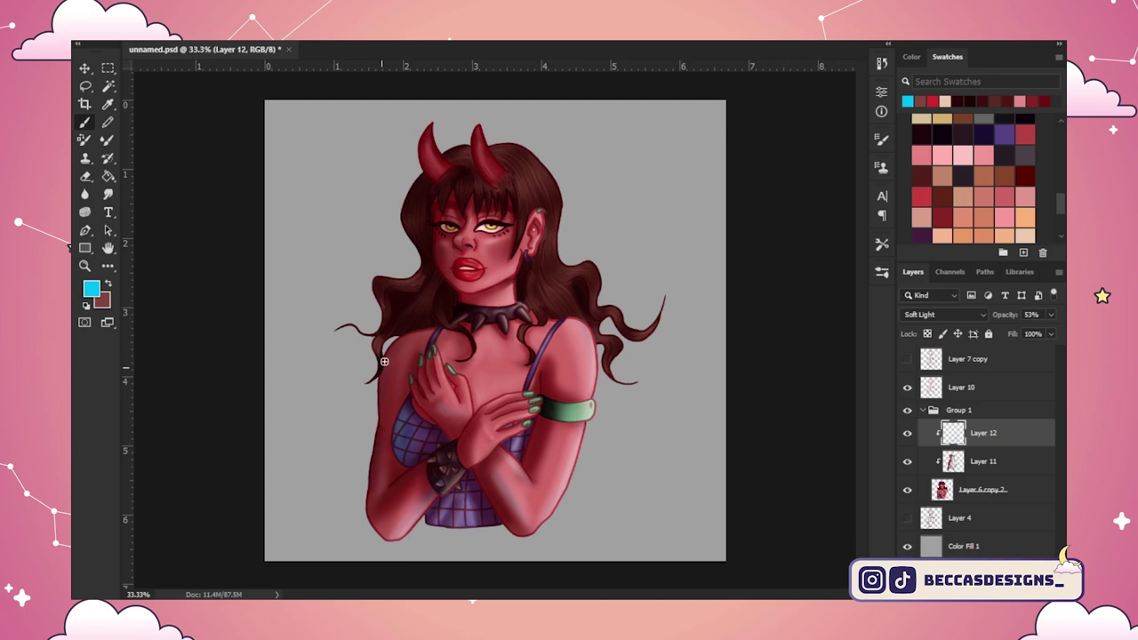
Step: Set the clipped highlight layer to Overlay at 50% opacity
{"action": "left_click", "coordinate": [944, 315]}
{"action": "left_click", "coordinate": [942, 419]}
{"action": "left_click", "coordinate": [1051, 315]}
{"action": "left_click_drag", "start_coordinate": [1025, 332], "coordinate": [1022, 333]}
Step: Refine the cyan highlights with a smaller eraser and brush cool rim light along the jaw and arms
{"action": "key", "text": "e"}
{"action": "key", "text": "bracketleft"}
{"action": "key", "text": "bracketleft"}
{"action": "key", "text": "bracketleft"}
{"action": "key", "text": "bracketleft"}
{"action": "key", "text": "bracketleft"}
{"action": "key", "text": "bracketleft"}
{"action": "key", "text": "b"}
{"action": "key", "text": "alt+bracketleft"}
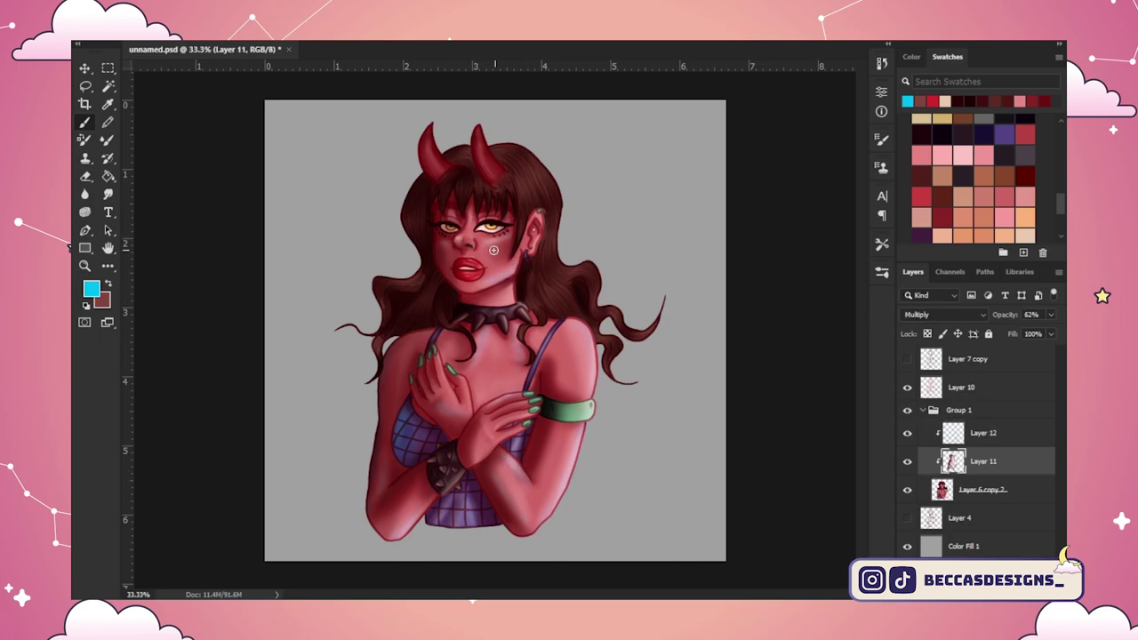
{"action": "key", "text": "alt+bracketright"}
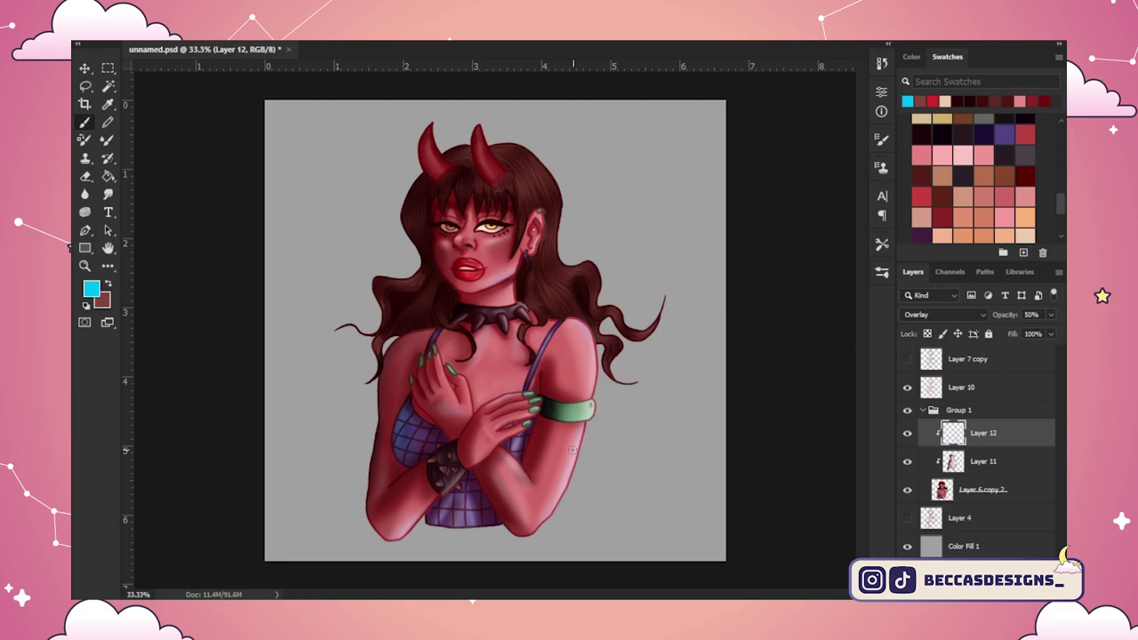
Step: Pick the peach swatch and brush warm glow on the face and forearm on the Overlay layer
{"action": "left_click", "coordinate": [1024, 217]}
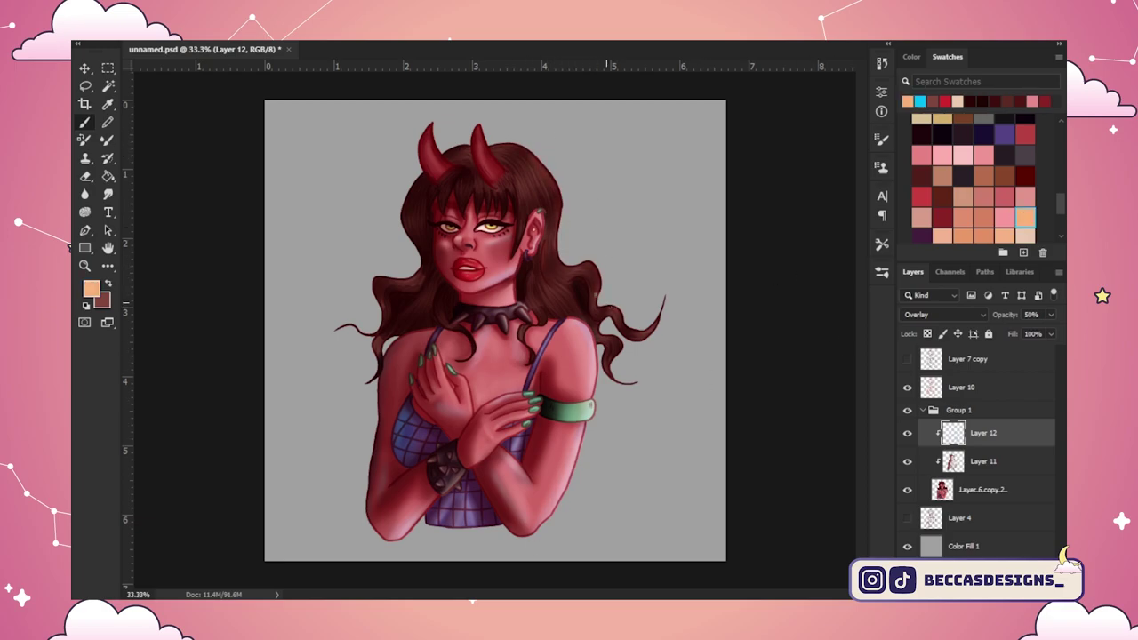
{"action": "key", "text": "alt+bracketleft"}
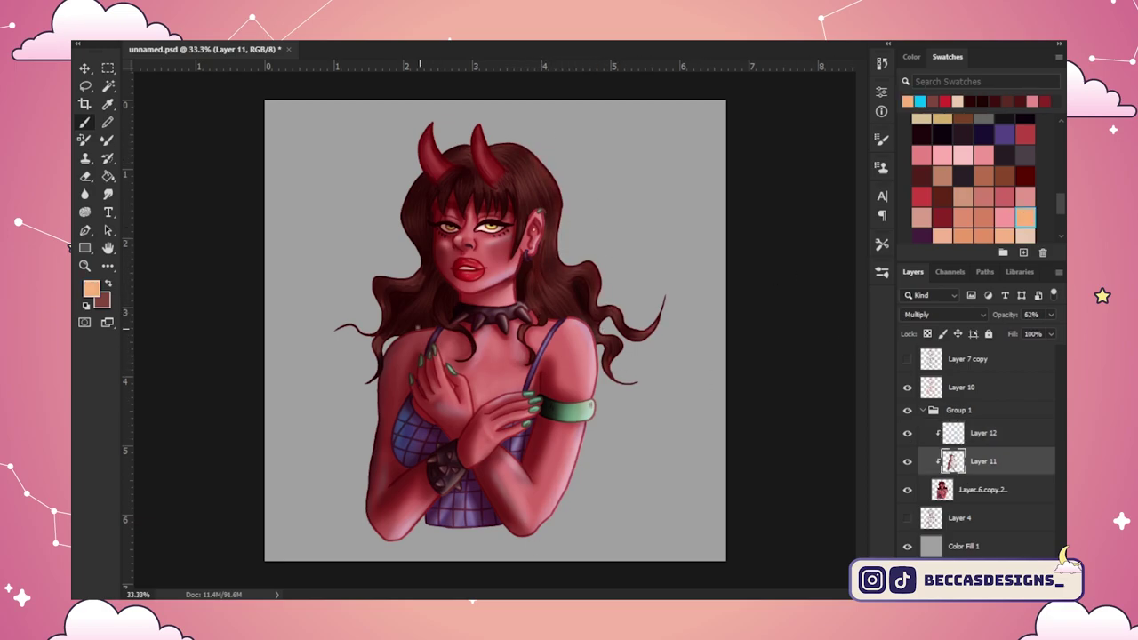
{"action": "key", "text": "ctrl+plus"}
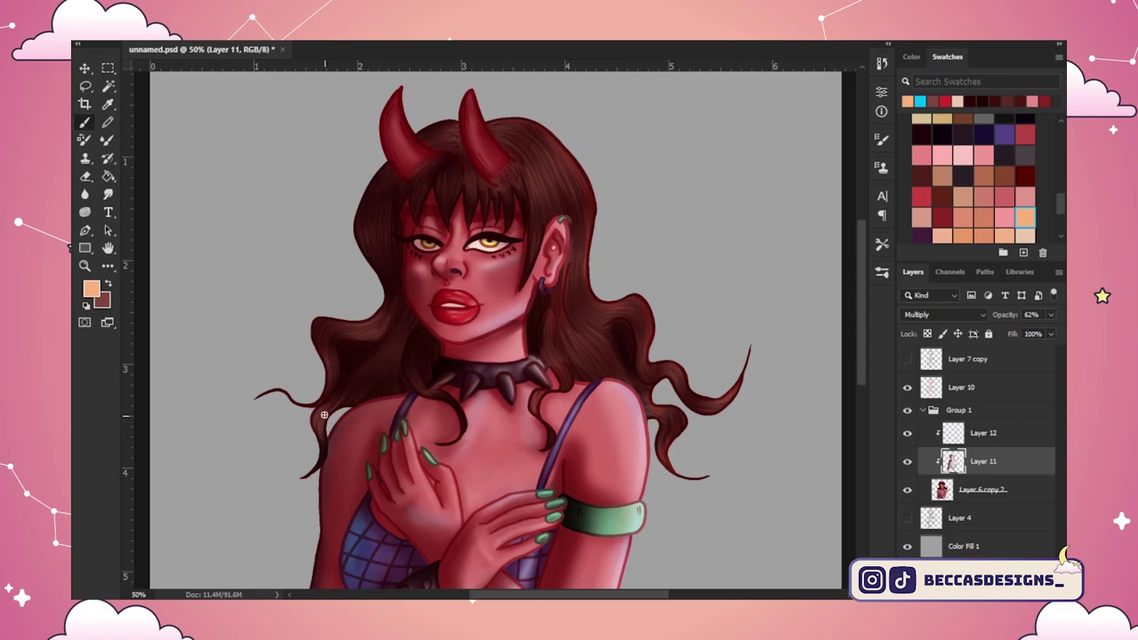
{"action": "key", "text": "alt+bracketright"}
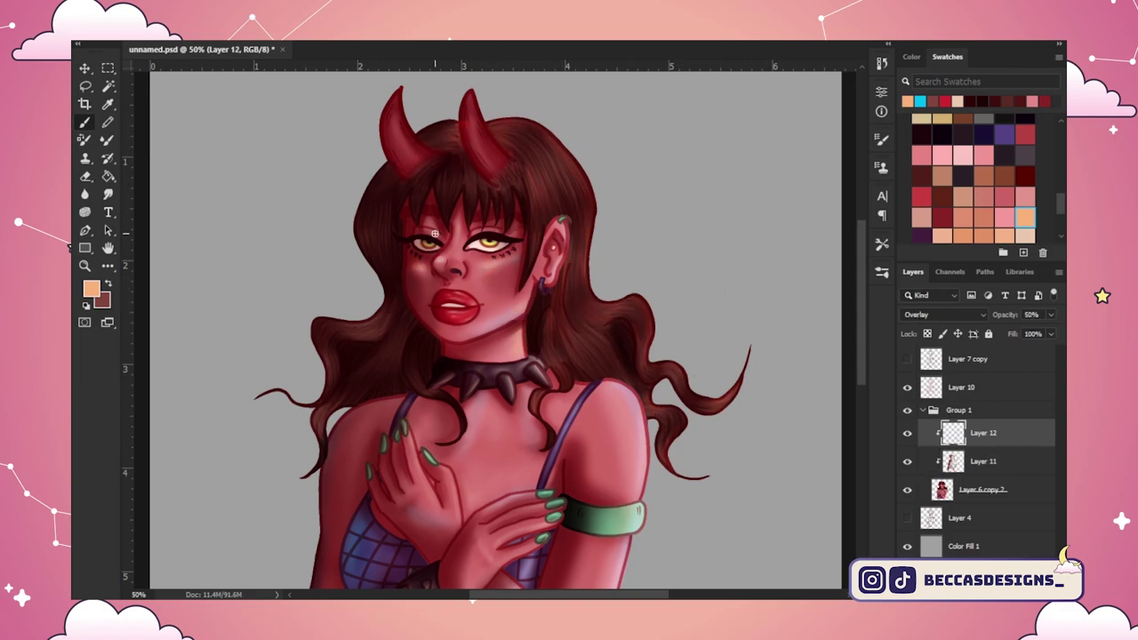
{"action": "key", "text": "ctrl+minus"}
{"action": "left_click_drag", "start_coordinate": [498, 476], "coordinate": [515, 510]}
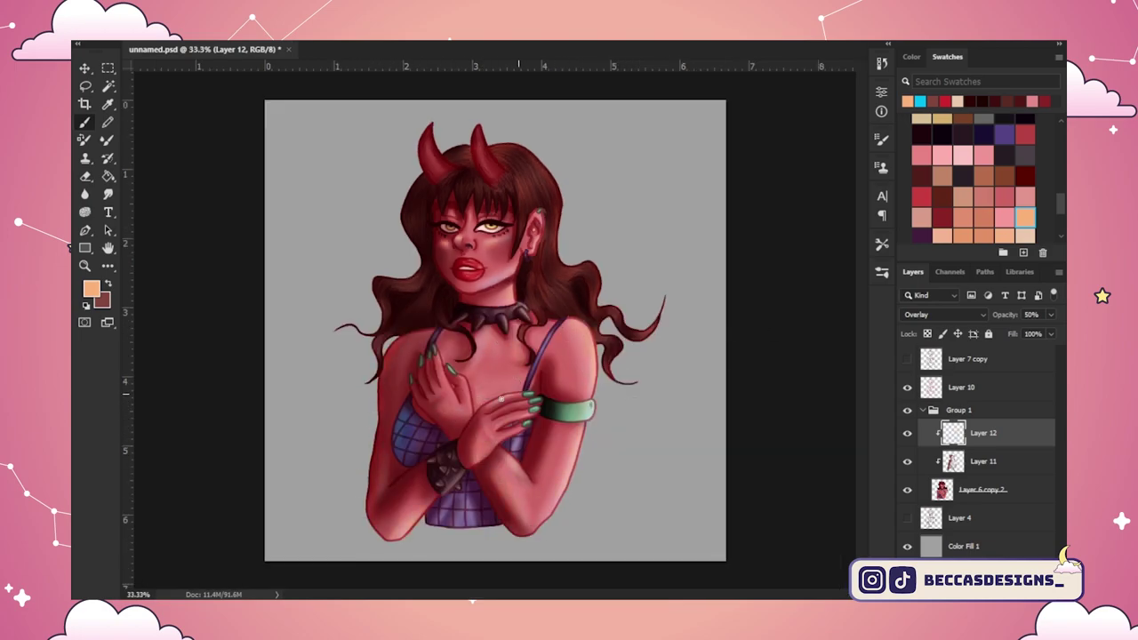
Step: Add a new layer above the highlights, choose pale pink and touch up the shading beside the cheek on the Multiply layer
{"action": "left_click", "coordinate": [1023, 590]}
{"action": "left_click", "coordinate": [963, 155]}
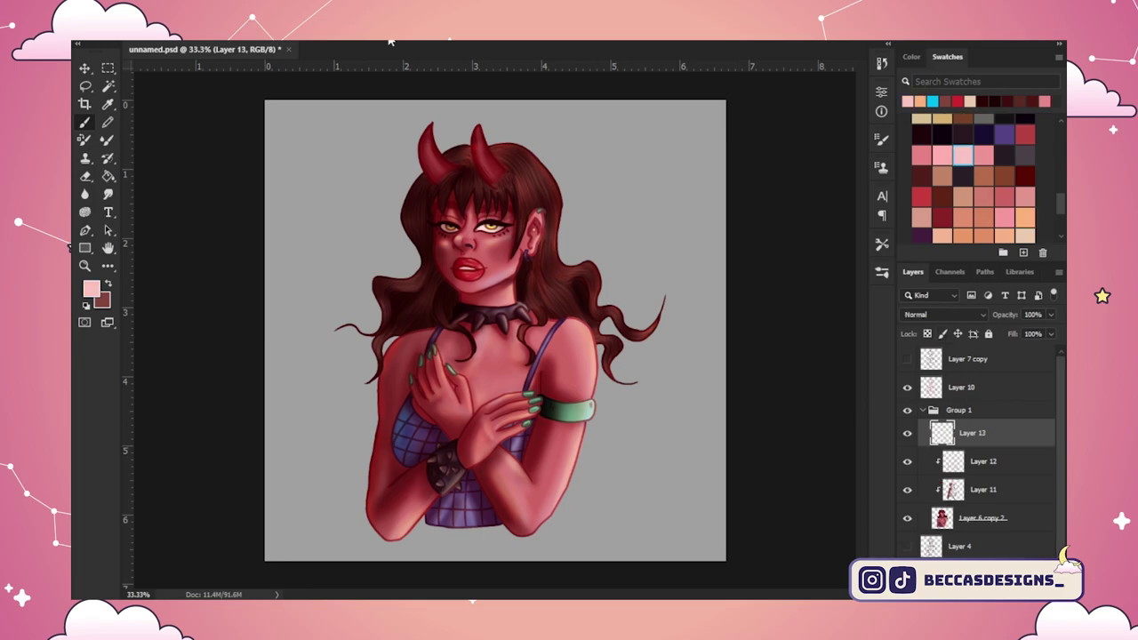
{"action": "key", "text": "ctrl+plus"}
{"action": "key", "text": "ctrl+plus"}
{"action": "key", "text": "ctrl+plus"}
{"action": "scroll", "coordinate": [585, 266], "scroll_direction": "up", "scroll_amount": 4}
{"action": "left_click", "coordinate": [973, 493]}
{"action": "left_click_drag", "start_coordinate": [576, 308], "coordinate": [541, 425]}
{"action": "mouse_move", "coordinate": [861, 292]}
{"action": "left_mouse_down"}
{"action": "mouse_move", "coordinate": [861, 354]}
{"action": "mouse_move", "coordinate": [861, 273]}
{"action": "left_mouse_up"}
{"action": "left_click_drag", "start_coordinate": [553, 594], "coordinate": [523, 594]}
{"action": "left_click_drag", "start_coordinate": [860, 342], "coordinate": [860, 317]}
{"action": "left_click_drag", "start_coordinate": [551, 594], "coordinate": [567, 595]}
Step: Dot near-white catchlights into the eyes on the new top layer and save the document
{"action": "left_click", "coordinate": [972, 433]}
{"action": "left_click", "coordinate": [578, 261], "text": "alt"}
{"action": "left_click", "coordinate": [552, 259], "text": "alt"}
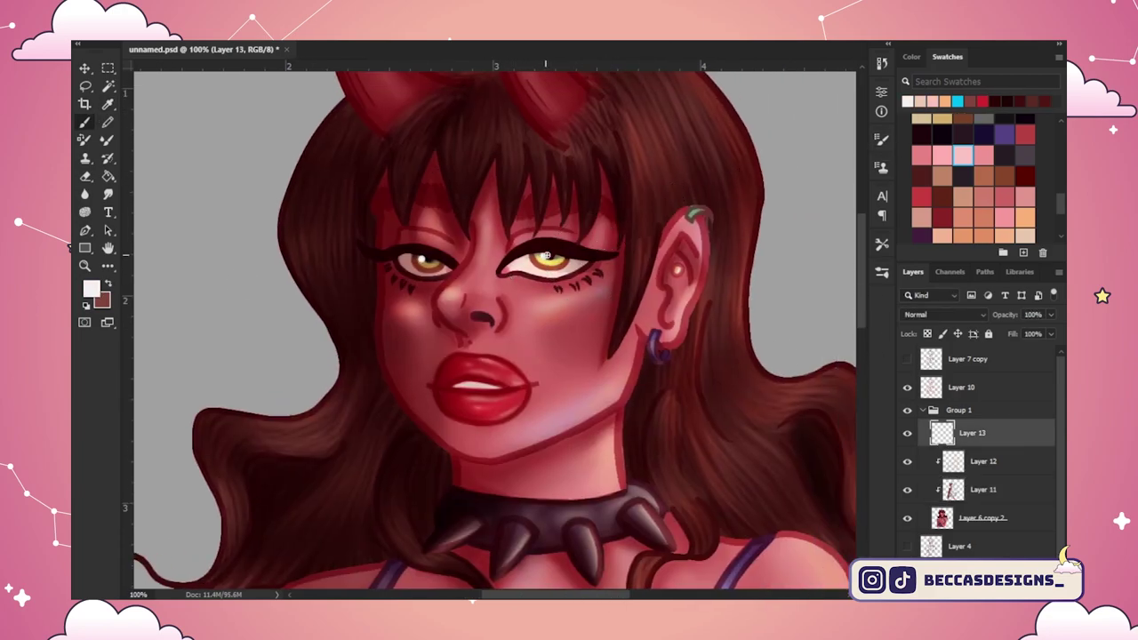
{"action": "key", "text": "ctrl+minus"}
{"action": "key", "text": "ctrl+minus"}
{"action": "key", "text": "ctrl+minus"}
{"action": "key", "text": "ctrl+s"}
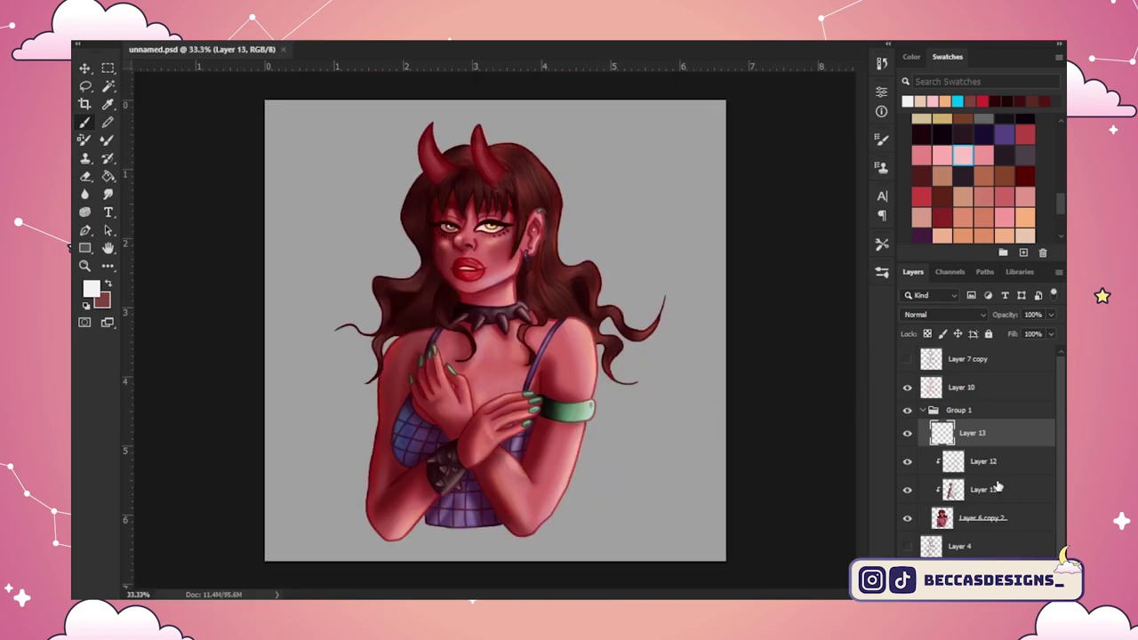
Step: Brush reddish-brown shadow around the eyes on the shading layer and on a new clipped layer above it
{"action": "left_click", "coordinate": [1003, 490]}
{"action": "key", "text": "ctrl+plus"}
{"action": "key", "text": "ctrl+plus"}
{"action": "key", "text": "ctrl+plus"}
{"action": "key", "text": "x"}
{"action": "left_click_drag", "start_coordinate": [442, 300], "coordinate": [475, 293]}
{"action": "left_click", "coordinate": [1023, 590]}
{"action": "mouse_move", "coordinate": [334, 297]}
{"action": "left_mouse_down"}
{"action": "mouse_move", "coordinate": [352, 290]}
{"action": "mouse_move", "coordinate": [379, 305]}
{"action": "left_mouse_up"}
Step: Merge the two clipped shadow layers, set the result to Multiply and deepen the shadow around both eyes
{"action": "left_click", "coordinate": [1033, 328]}
{"action": "left_click", "coordinate": [944, 315]}
{"action": "left_click", "coordinate": [1014, 517]}
{"action": "left_click", "coordinate": [1018, 496], "text": "shift"}
{"action": "key", "text": "ctrl+e"}
{"action": "left_click", "coordinate": [945, 314]}
{"action": "left_click", "coordinate": [950, 307]}
{"action": "left_click_drag", "start_coordinate": [444, 304], "coordinate": [456, 296]}
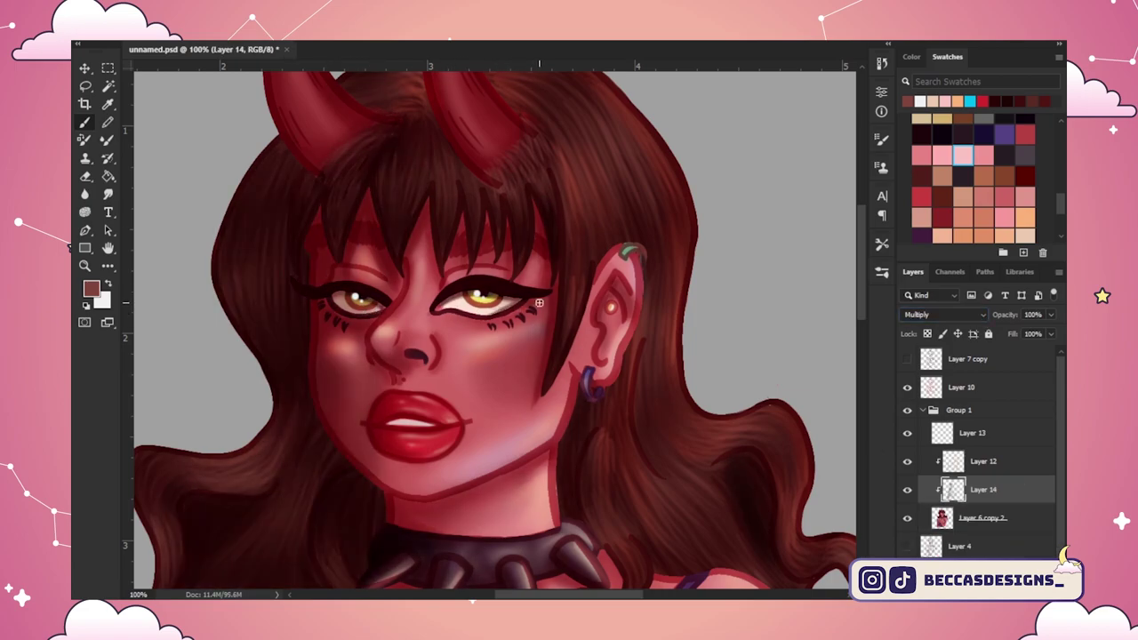
{"action": "left_click_drag", "start_coordinate": [338, 302], "coordinate": [355, 311]}
{"action": "key", "text": "ctrl+minus"}
{"action": "key", "text": "ctrl+minus"}
{"action": "key", "text": "ctrl+minus"}
Step: Add a new layer directly above the colour fill and delete the hidden Layer 7 copy
{"action": "left_click", "coordinate": [908, 359]}
{"action": "left_click", "coordinate": [923, 411]}
{"action": "left_click", "coordinate": [964, 461]}
{"action": "left_click", "coordinate": [1023, 590]}
{"action": "left_click", "coordinate": [907, 359]}
{"action": "left_click", "coordinate": [967, 359]}
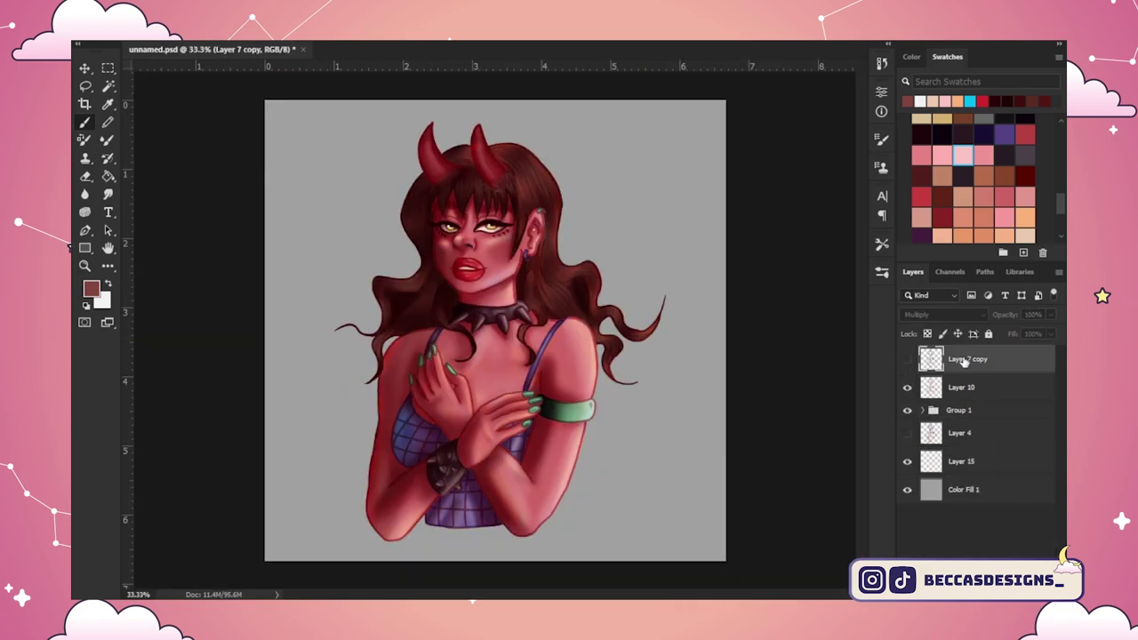
{"action": "key", "text": "Delete"}
Step: Add a new layer at the top of Group 1, draw fine stray hairs around the hair outline and choose brown
{"action": "left_click", "coordinate": [922, 382]}
{"action": "left_click", "coordinate": [972, 404]}
{"action": "left_click", "coordinate": [1024, 590]}
{"action": "key", "text": "ctrl+plus"}
{"action": "key", "text": "ctrl+plus"}
{"action": "scroll", "coordinate": [496, 329], "scroll_direction": "up", "scroll_amount": 2}
{"action": "left_click", "coordinate": [958, 100]}
{"action": "left_click", "coordinate": [1003, 175]}
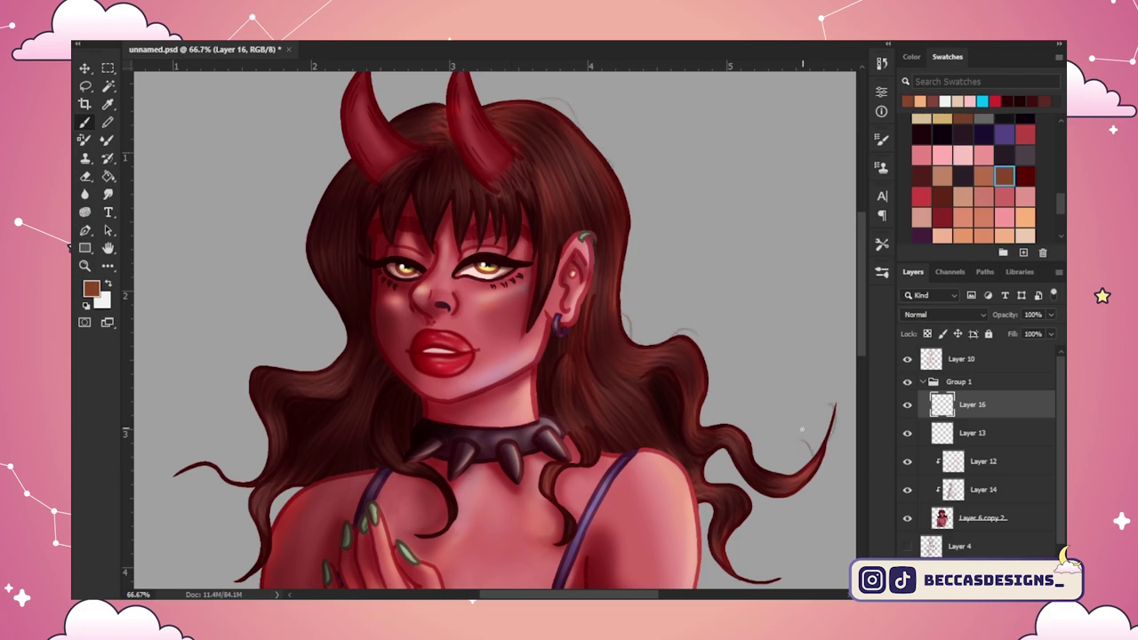
Step: Draw fine dark maroon flyaway strands along the outer edge of the wavy hair, undoing unwanted strokes
{"action": "left_click", "coordinate": [922, 175]}
{"action": "mouse_move", "coordinate": [447, 109]}
{"action": "left_mouse_down"}
{"action": "mouse_move", "coordinate": [325, 191]}
{"action": "mouse_move", "coordinate": [317, 362]}
{"action": "left_mouse_up"}
{"action": "key", "text": "ctrl+z"}
{"action": "left_click_drag", "start_coordinate": [345, 320], "coordinate": [306, 377]}
{"action": "key", "text": "ctrl+z"}
{"action": "left_click_drag", "start_coordinate": [328, 303], "coordinate": [345, 357]}
{"action": "left_click_drag", "start_coordinate": [290, 360], "coordinate": [250, 429]}
{"action": "left_click_drag", "start_coordinate": [221, 468], "coordinate": [238, 480]}
{"action": "left_click_drag", "start_coordinate": [862, 353], "coordinate": [862, 394]}
{"action": "left_click_drag", "start_coordinate": [243, 434], "coordinate": [225, 439]}
{"action": "left_click_drag", "start_coordinate": [176, 332], "coordinate": [169, 356]}
{"action": "left_click_drag", "start_coordinate": [862, 294], "coordinate": [862, 251]}
Step: Draw lighter brown hair strands over the lock between the face and the ear
{"action": "key", "text": "x"}
{"action": "left_click", "coordinate": [1005, 176]}
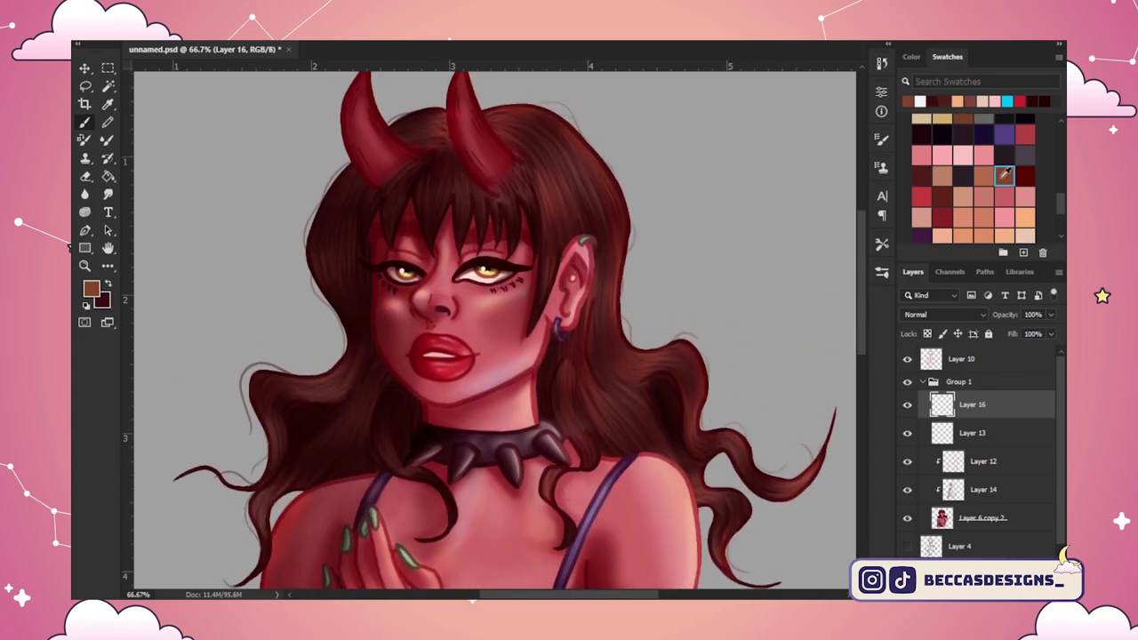
{"action": "left_click", "coordinate": [962, 197]}
{"action": "left_click_drag", "start_coordinate": [529, 216], "coordinate": [526, 331]}
{"action": "left_click_drag", "start_coordinate": [557, 268], "coordinate": [539, 321]}
Step: Add a clipped layer directly above the merged figure and brush shading across the fringe and forehead
{"action": "left_click", "coordinate": [981, 518]}
{"action": "left_click", "coordinate": [1024, 591]}
{"action": "mouse_move", "coordinate": [389, 200]}
{"action": "left_mouse_down"}
{"action": "mouse_move", "coordinate": [393, 259]}
{"action": "mouse_move", "coordinate": [491, 233]}
{"action": "left_mouse_up"}
{"action": "key", "text": "x"}
{"action": "left_click", "coordinate": [1005, 175]}
{"action": "key", "text": "ctrl+plus"}
{"action": "scroll", "coordinate": [497, 253], "scroll_direction": "up", "scroll_amount": 2}
Step: Give the new clipped layer a darkening blend mode and brush very dark shadow around the brows and eyes
{"action": "left_click", "coordinate": [922, 134]}
{"action": "left_click", "coordinate": [944, 314]}
{"action": "left_click", "coordinate": [924, 365]}
{"action": "left_click_drag", "start_coordinate": [505, 253], "coordinate": [511, 235]}
{"action": "left_click_drag", "start_coordinate": [317, 257], "coordinate": [315, 235]}
{"action": "left_click_drag", "start_coordinate": [346, 241], "coordinate": [377, 235]}
{"action": "scroll", "coordinate": [986, 489], "scroll_direction": "down", "scroll_amount": 3}
{"action": "key", "text": "ctrl+0"}
{"action": "key", "text": "v"}
{"action": "left_click", "coordinate": [757, 389]}
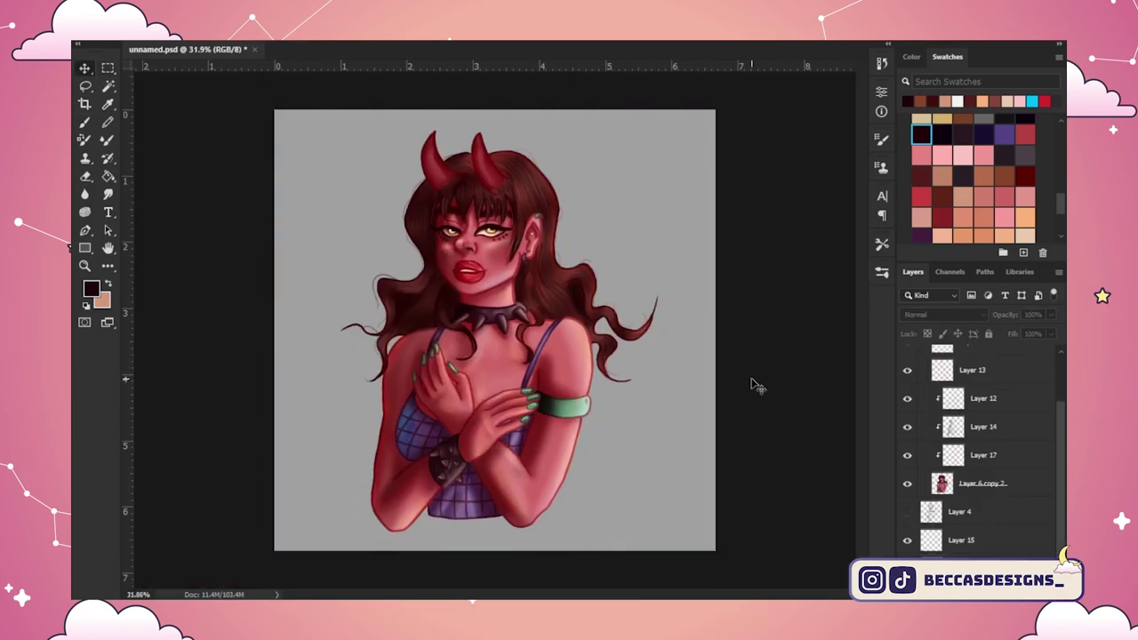
{"action": "key", "text": "ctrl+z"}
Step: Draw a large rounded rectangle, send it behind the figure, colour it dark teal and make the background off-white
{"action": "right_click", "coordinate": [85, 248]}
{"action": "left_click", "coordinate": [116, 255]}
{"action": "left_click_drag", "start_coordinate": [322, 145], "coordinate": [681, 533]}
{"action": "left_click", "coordinate": [848, 249]}
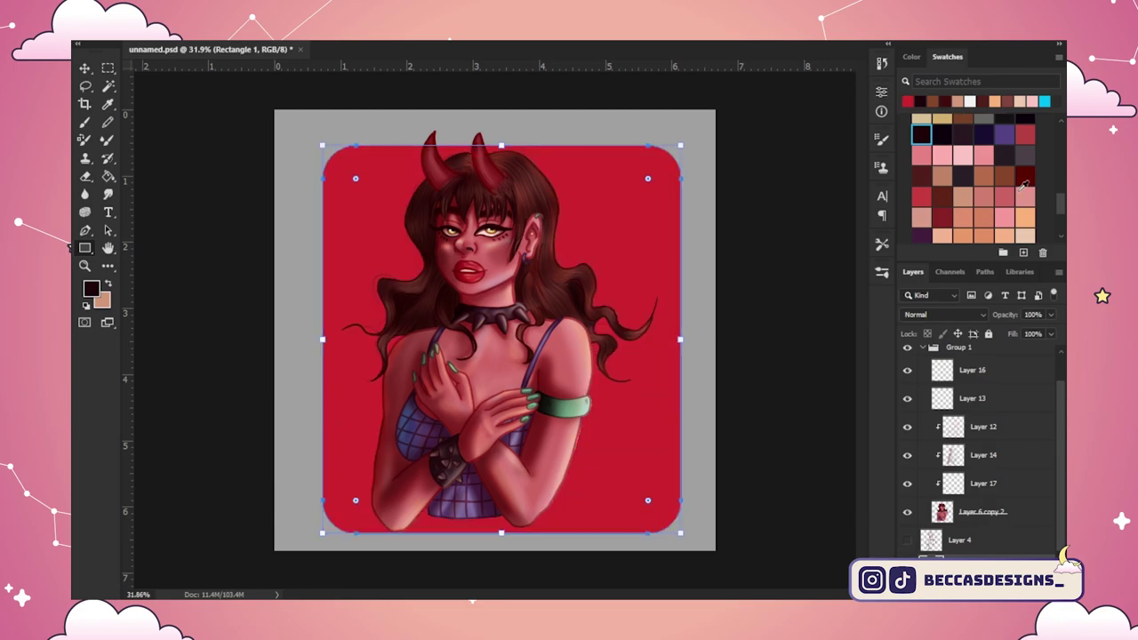
{"action": "key", "text": "v"}
{"action": "key", "text": "ctrl+shift+["}
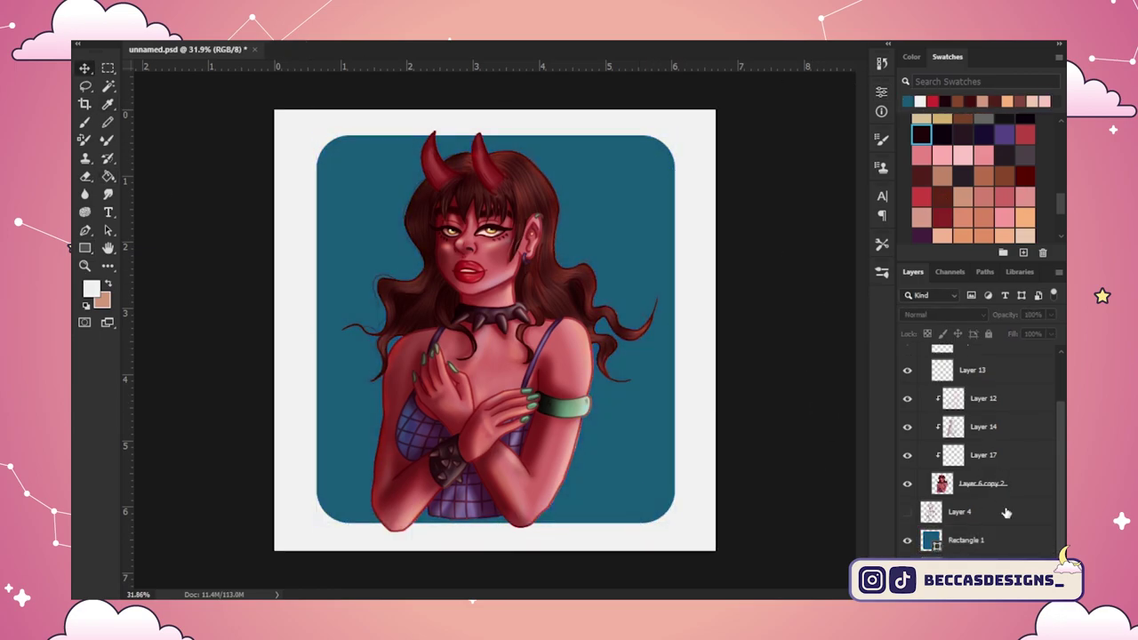
Step: Write a small white Beccas Designs signature on the upper arm on a new layer above Layer 13, using a much smaller brush
{"action": "key", "text": "b"}
{"action": "left_click", "coordinate": [972, 369]}
{"action": "left_click", "coordinate": [1023, 591]}
{"action": "key", "text": "bracketleft"}
{"action": "key", "text": "bracketleft"}
{"action": "key", "text": "bracketleft"}
{"action": "key", "text": "bracketleft"}
{"action": "key", "text": "bracketleft"}
{"action": "key", "text": "bracketleft"}
{"action": "key", "text": "bracketleft"}
{"action": "key", "text": "bracketleft"}
{"action": "key", "text": "bracketleft"}
{"action": "key", "text": "bracketleft"}
{"action": "key", "text": "bracketleft"}
{"action": "left_click", "coordinate": [564, 369]}
Step: Reposition the signature slightly higher on the upper arm above the green armband
{"action": "key", "text": "v"}
{"action": "left_click_drag", "start_coordinate": [565, 376], "coordinate": [565, 274]}
{"action": "key", "text": "Escape"}
{"action": "left_click", "coordinate": [565, 370]}
{"action": "left_click", "coordinate": [851, 377]}
{"action": "mouse_move", "coordinate": [560, 370]}
{"action": "left_mouse_down"}
{"action": "mouse_move", "coordinate": [578, 240]}
{"action": "mouse_move", "coordinate": [564, 362]}
{"action": "left_mouse_up"}
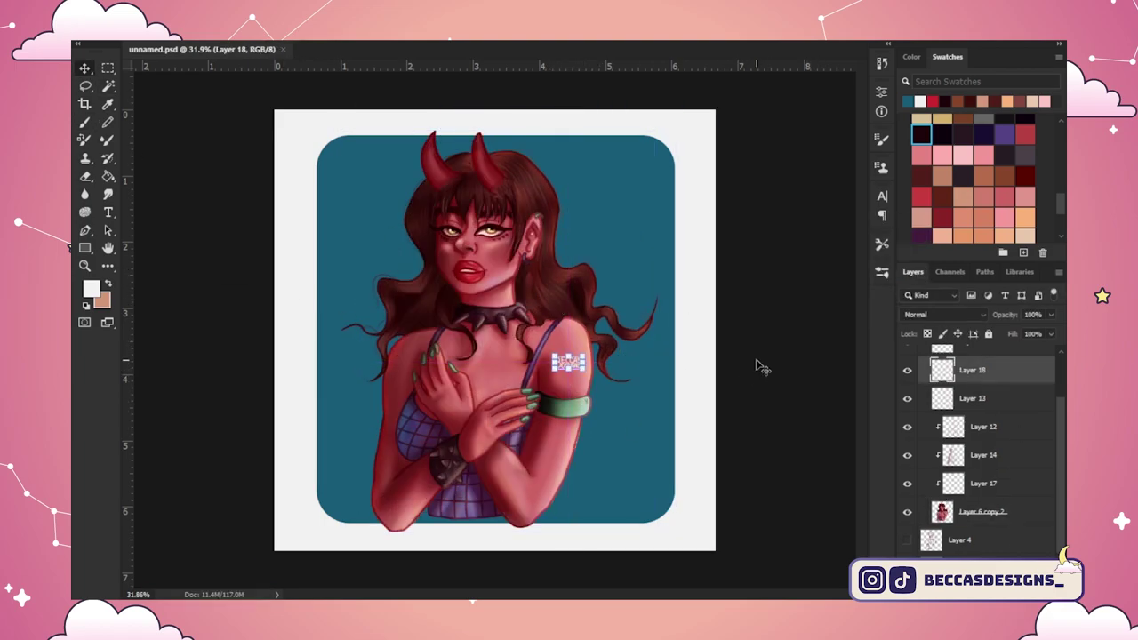
Step: Draw white four-point sparkles in the teal area around the figure on a new layer above Group 1
{"action": "left_click", "coordinate": [983, 427]}
{"action": "key", "text": "b"}
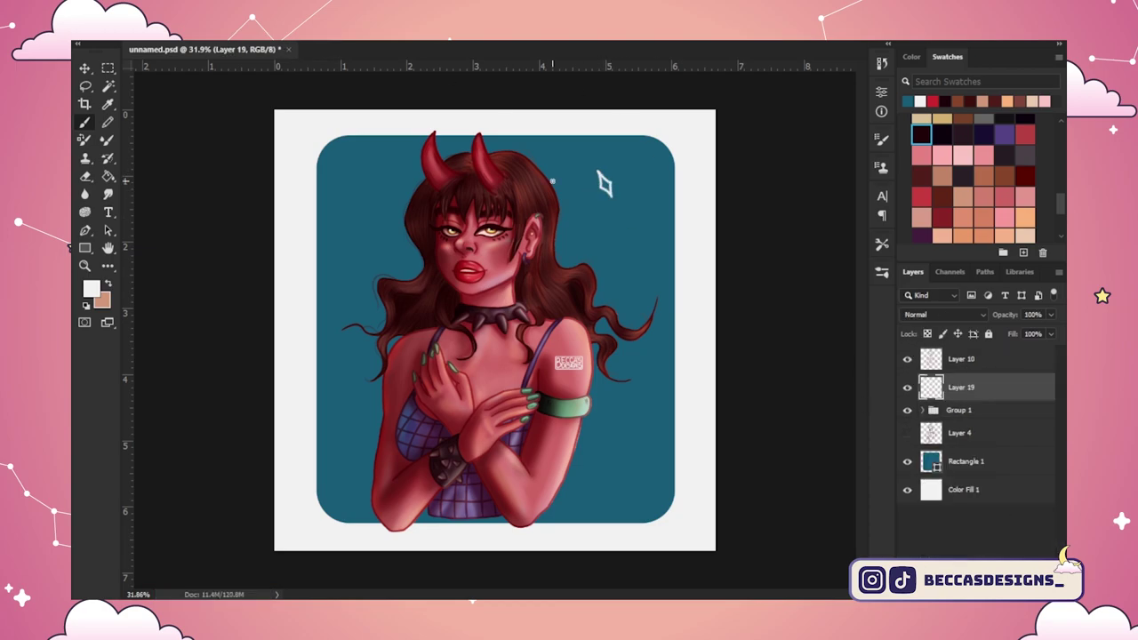
{"action": "left_click_drag", "start_coordinate": [358, 230], "coordinate": [365, 244]}
{"action": "left_click_drag", "start_coordinate": [620, 419], "coordinate": [637, 396]}
{"action": "key", "text": "l"}
{"action": "key", "text": "Delete"}
{"action": "mouse_move", "coordinate": [601, 160]}
{"action": "left_mouse_down"}
{"action": "mouse_move", "coordinate": [583, 182]}
{"action": "mouse_move", "coordinate": [625, 418]}
{"action": "left_mouse_up"}
Step: Duplicate the white sparkles and spread the copies over the teal backdrop on both sides of the figure and beside the horns
{"action": "key", "text": "v"}
{"action": "mouse_move", "coordinate": [378, 238]}
{"action": "left_mouse_down", "text": "alt"}
{"action": "mouse_move", "coordinate": [381, 413]}
{"action": "mouse_move", "coordinate": [353, 425]}
{"action": "left_mouse_up", "text": "alt"}
{"action": "left_click_drag", "start_coordinate": [370, 445], "coordinate": [459, 143]}
{"action": "left_click", "coordinate": [84, 69]}
{"action": "left_click_drag", "start_coordinate": [458, 143], "coordinate": [343, 305], "text": "alt"}
{"action": "left_click_drag", "start_coordinate": [343, 305], "coordinate": [585, 493], "text": "alt"}
Step: Add a new empty layer above Layer 16 inside Group 1 for white highlights on the ear jewellery
{"action": "left_click", "coordinate": [922, 410]}
{"action": "left_click", "coordinate": [983, 518]}
{"action": "key", "text": "b"}
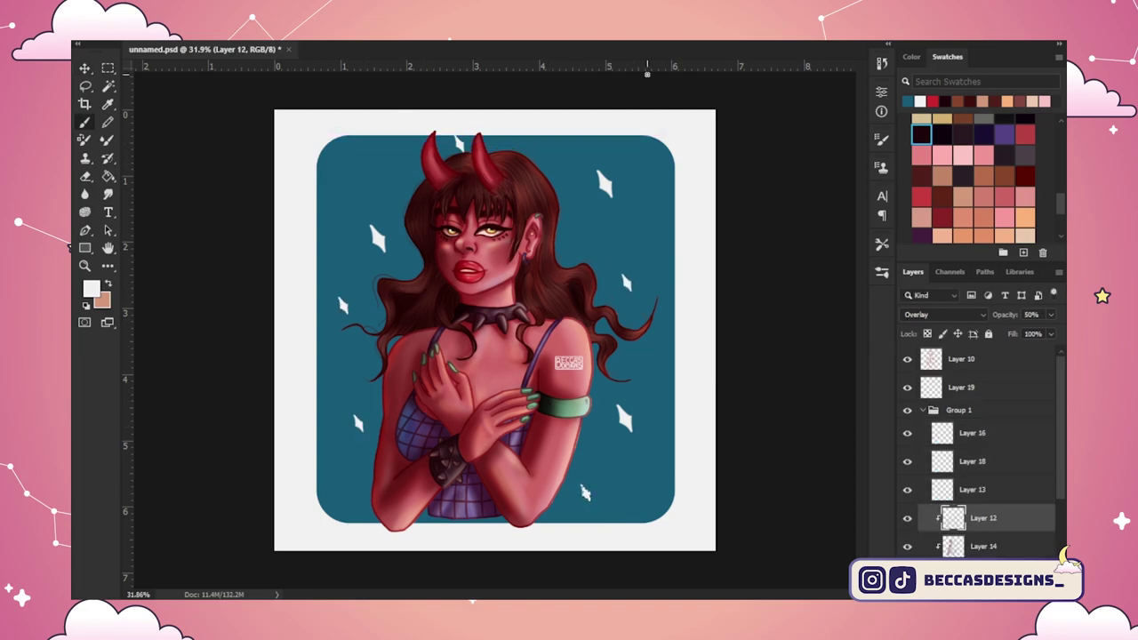
{"action": "left_click_drag", "start_coordinate": [535, 218], "coordinate": [539, 214]}
{"action": "left_click", "coordinate": [988, 442]}
{"action": "left_click", "coordinate": [1023, 591]}
{"action": "key", "text": "ctrl+plus"}
{"action": "key", "text": "ctrl+plus"}
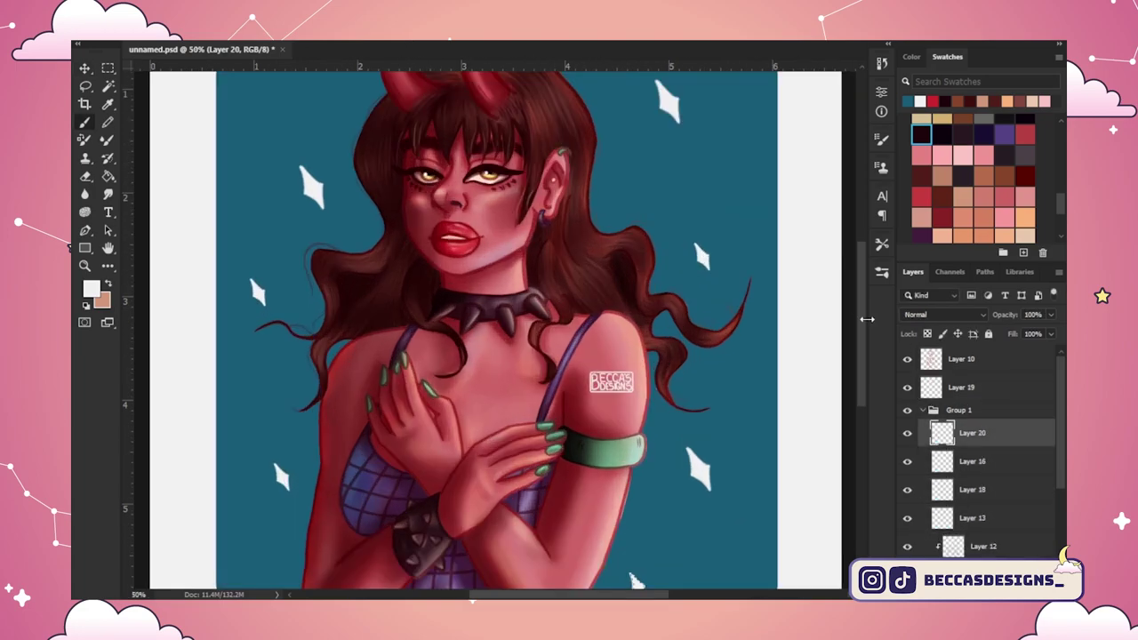
Step: Brush white highlights on the upper ear piercing and the earring, and lower the layer's opacity to 48%
{"action": "scroll", "coordinate": [572, 228], "scroll_direction": "up", "scroll_amount": 1}
{"action": "key", "text": "m"}
{"action": "key", "text": "b"}
{"action": "left_click", "coordinate": [985, 544]}
{"action": "left_click", "coordinate": [987, 435]}
{"action": "left_click", "coordinate": [985, 544]}
{"action": "left_click", "coordinate": [987, 435]}
{"action": "left_click_drag", "start_coordinate": [540, 266], "coordinate": [542, 272]}
{"action": "left_click_drag", "start_coordinate": [559, 206], "coordinate": [565, 201]}
{"action": "left_click", "coordinate": [1051, 314]}
{"action": "left_click_drag", "start_coordinate": [1048, 331], "coordinate": [1019, 334]}
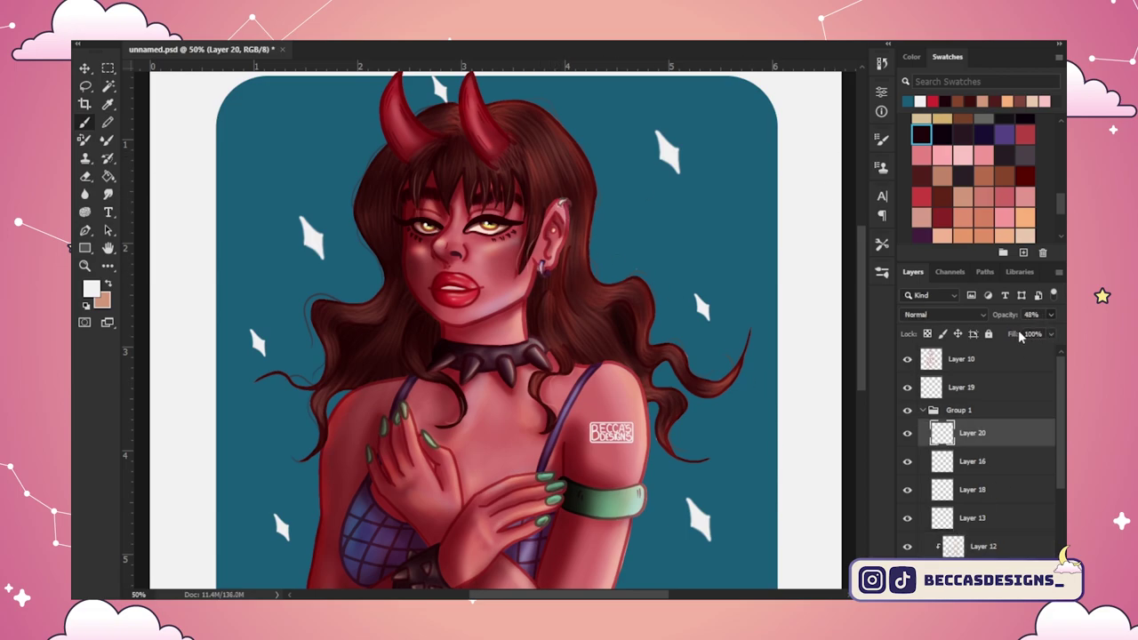
Step: Delete the hidden Layer 4 below Group 1 and save the document
{"action": "key", "text": "ctrl+minus"}
{"action": "left_click", "coordinate": [922, 410]}
{"action": "left_click", "coordinate": [936, 440]}
{"action": "key", "text": "Delete"}
{"action": "key", "text": "ctrl+s"}
Step: Add a new layer inside Group 1 and brush a white highlight on the spiked wrist cuff
{"action": "left_click", "coordinate": [923, 409]}
{"action": "scroll", "coordinate": [1022, 460], "scroll_direction": "down", "scroll_amount": 2}
{"action": "left_click", "coordinate": [1019, 453]}
{"action": "scroll", "coordinate": [1046, 414], "scroll_direction": "up", "scroll_amount": 1}
{"action": "left_click", "coordinate": [1040, 415]}
{"action": "left_click", "coordinate": [1023, 589]}
{"action": "left_click_drag", "start_coordinate": [456, 467], "coordinate": [459, 487]}
{"action": "key", "text": "space"}
Step: Move the cuff highlight layer lower in the Group 1 stack and reduce its fill
{"action": "left_click_drag", "start_coordinate": [983, 416], "coordinate": [985, 542]}
{"action": "left_click", "coordinate": [1051, 334]}
{"action": "left_click_drag", "start_coordinate": [1048, 353], "coordinate": [1030, 356]}
{"action": "left_click", "coordinate": [1028, 360]}
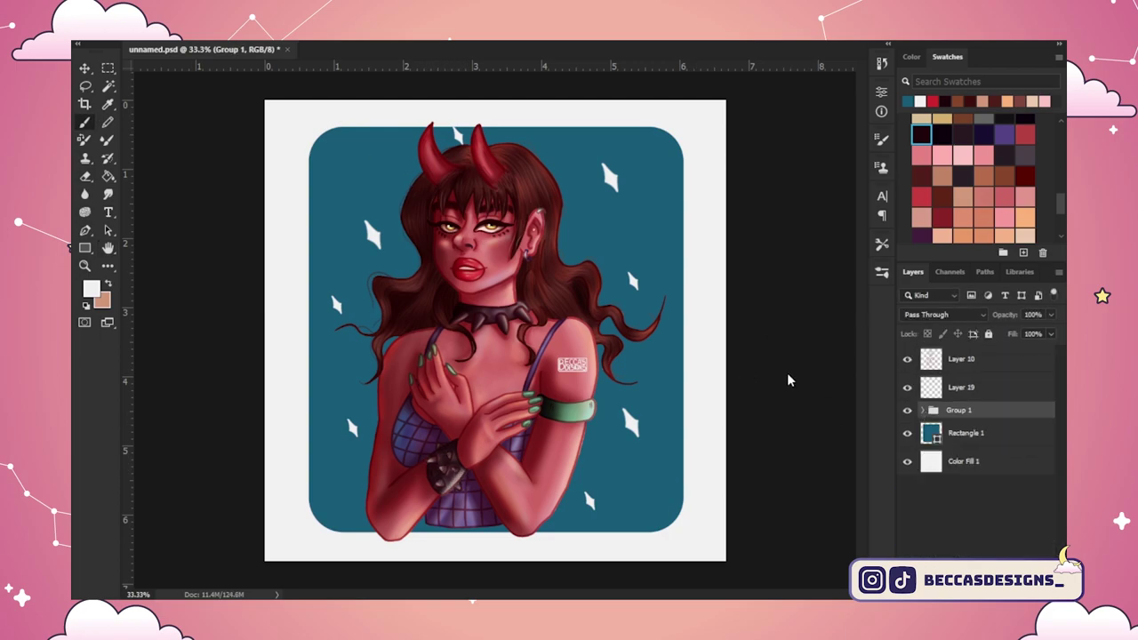